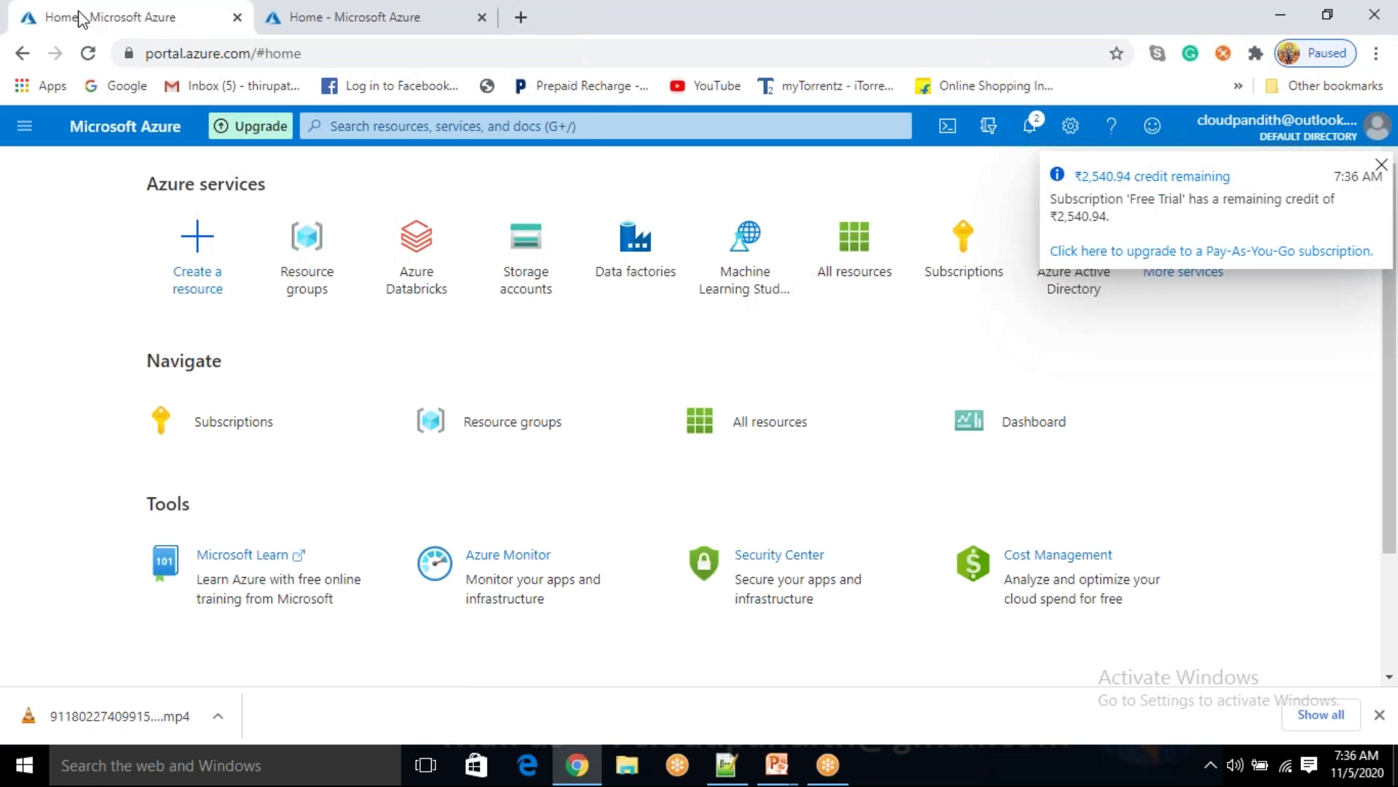
- Start a new storage account and create the resource group cloudpandith-BI-master-porgram for it under the Free Trial subscription
{"action": "left_click", "coordinate": [527, 278]}
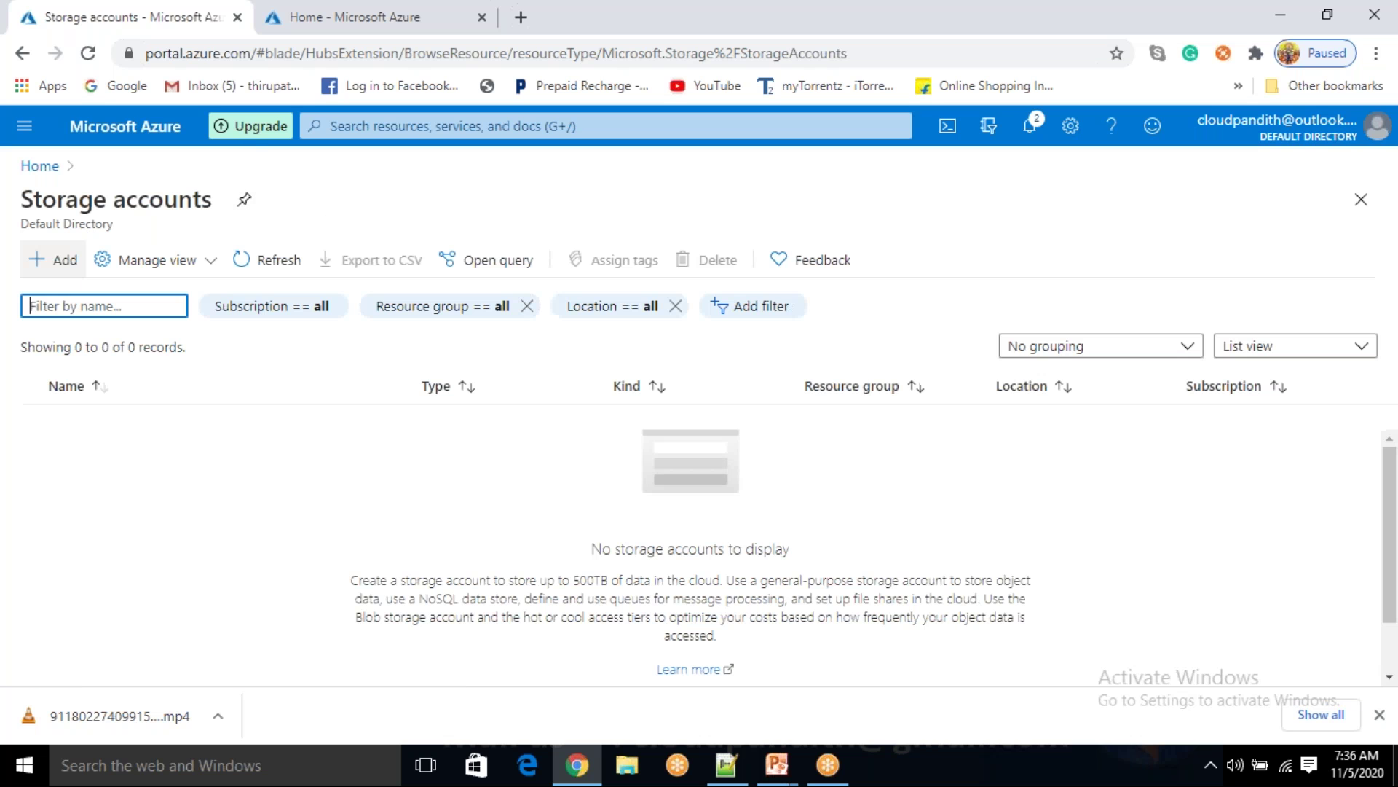
{"action": "left_click", "coordinate": [54, 263]}
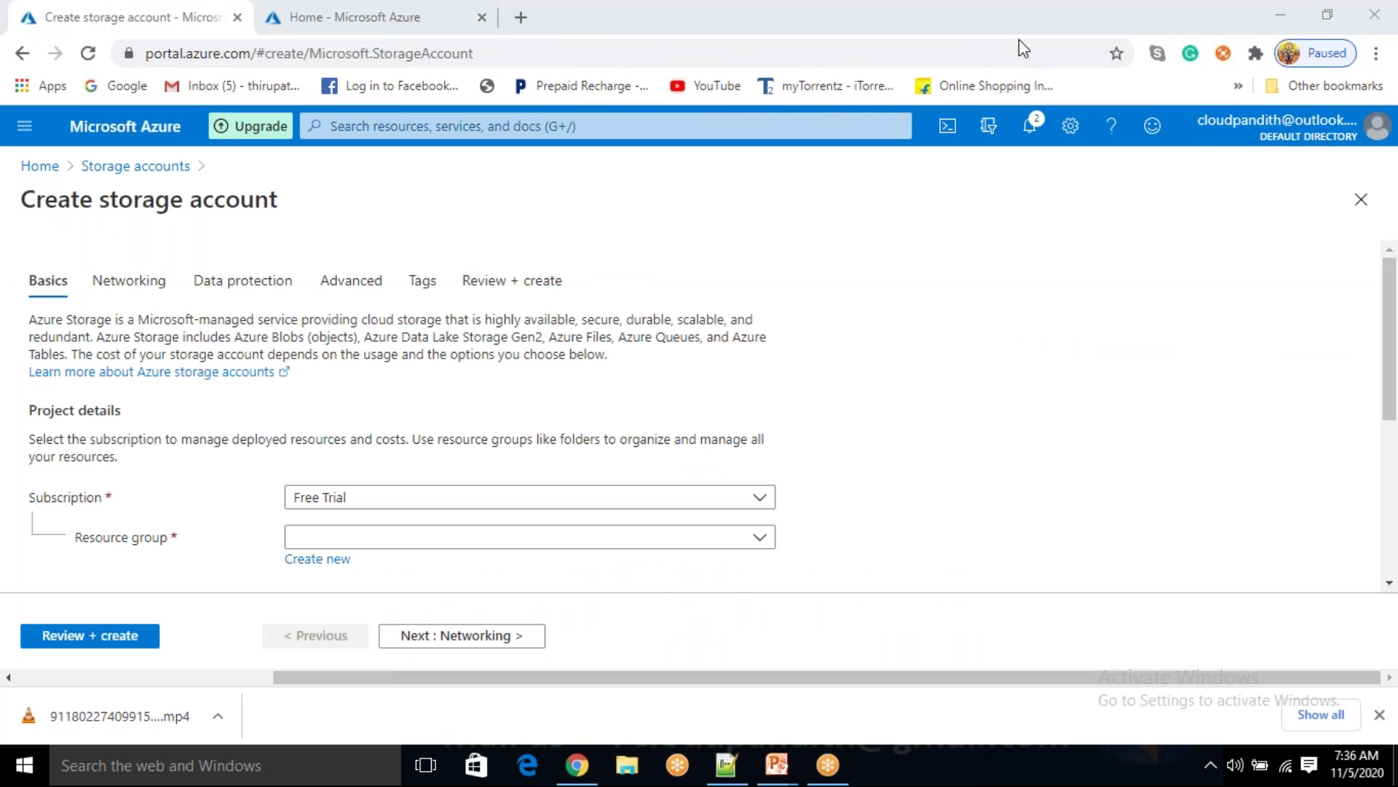
{"action": "scroll", "coordinate": [559, 391], "scroll_direction": "down", "scroll_amount": 1}
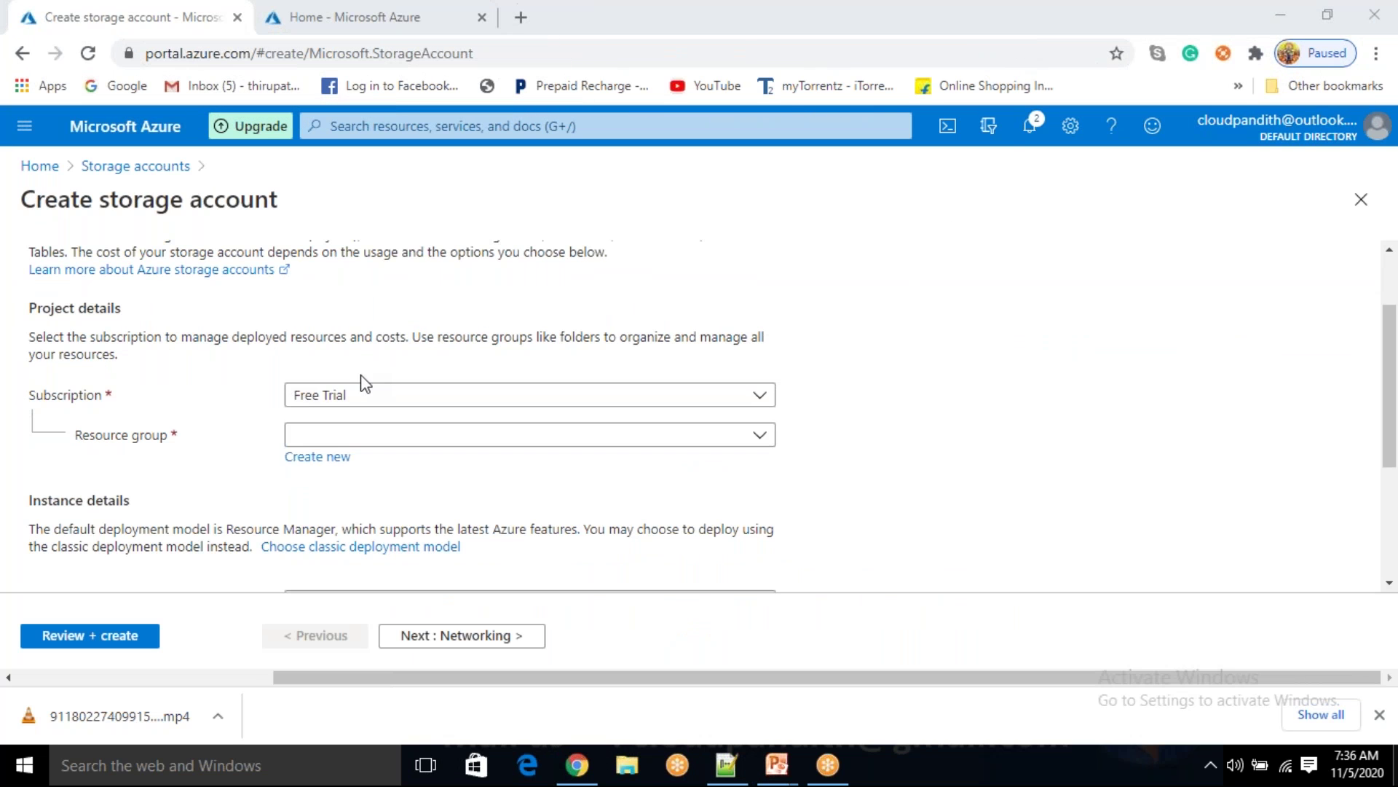
{"action": "left_click", "coordinate": [324, 459]}
{"action": "type", "text": "Bl"}
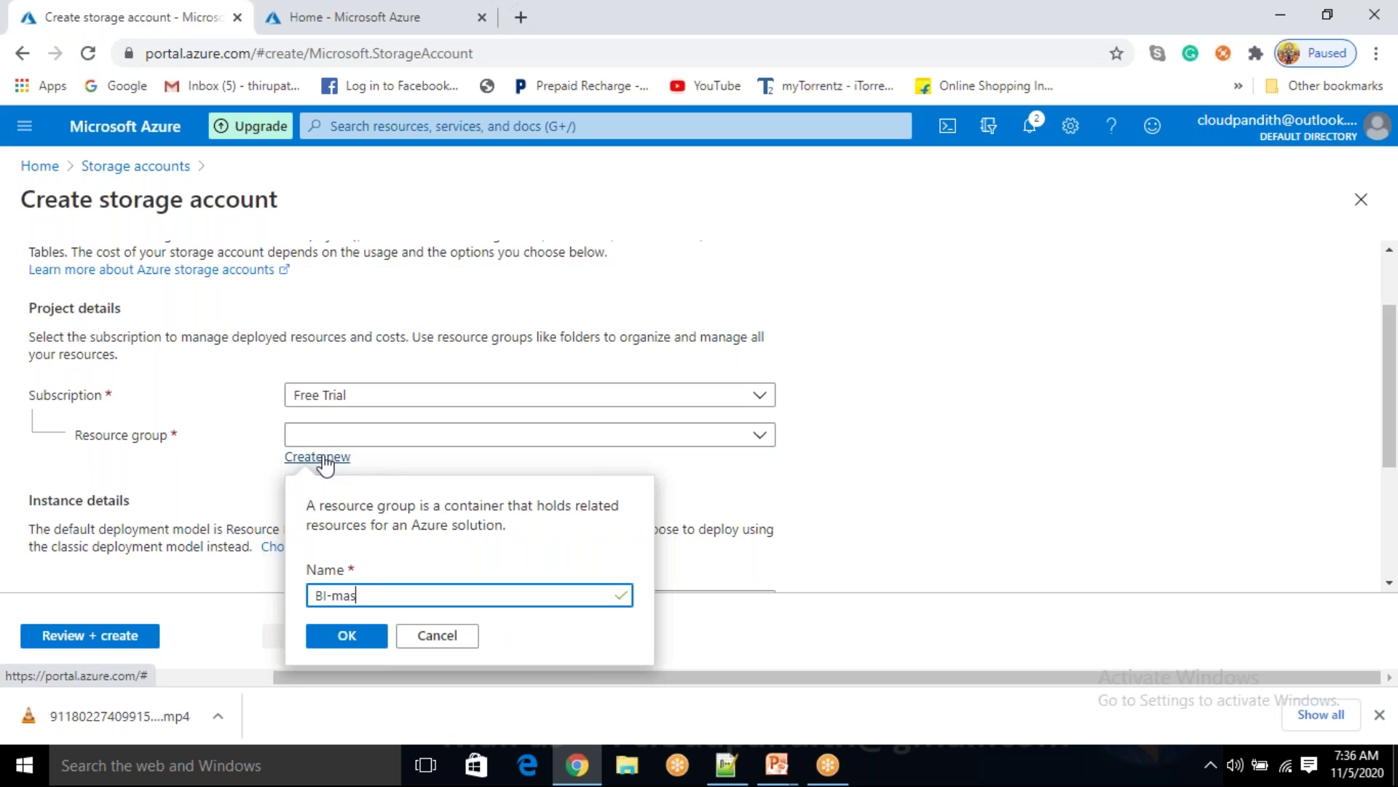
{"action": "type", "text": "-master-porgram"}
{"action": "key", "text": "Home"}
{"action": "type", "text": "cloudpan"}
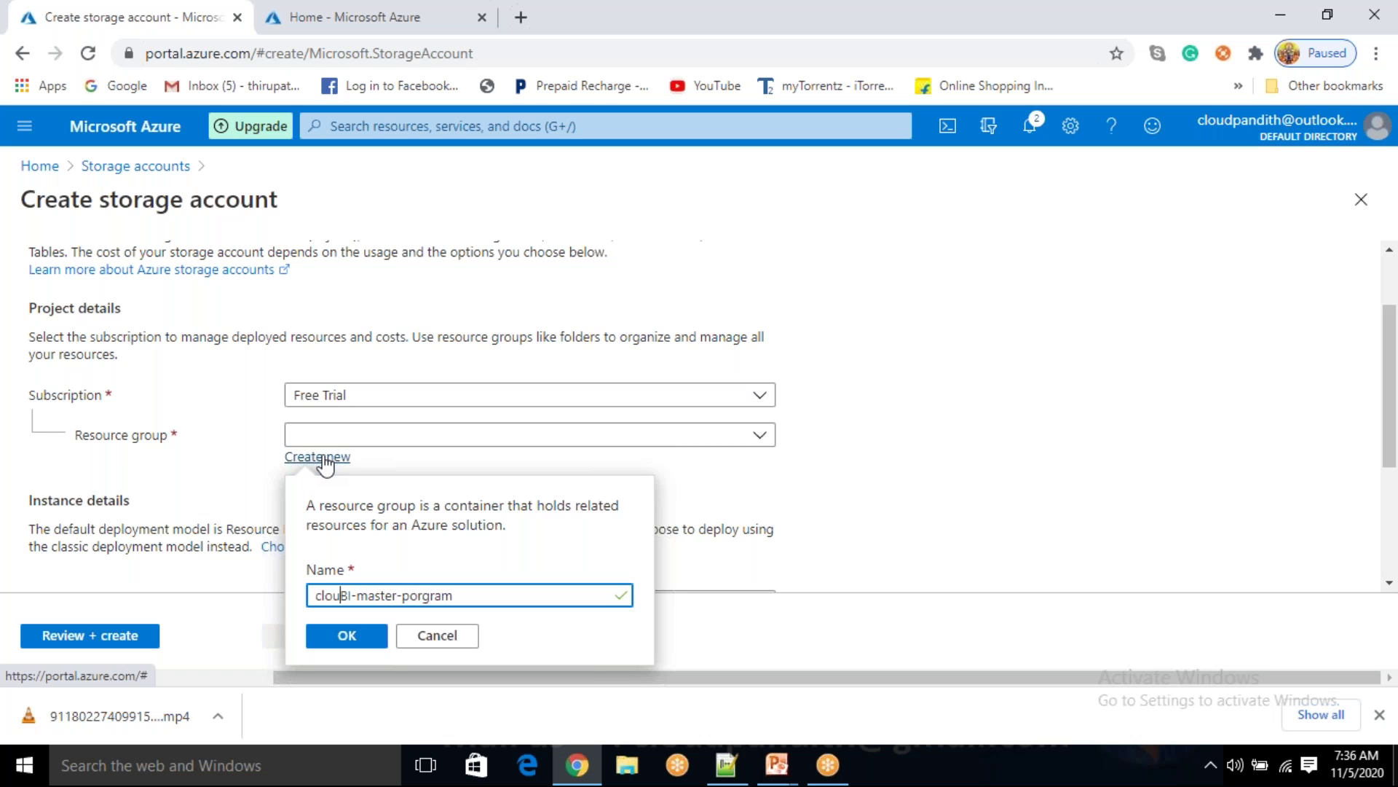
{"action": "type", "text": "dith-"}
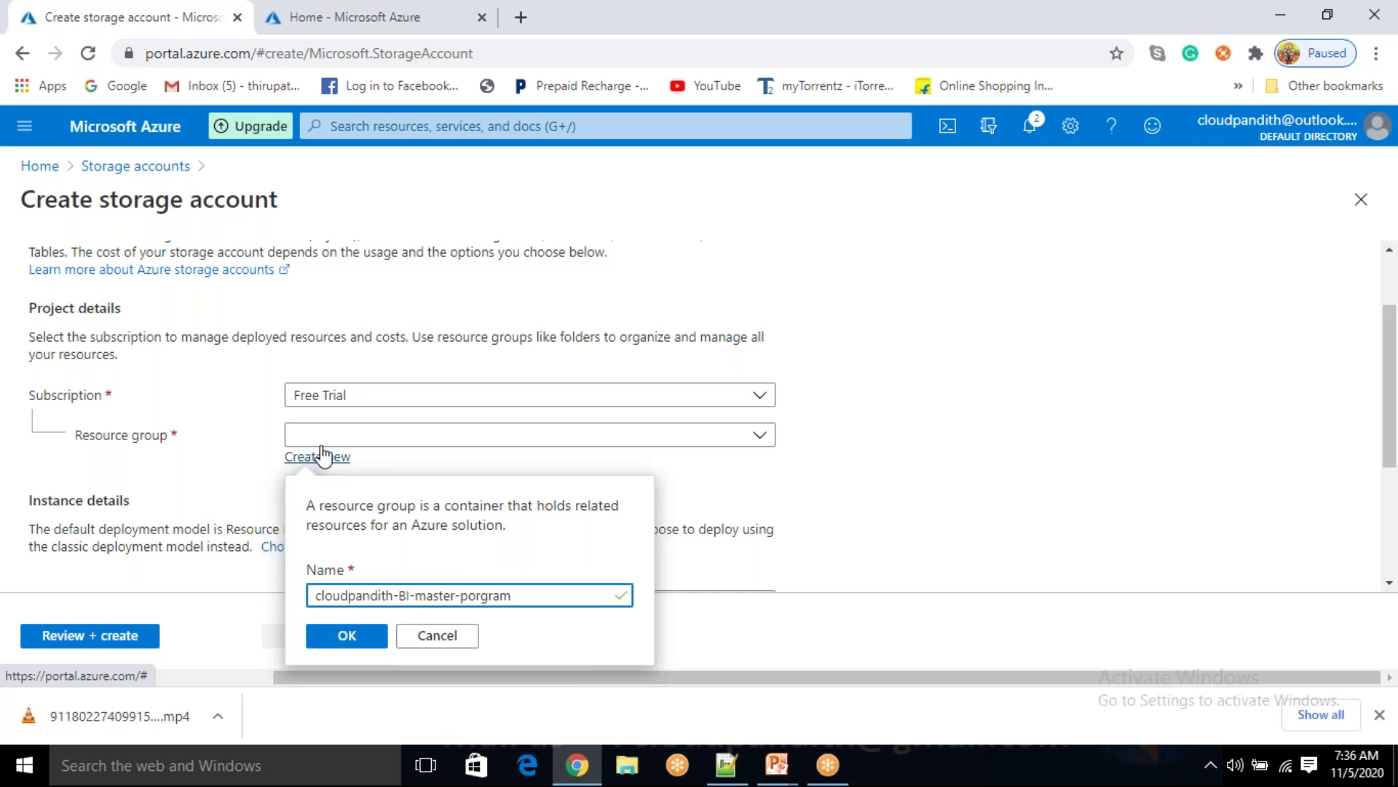
{"action": "left_click", "coordinate": [368, 636]}
{"action": "scroll", "coordinate": [337, 518], "scroll_direction": "up", "scroll_amount": 2}
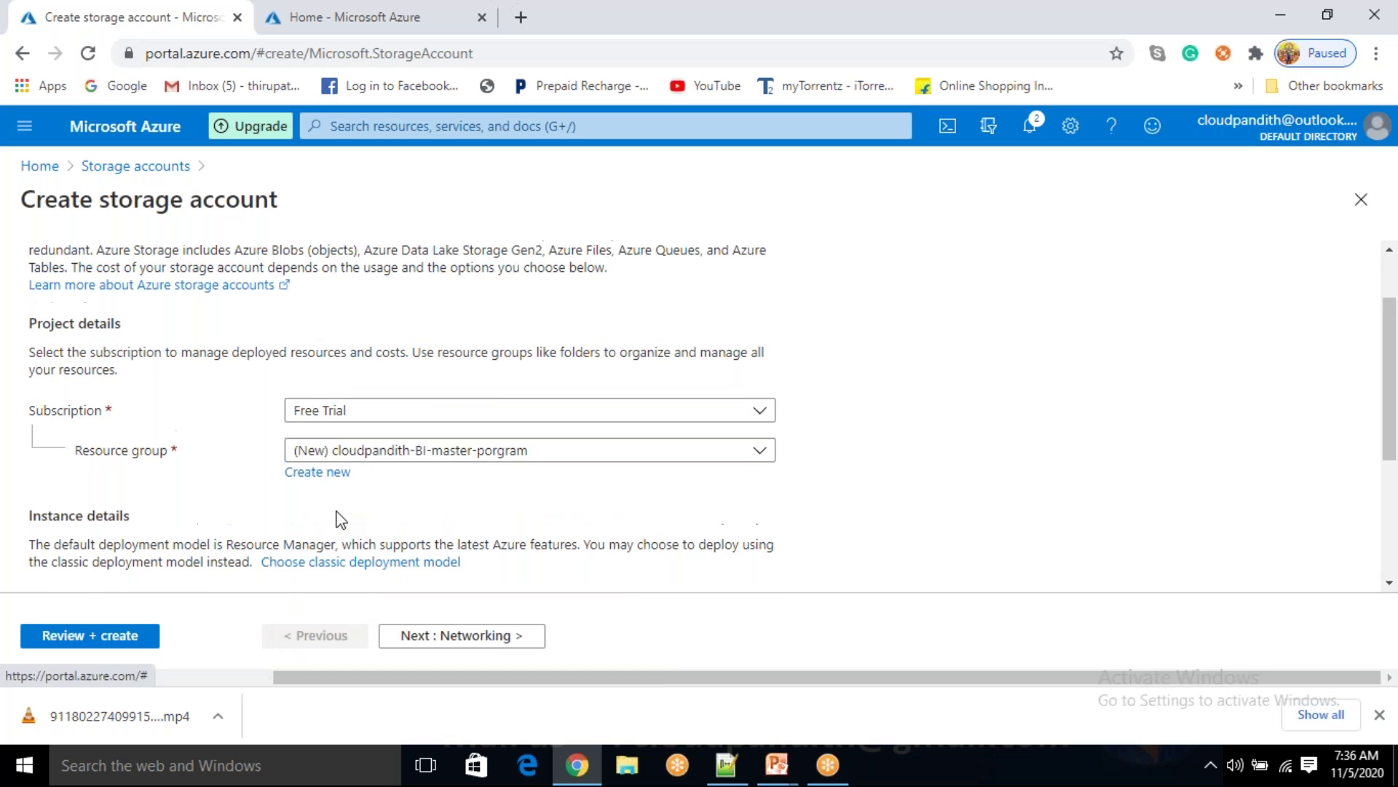
- Name the storage account cloudpandithcust in the instance details
{"action": "scroll", "coordinate": [335, 514], "scroll_direction": "down", "scroll_amount": 4}
{"action": "left_click", "coordinate": [335, 373]}
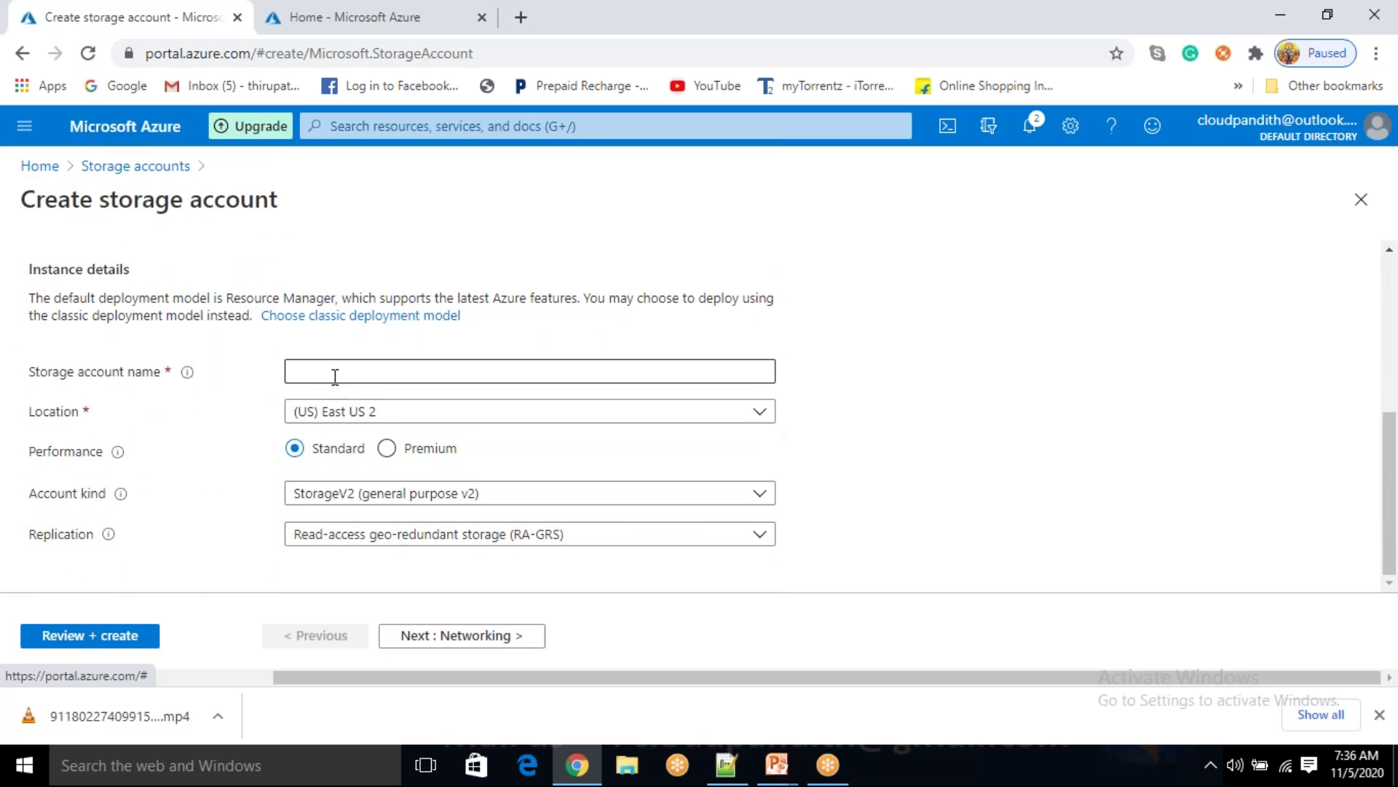
{"action": "type", "text": "clou"}
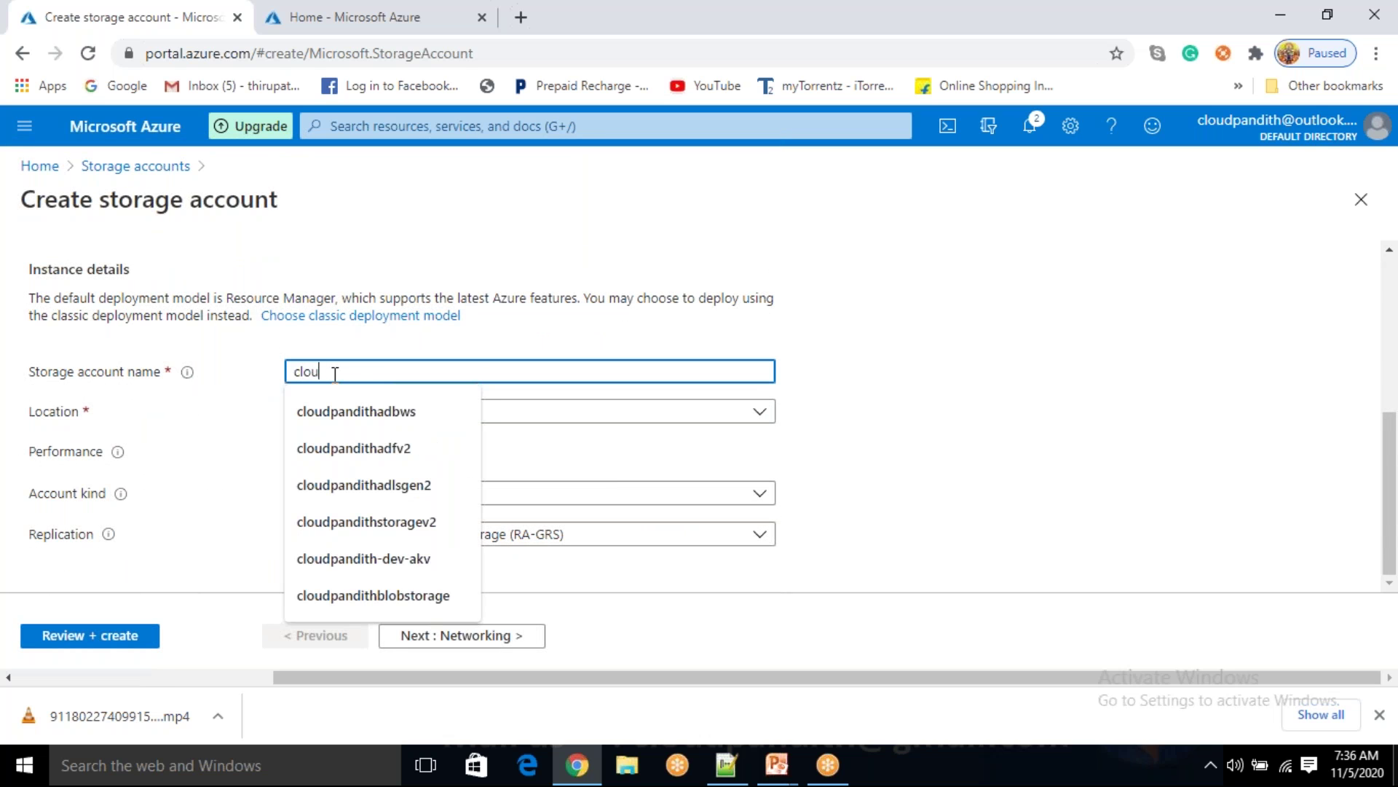
{"action": "type", "text": "dpandithcust"}
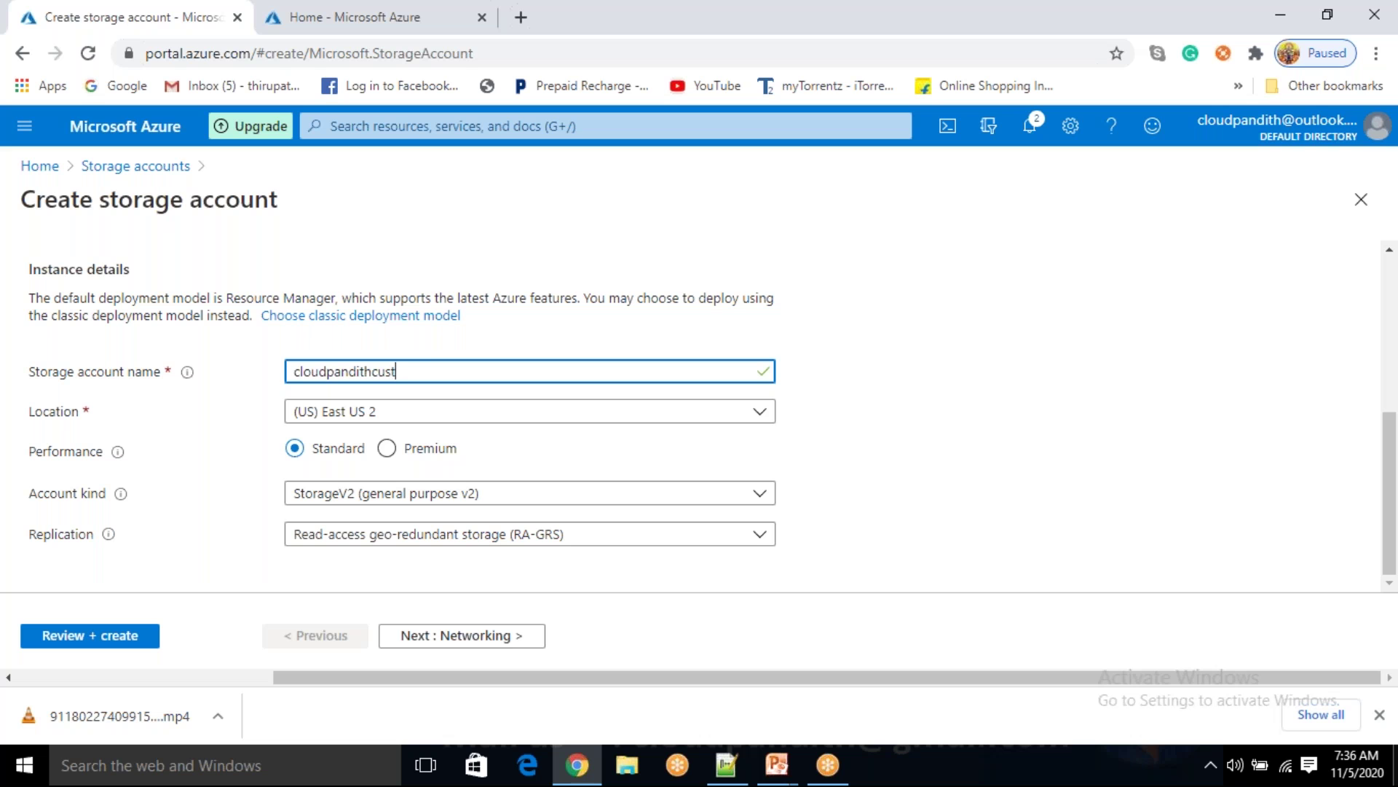
{"action": "left_click", "coordinate": [866, 458]}
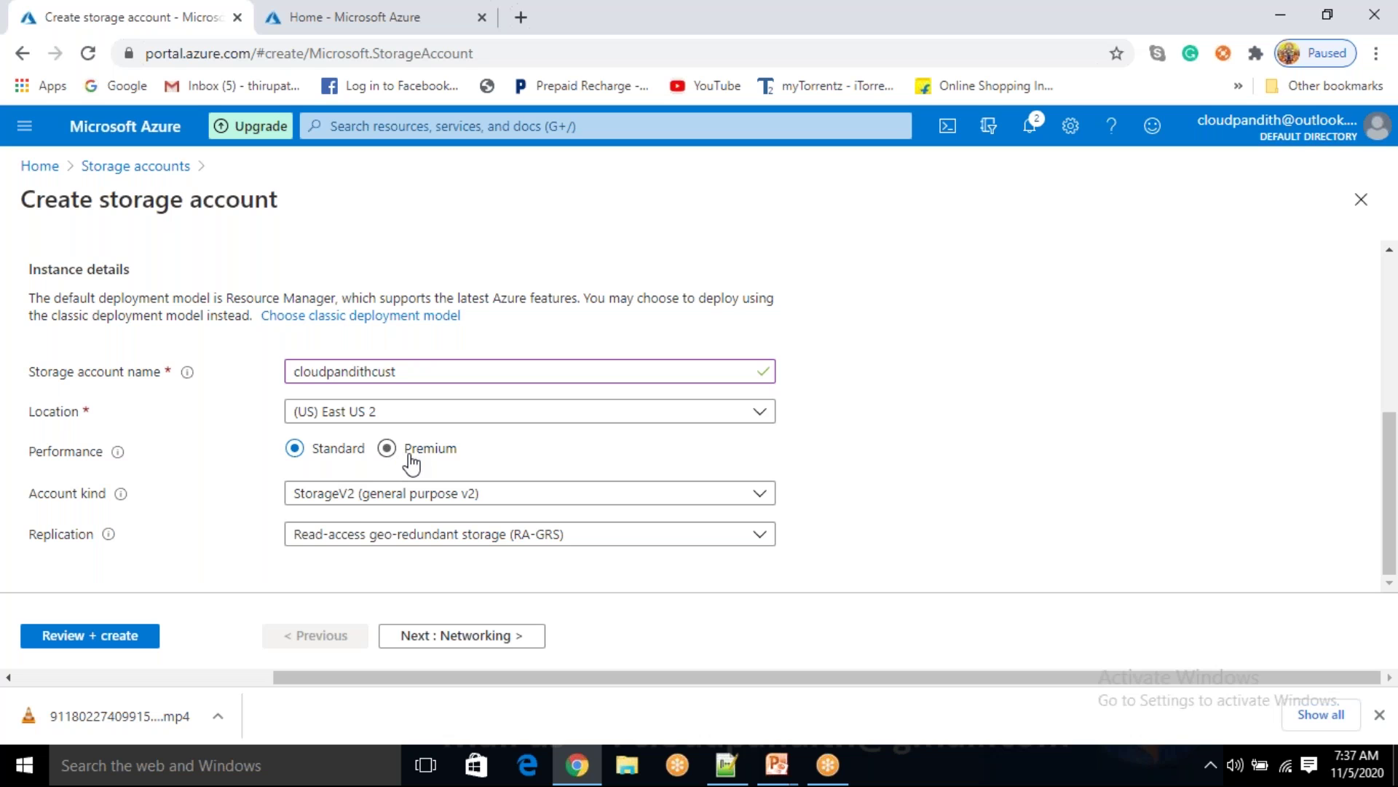
- Set the account kind to Storage (general purpose v1) and keep replication at read-access geo-redundant storage (RA-GRS)
{"action": "left_click", "coordinate": [342, 495]}
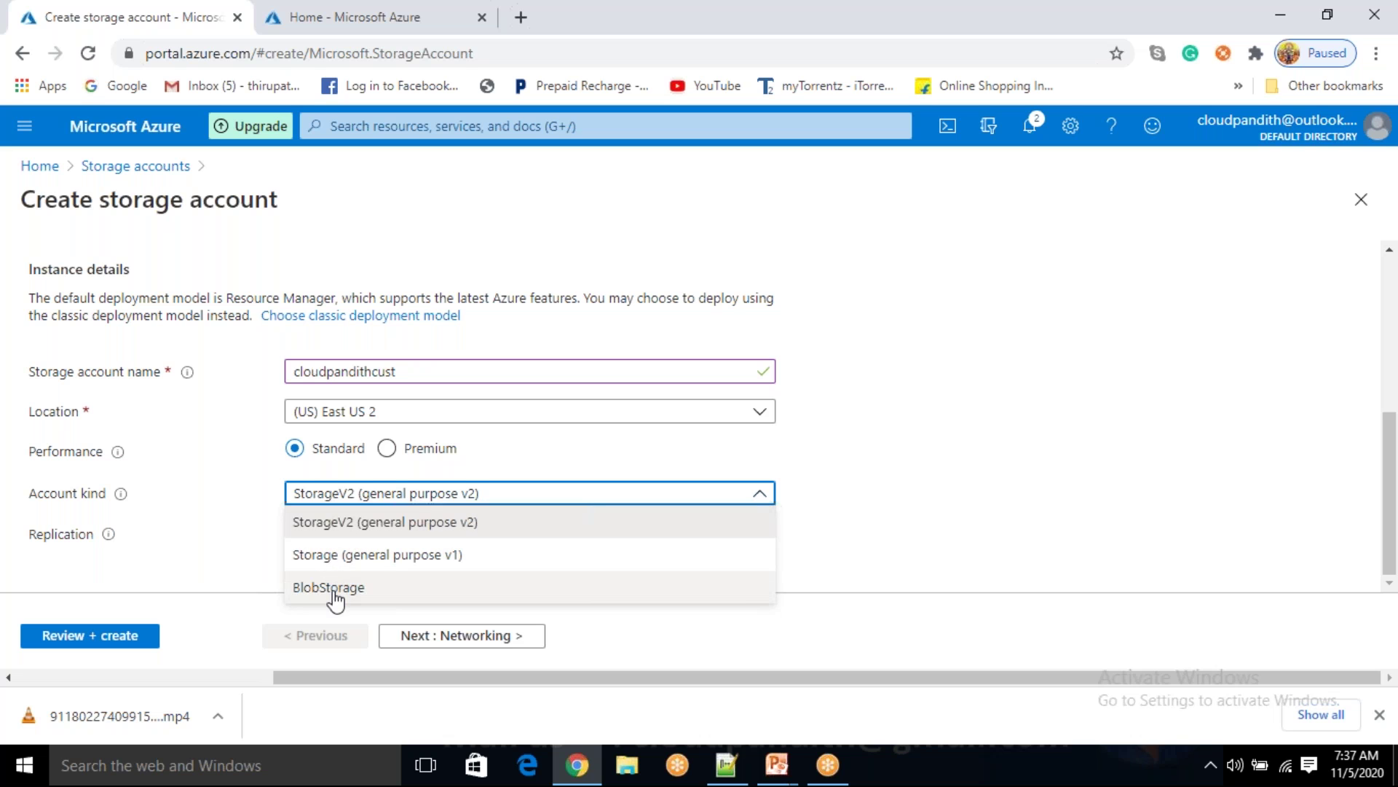
{"action": "left_click", "coordinate": [334, 557]}
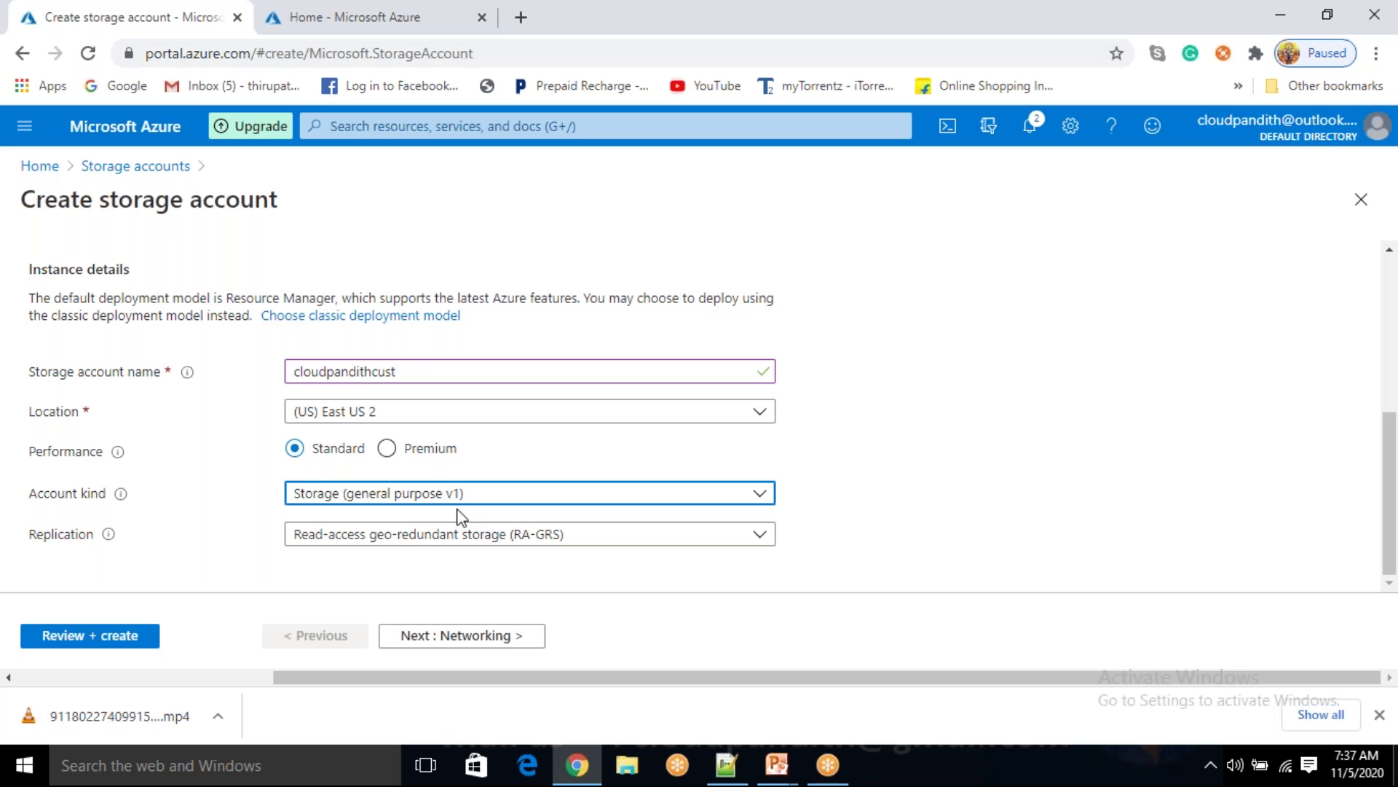
{"action": "left_click", "coordinate": [402, 536]}
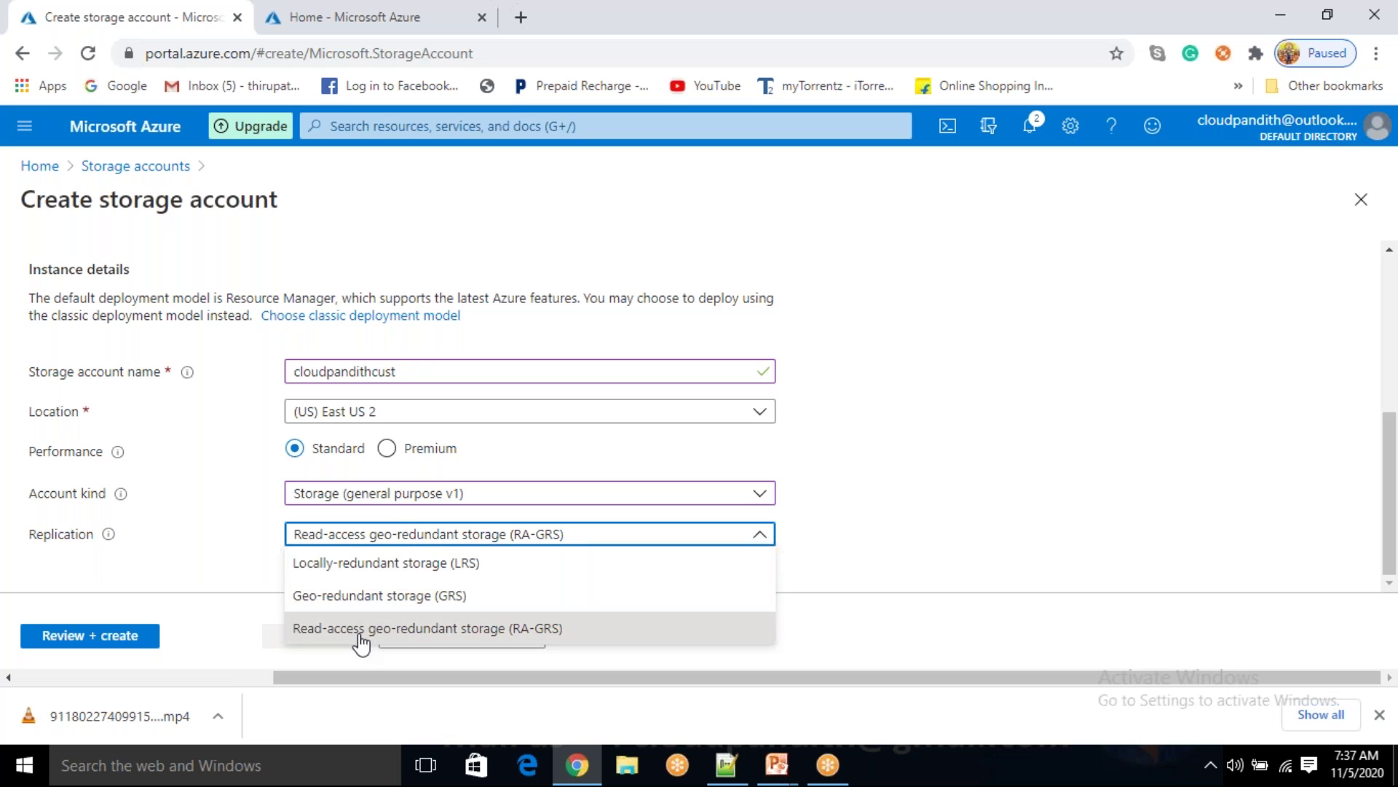
{"action": "left_click", "coordinate": [255, 566]}
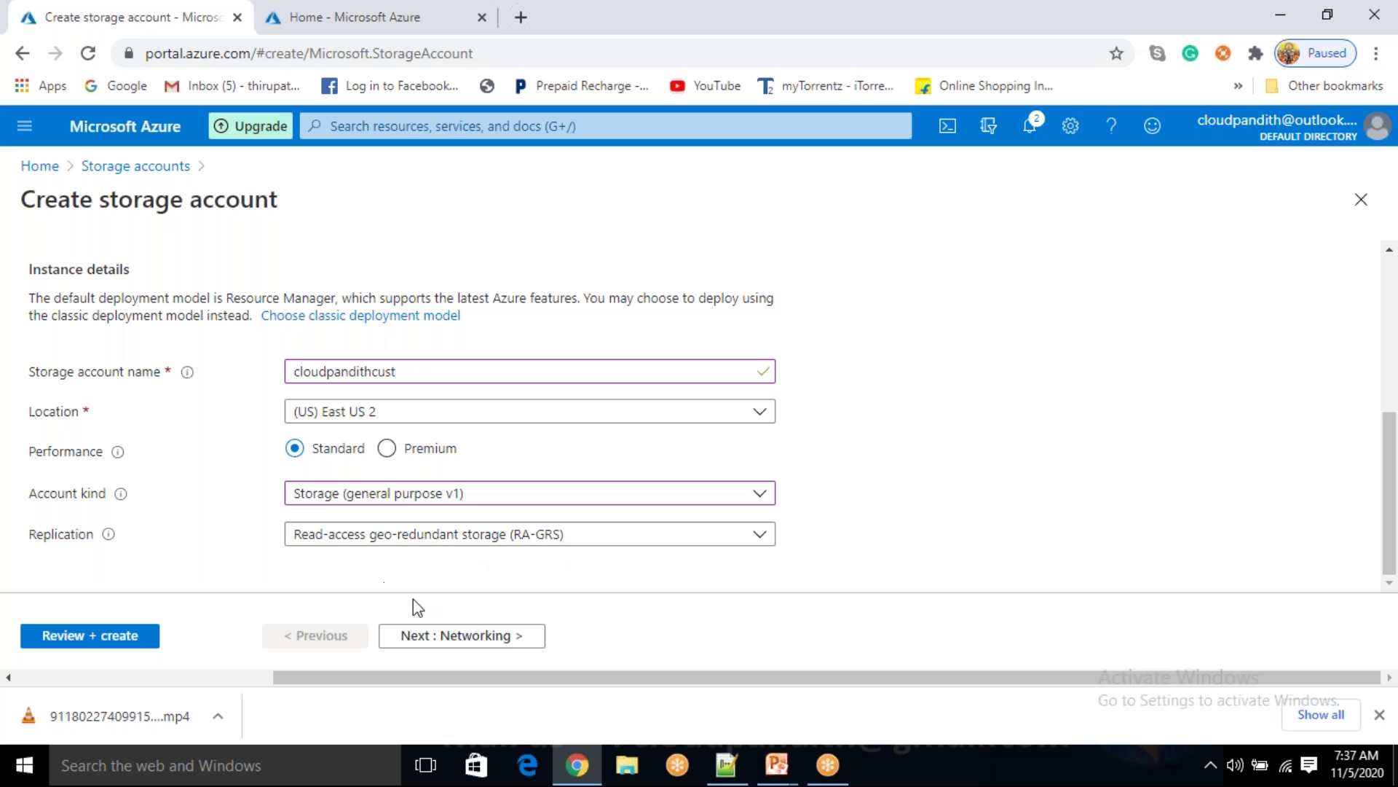
- Keep the public endpoint for all networks and review the recovery and tracking options under data protection
{"action": "left_click", "coordinate": [461, 639]}
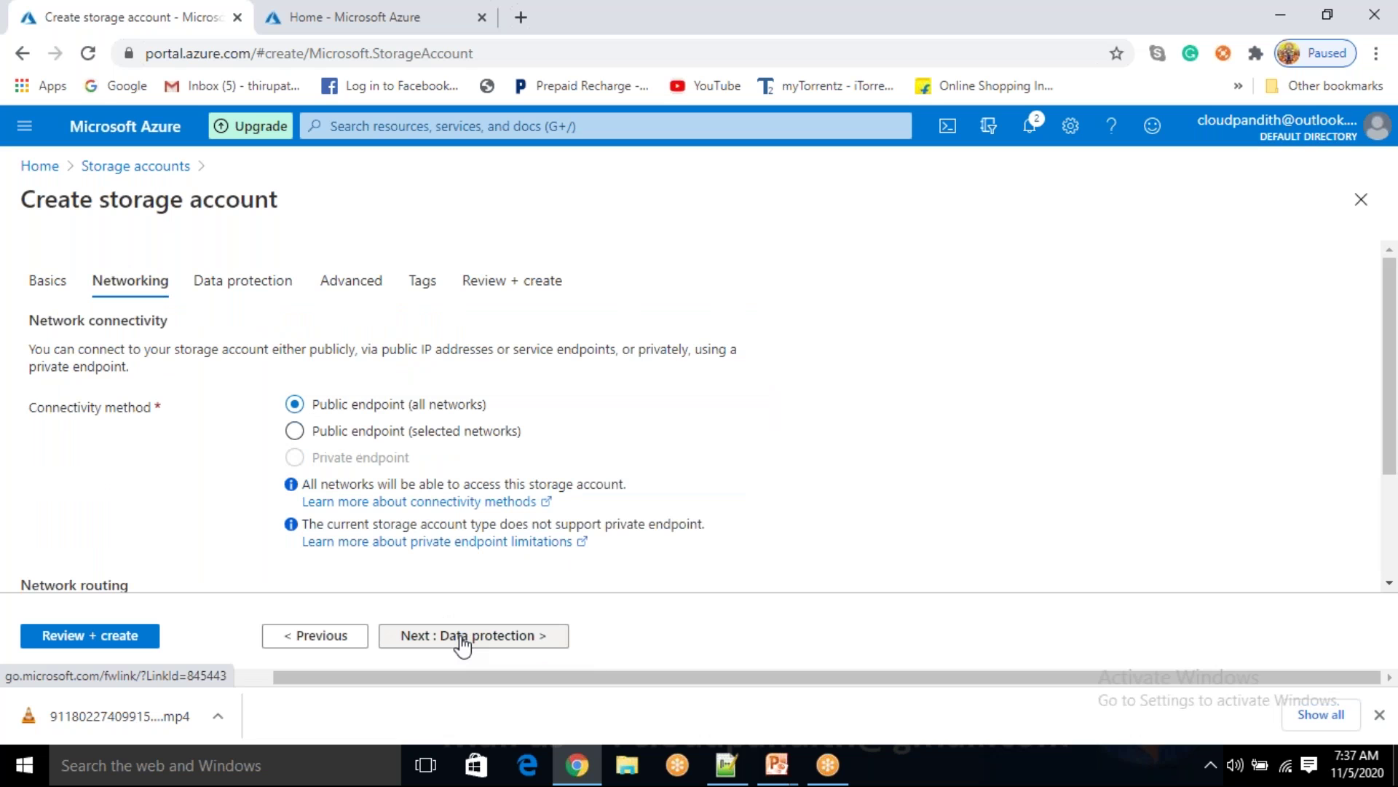
{"action": "left_click", "coordinate": [461, 641]}
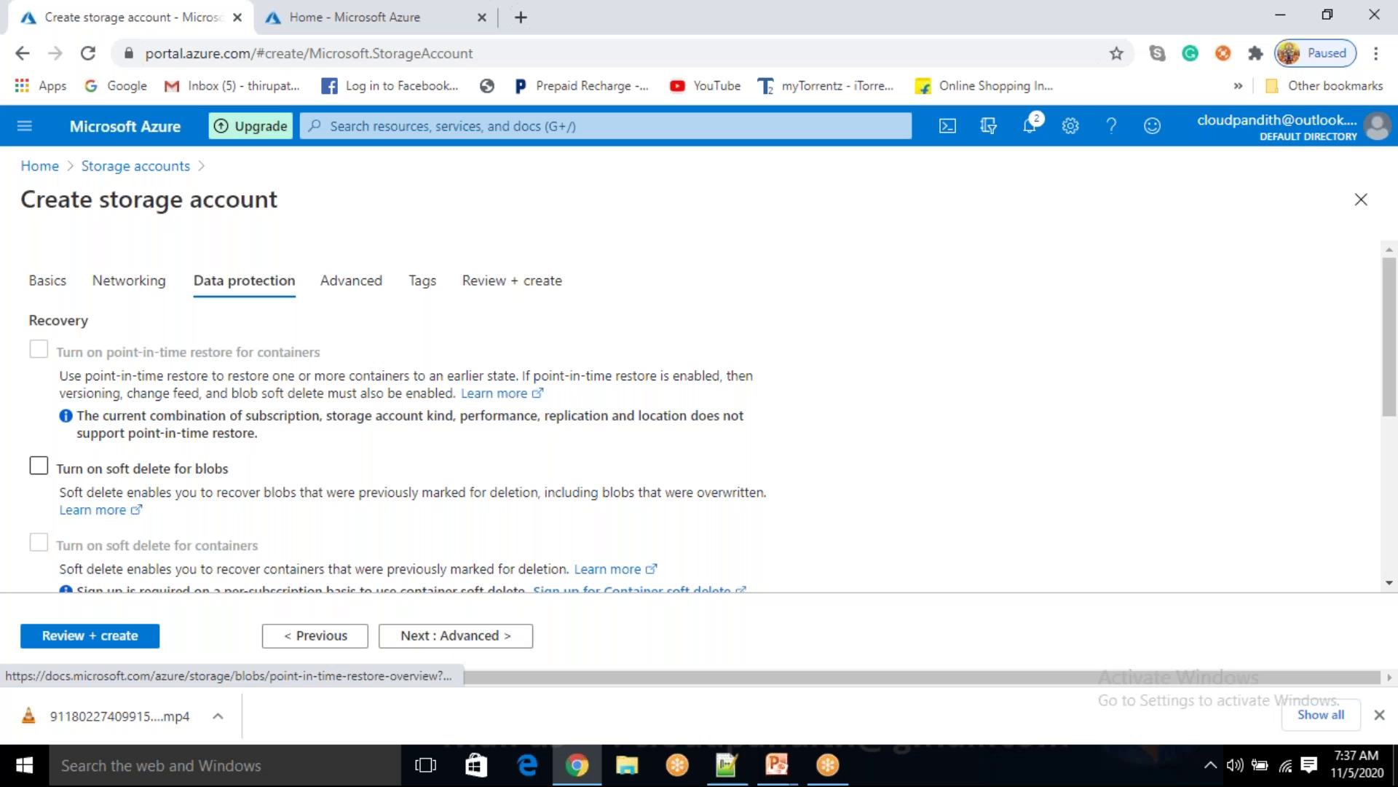
{"action": "scroll", "coordinate": [351, 477], "scroll_direction": "down", "scroll_amount": 2}
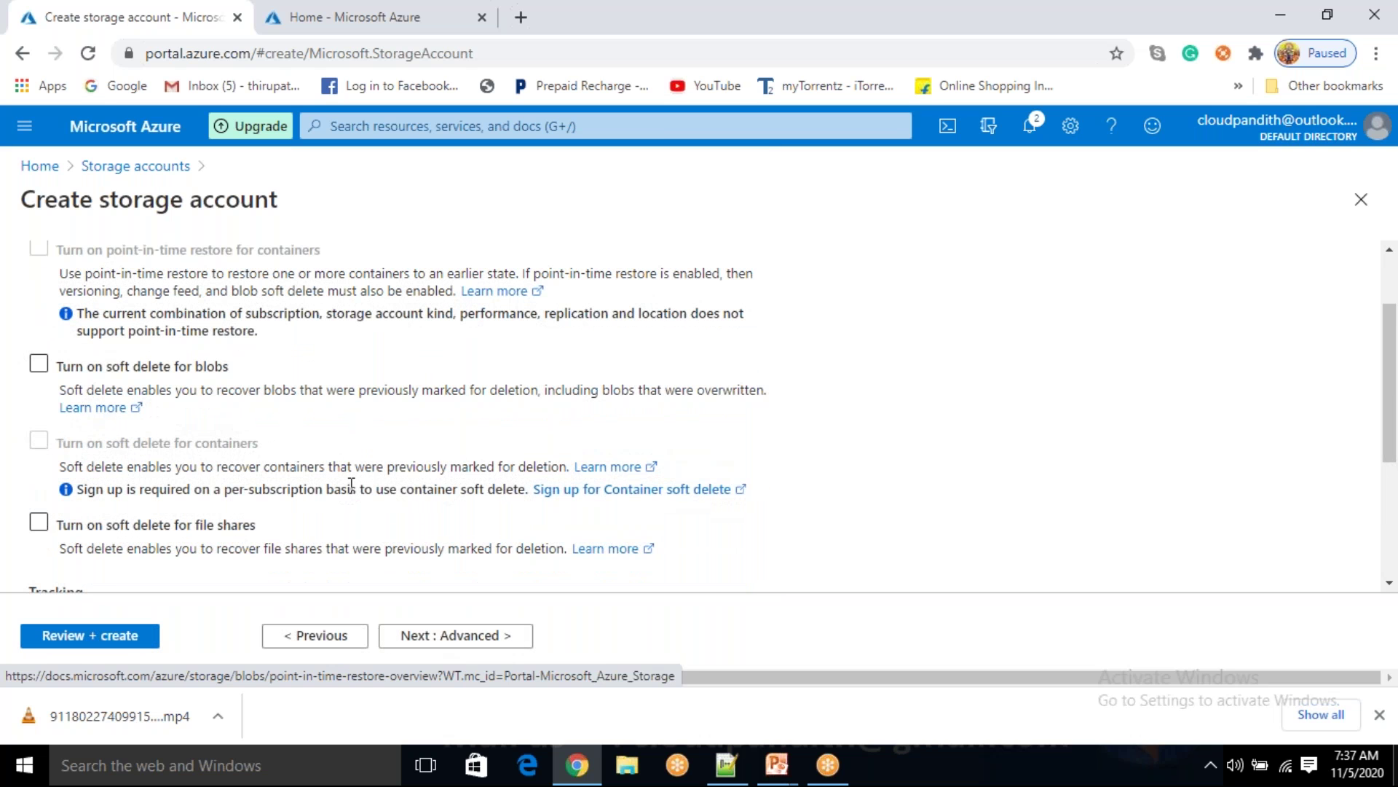
{"action": "scroll", "coordinate": [351, 483], "scroll_direction": "up", "scroll_amount": 2}
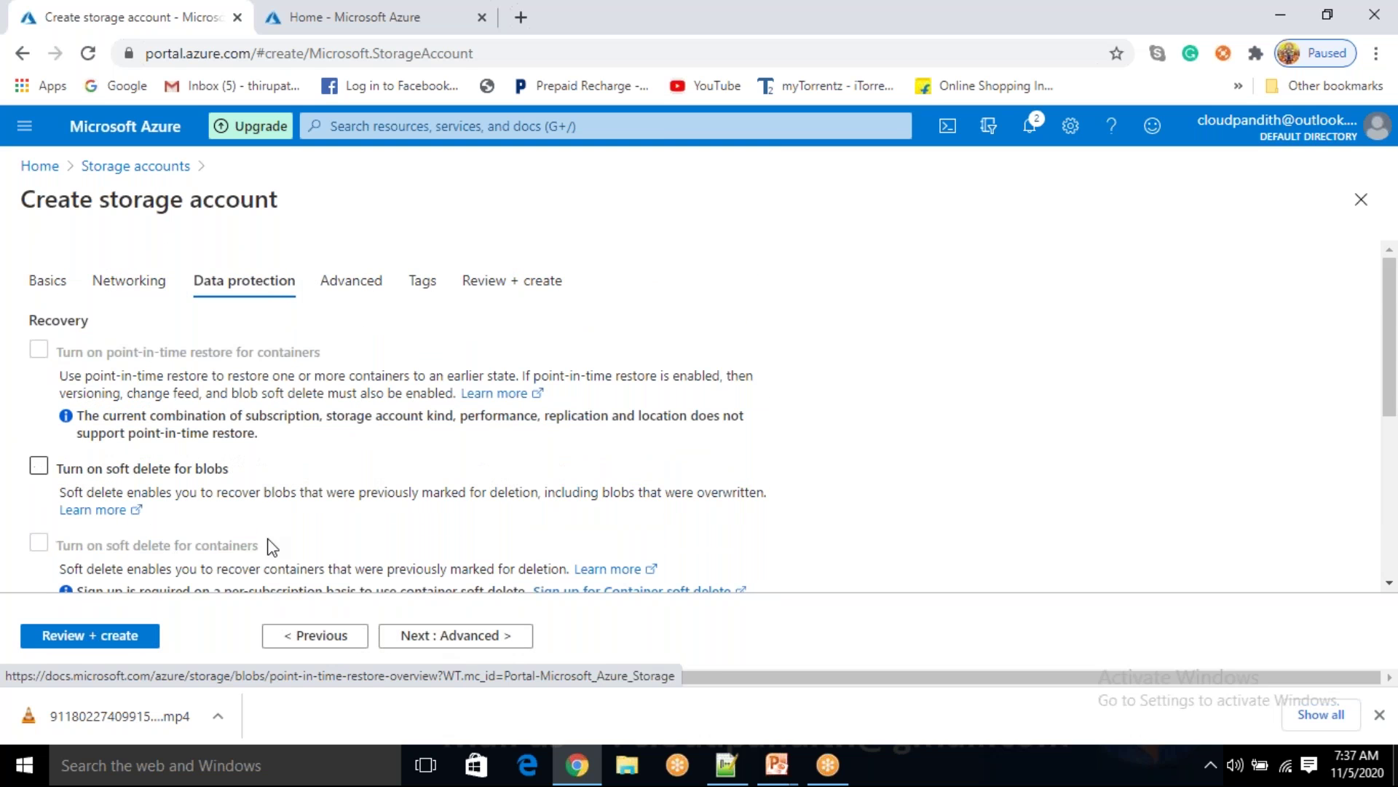
{"action": "scroll", "coordinate": [324, 510], "scroll_direction": "down", "scroll_amount": 5}
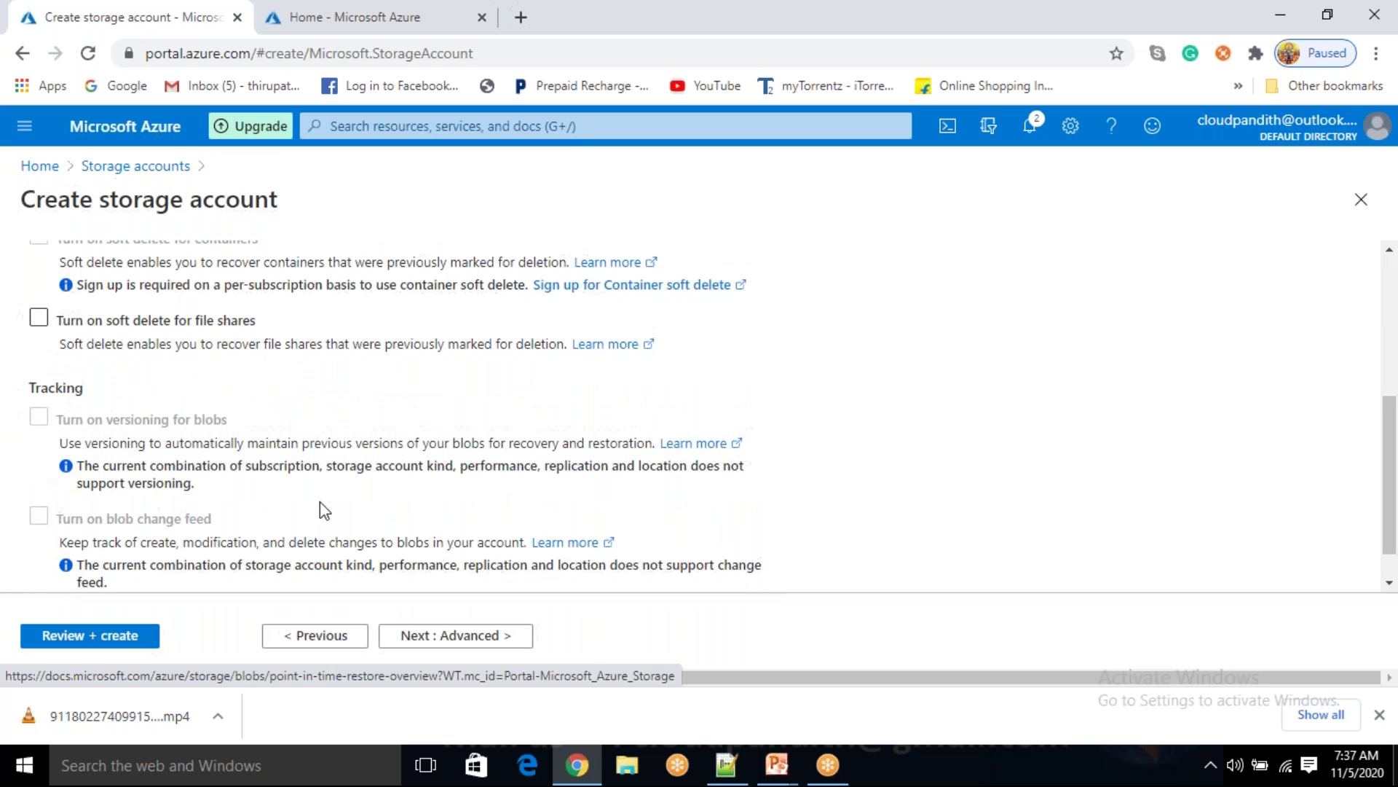
{"action": "scroll", "coordinate": [324, 510], "scroll_direction": "up", "scroll_amount": 5}
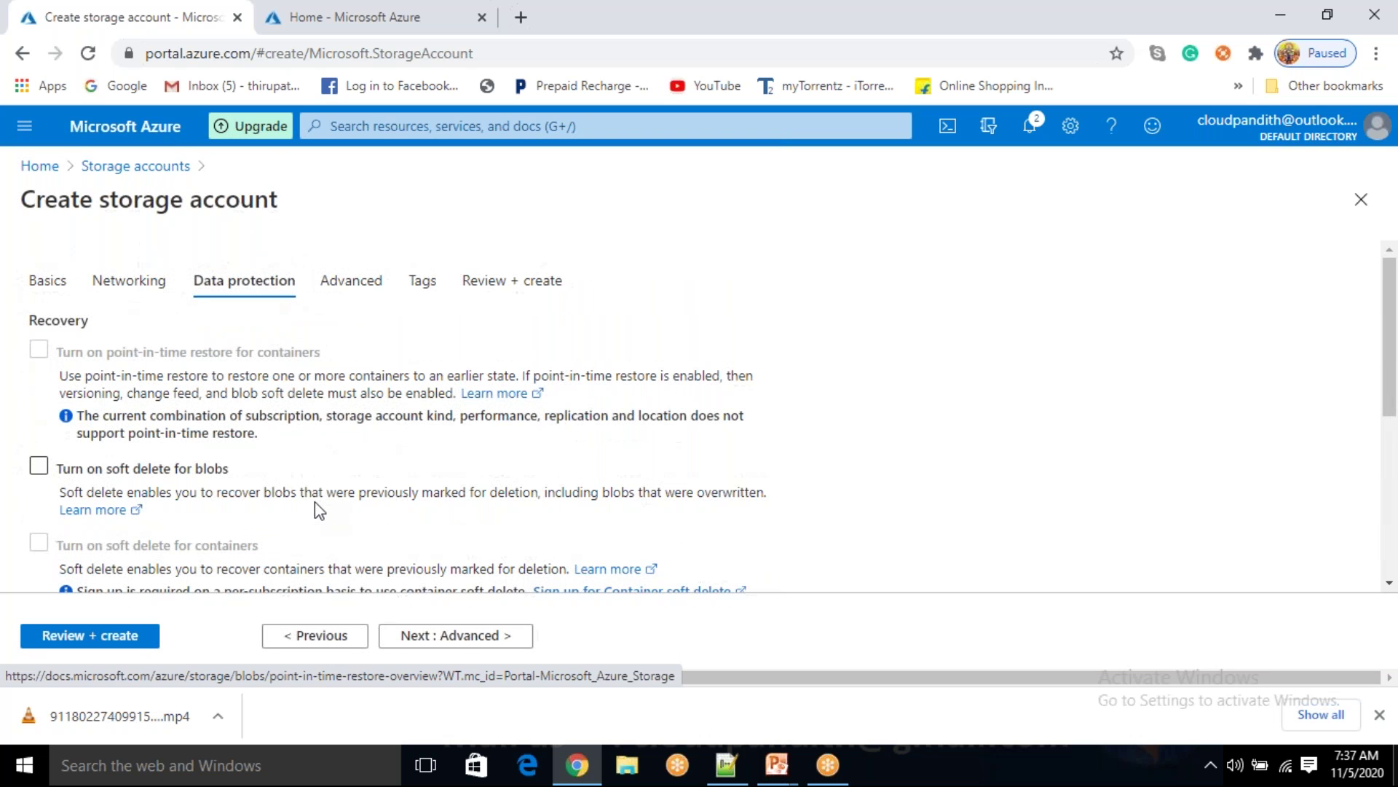
{"action": "scroll", "coordinate": [191, 508], "scroll_direction": "down", "scroll_amount": 3}
{"action": "scroll", "coordinate": [62, 402], "scroll_direction": "up", "scroll_amount": 3}
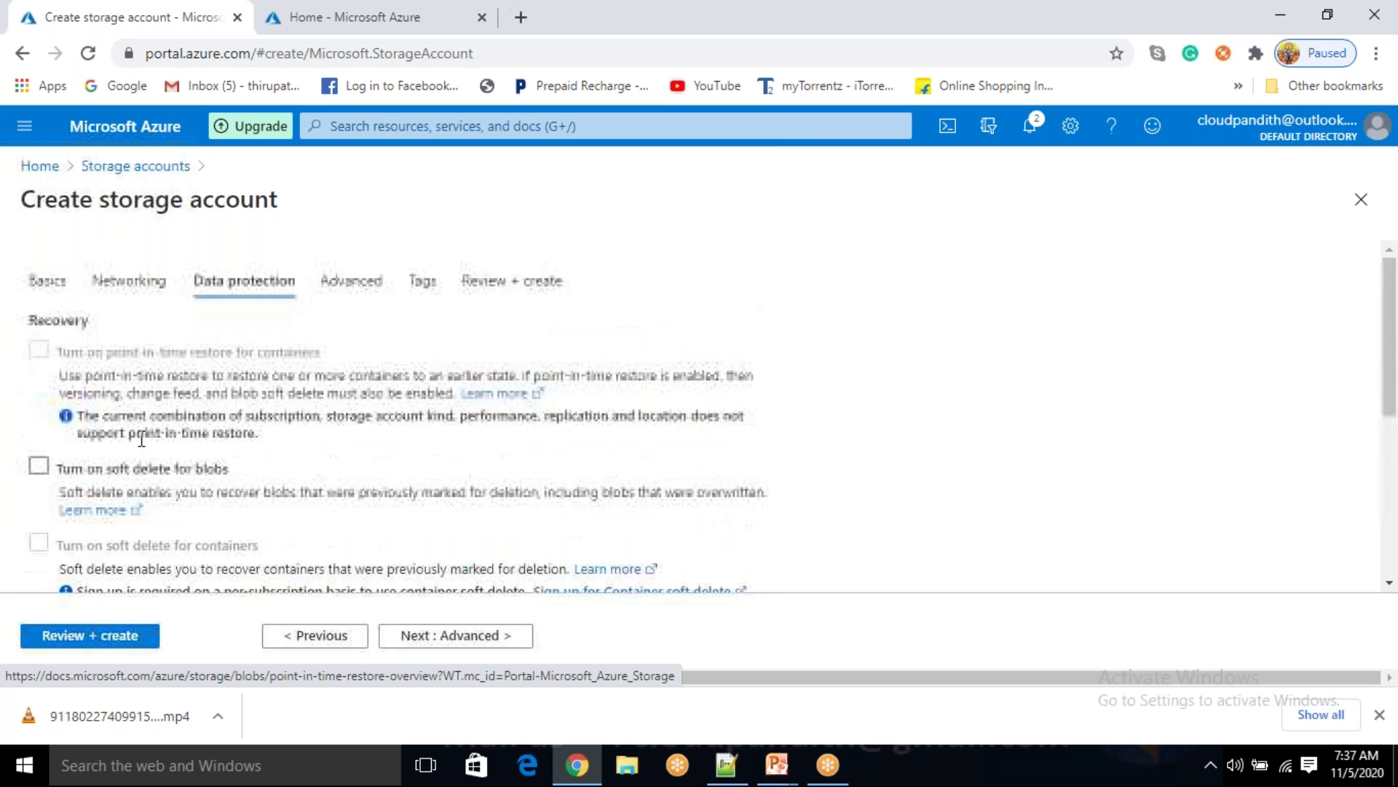
{"action": "double_click", "coordinate": [34, 315]}
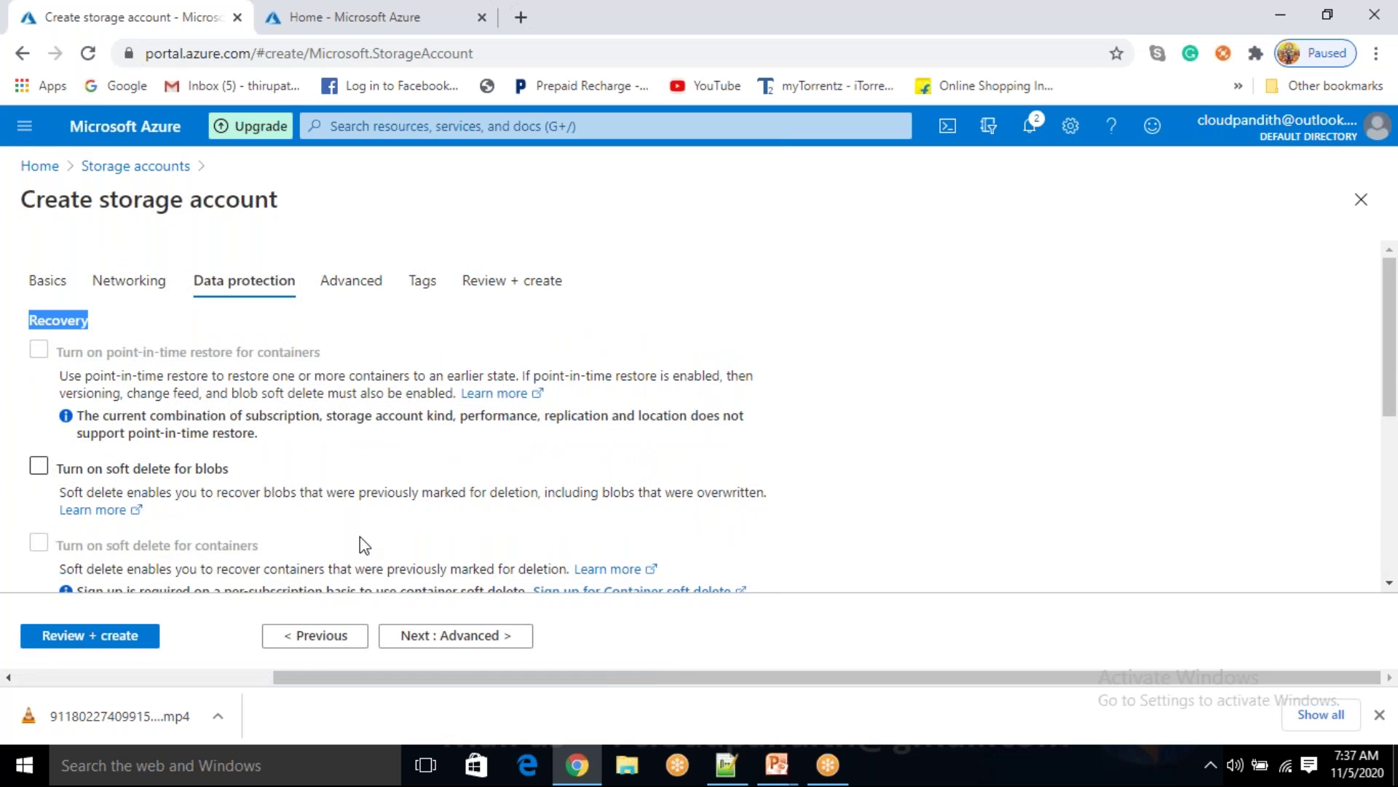
- Review the advanced settings for blob public access, Data Lake Storage Gen2 and Azure Files, leaving public access enabled
{"action": "left_click", "coordinate": [460, 635]}
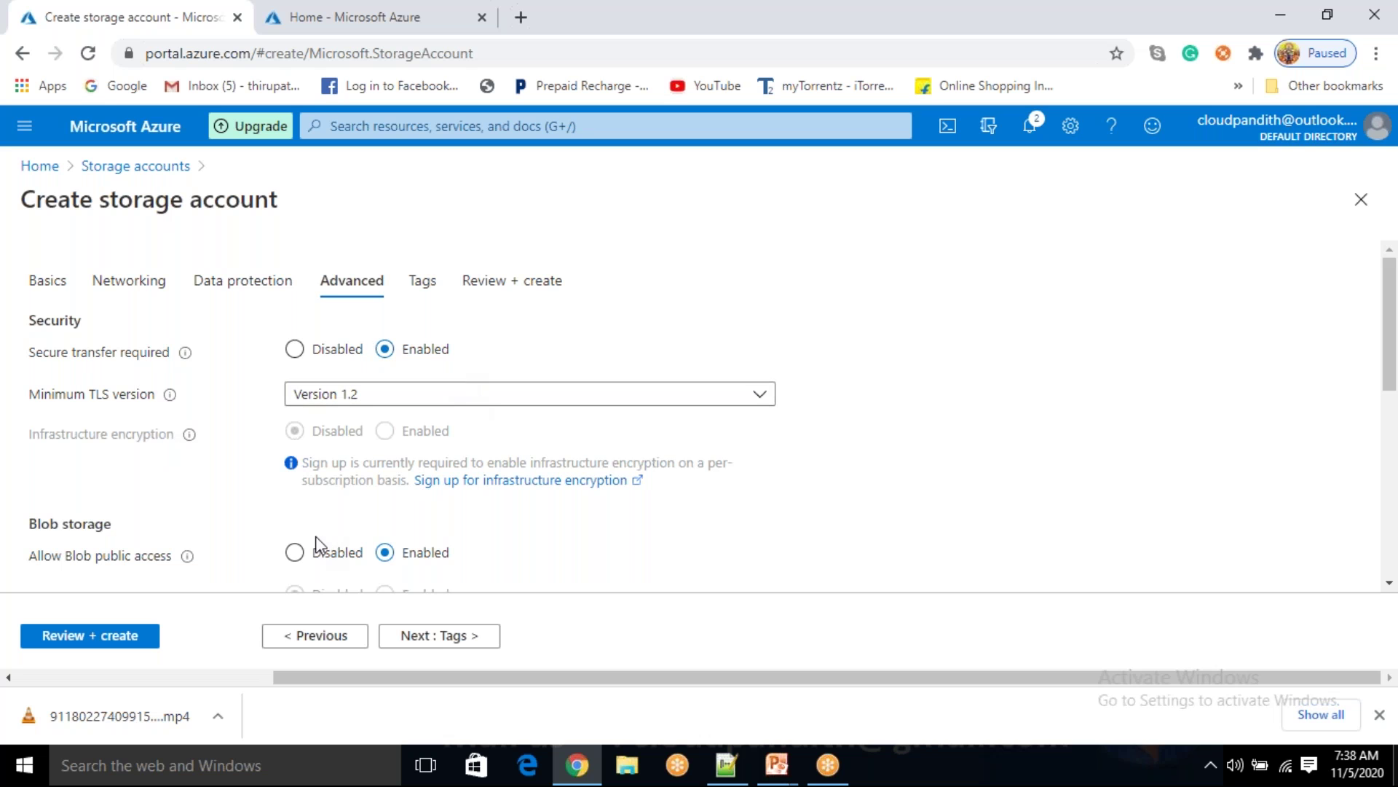
{"action": "scroll", "coordinate": [325, 535], "scroll_direction": "down", "scroll_amount": 3}
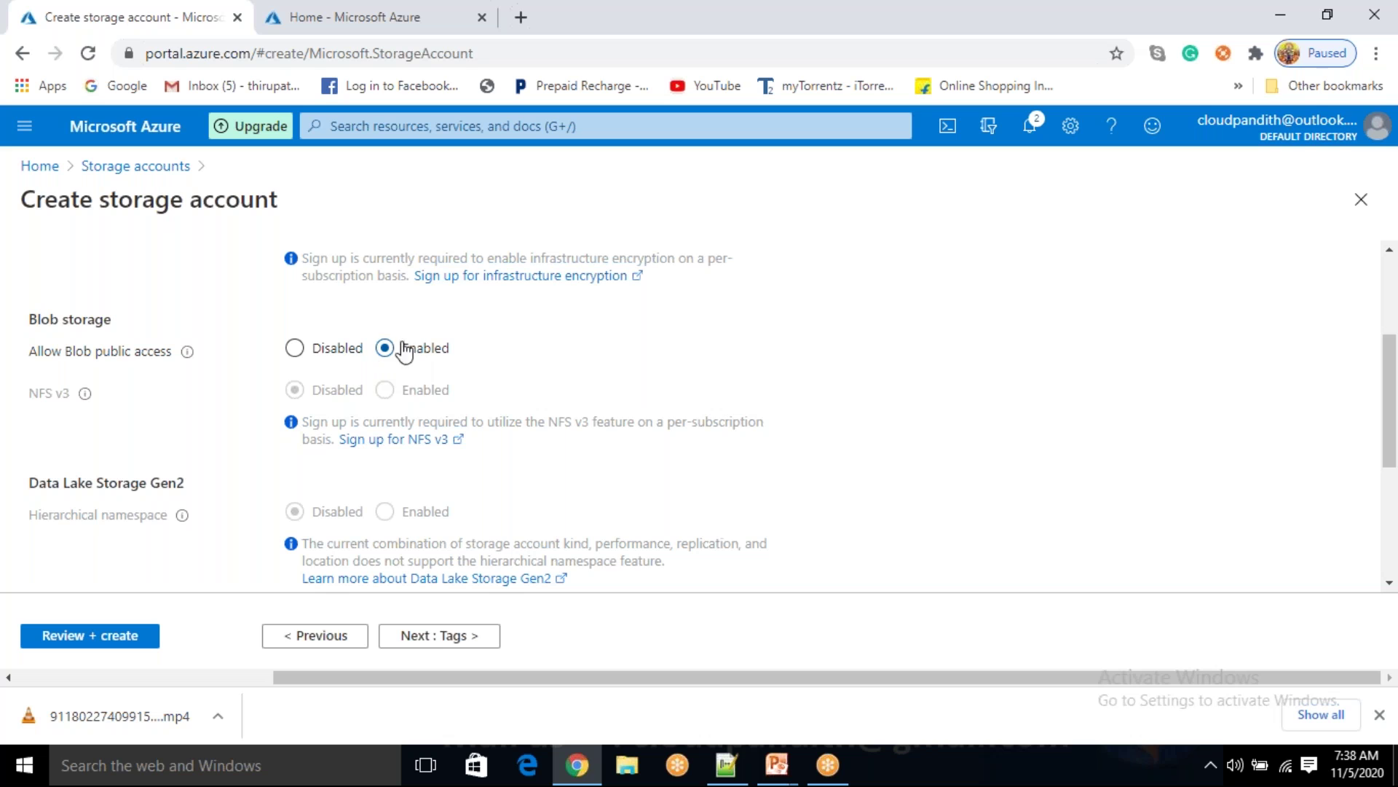
{"action": "left_click", "coordinate": [312, 355]}
{"action": "left_click", "coordinate": [384, 348]}
{"action": "scroll", "coordinate": [509, 386], "scroll_direction": "down", "scroll_amount": 2}
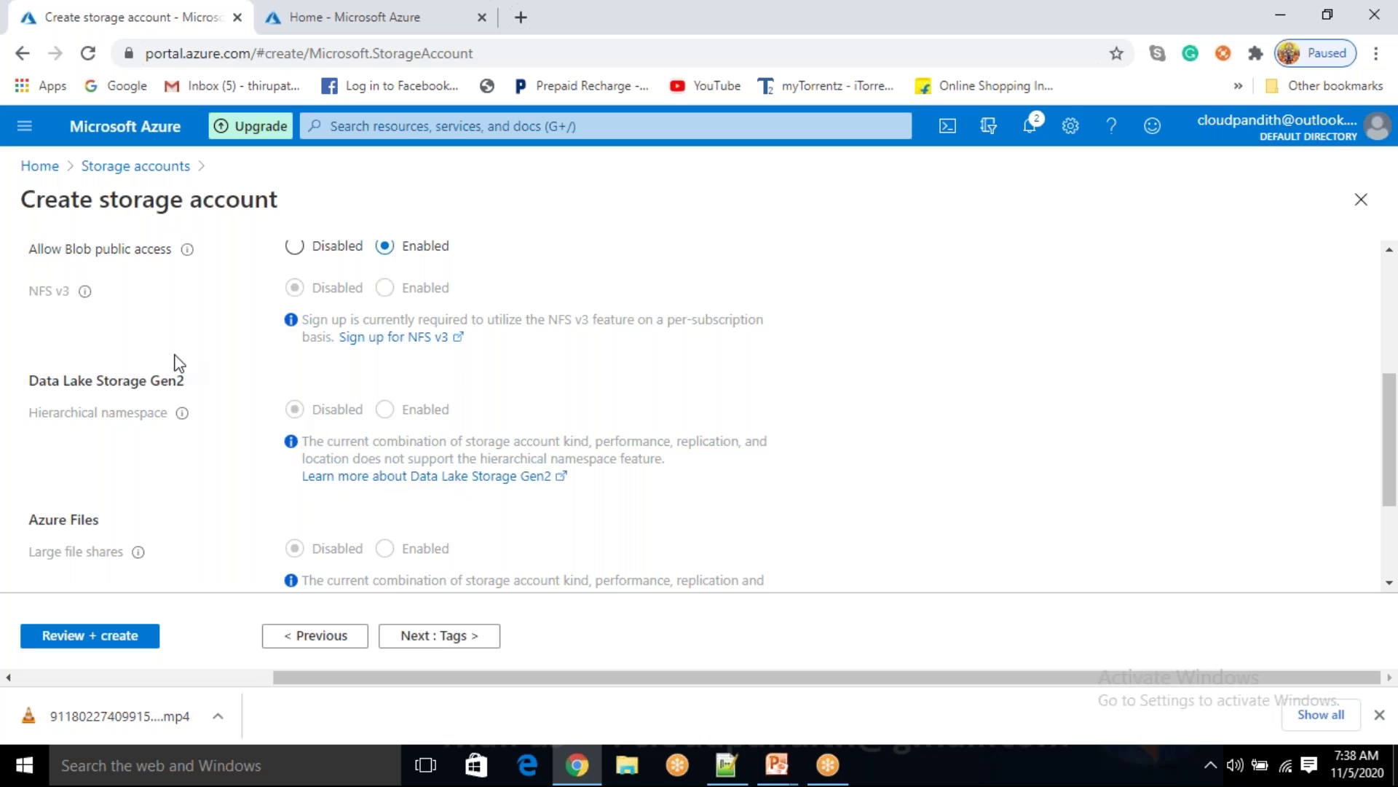
{"action": "left_click_drag", "start_coordinate": [38, 380], "coordinate": [208, 374]}
{"action": "left_click", "coordinate": [233, 393]}
{"action": "left_click_drag", "start_coordinate": [203, 401], "coordinate": [50, 382]}
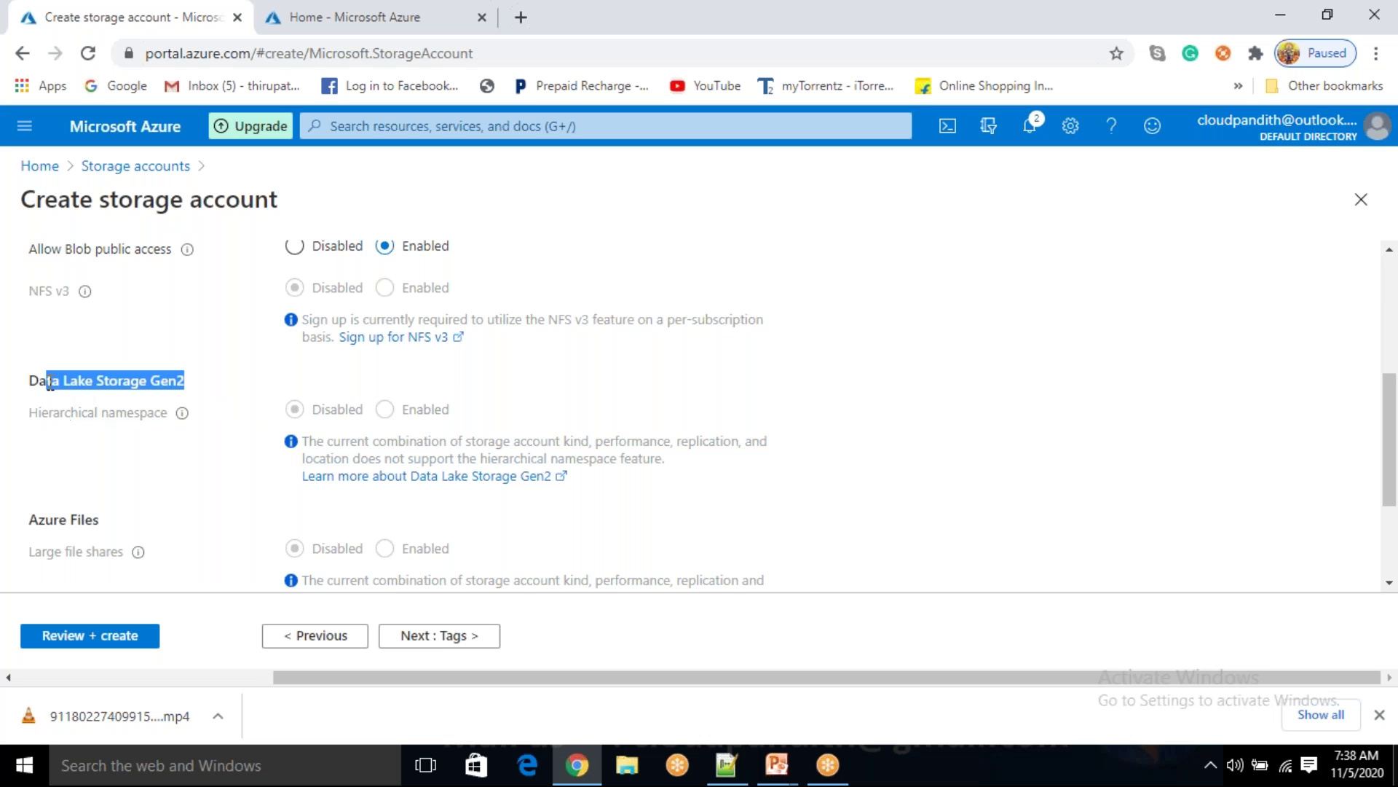
{"action": "left_click", "coordinate": [238, 418]}
{"action": "scroll", "coordinate": [194, 472], "scroll_direction": "down", "scroll_amount": 2}
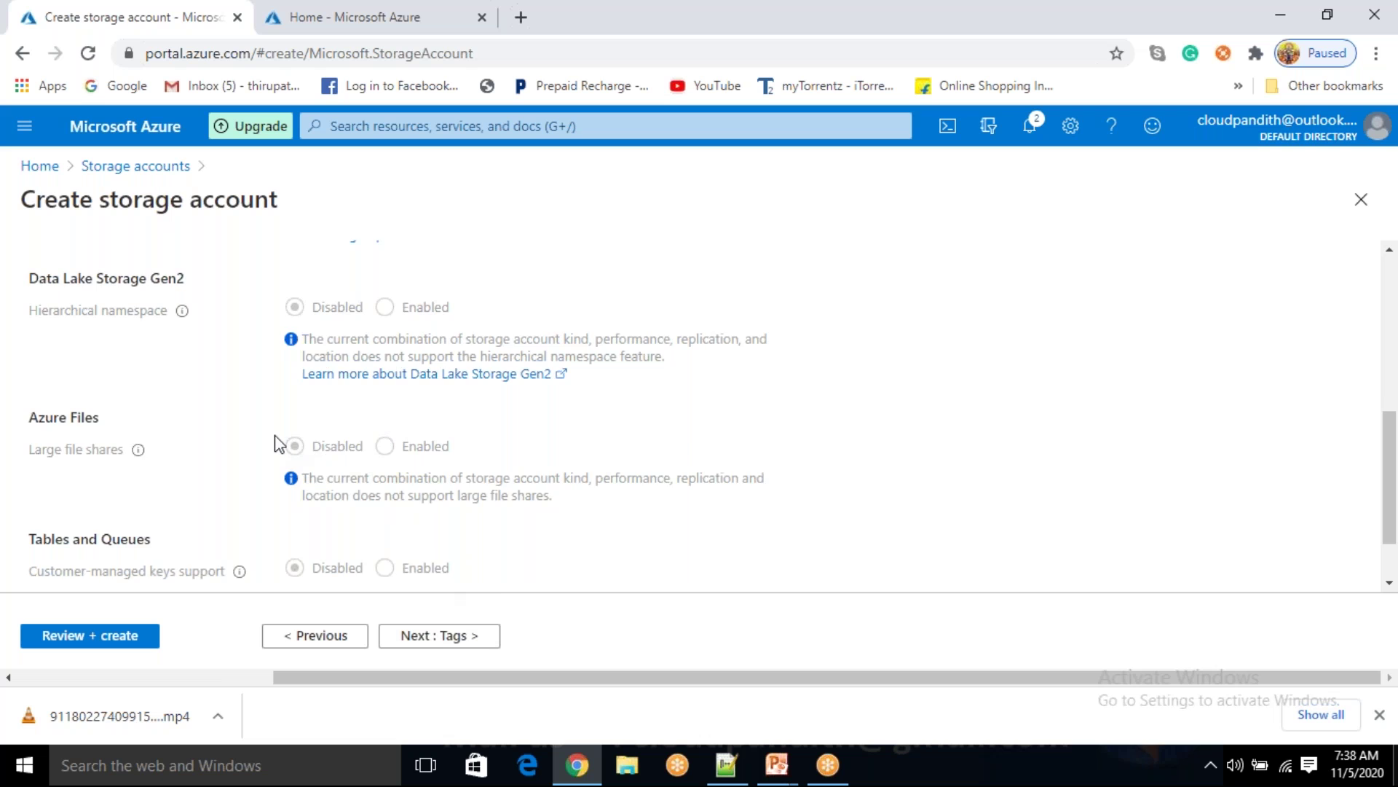
{"action": "scroll", "coordinate": [273, 434], "scroll_direction": "up", "scroll_amount": 2}
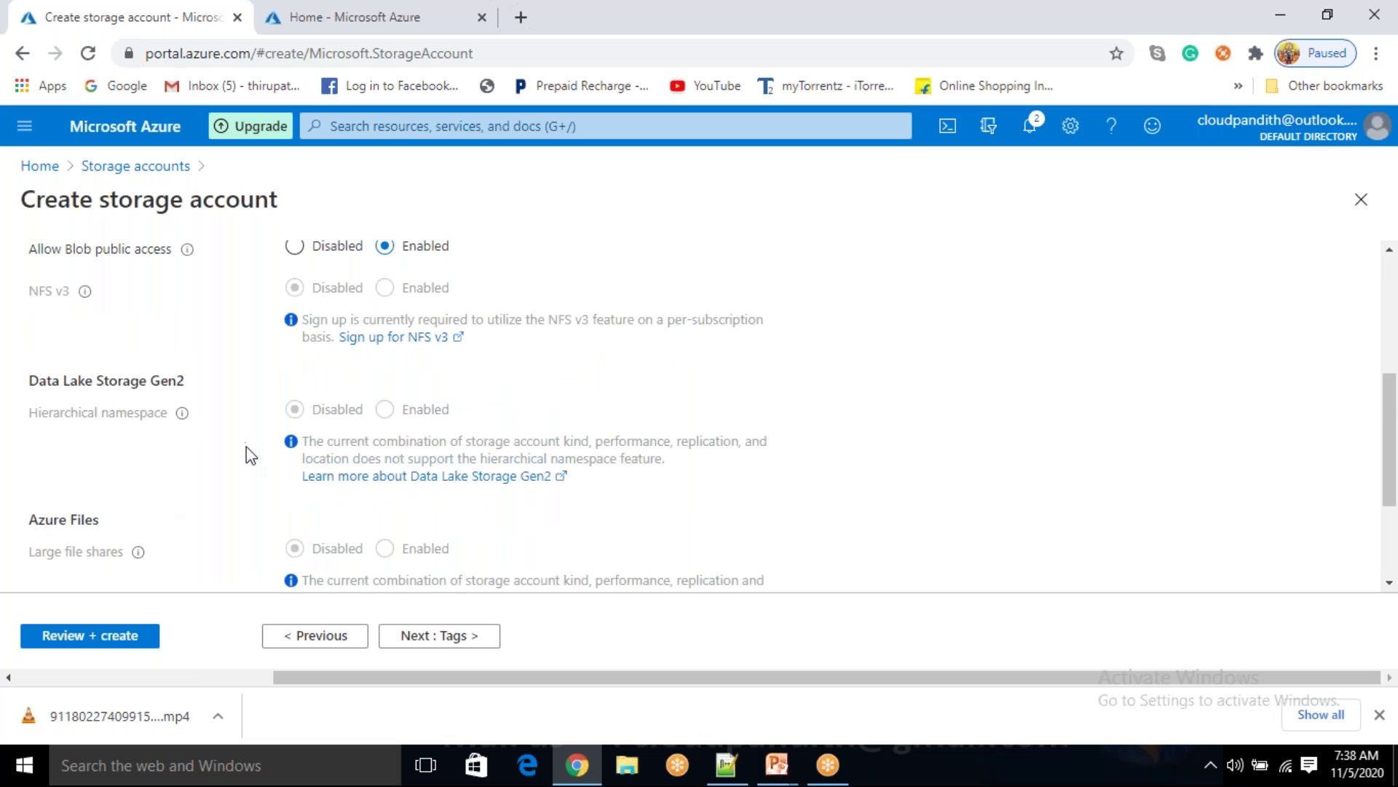
- Leave the tags empty, then validate the configuration and create the storage account
{"action": "left_click", "coordinate": [458, 639]}
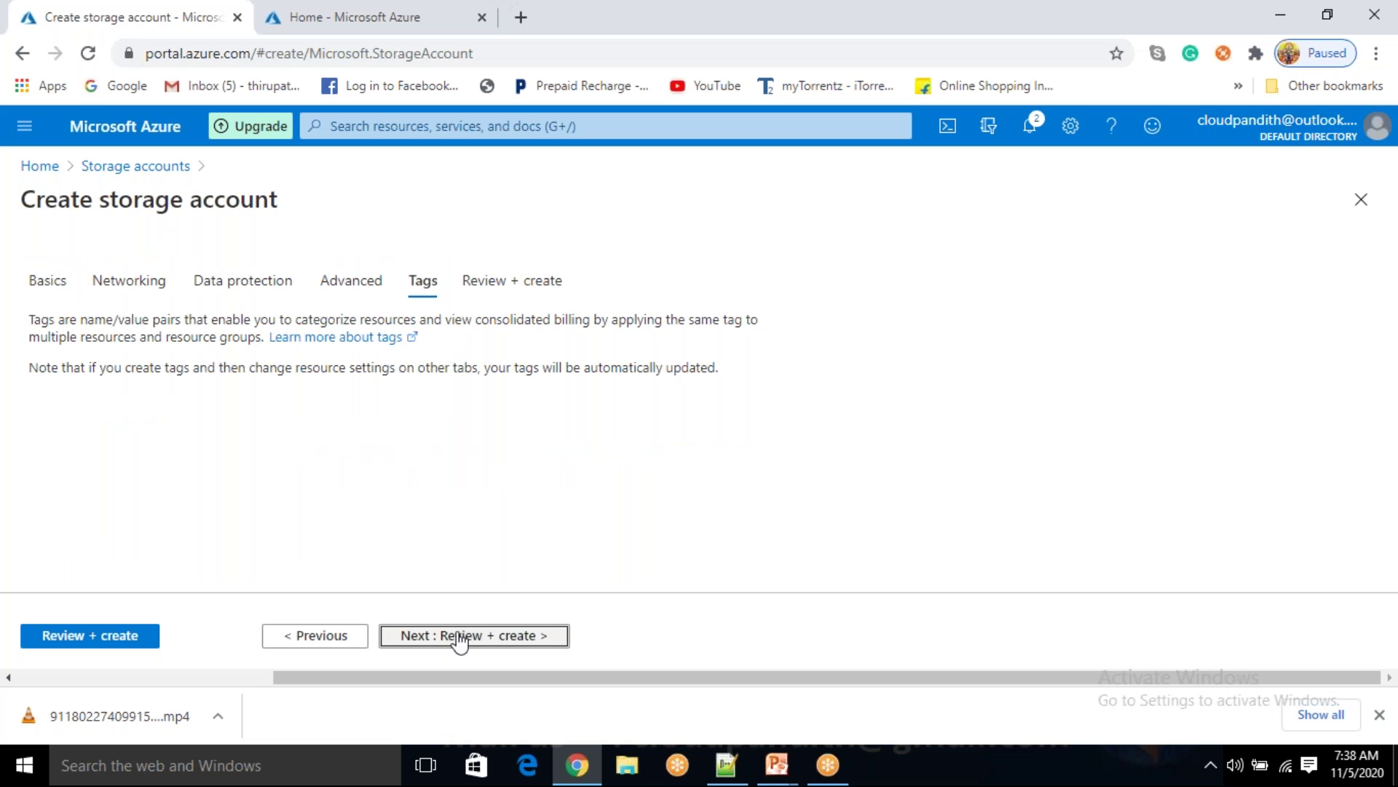
{"action": "left_click", "coordinate": [159, 443]}
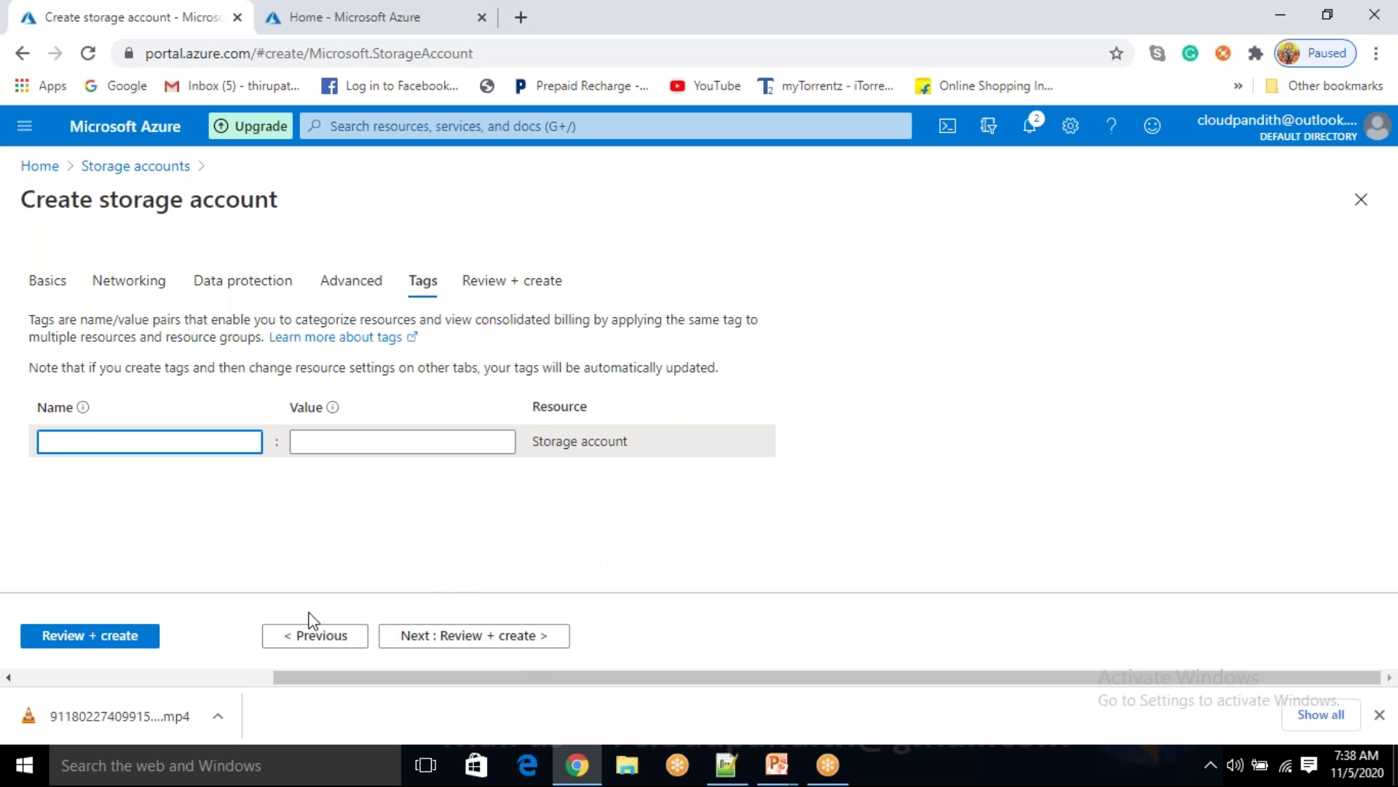
{"action": "left_click", "coordinate": [102, 651]}
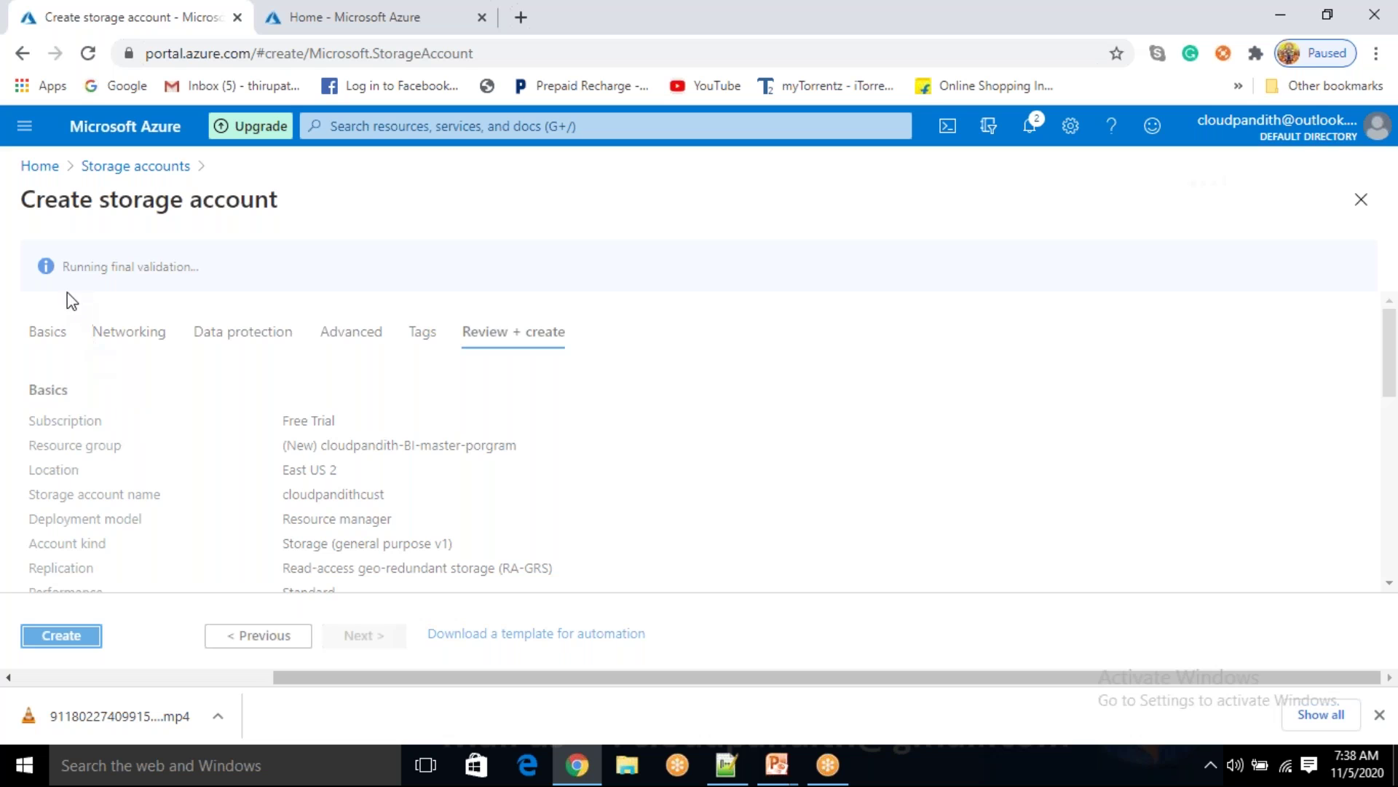
{"action": "left_click_drag", "start_coordinate": [64, 266], "coordinate": [400, 234]}
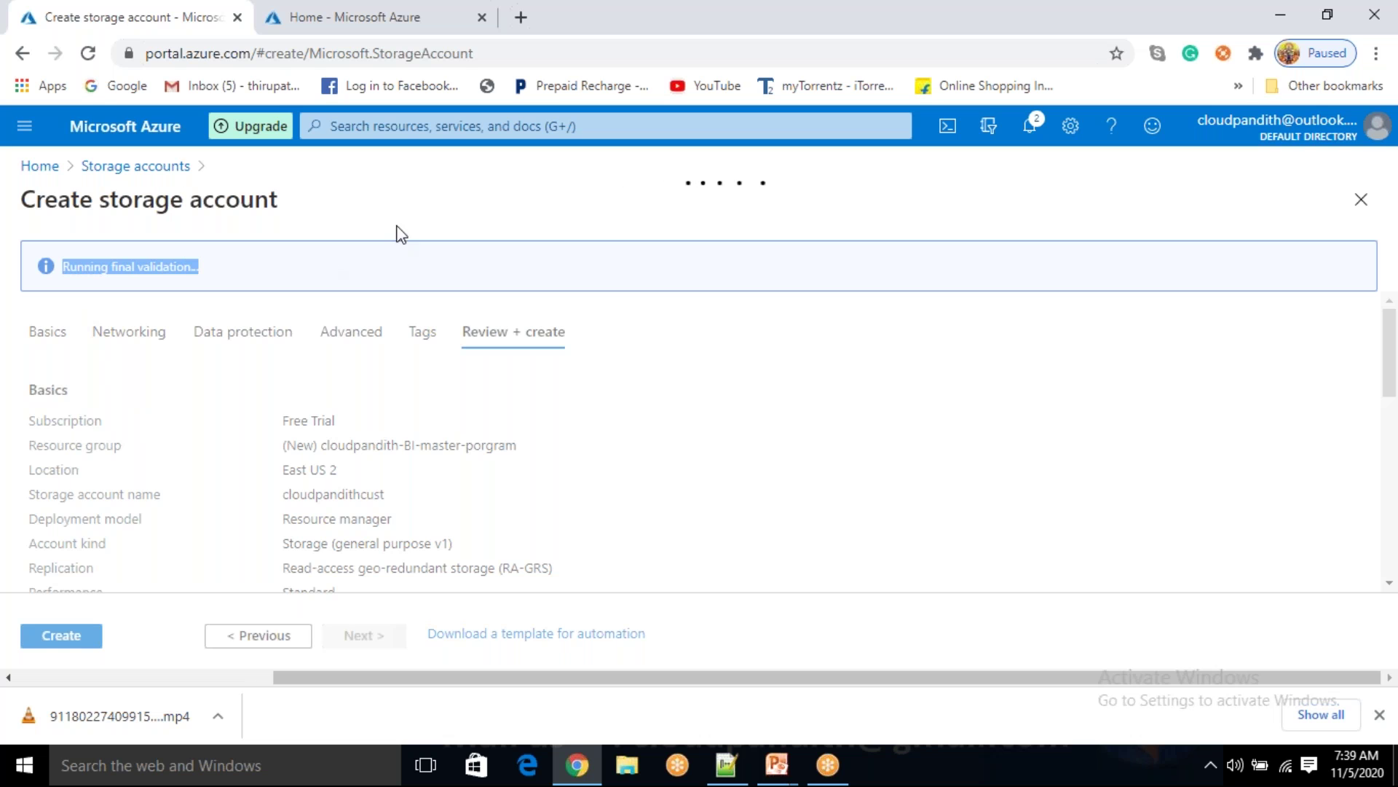
{"action": "left_click_drag", "start_coordinate": [98, 266], "coordinate": [153, 263]}
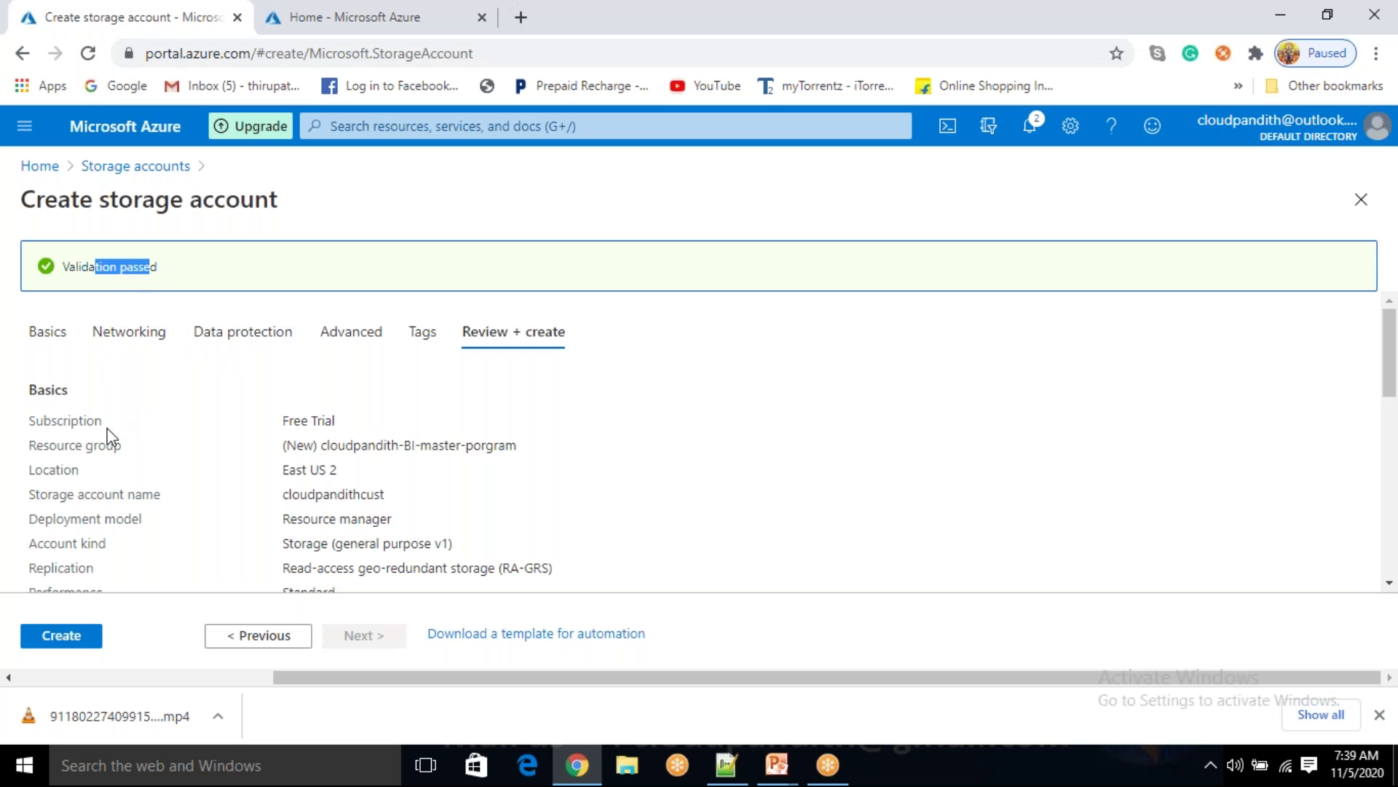
{"action": "left_click", "coordinate": [87, 635]}
- Start creating a new data factory from the other portal tab and assign it to the existing resource group cloudpandith-BI-master-porgram
{"action": "left_click", "coordinate": [339, 18]}
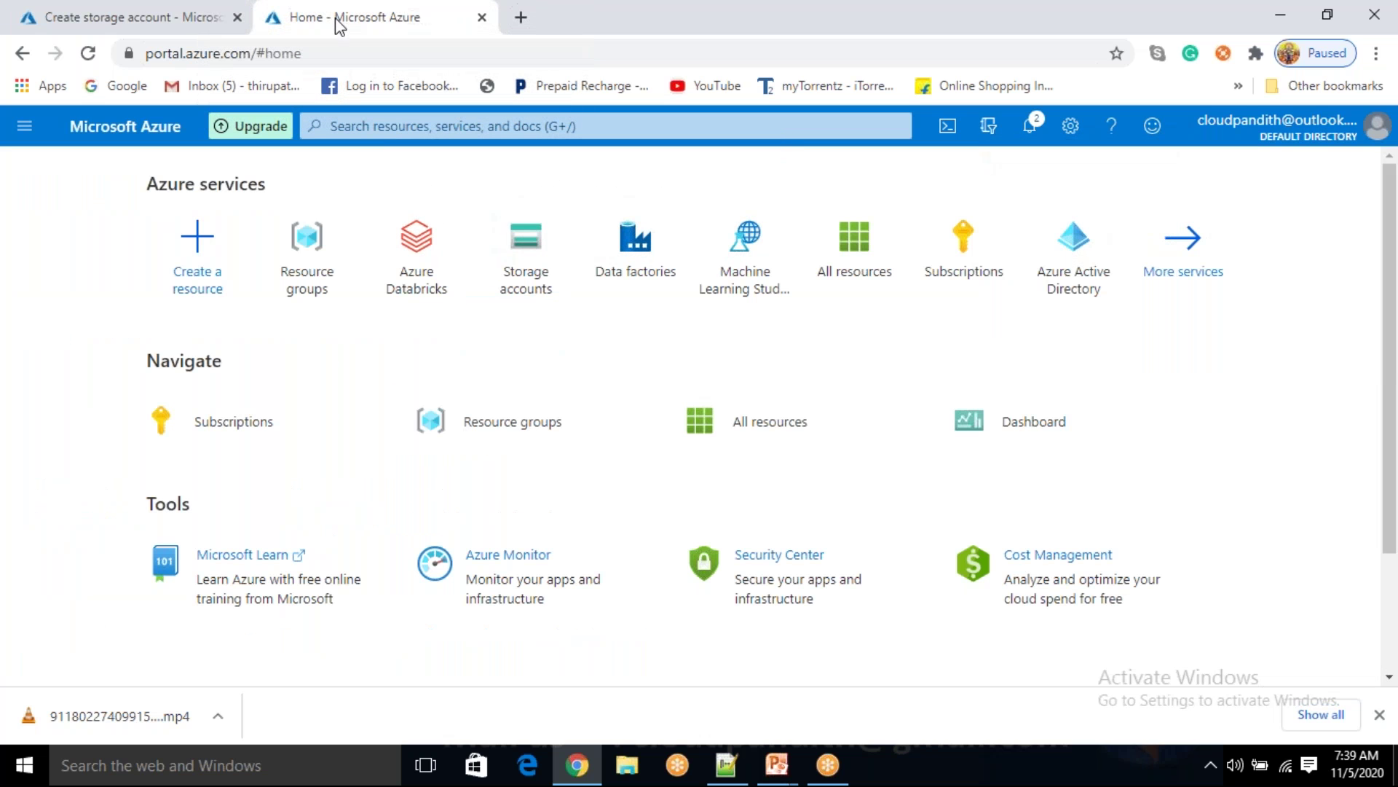
{"action": "left_click", "coordinate": [635, 240]}
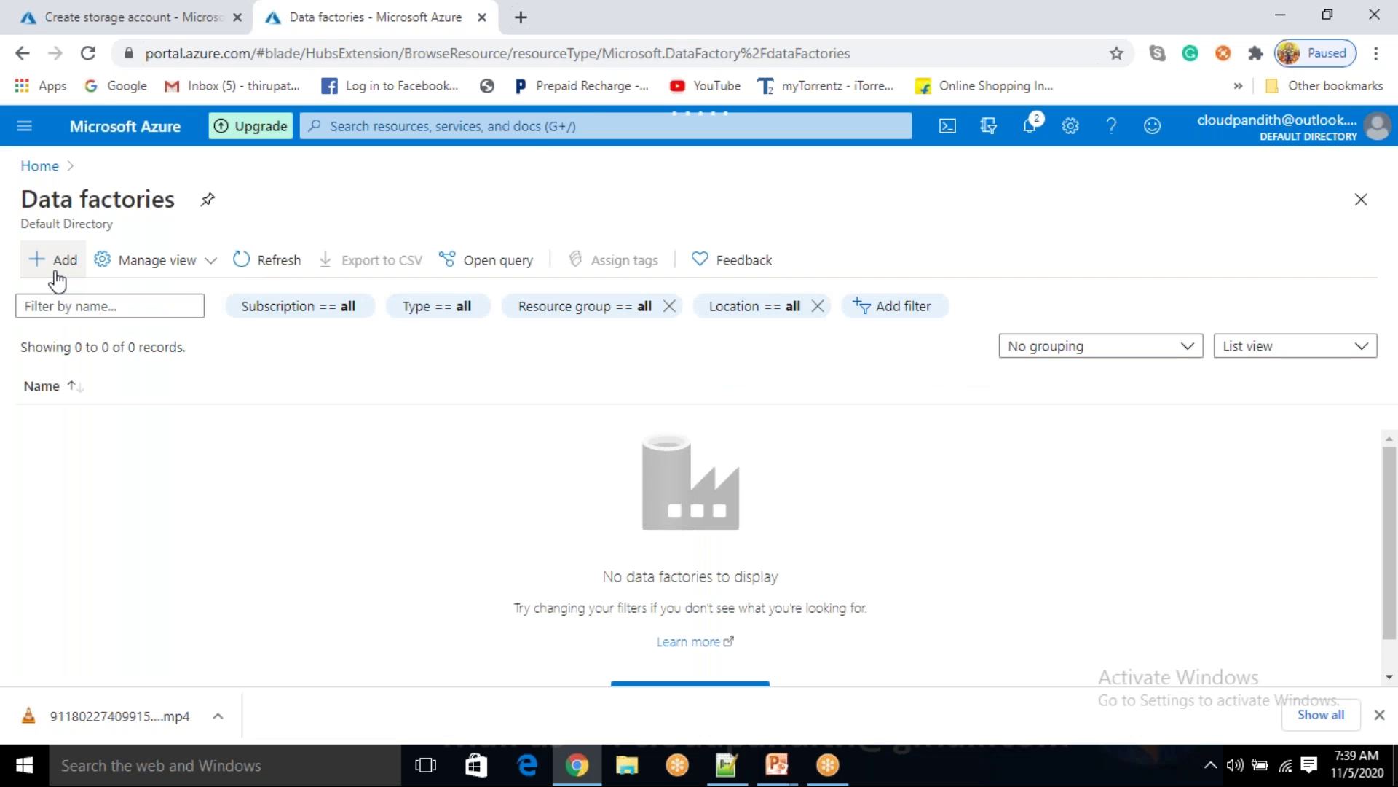
{"action": "left_click", "coordinate": [54, 273]}
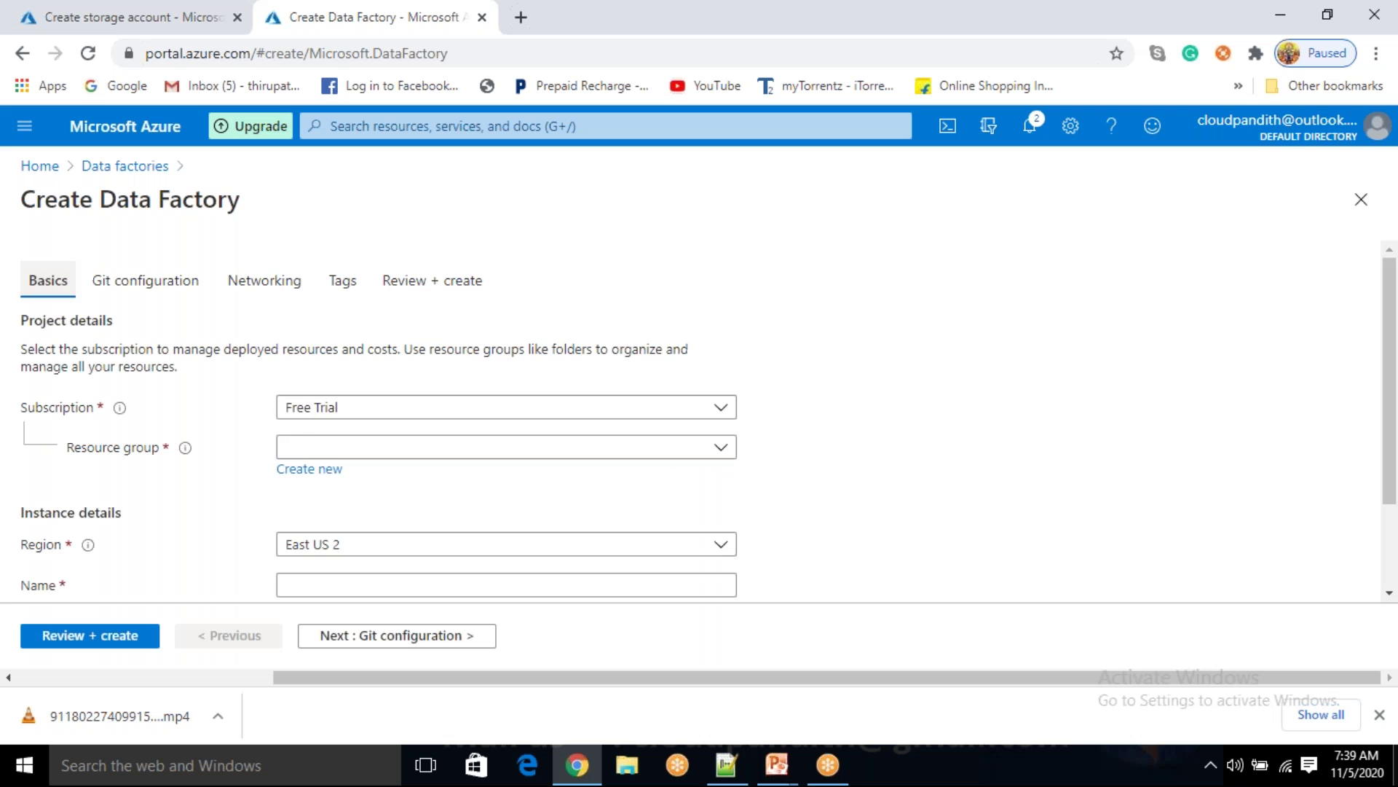
{"action": "left_click", "coordinate": [333, 456]}
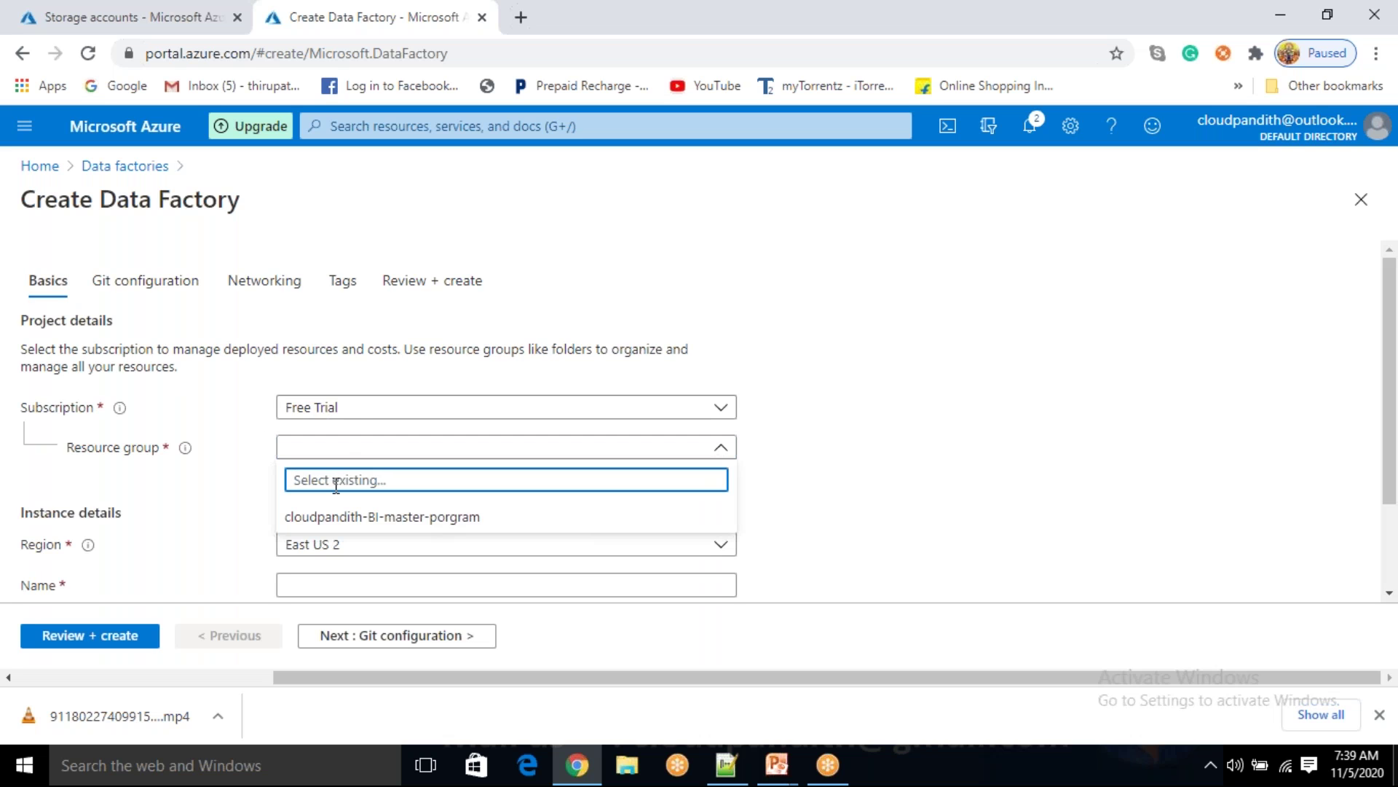
{"action": "left_click", "coordinate": [337, 516]}
{"action": "scroll", "coordinate": [337, 546], "scroll_direction": "down", "scroll_amount": 2}
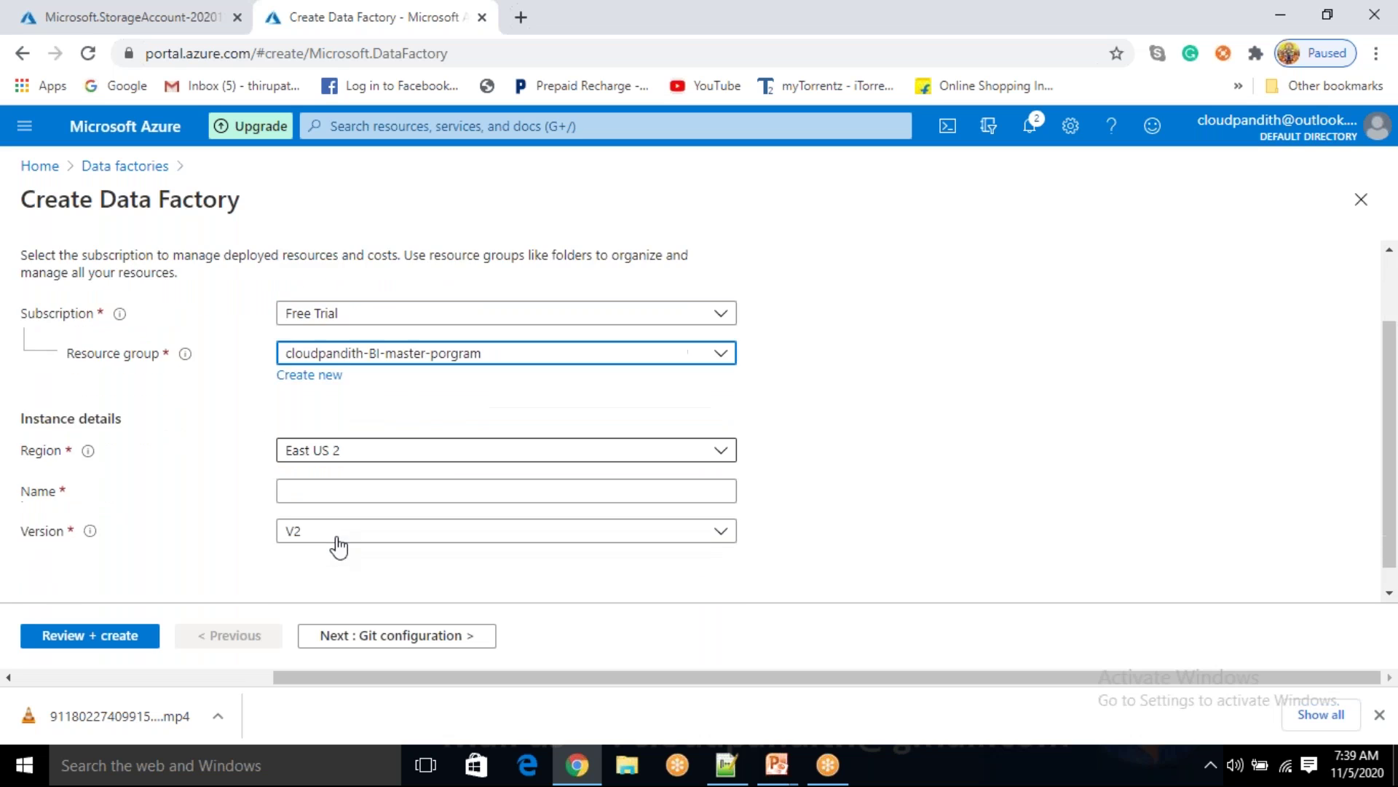
{"action": "left_click", "coordinate": [333, 489]}
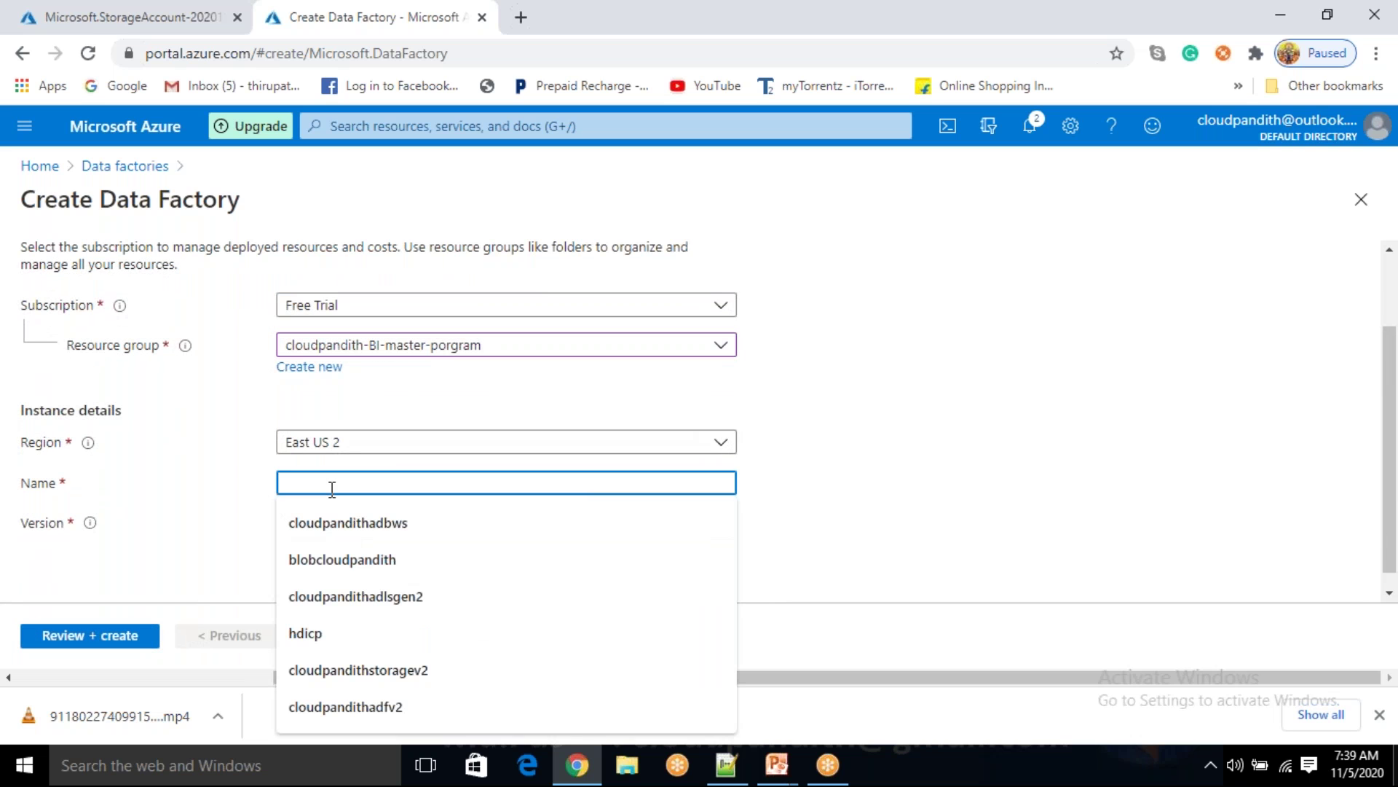
{"action": "left_click", "coordinate": [772, 463]}
{"action": "left_click", "coordinate": [721, 442]}
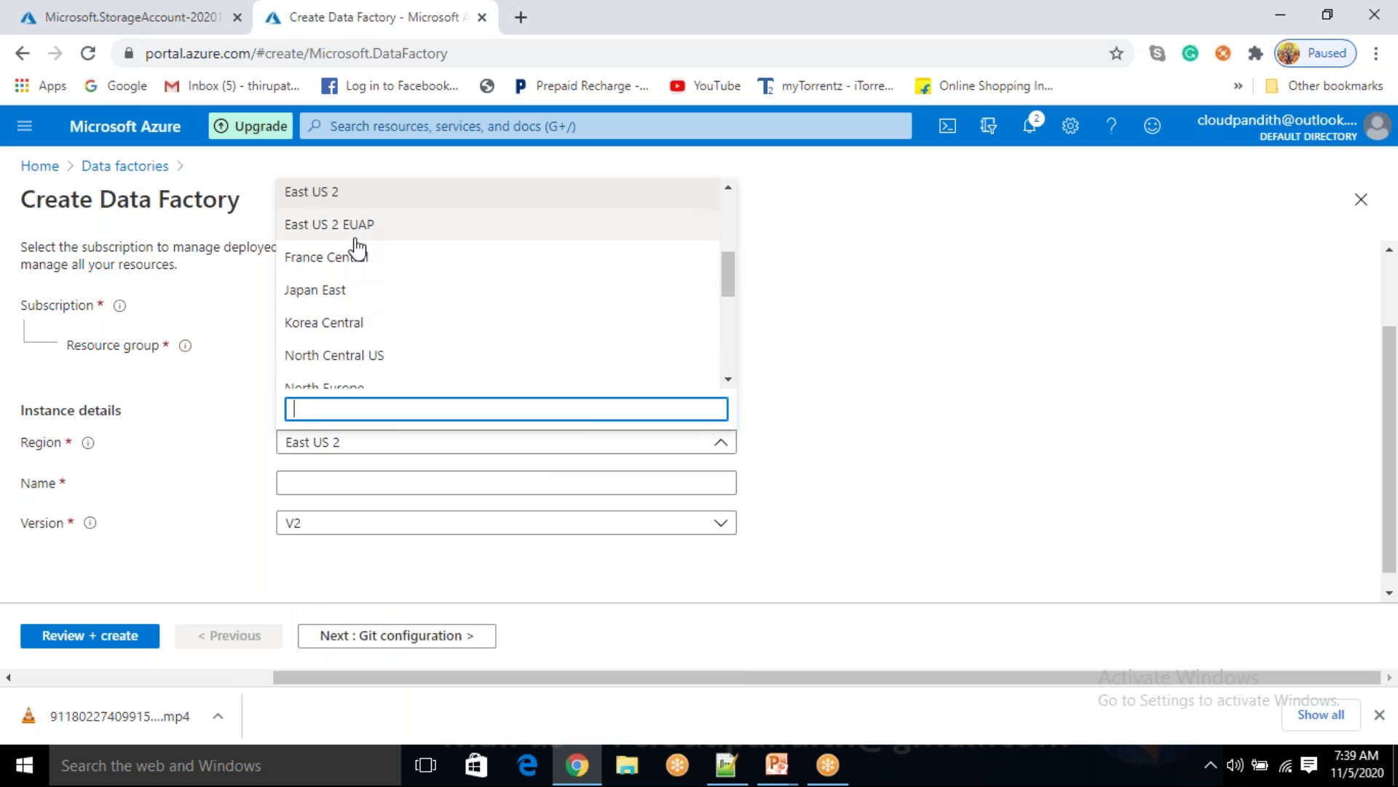
{"action": "scroll", "coordinate": [356, 252], "scroll_direction": "down", "scroll_amount": 1}
{"action": "type", "text": "east us"}
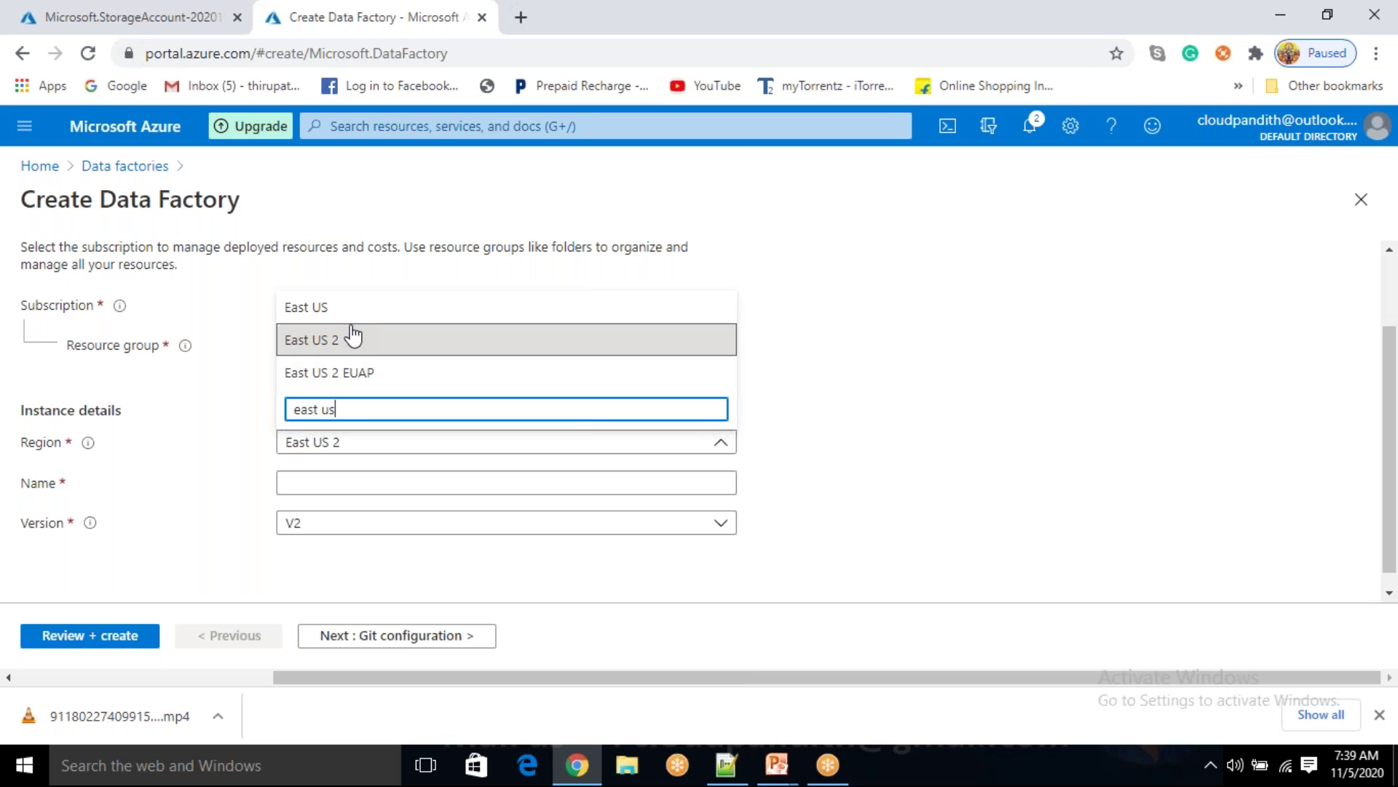
{"action": "left_click", "coordinate": [353, 338]}
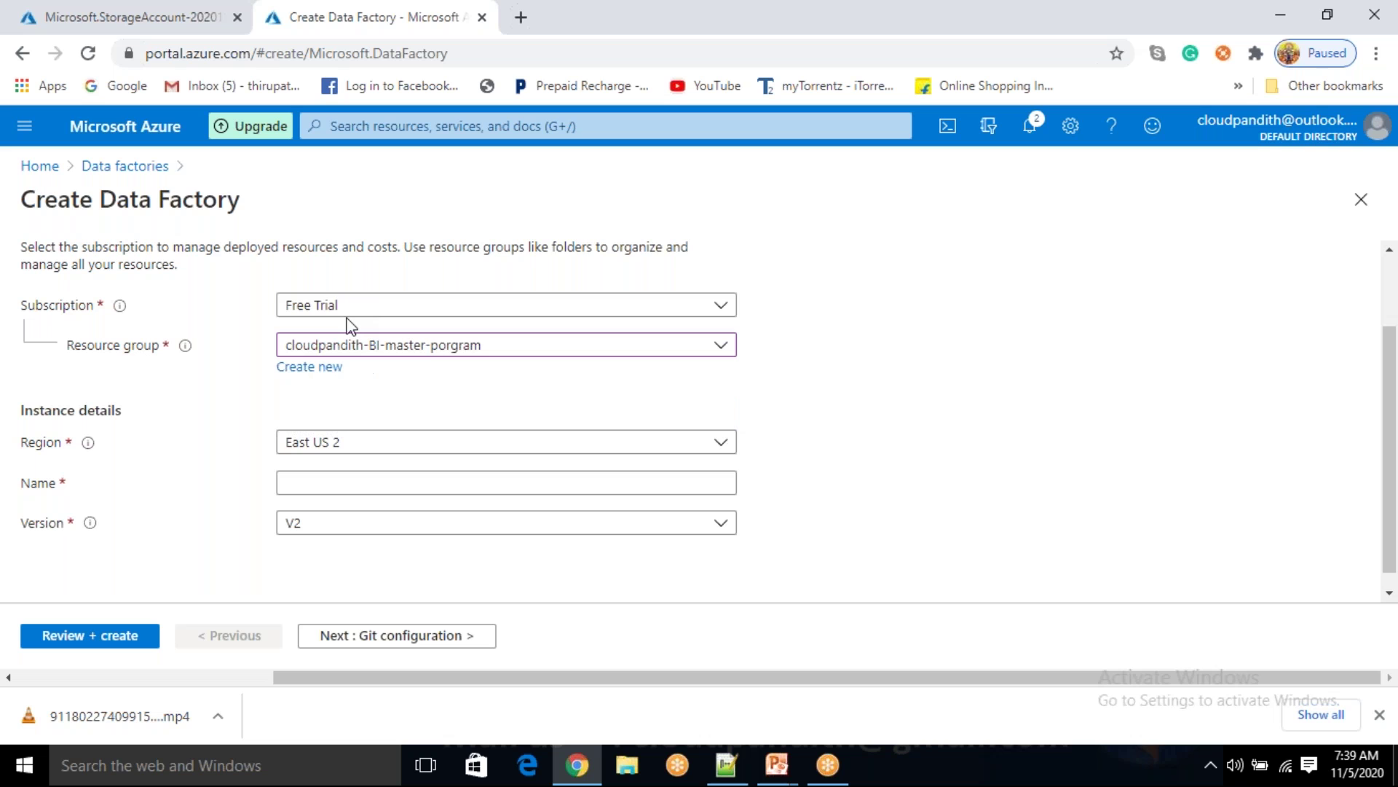
- Set the data factory's region to East US
{"action": "left_click", "coordinate": [696, 440]}
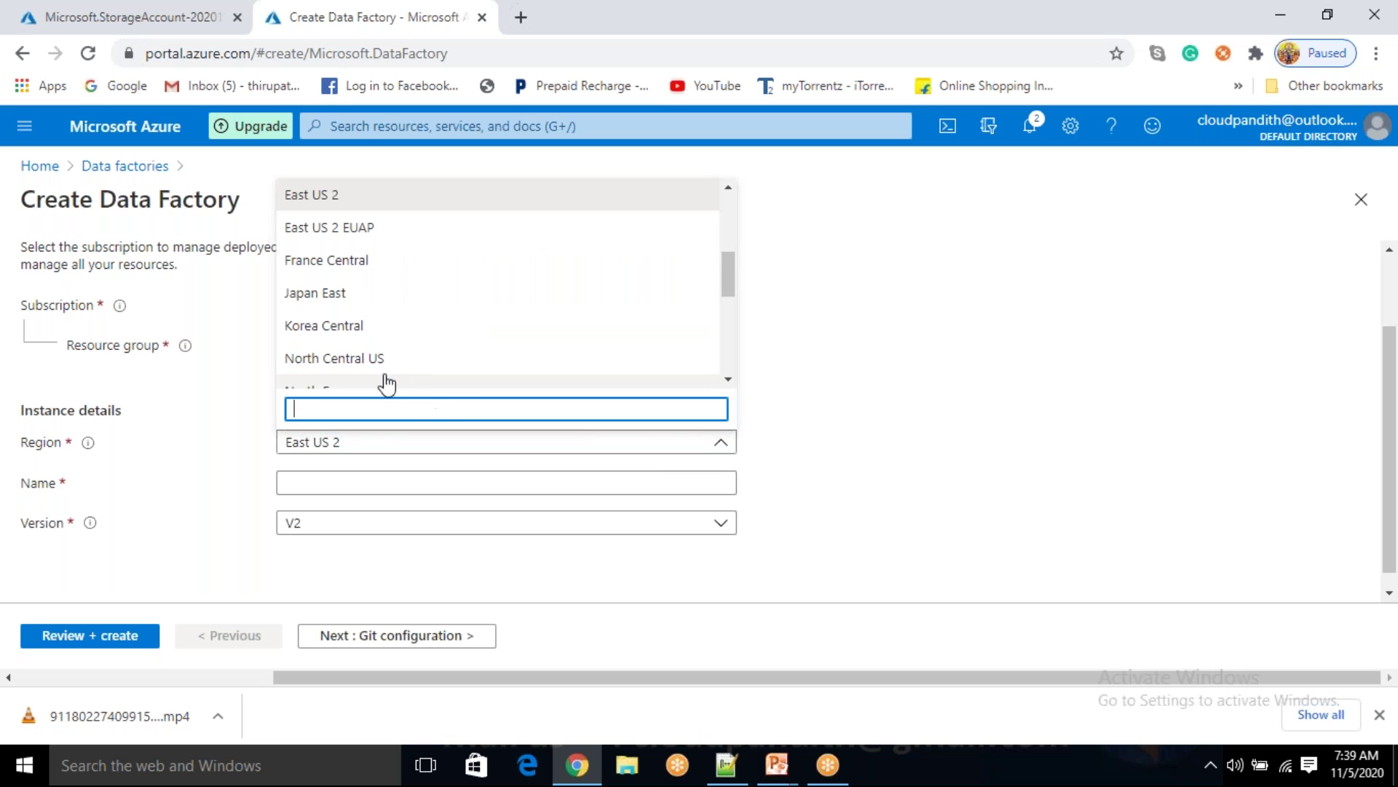
{"action": "type", "text": "s"}
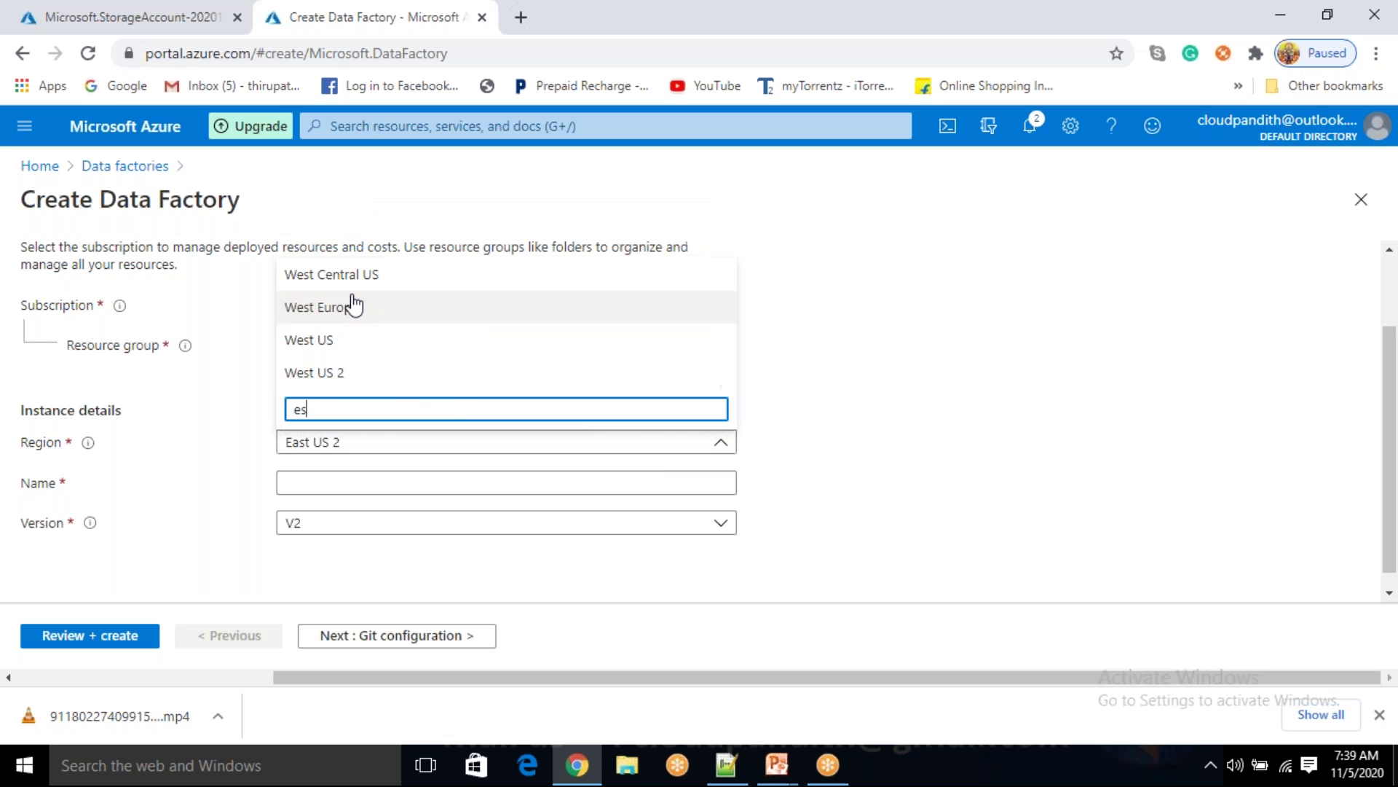
{"action": "key", "text": "BackSpace"}
{"action": "type", "text": "ast us"}
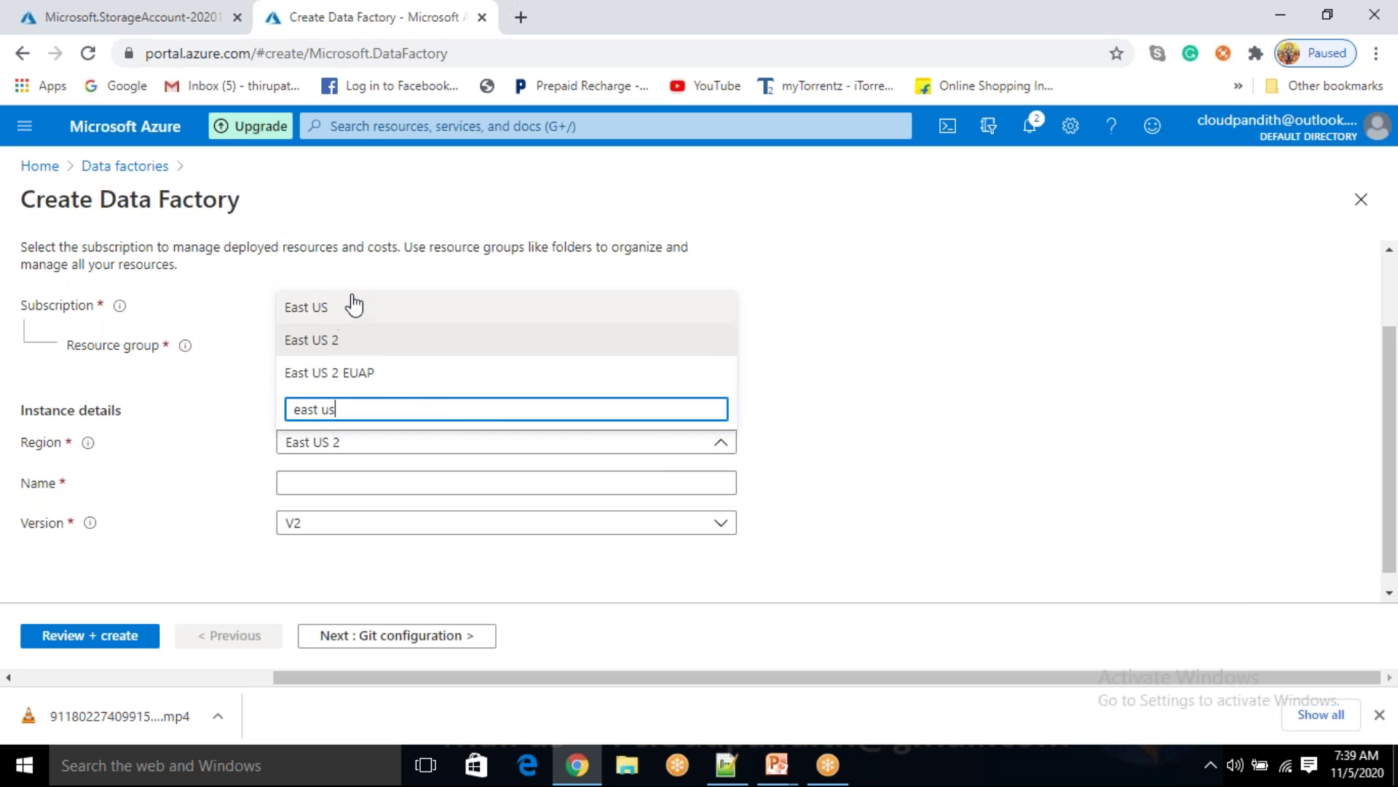
{"action": "left_click", "coordinate": [344, 312]}
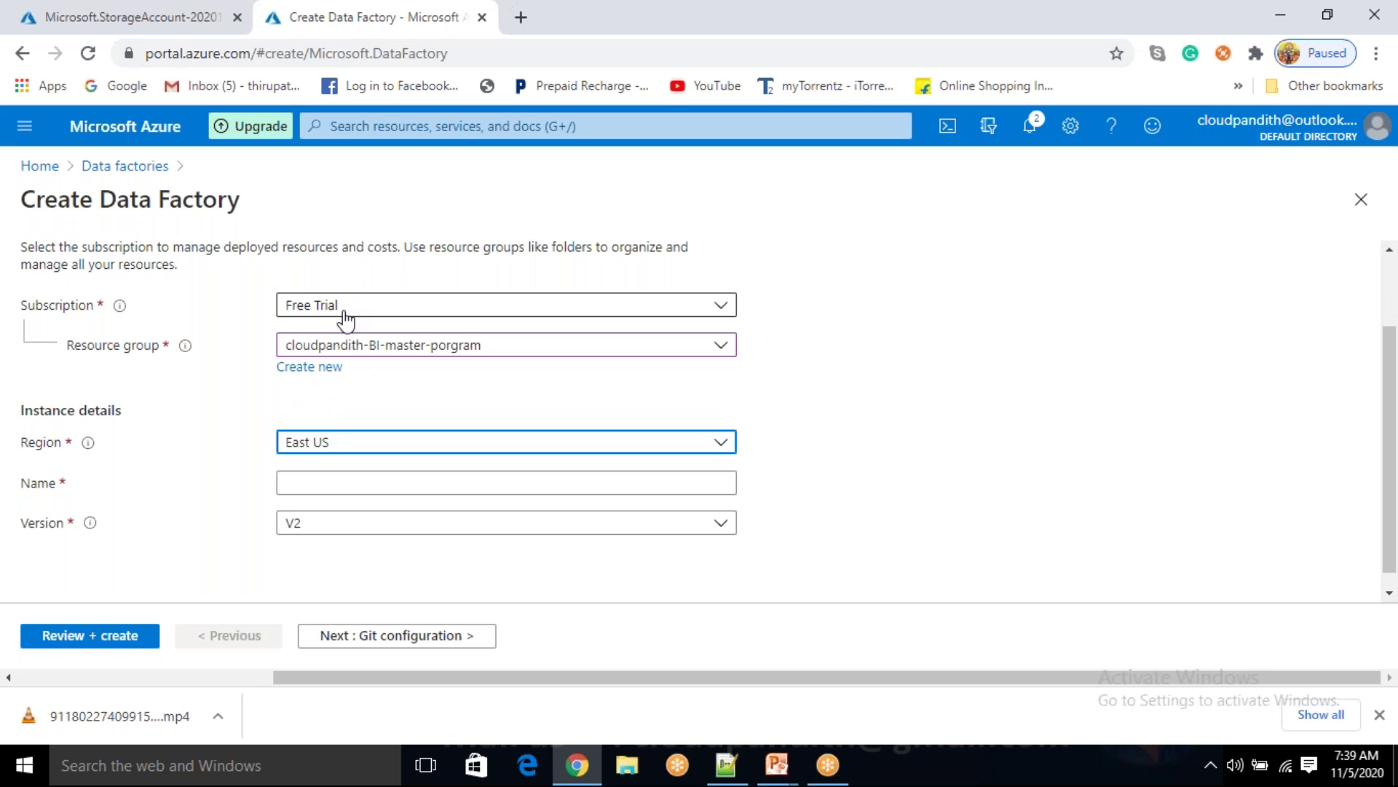
{"action": "left_click", "coordinate": [806, 436]}
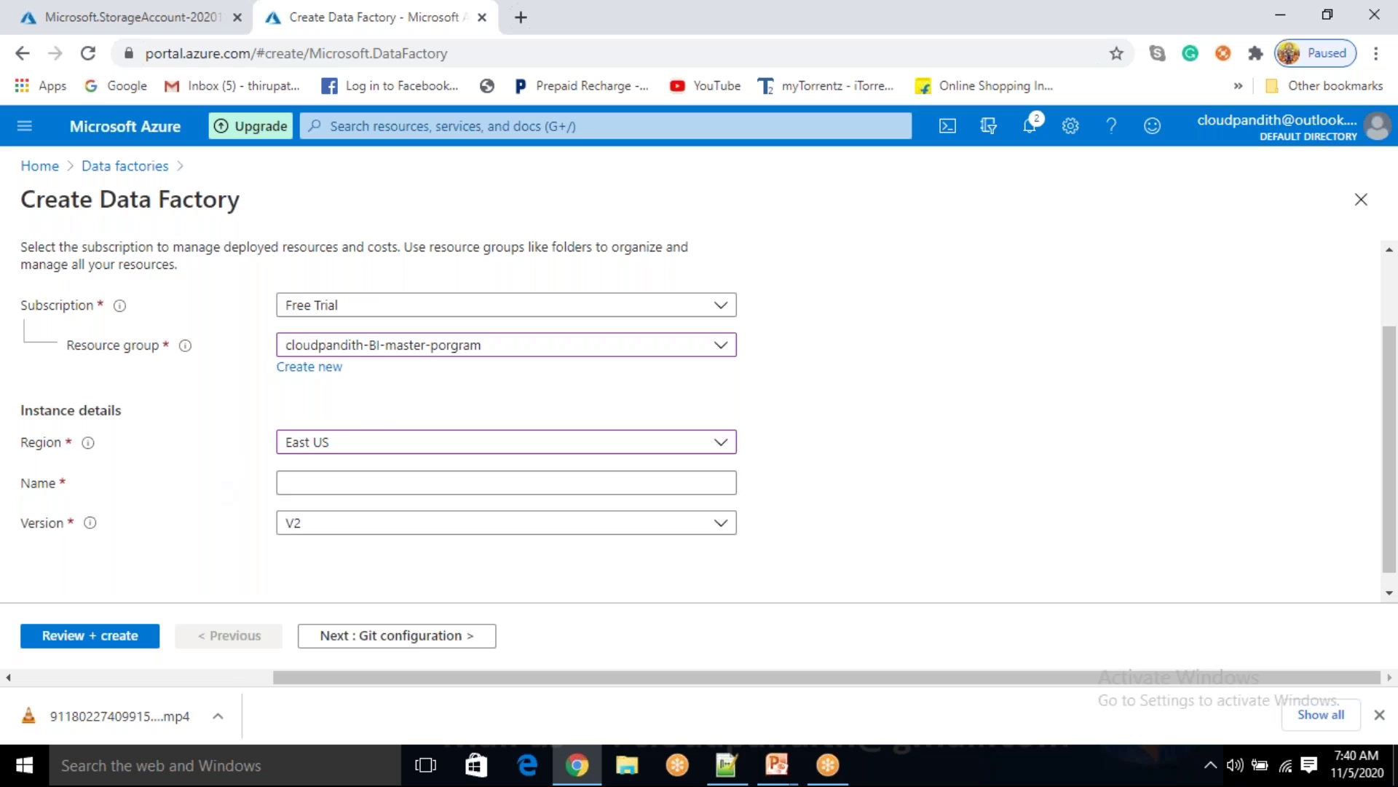
- Name the data factory cloudpandithadfv2 and keep its version at V2
{"action": "left_click", "coordinate": [315, 485]}
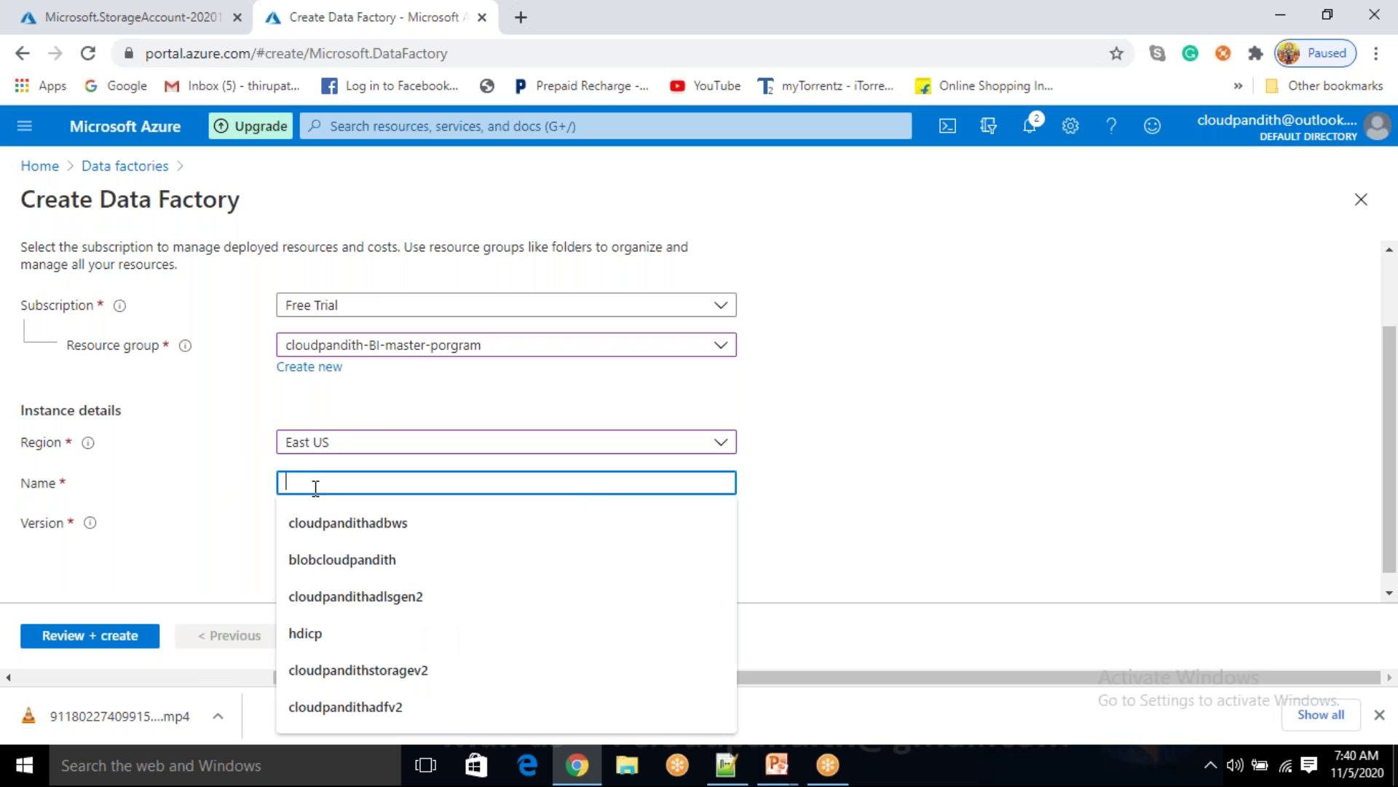
{"action": "type", "text": "cloudpandithadfv2"}
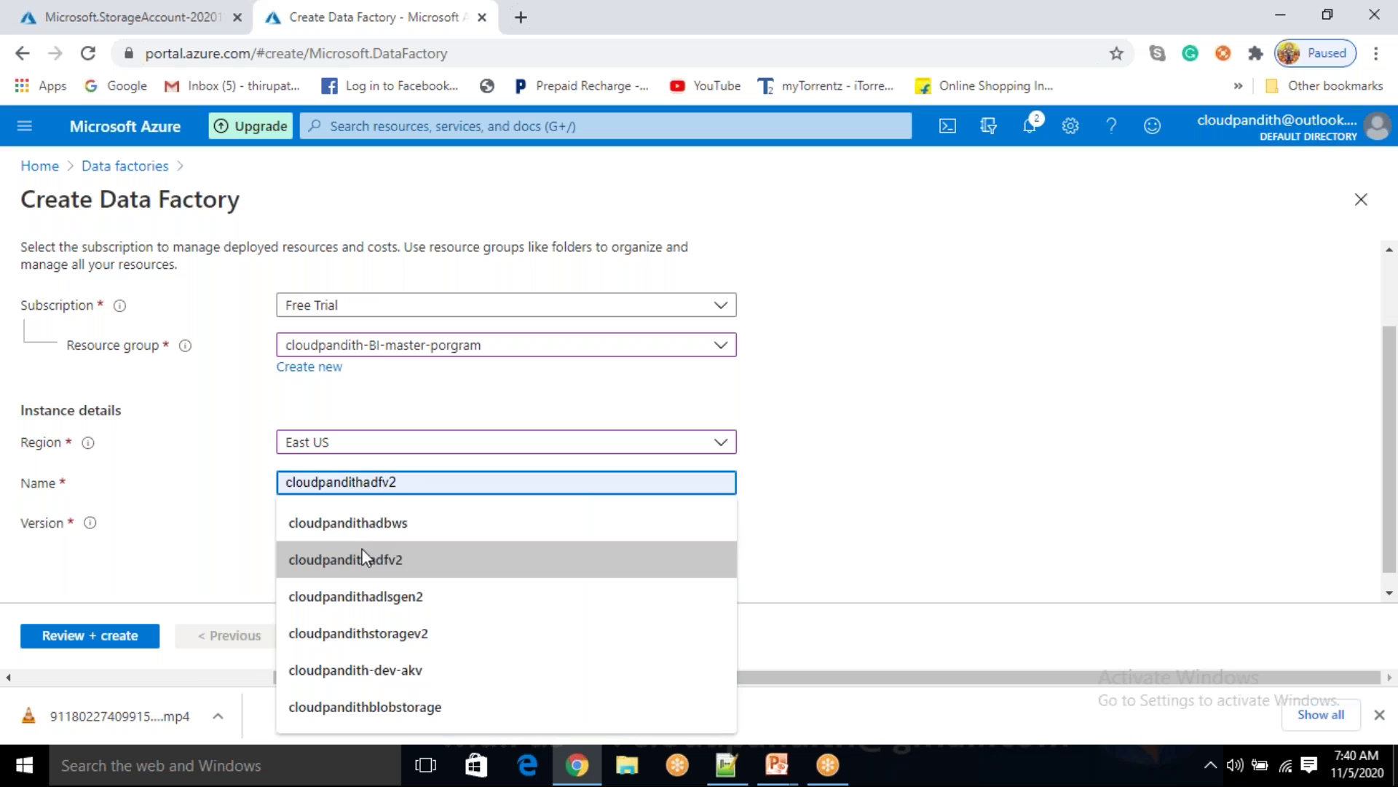
{"action": "left_click", "coordinate": [342, 558]}
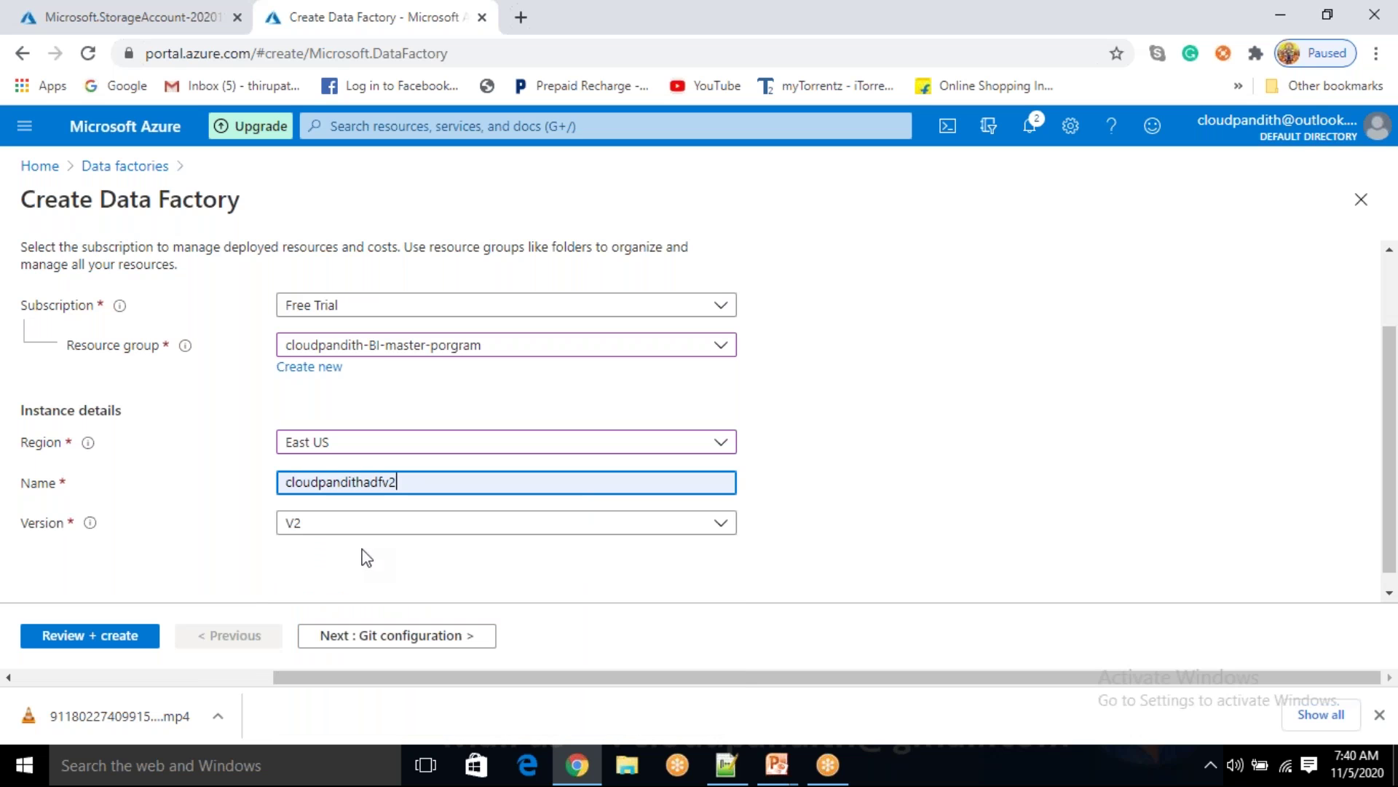
{"action": "left_click", "coordinate": [797, 483]}
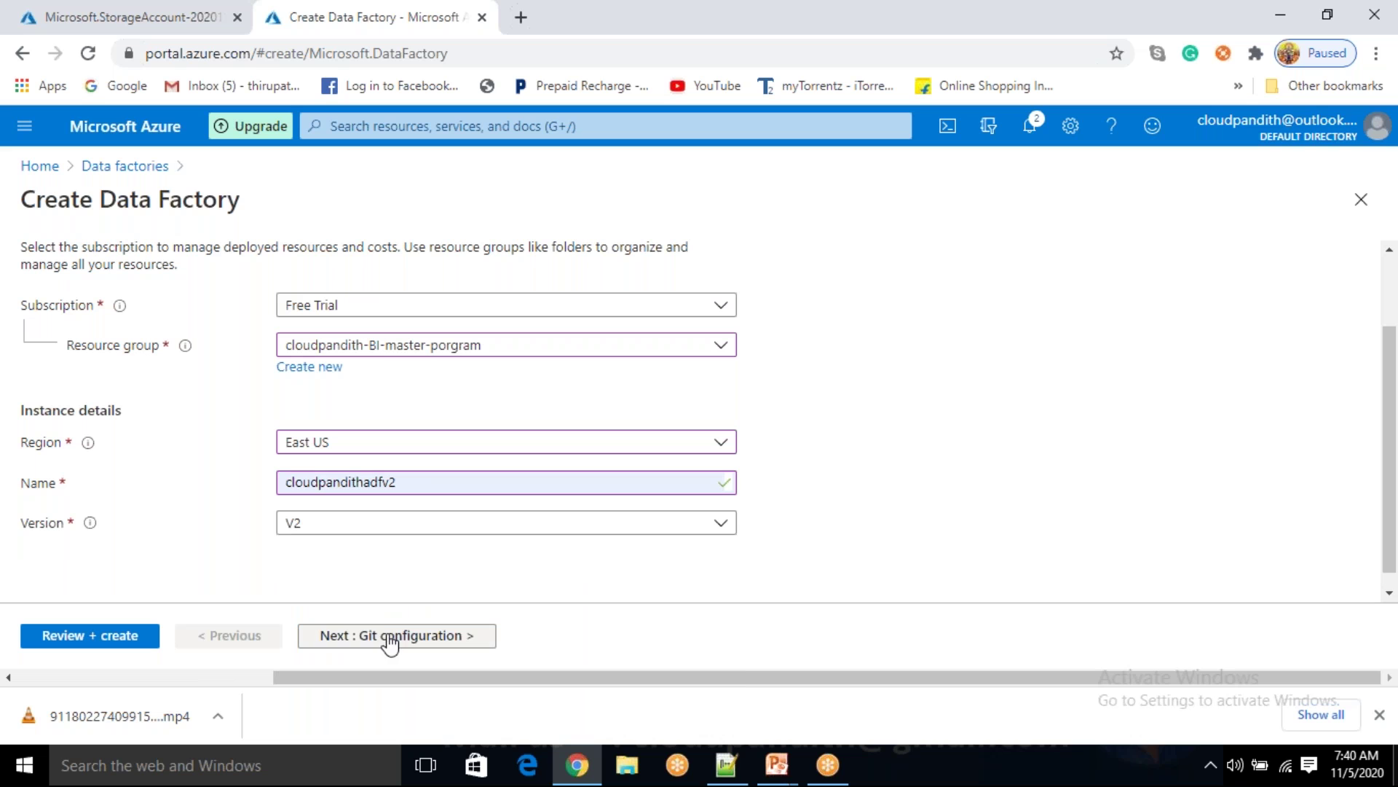
{"action": "left_click", "coordinate": [343, 528]}
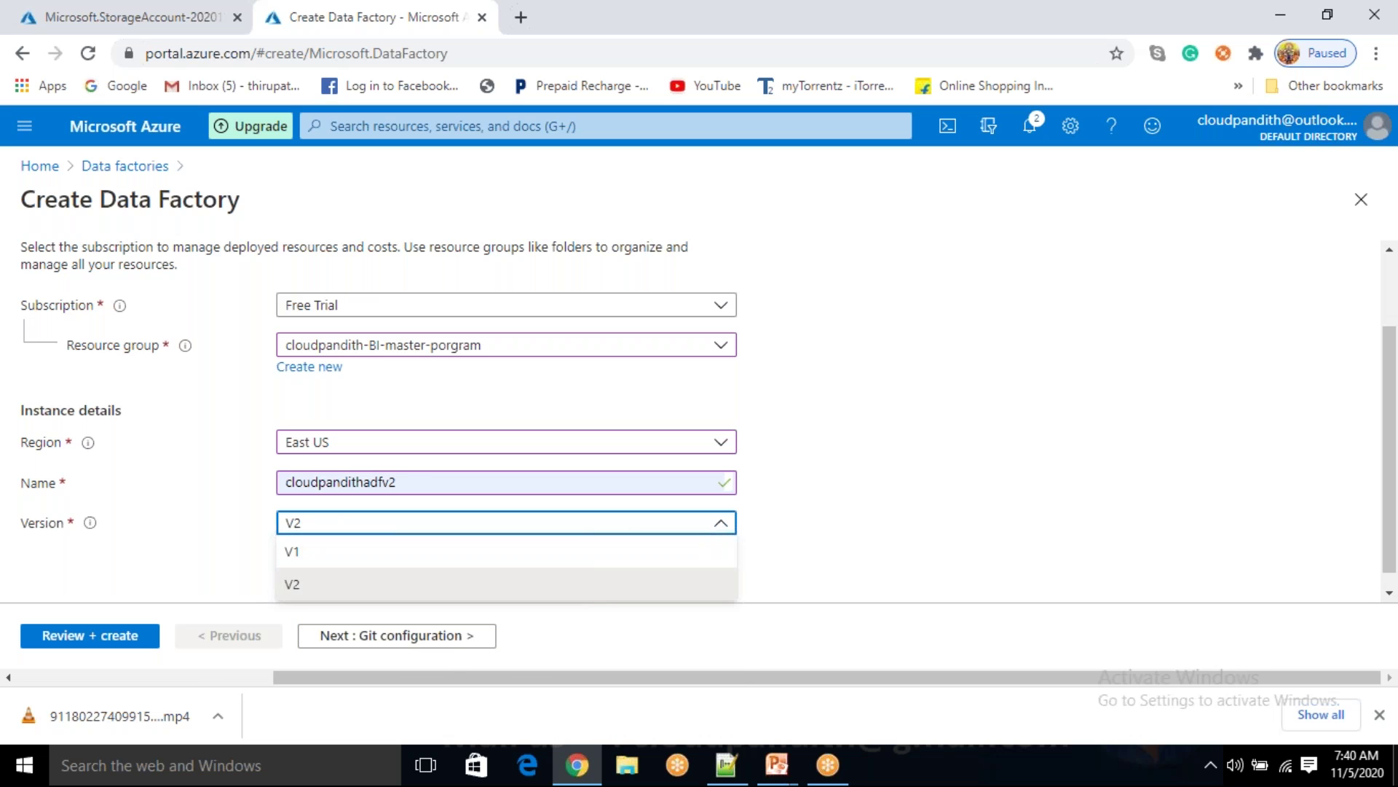
{"action": "left_click", "coordinate": [596, 583]}
- Review the data factory's Git repository options and choose to configure Git later
{"action": "left_click", "coordinate": [437, 645]}
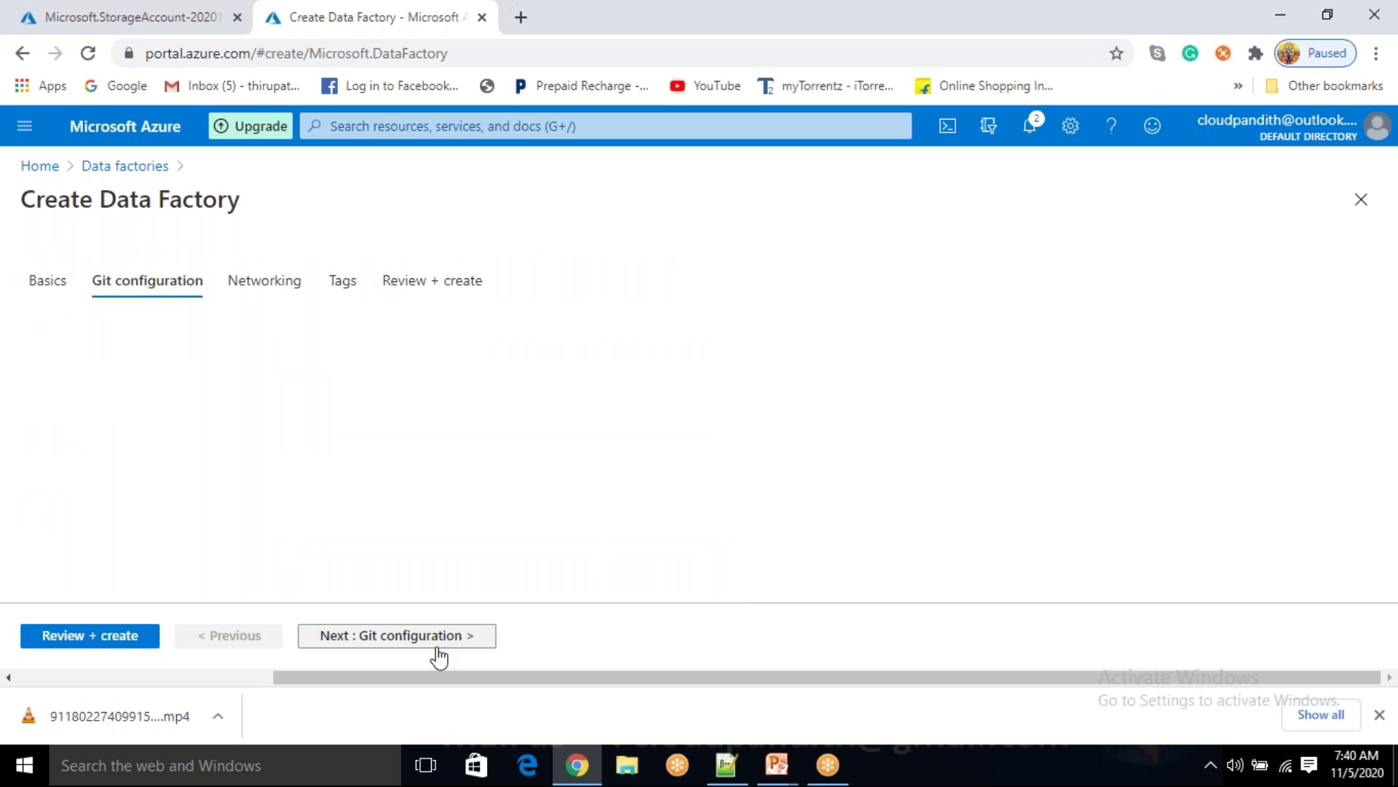
{"action": "scroll", "coordinate": [195, 404], "scroll_direction": "down", "scroll_amount": 2}
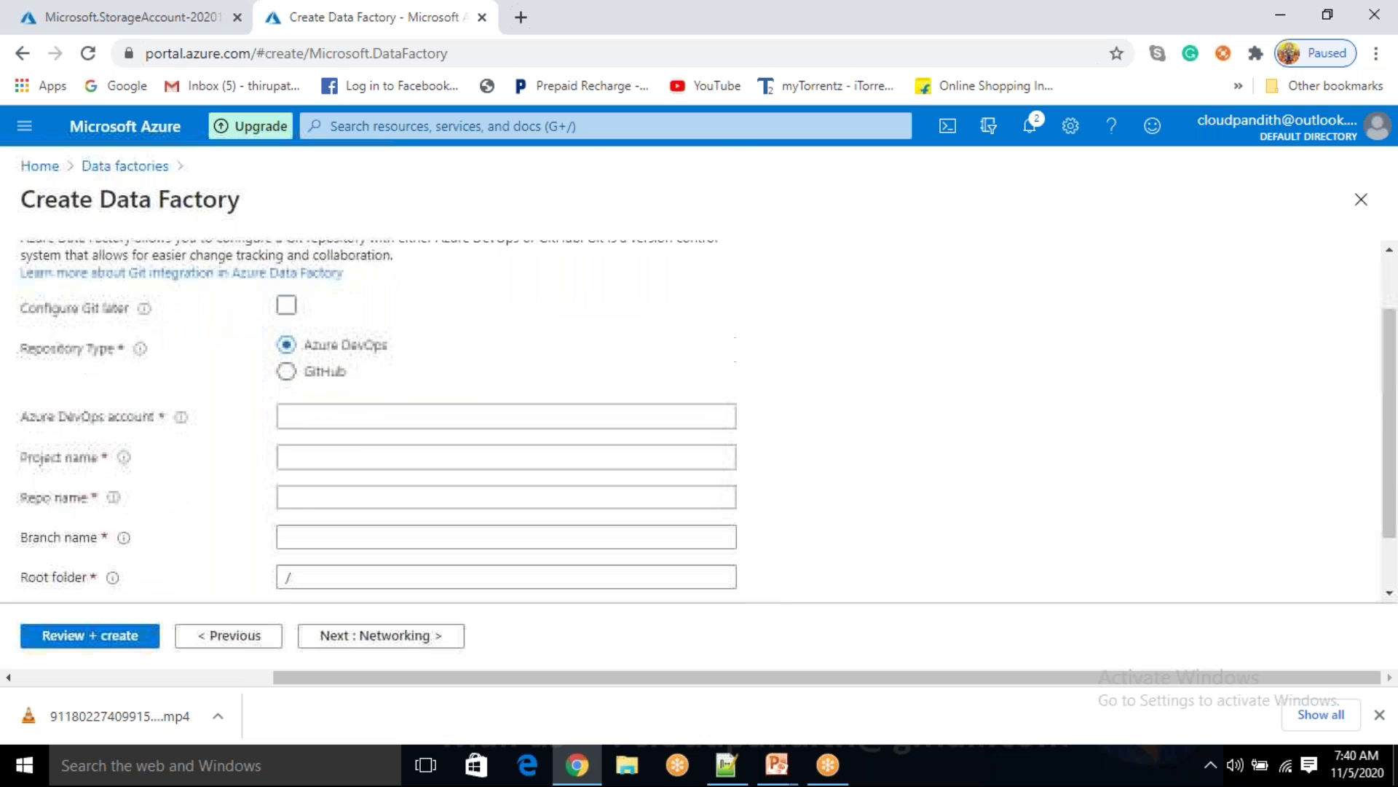
{"action": "scroll", "coordinate": [172, 388], "scroll_direction": "up", "scroll_amount": 1}
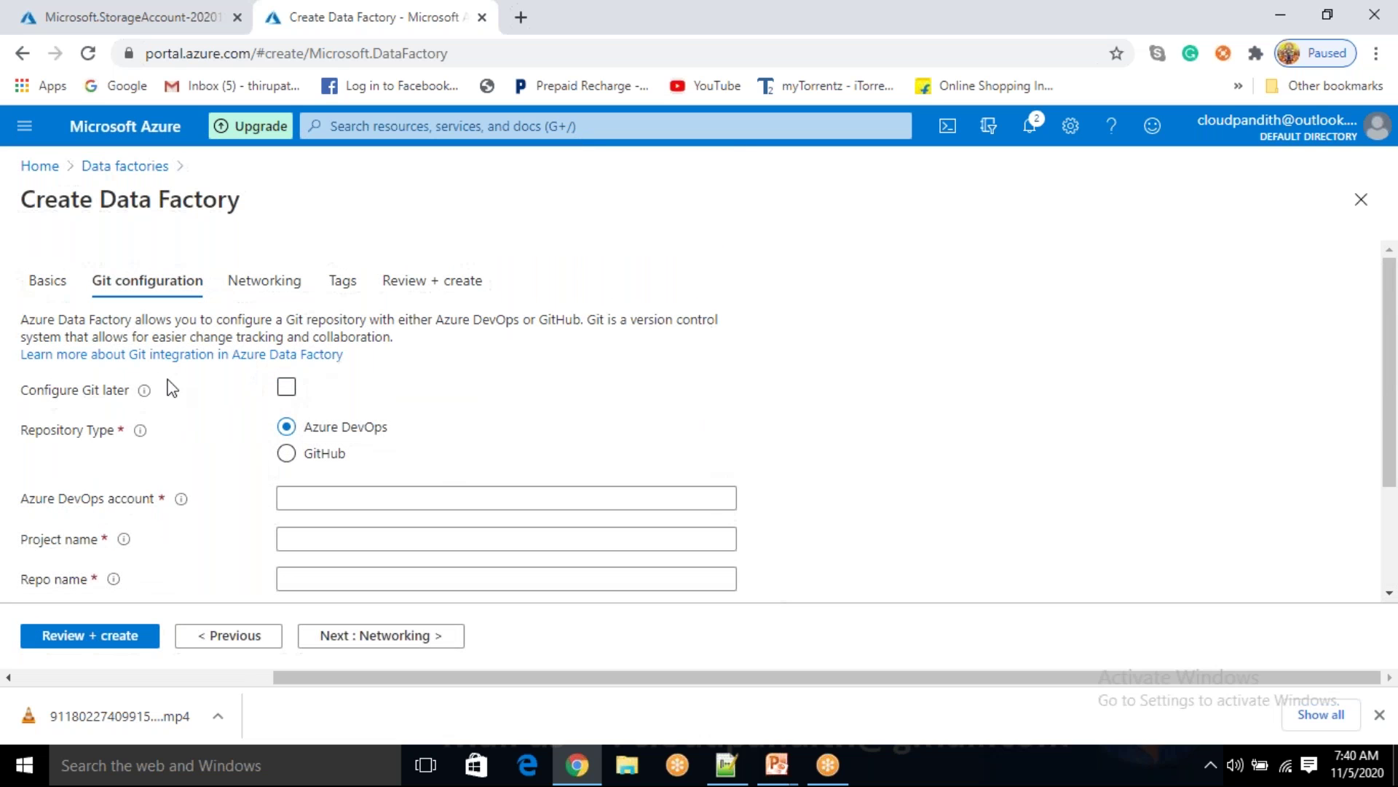
{"action": "left_click", "coordinate": [286, 390]}
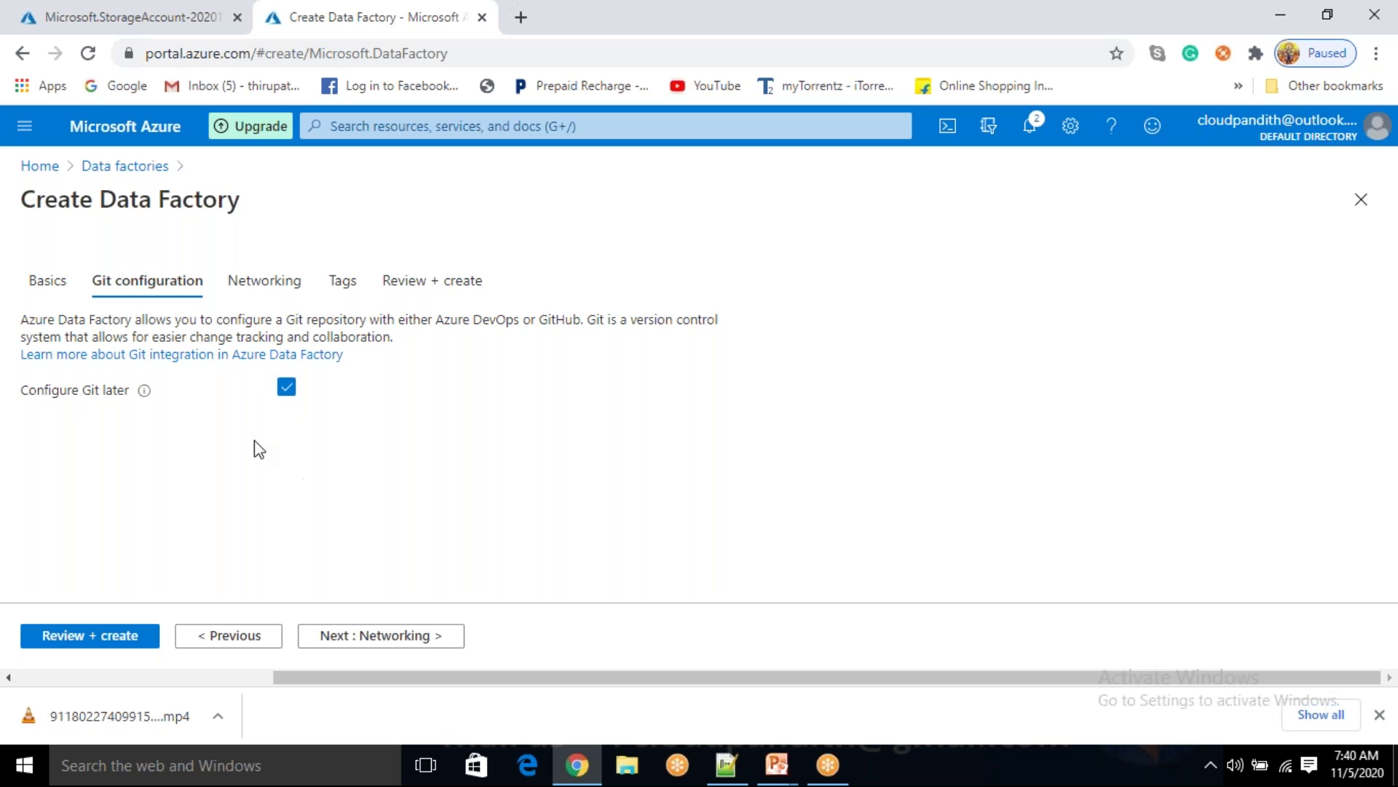
{"action": "left_click", "coordinate": [288, 390]}
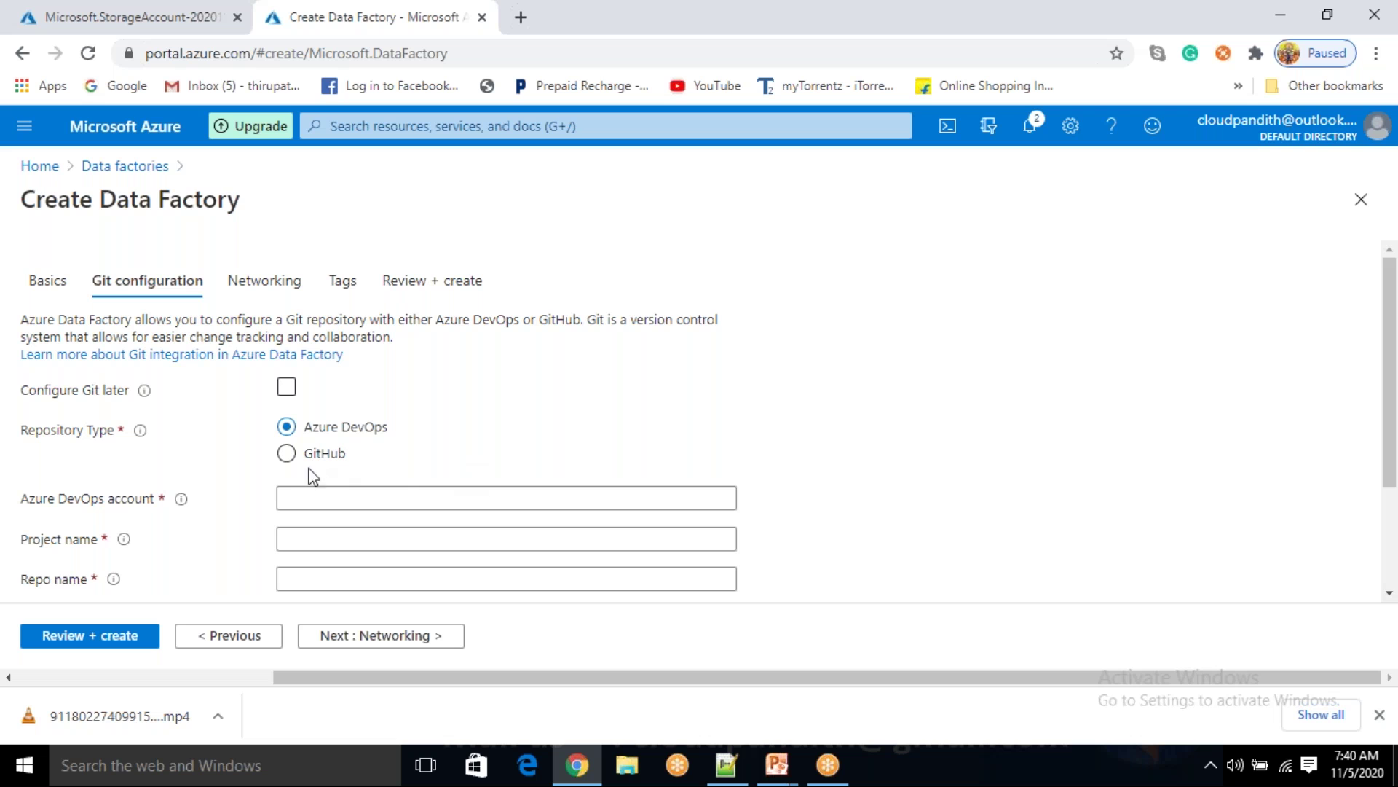
{"action": "left_click", "coordinate": [287, 387]}
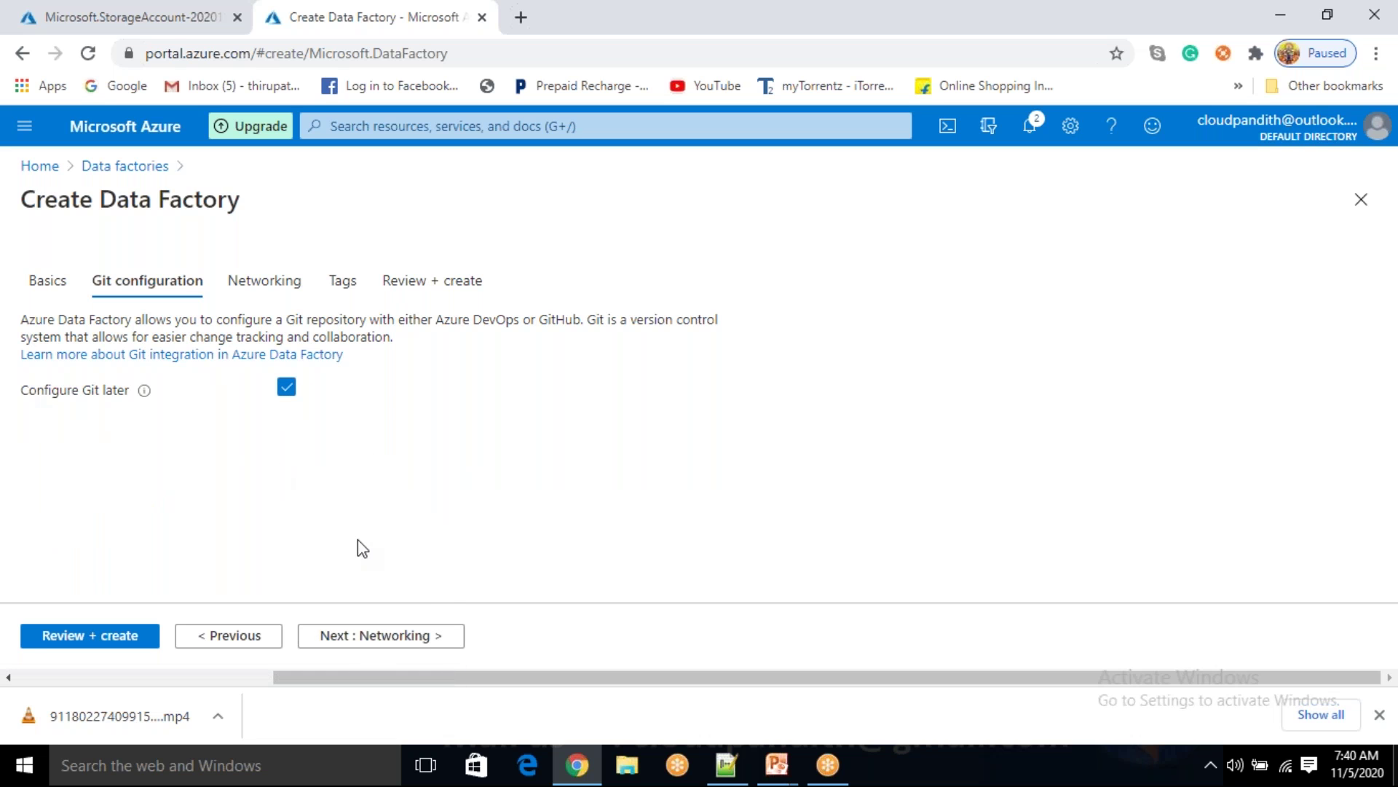
- Leave the managed virtual network disabled and the tags empty, then validate and create the data factory
{"action": "left_click", "coordinate": [397, 633]}
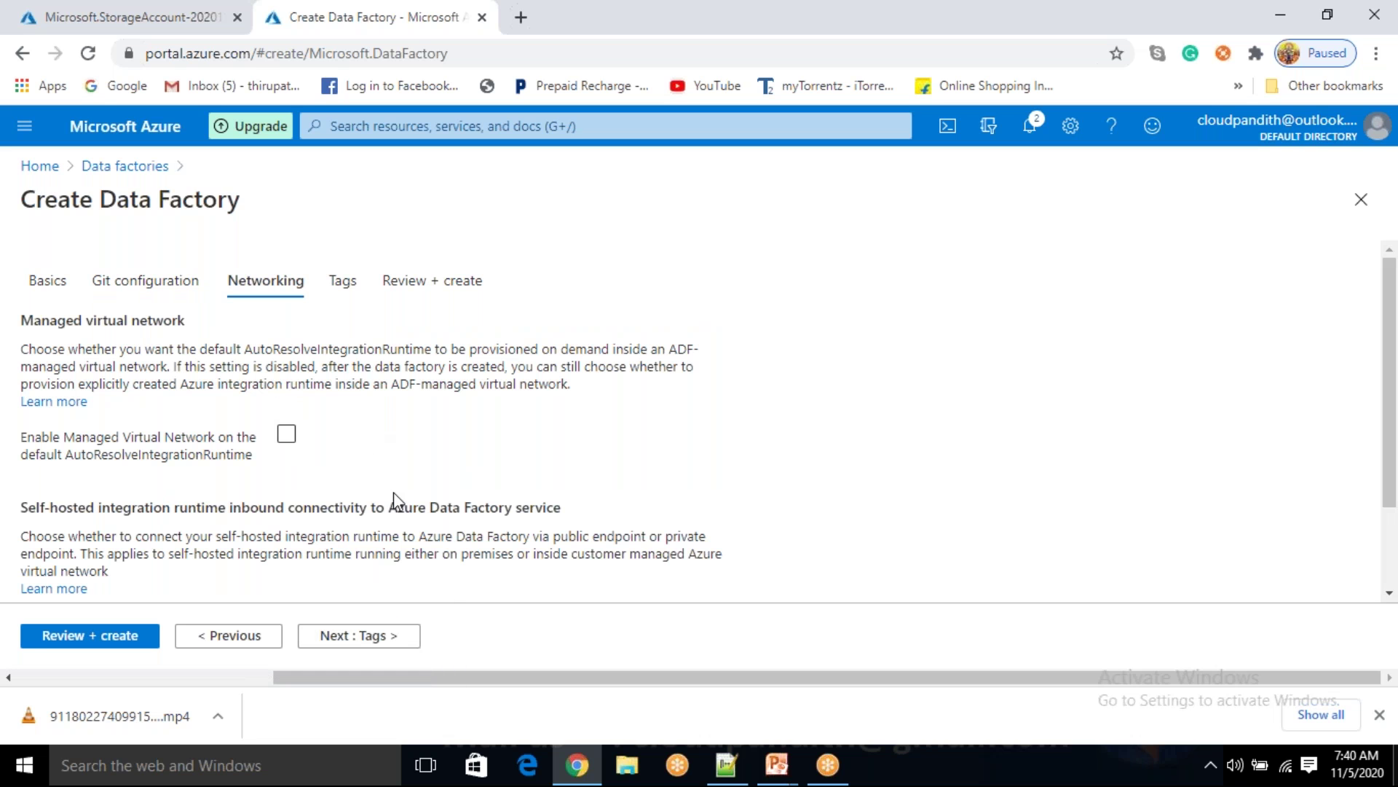
{"action": "scroll", "coordinate": [390, 524], "scroll_direction": "down", "scroll_amount": 2}
{"action": "left_click", "coordinate": [354, 641]}
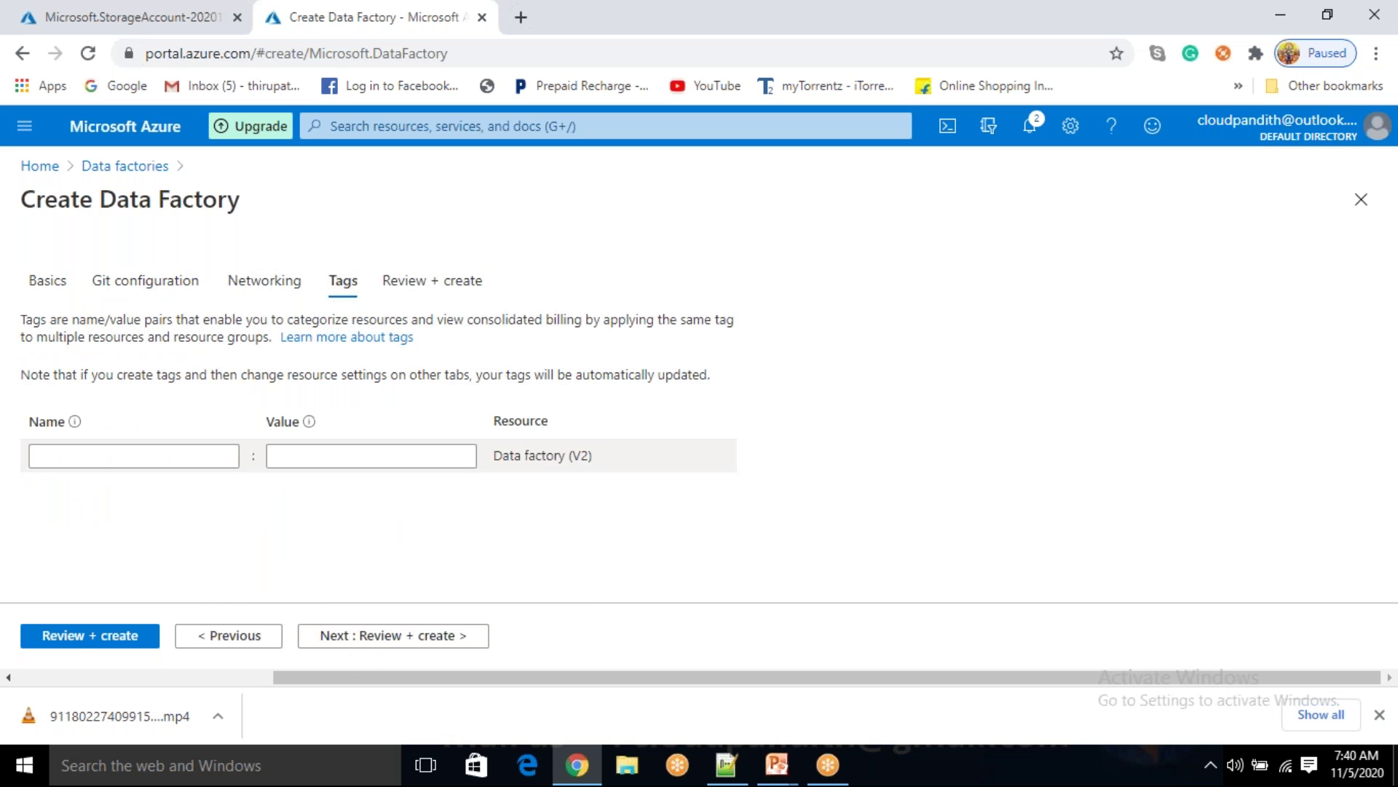
{"action": "left_click", "coordinate": [69, 641]}
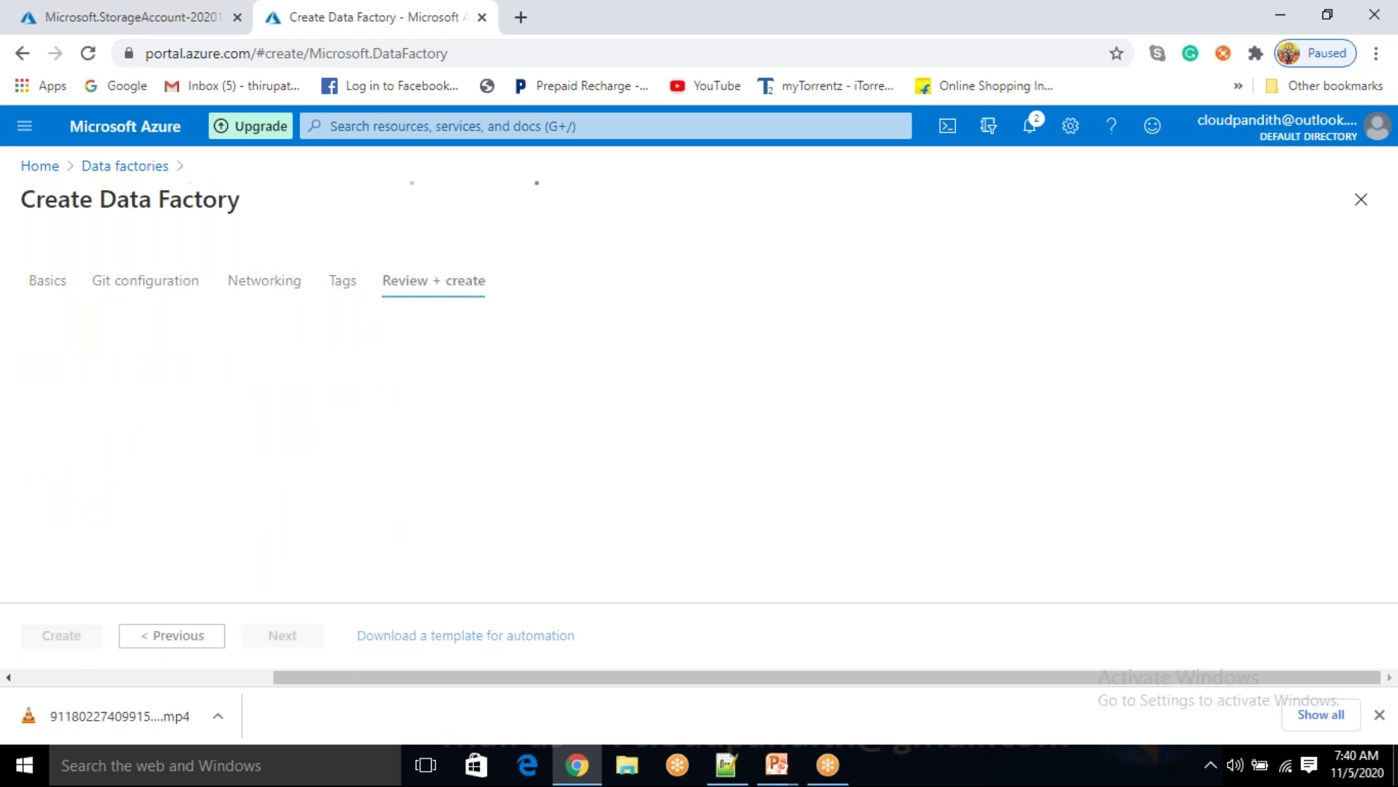
{"action": "left_click_drag", "start_coordinate": [77, 267], "coordinate": [179, 274]}
{"action": "left_click", "coordinate": [51, 641]}
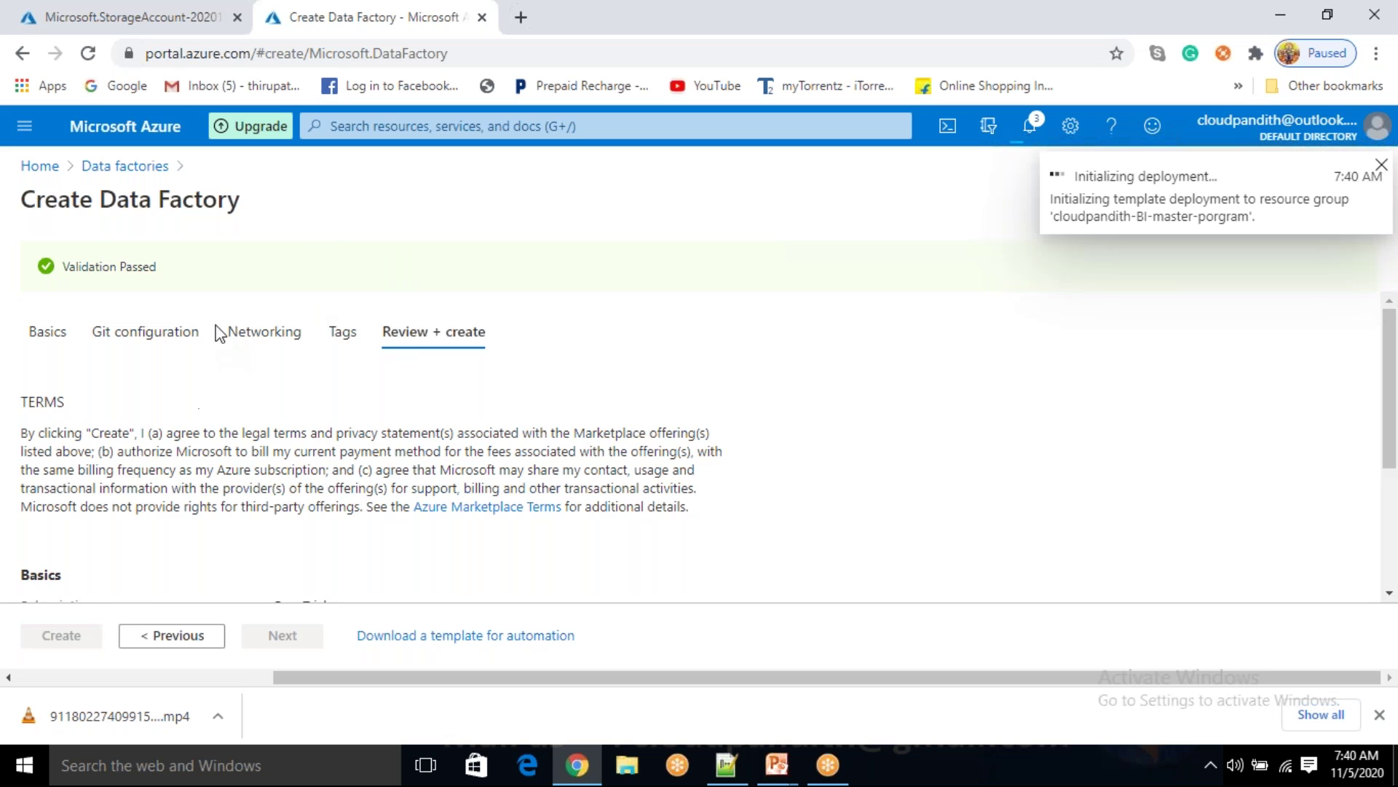
- Open the deployed cloudpandithcust storage account and create a blob container named input with private access
{"action": "left_click", "coordinate": [95, 16]}
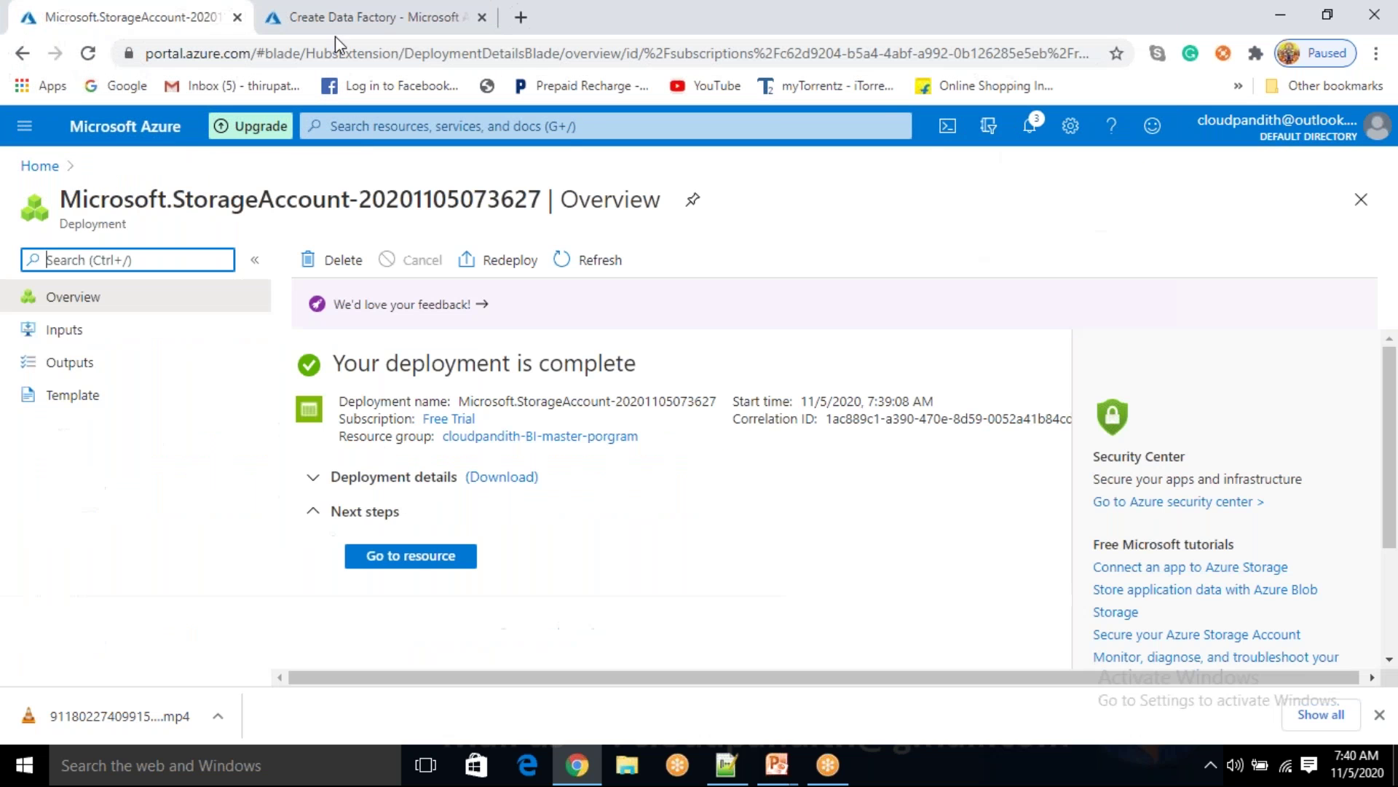
{"action": "left_click", "coordinate": [413, 557]}
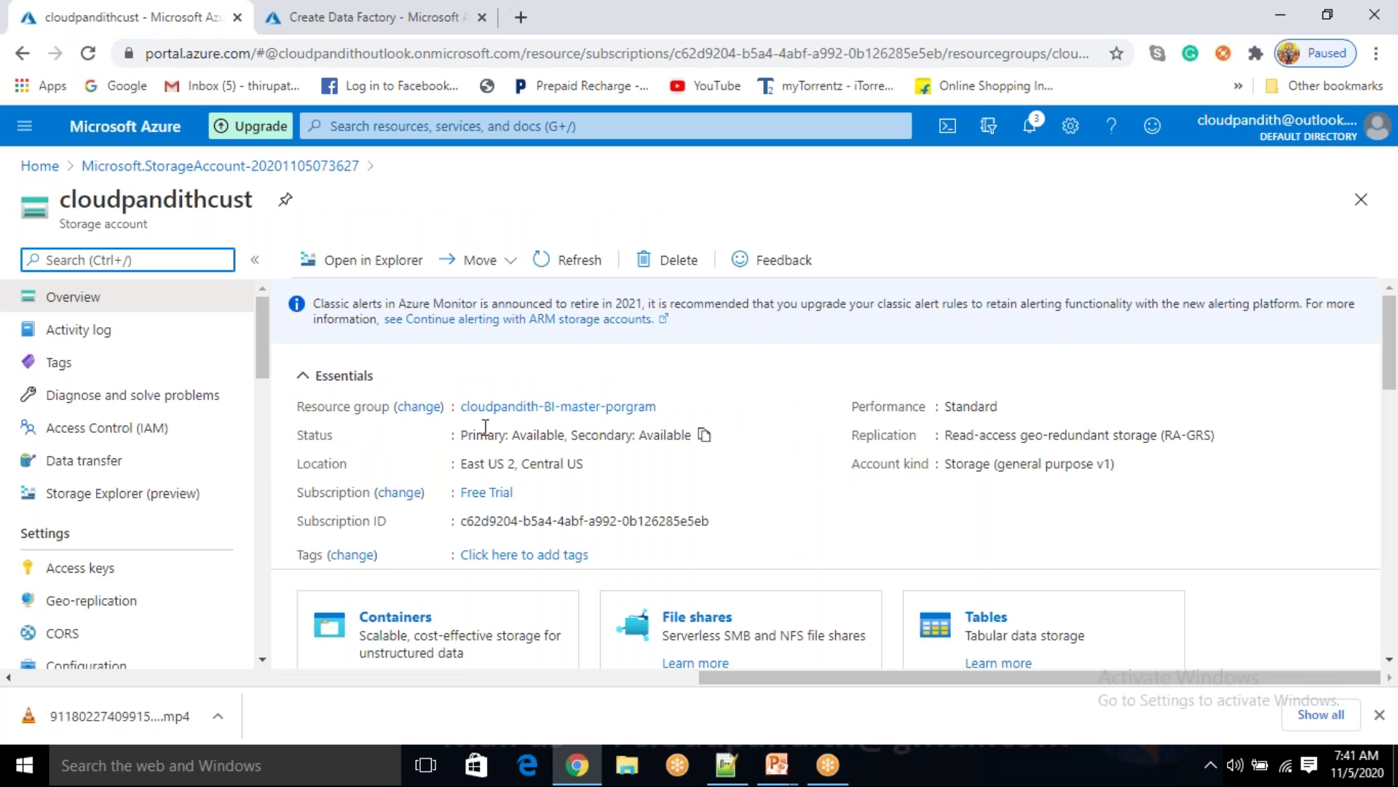
{"action": "left_click", "coordinate": [400, 619]}
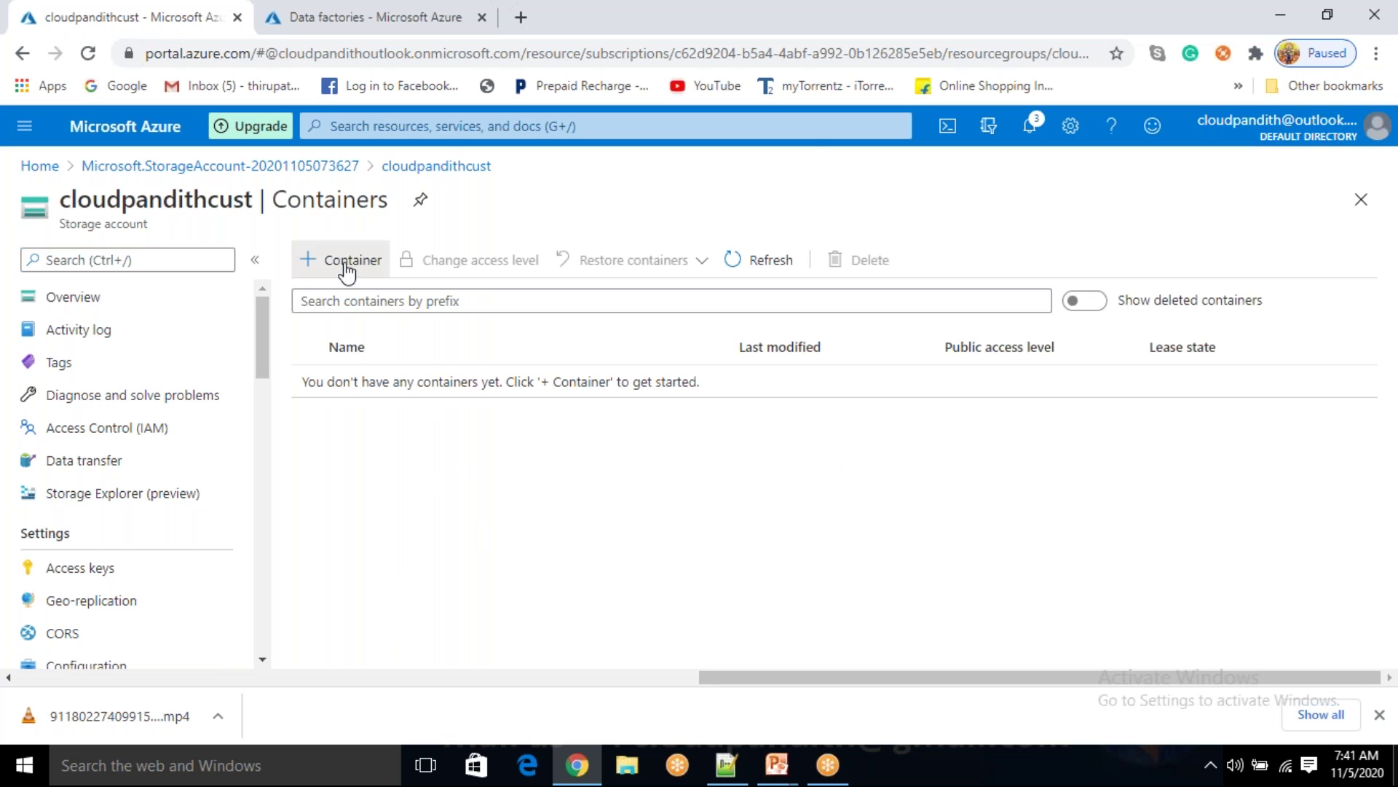
{"action": "left_click", "coordinate": [344, 262]}
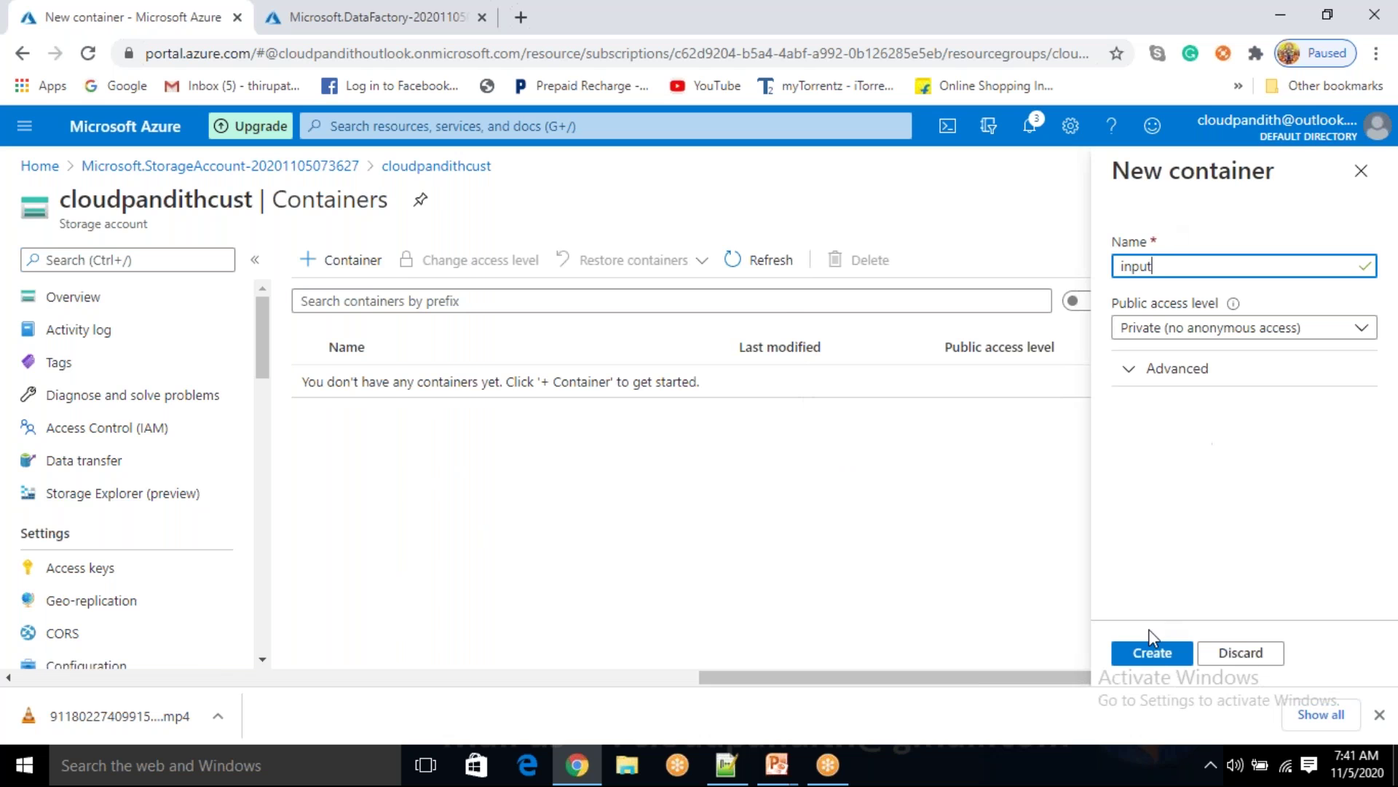
{"action": "left_click", "coordinate": [1153, 652]}
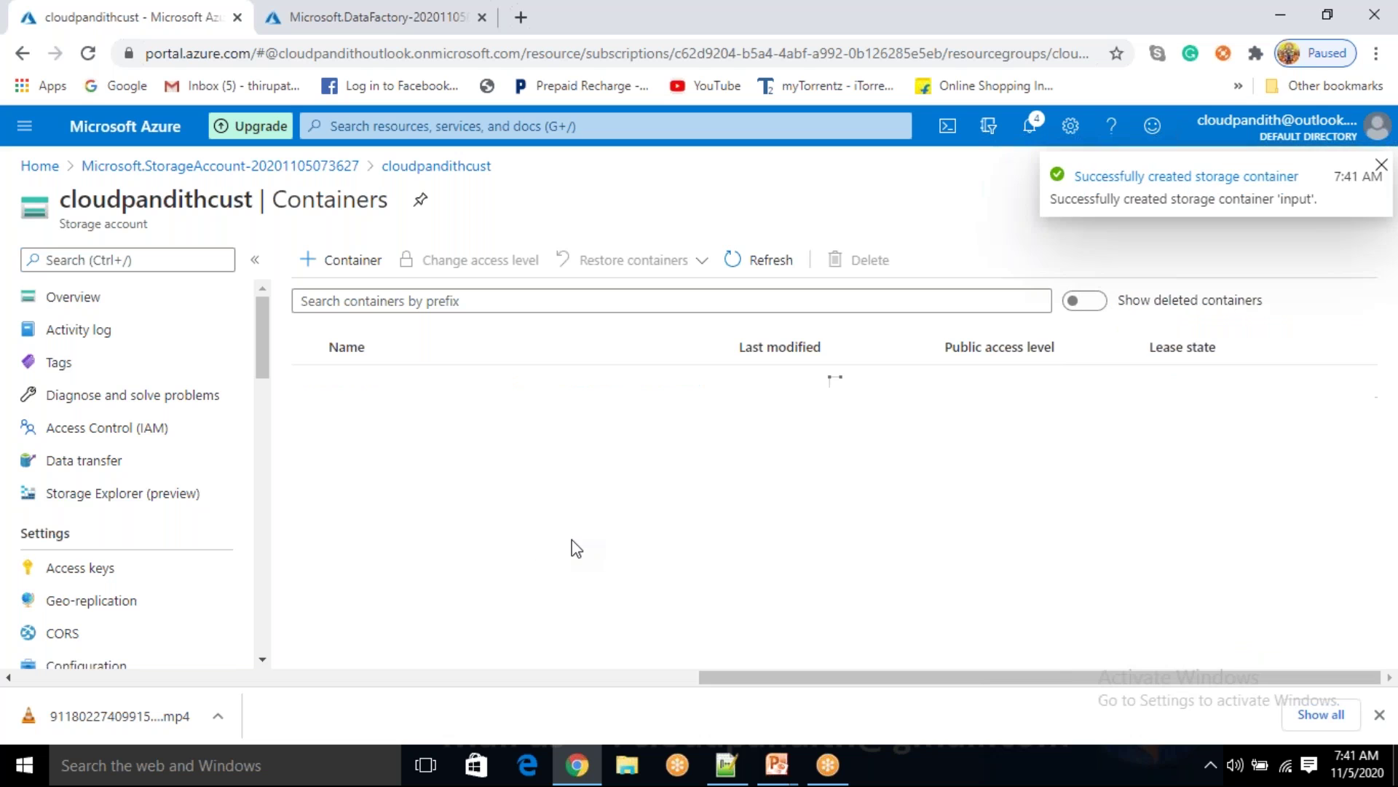
- Create a second blob container named output with private access in the cloudpandithcust storage account
{"action": "left_click", "coordinate": [350, 260]}
{"action": "type", "text": "output"}
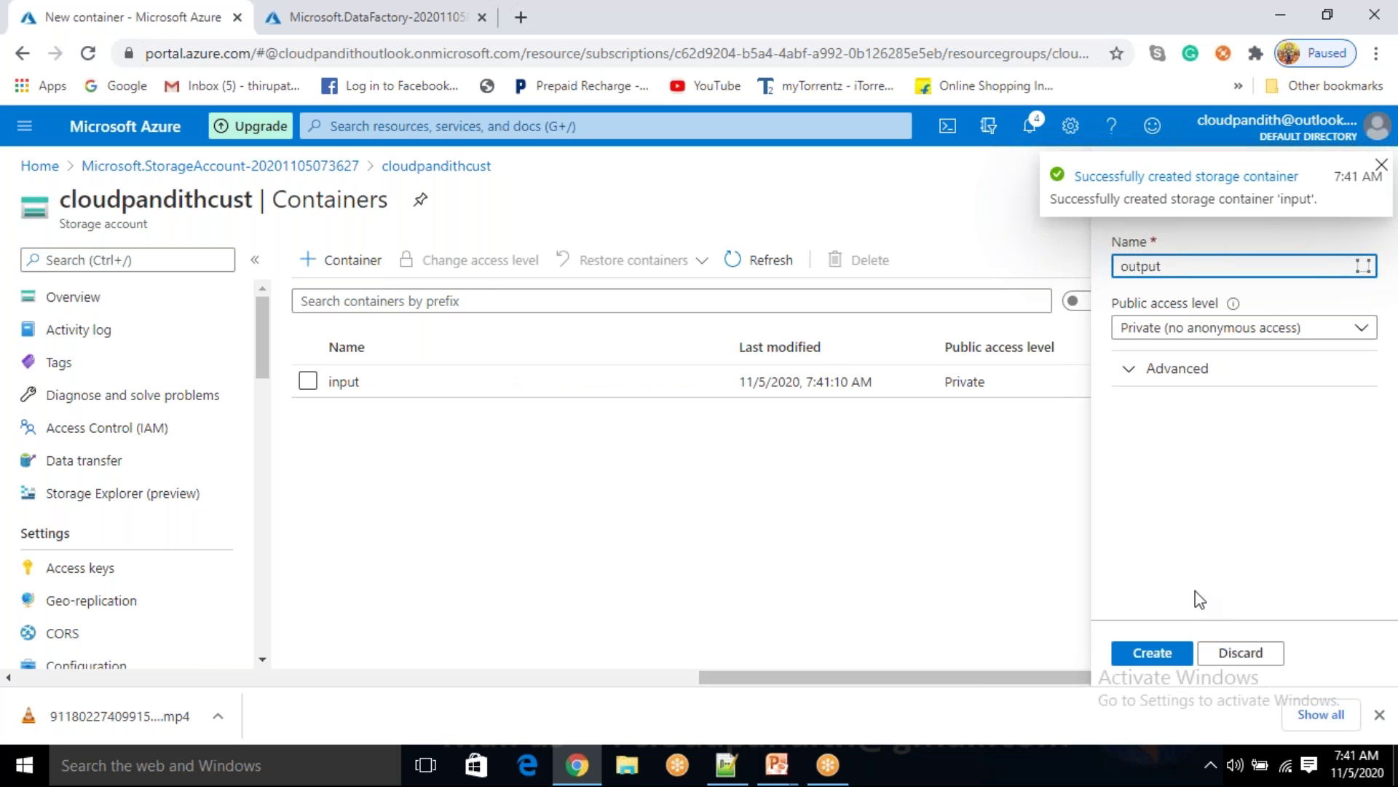
{"action": "left_click", "coordinate": [1152, 652]}
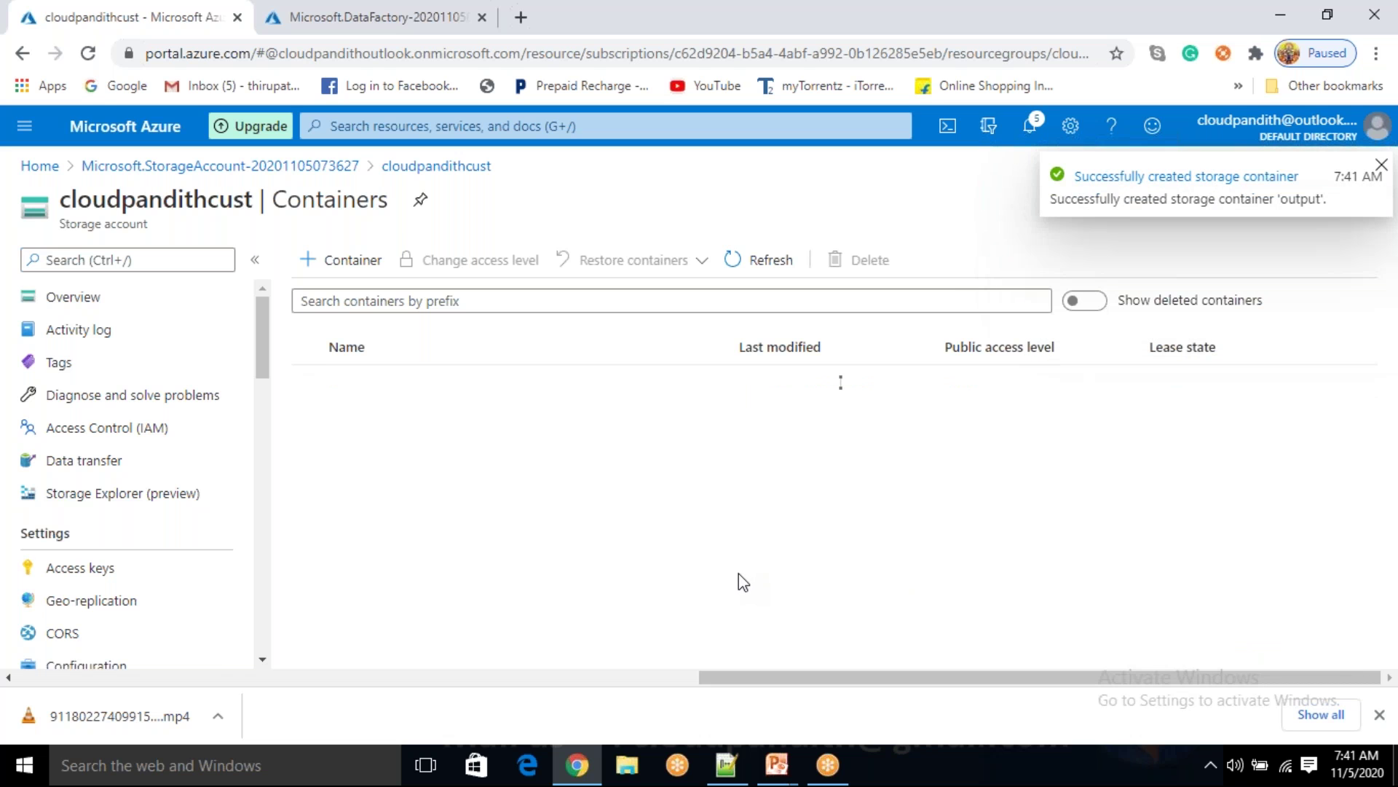
- Upload cpcust.csv and cust_data.csv from the Downloads folder to the input container
{"action": "left_click", "coordinate": [390, 378]}
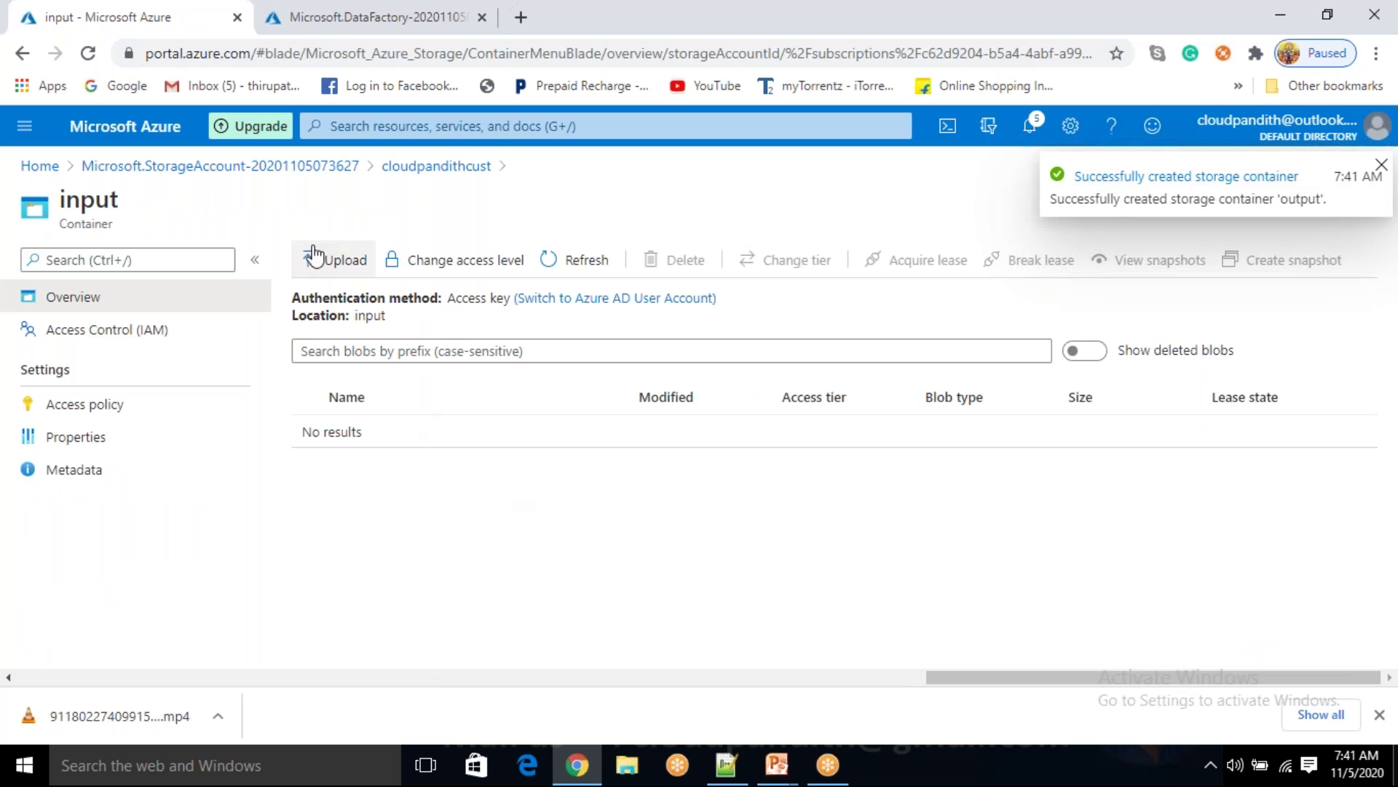
{"action": "left_click", "coordinate": [335, 261]}
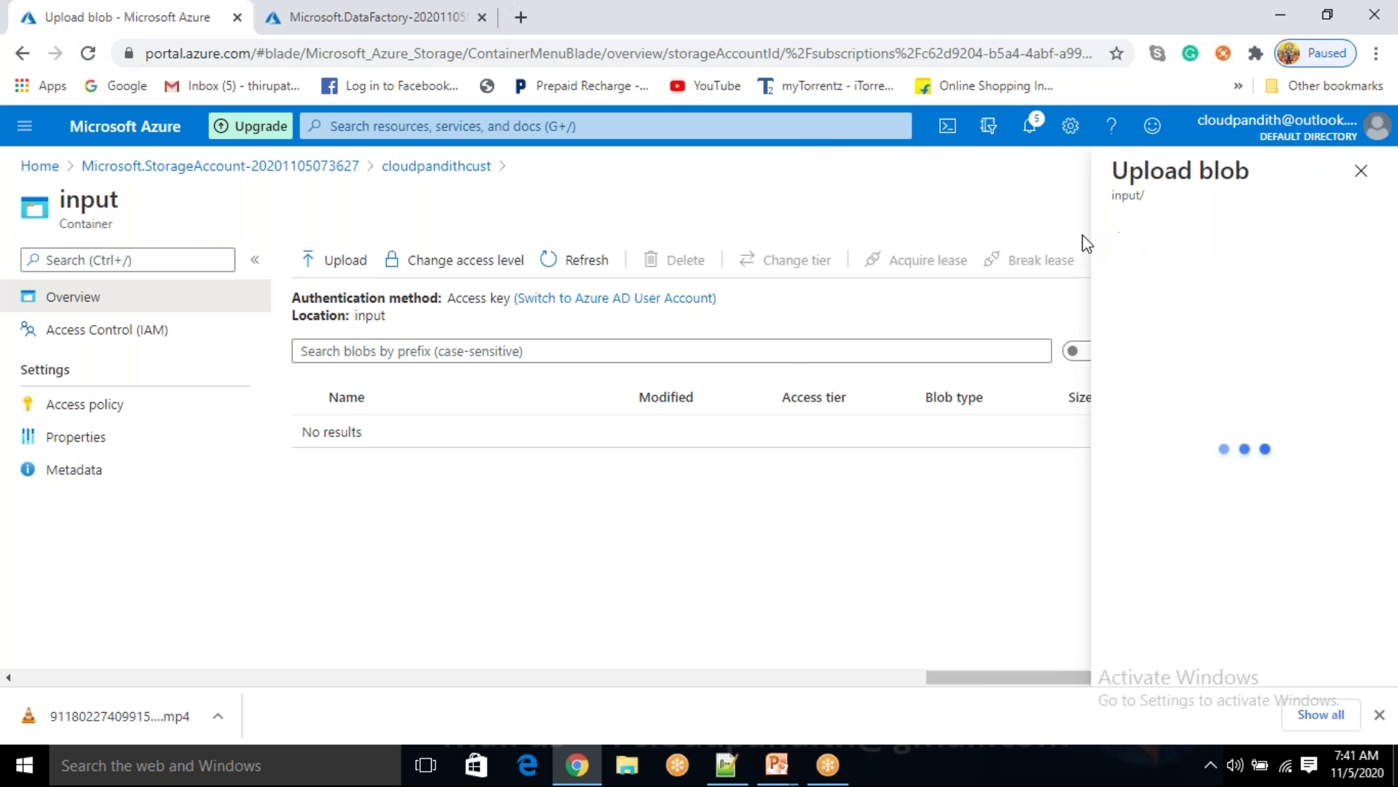
{"action": "left_click", "coordinate": [1365, 255]}
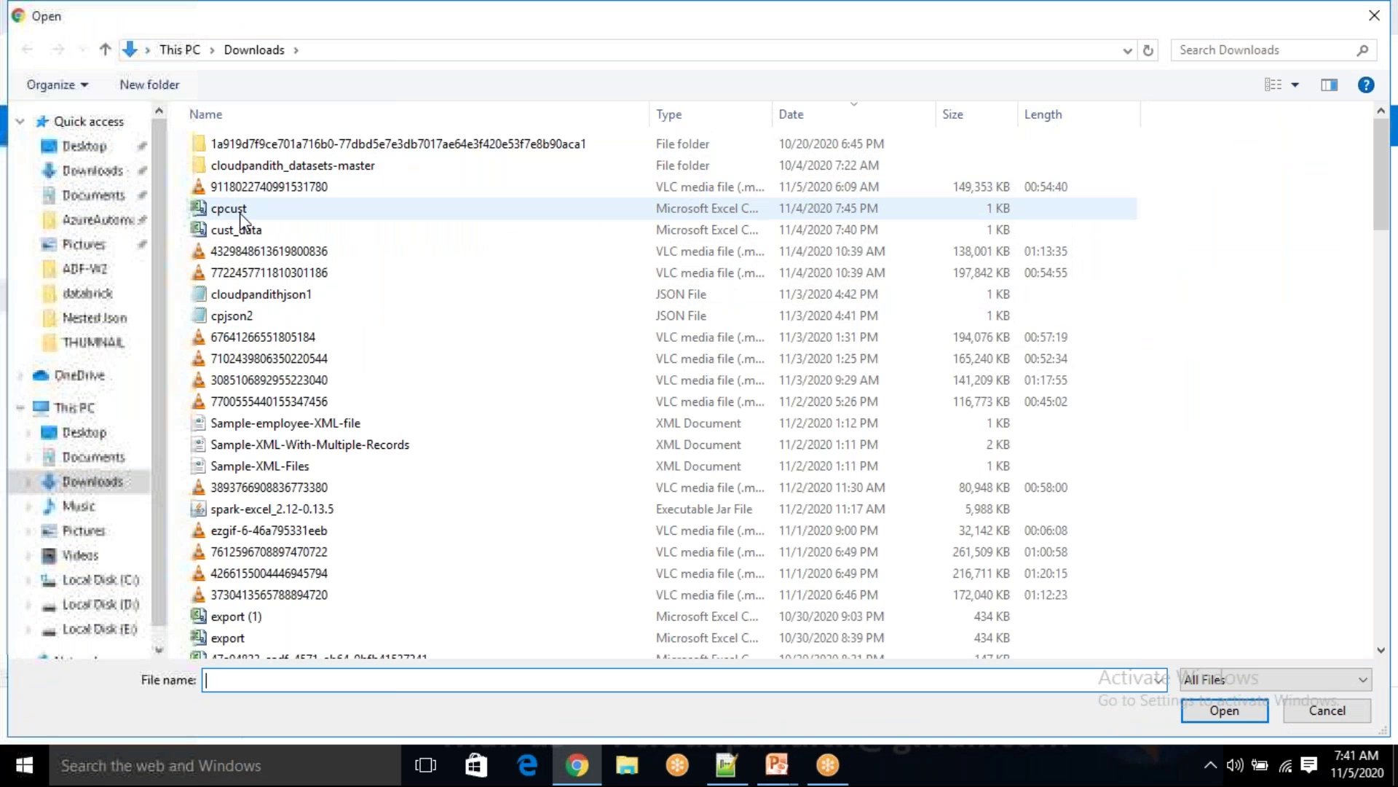
{"action": "left_click", "coordinate": [244, 212]}
{"action": "left_click", "coordinate": [247, 230], "text": "ctrl"}
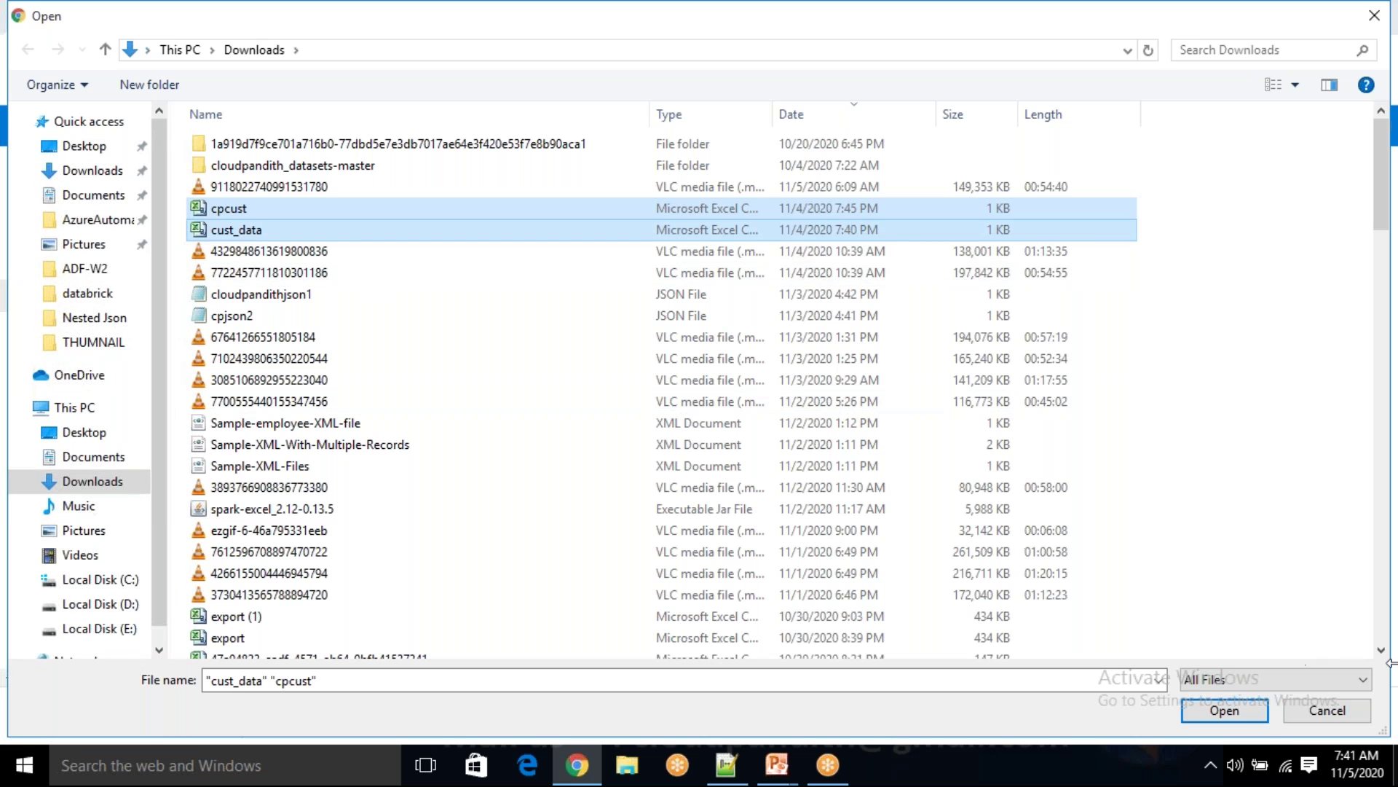
{"action": "left_click", "coordinate": [1239, 710]}
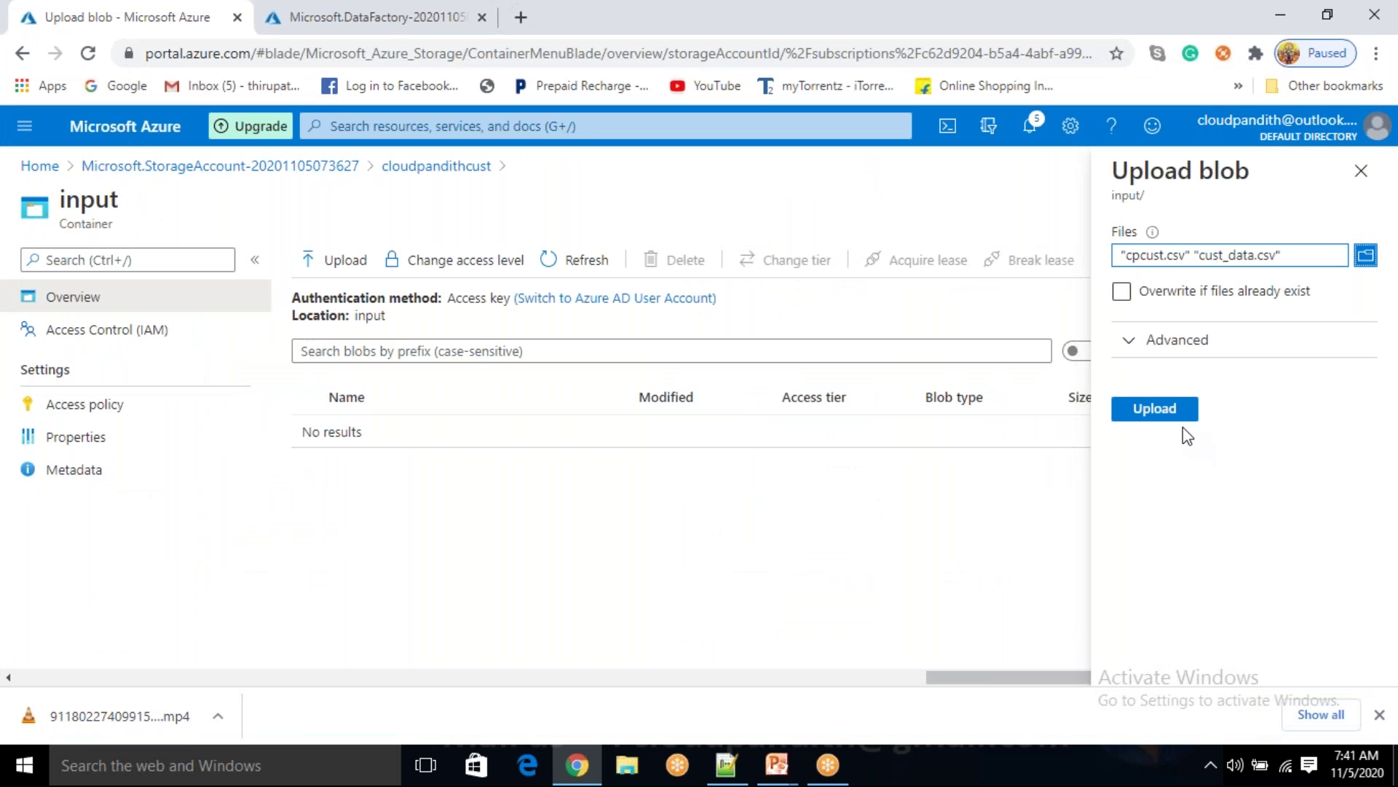
{"action": "left_click", "coordinate": [1165, 410]}
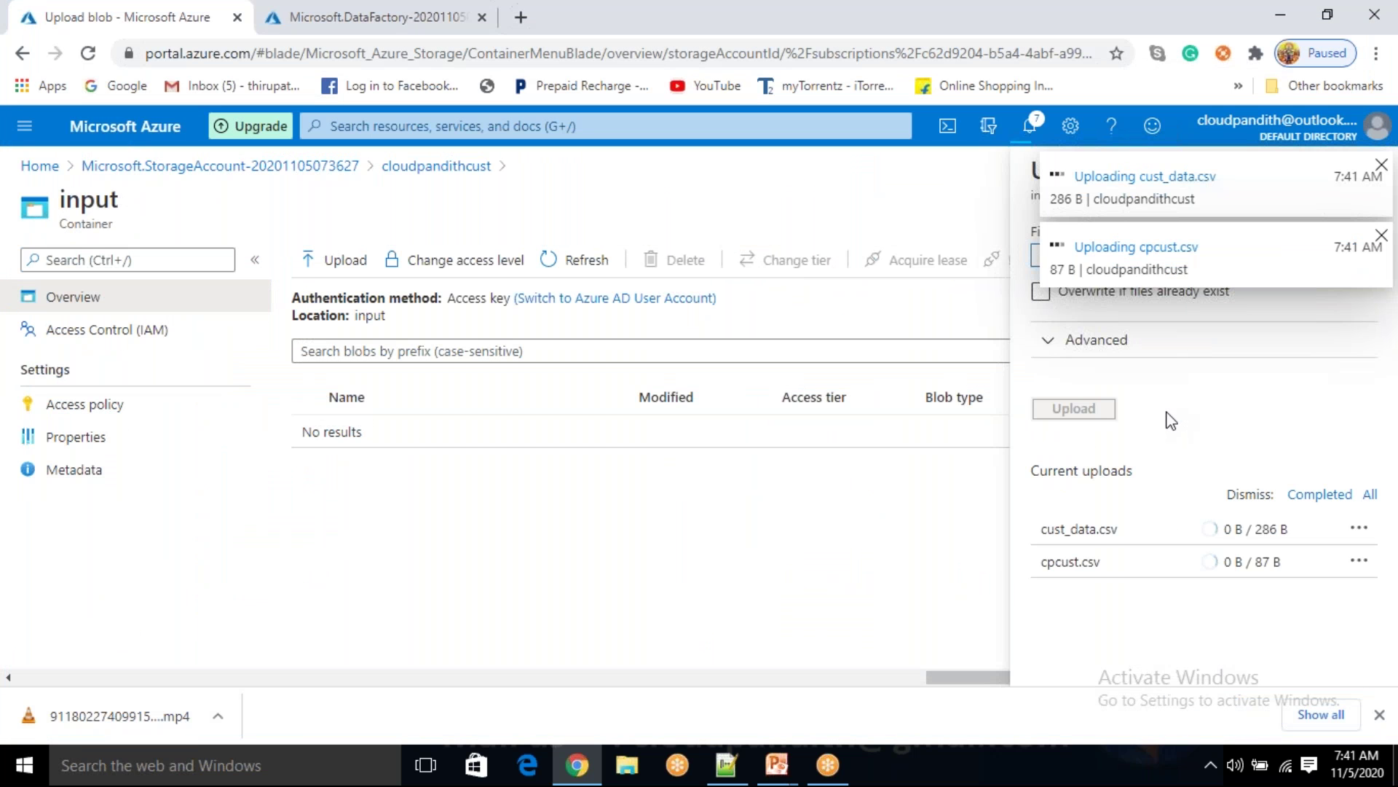
{"action": "left_click", "coordinate": [1381, 235]}
{"action": "left_click", "coordinate": [1381, 165]}
{"action": "left_click", "coordinate": [1373, 180]}
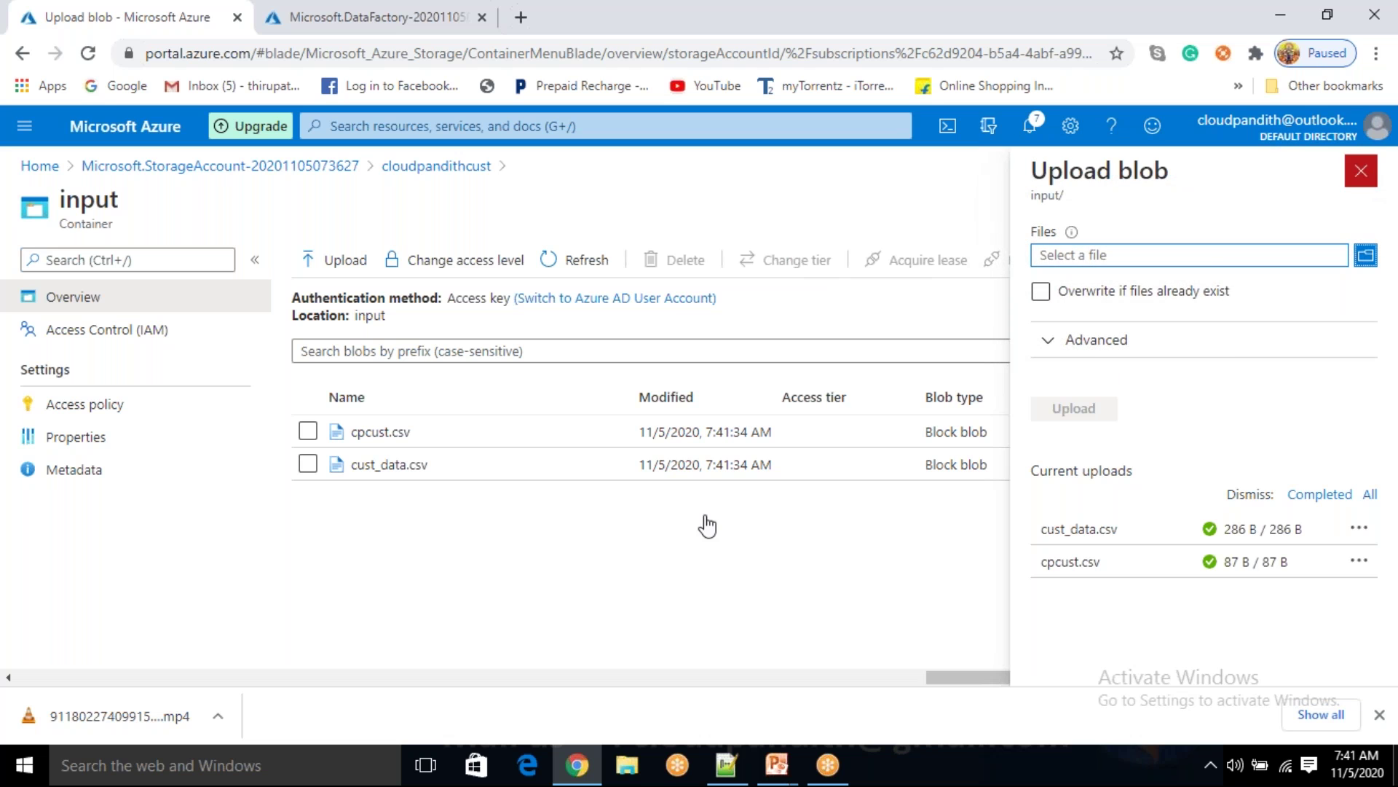
- Open cpcust.csv in the blob editor and examine its header line and course rows
{"action": "left_click", "coordinate": [380, 432]}
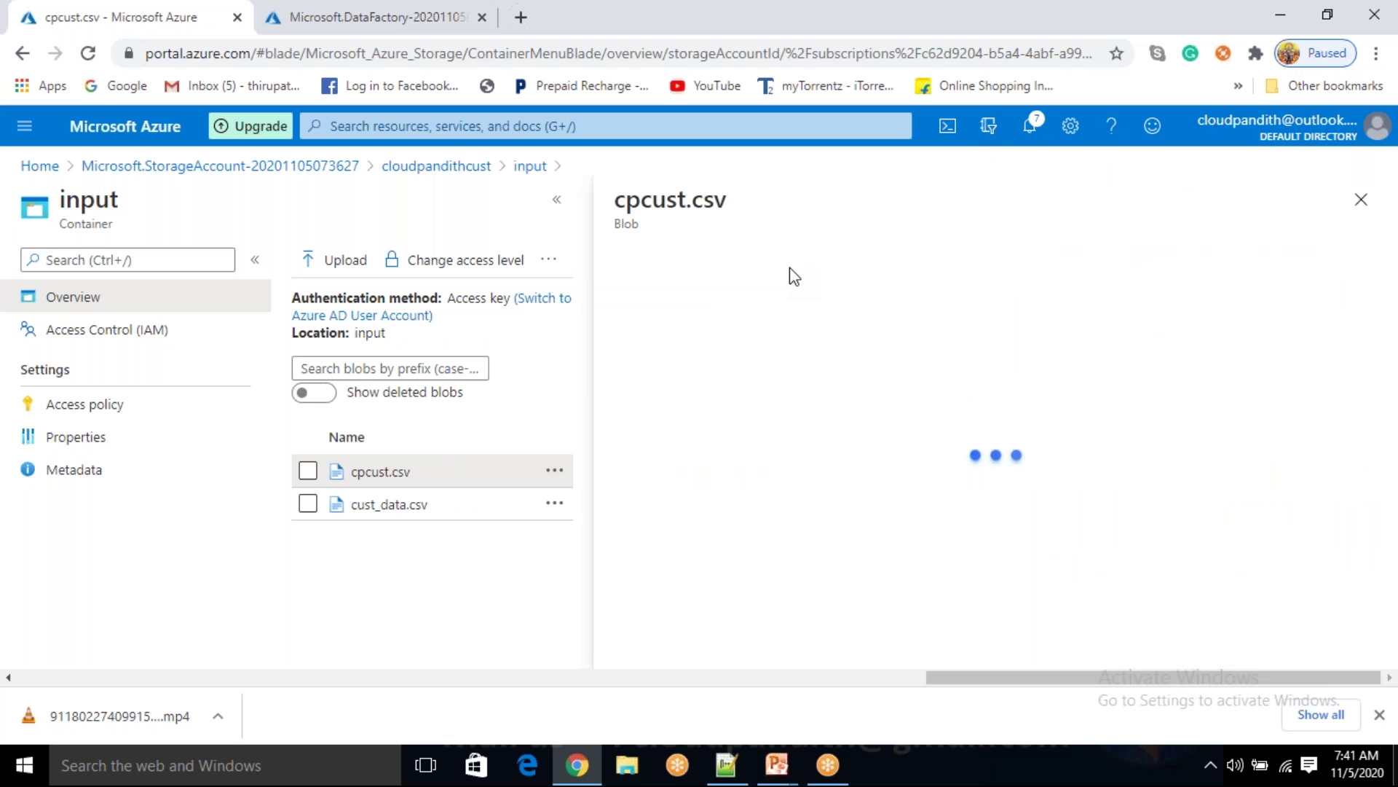
{"action": "left_click", "coordinate": [814, 310]}
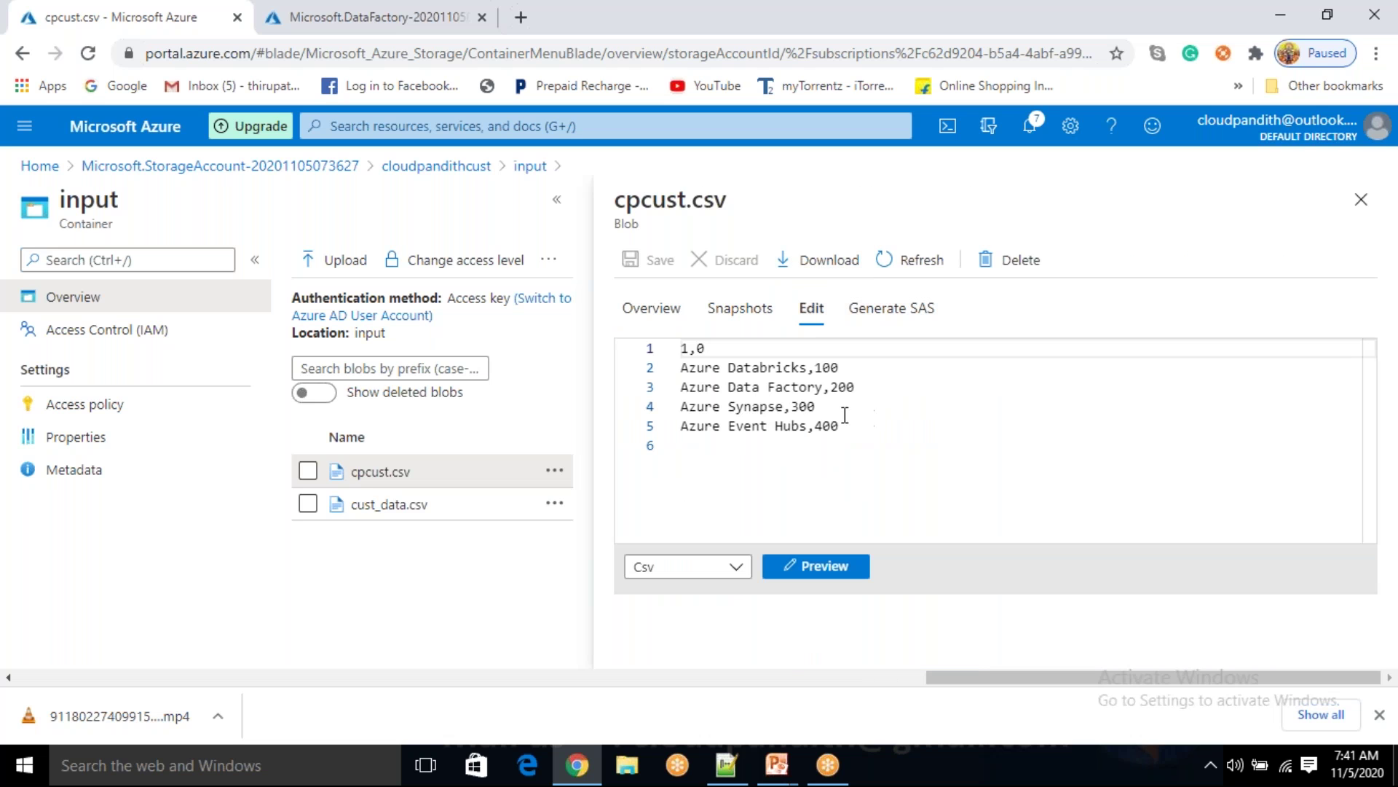
{"action": "left_click_drag", "start_coordinate": [871, 426], "coordinate": [815, 406]}
{"action": "left_click_drag", "start_coordinate": [675, 354], "coordinate": [682, 348]}
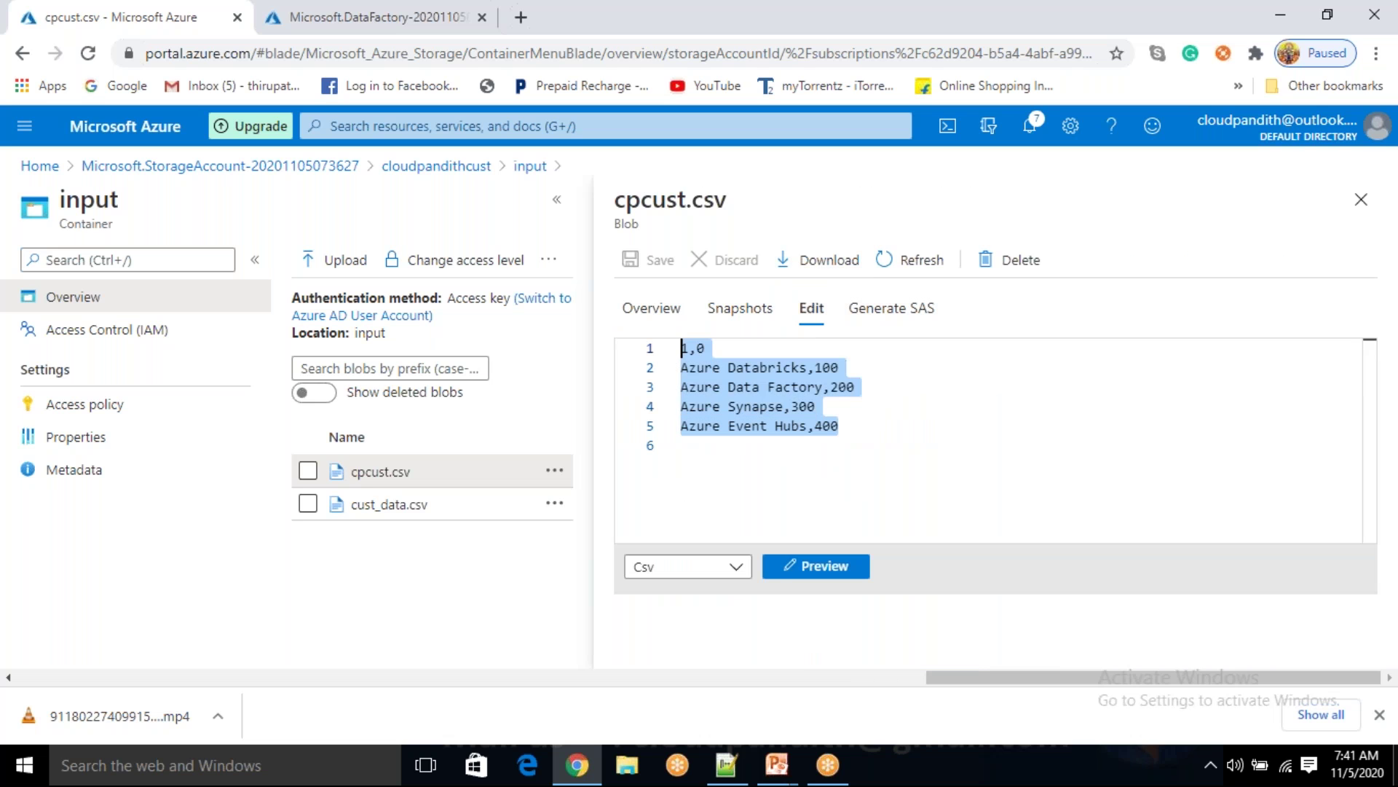
{"action": "left_click", "coordinate": [861, 493]}
{"action": "left_click_drag", "start_coordinate": [898, 445], "coordinate": [680, 348]}
{"action": "left_click", "coordinate": [899, 444]}
{"action": "left_click_drag", "start_coordinate": [898, 439], "coordinate": [678, 352]}
{"action": "left_click", "coordinate": [924, 433]}
{"action": "left_click_drag", "start_coordinate": [902, 431], "coordinate": [680, 349]}
{"action": "left_click", "coordinate": [881, 482]}
{"action": "left_click_drag", "start_coordinate": [861, 430], "coordinate": [680, 349]}
{"action": "left_click", "coordinate": [924, 432]}
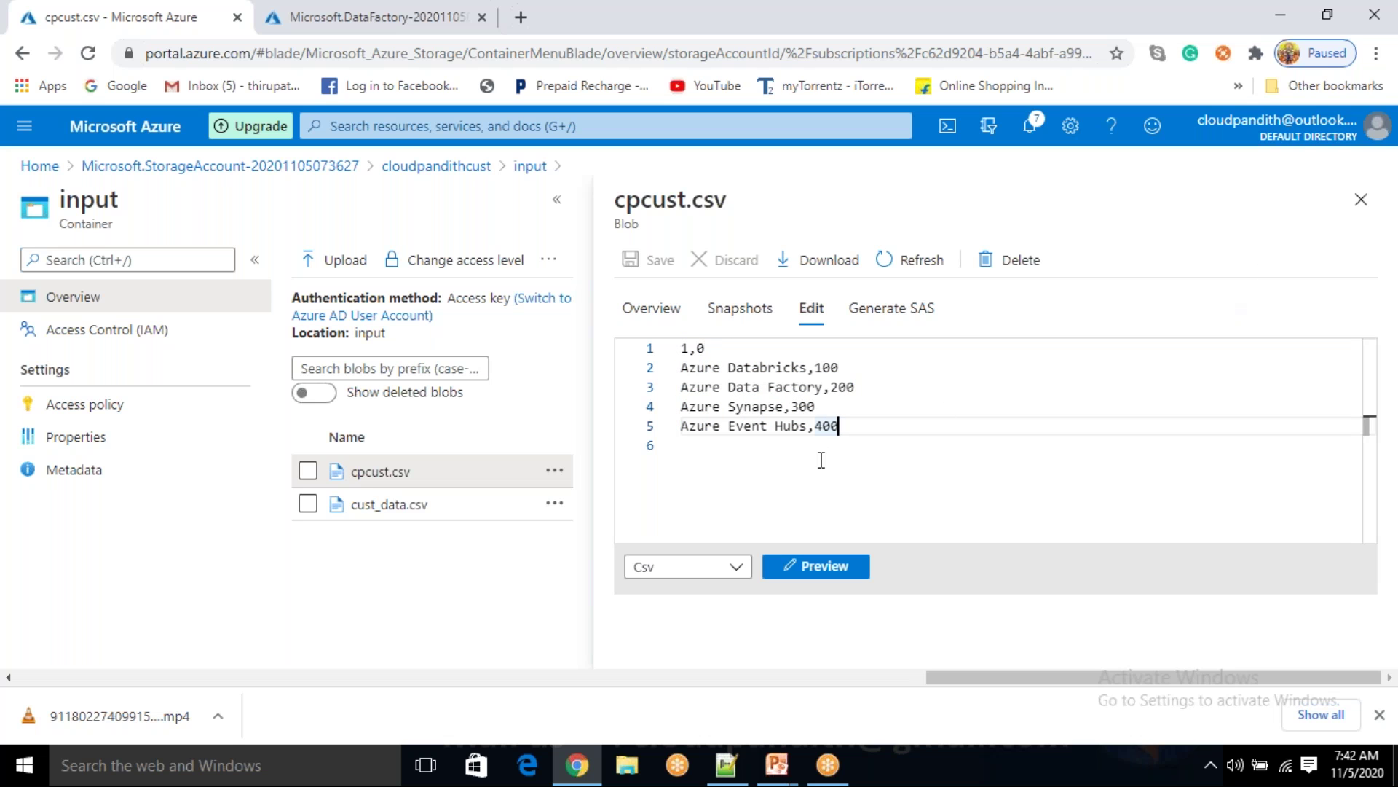
{"action": "left_click_drag", "start_coordinate": [848, 429], "coordinate": [646, 352]}
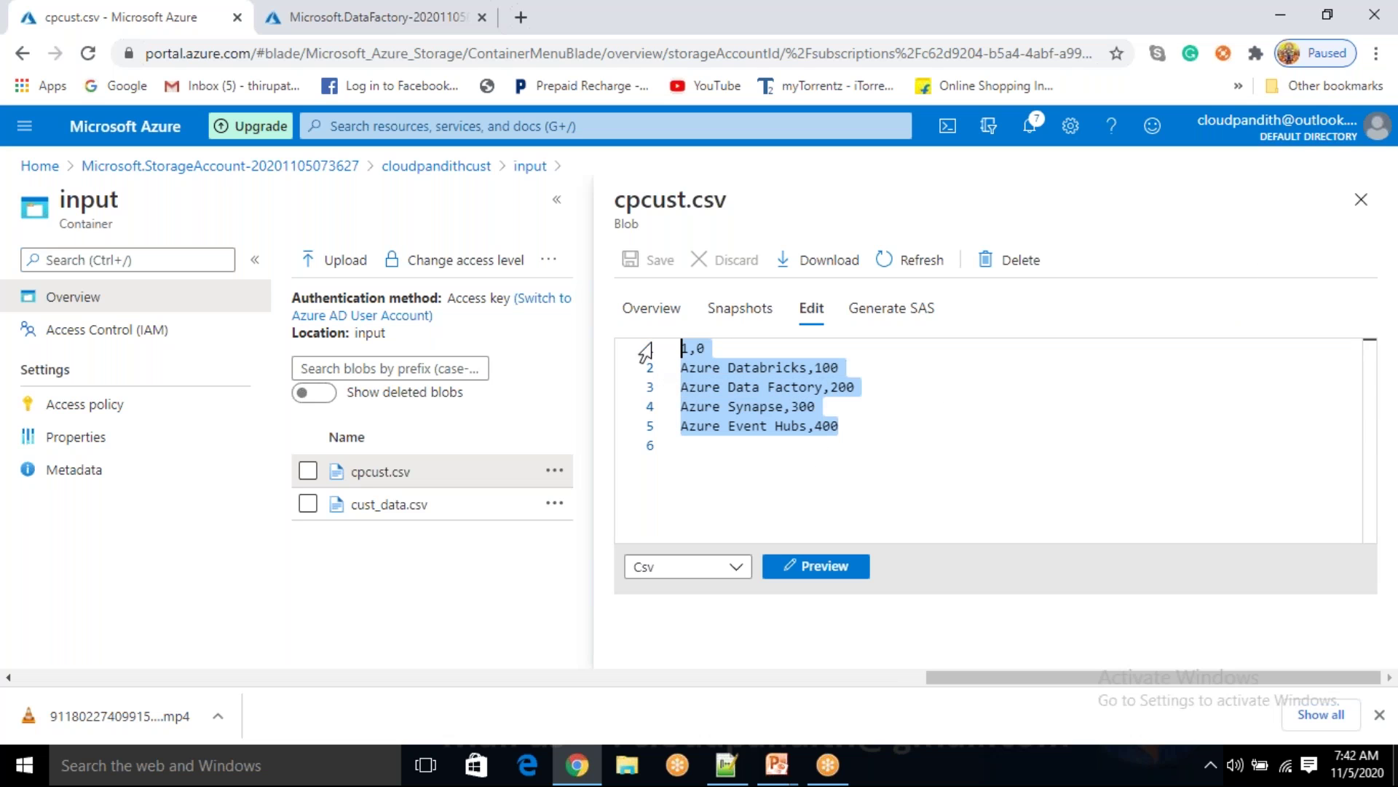
{"action": "left_click", "coordinate": [889, 421]}
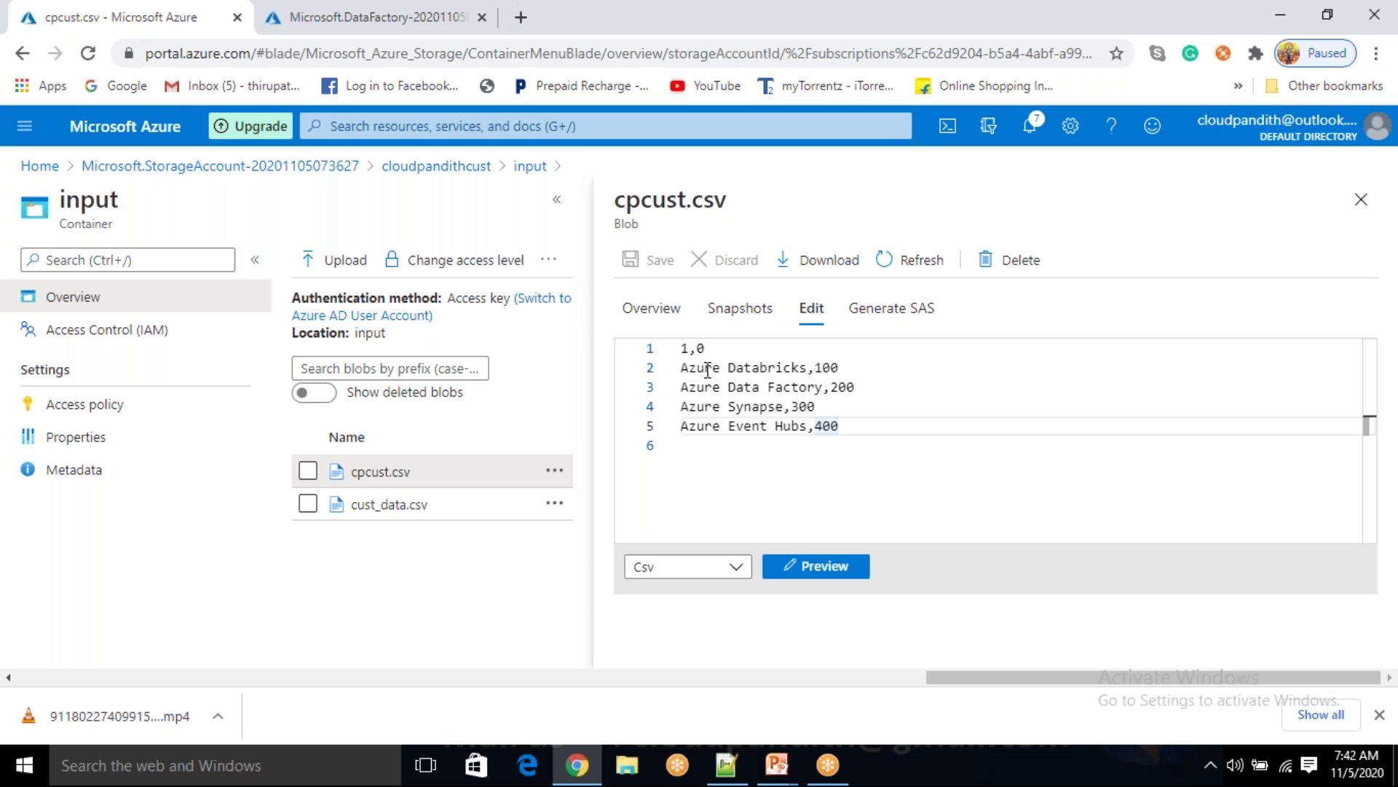
- Replace the first line of cpcust.csv with the header coursename,price
{"action": "left_click", "coordinate": [684, 354]}
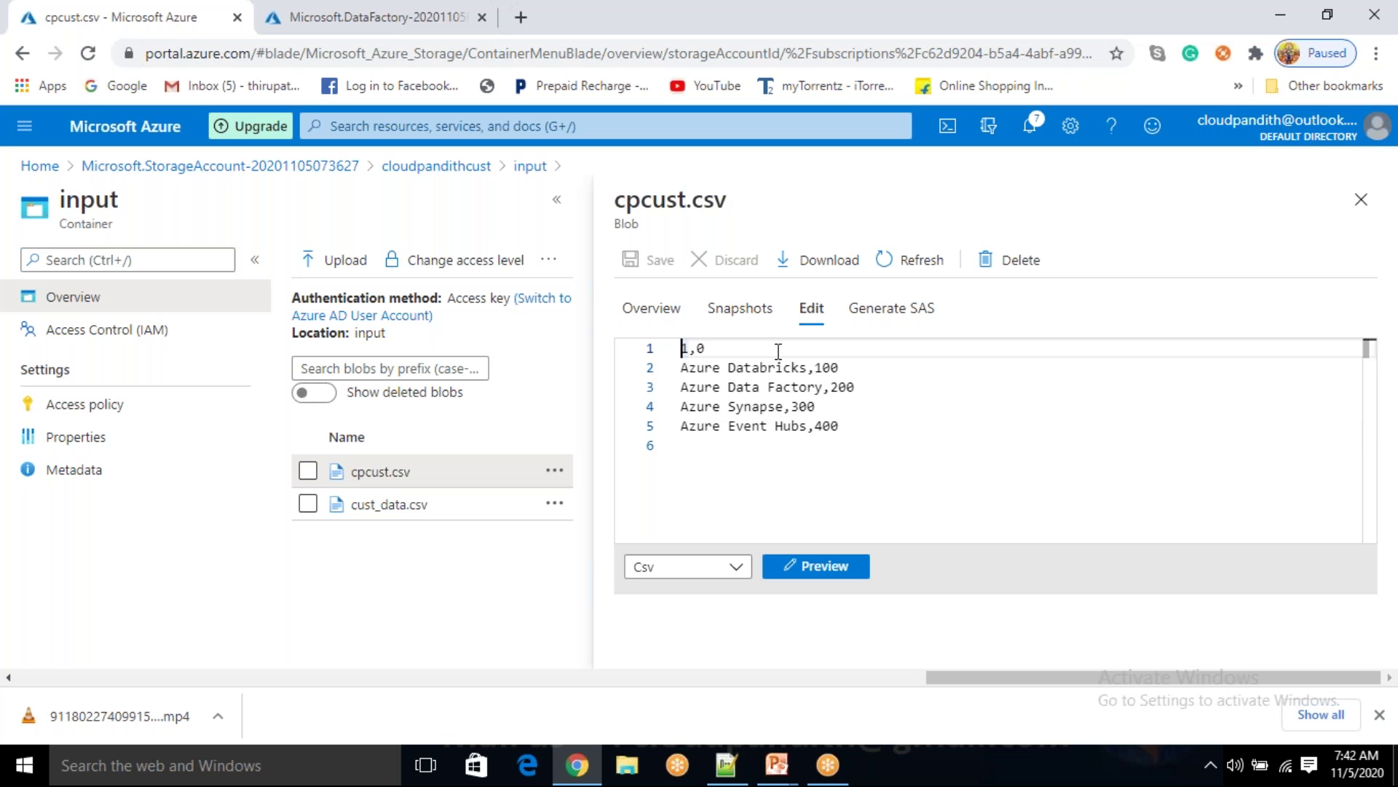
{"action": "key", "text": "Return"}
{"action": "key", "text": "Down"}
{"action": "key", "text": "shift+End"}
{"action": "key", "text": "Delete"}
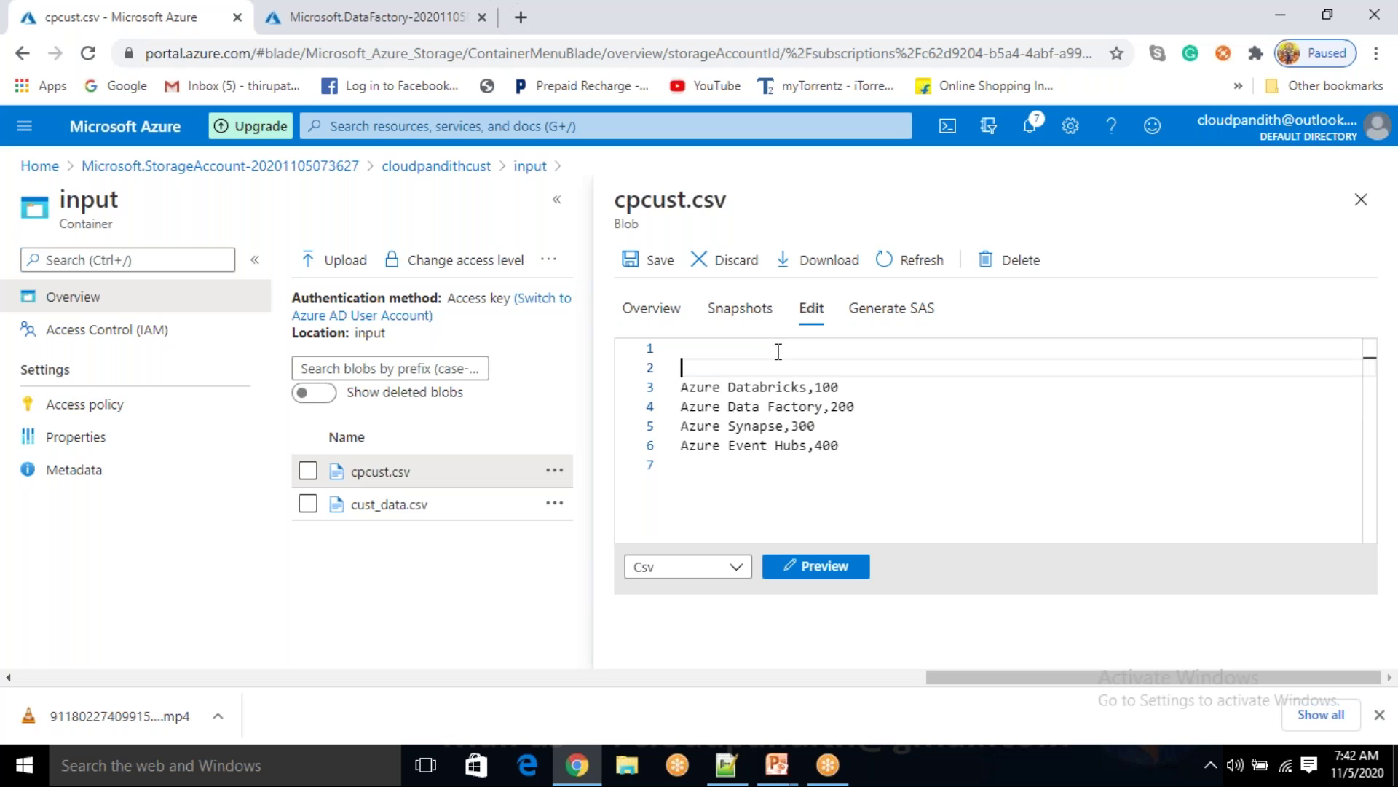
{"action": "key", "text": "Down"}
{"action": "key", "text": "BackSpace"}
{"action": "key", "text": "Up"}
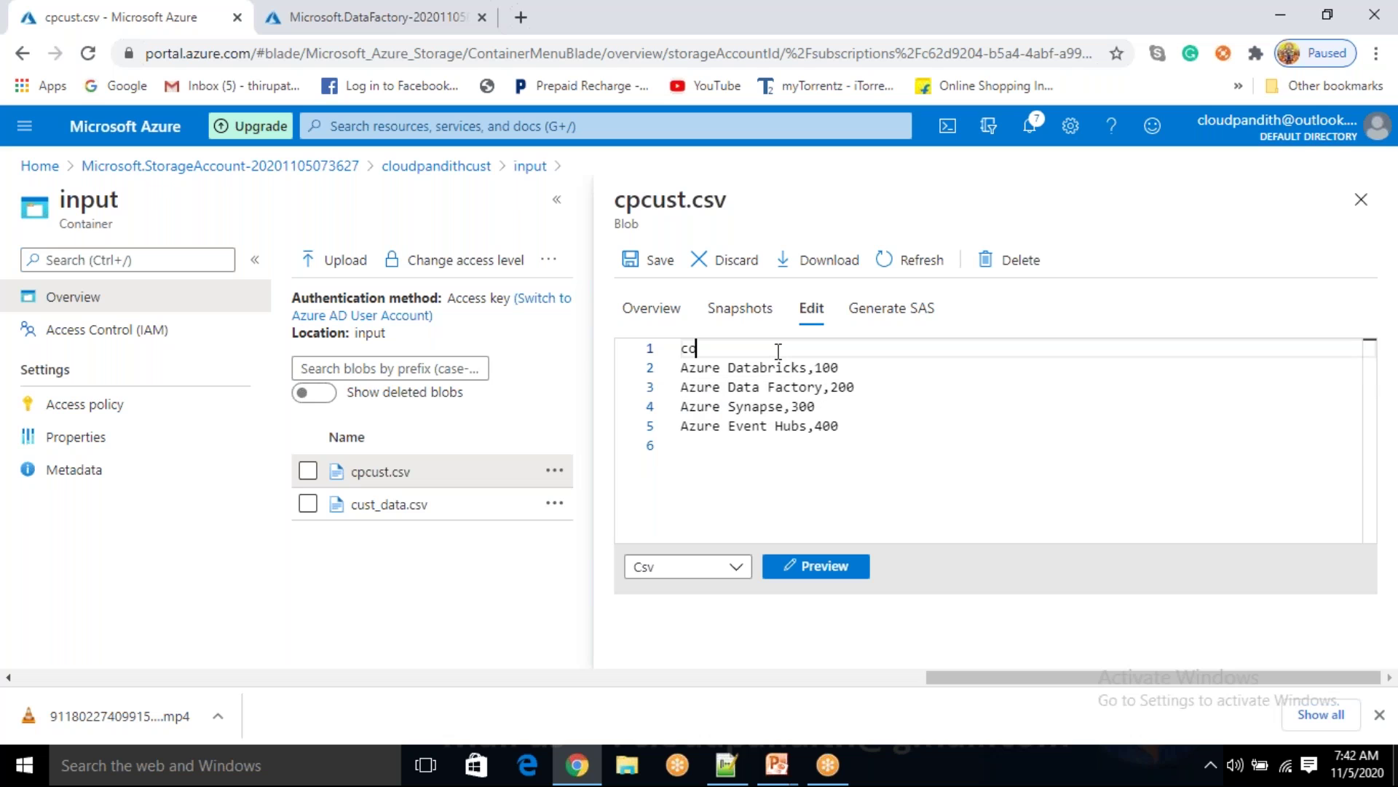
{"action": "type", "text": "coursename,price"}
- Review the header columns and the course and price rows in cpcust.csv
{"action": "left_click_drag", "start_coordinate": [751, 355], "coordinate": [807, 350]}
{"action": "left_click_drag", "start_coordinate": [846, 426], "coordinate": [689, 364]}
{"action": "left_click", "coordinate": [838, 464]}
{"action": "left_click_drag", "start_coordinate": [845, 427], "coordinate": [681, 348]}
{"action": "left_click", "coordinate": [867, 446]}
{"action": "left_click_drag", "start_coordinate": [863, 411], "coordinate": [696, 349]}
{"action": "left_click", "coordinate": [914, 412]}
{"action": "left_click_drag", "start_coordinate": [807, 349], "coordinate": [689, 348]}
{"action": "left_click", "coordinate": [850, 414]}
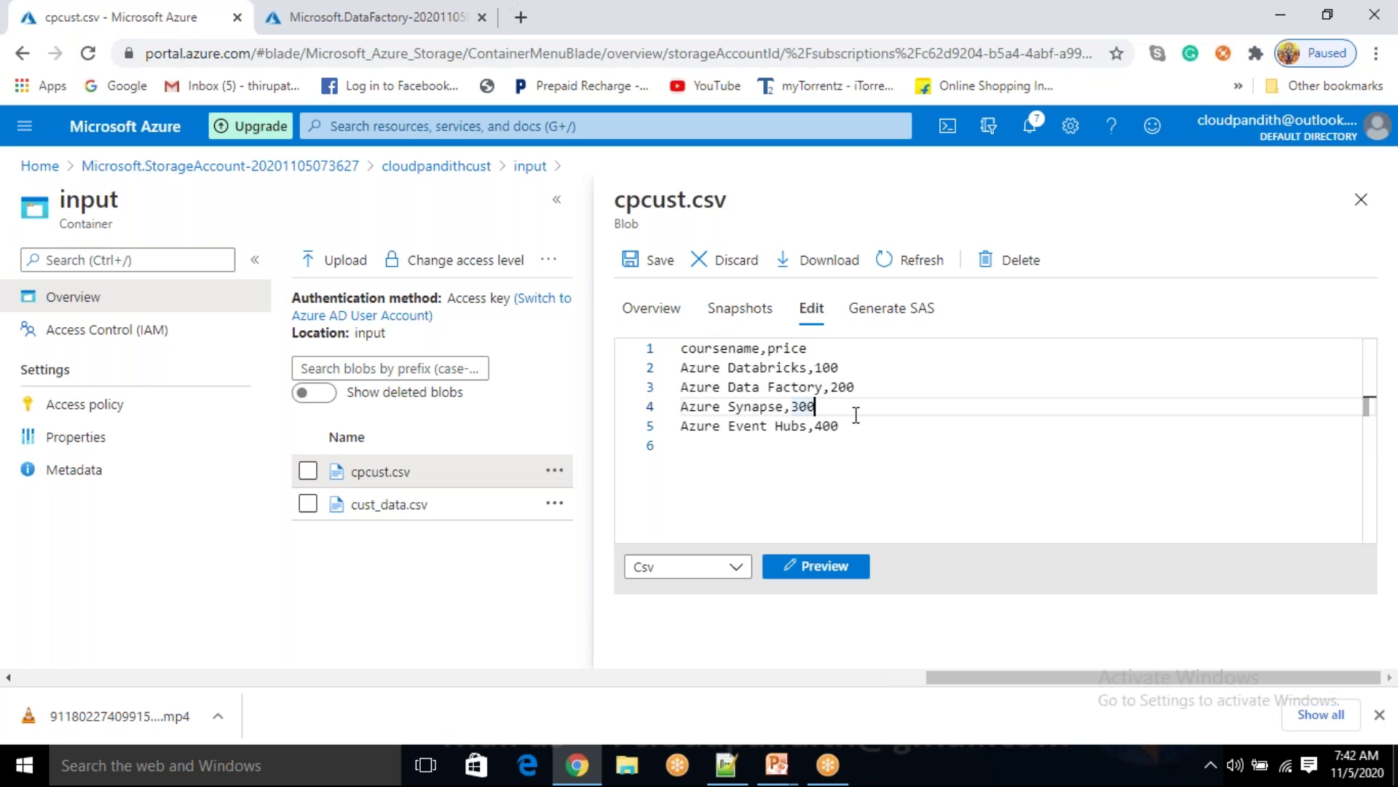
{"action": "left_click_drag", "start_coordinate": [860, 439], "coordinate": [684, 354]}
{"action": "left_click", "coordinate": [879, 438]}
{"action": "left_click_drag", "start_coordinate": [877, 438], "coordinate": [669, 348]}
{"action": "left_click", "coordinate": [864, 453]}
{"action": "left_click_drag", "start_coordinate": [843, 428], "coordinate": [678, 347]}
{"action": "left_click", "coordinate": [871, 429]}
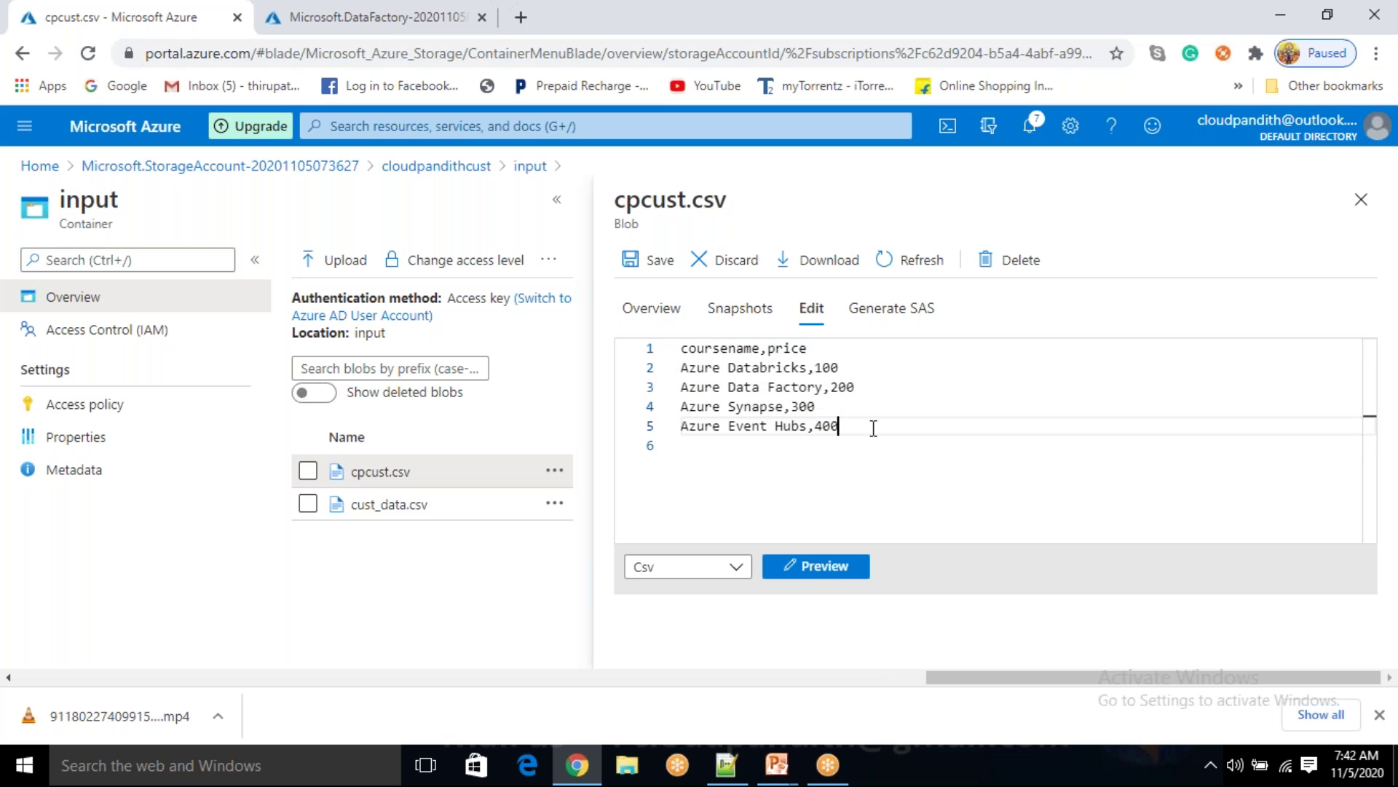
- Save and close cpcust.csv, and open the cust_data.csv blob for editing
{"action": "left_click", "coordinate": [659, 261]}
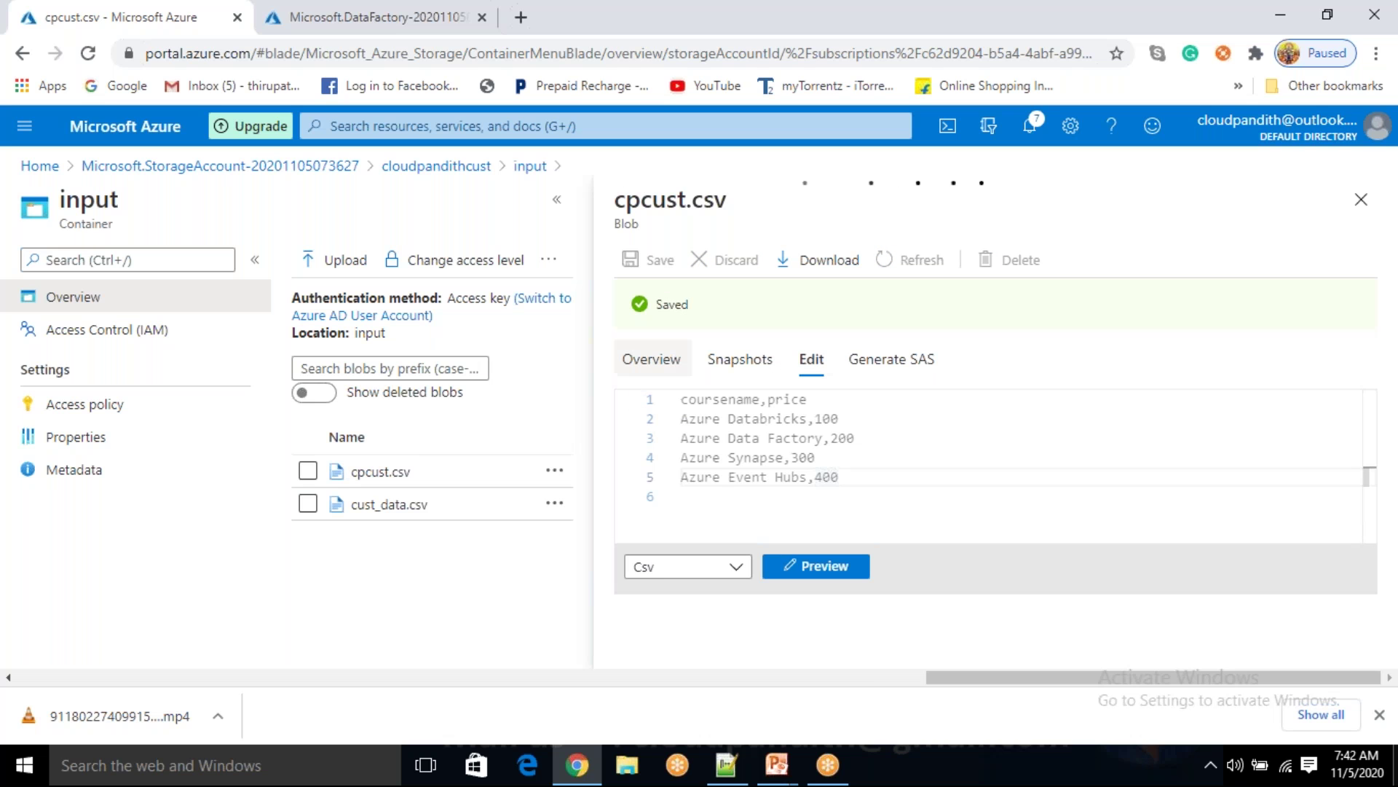
{"action": "left_click", "coordinate": [1361, 200]}
{"action": "left_click", "coordinate": [393, 466]}
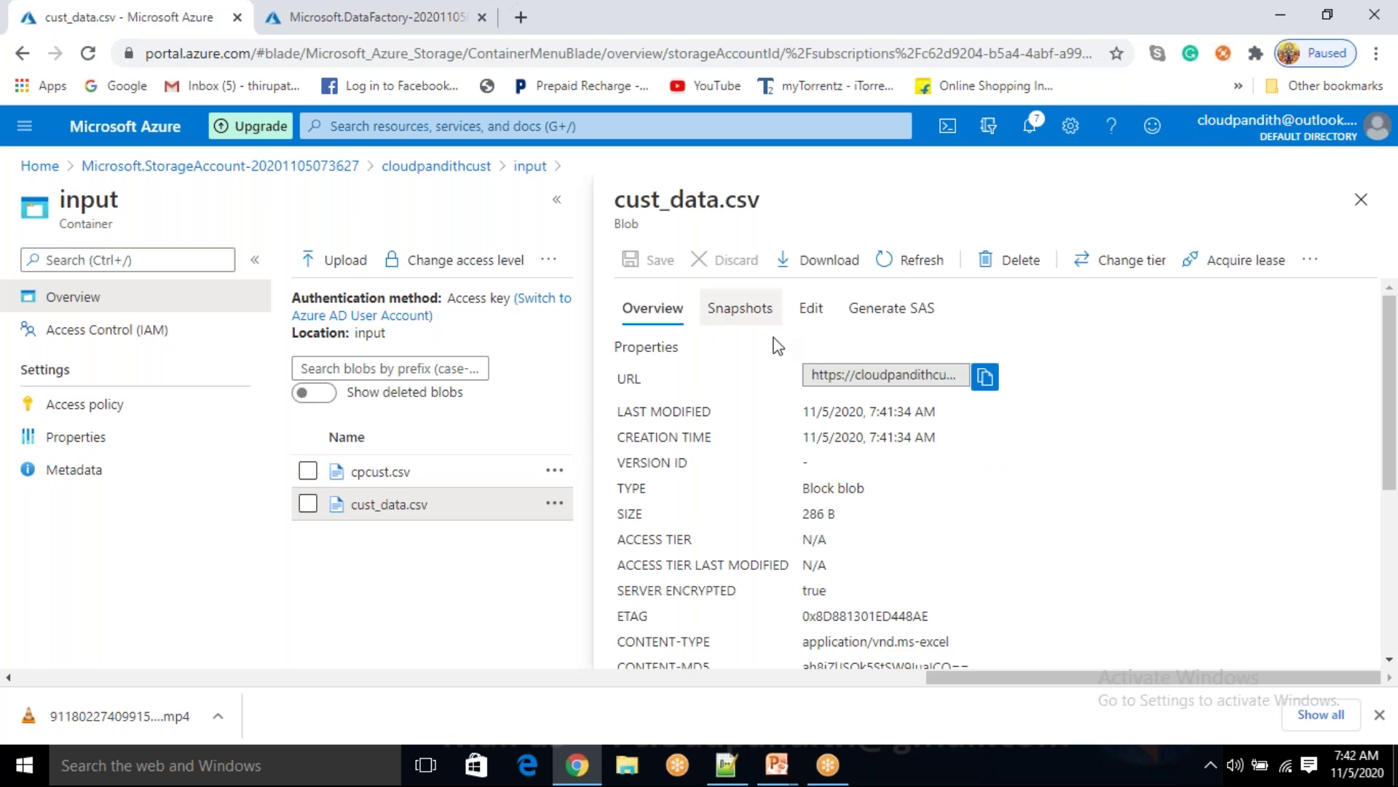
{"action": "left_click", "coordinate": [811, 310]}
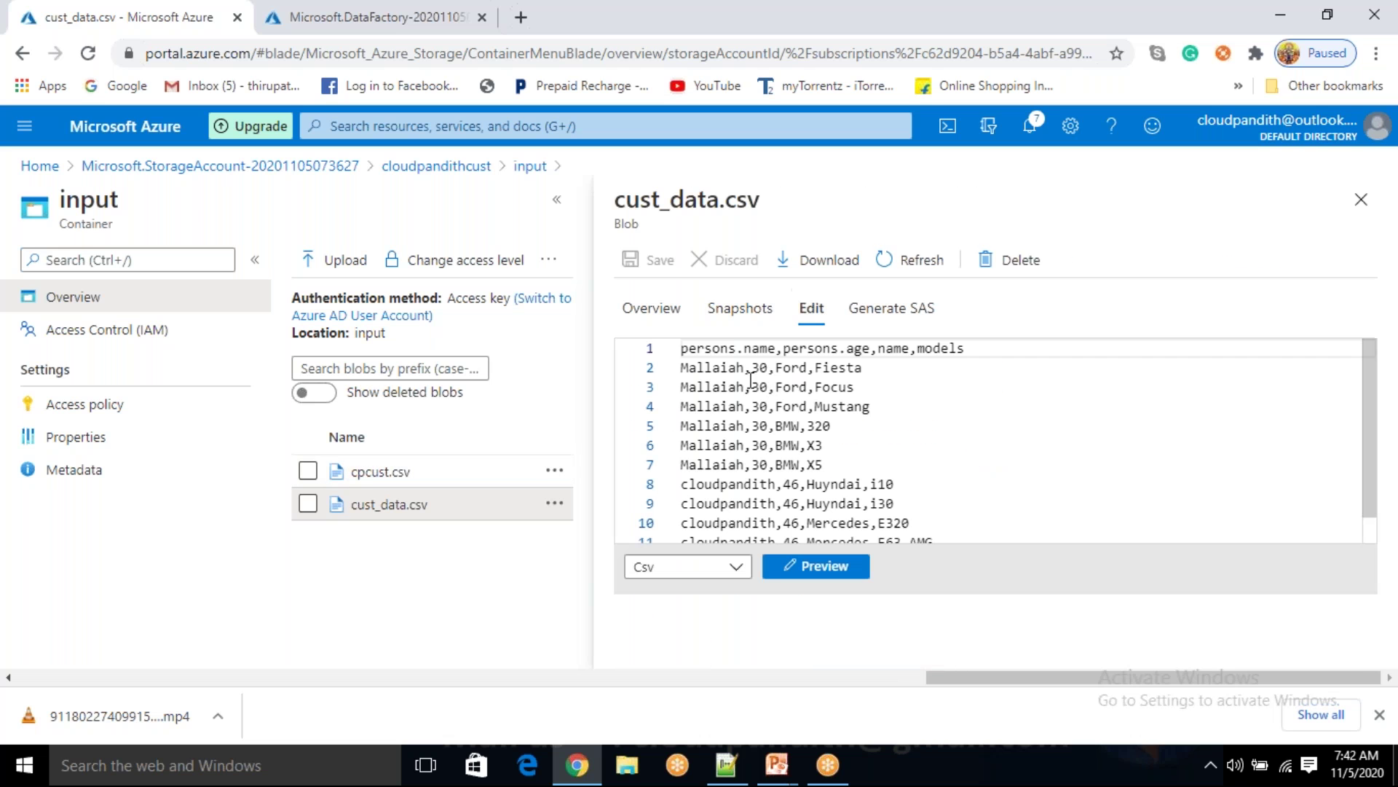
- Shorten the first two column headers in cust_data.csv to persons and age
{"action": "left_click_drag", "start_coordinate": [690, 355], "coordinate": [854, 348]}
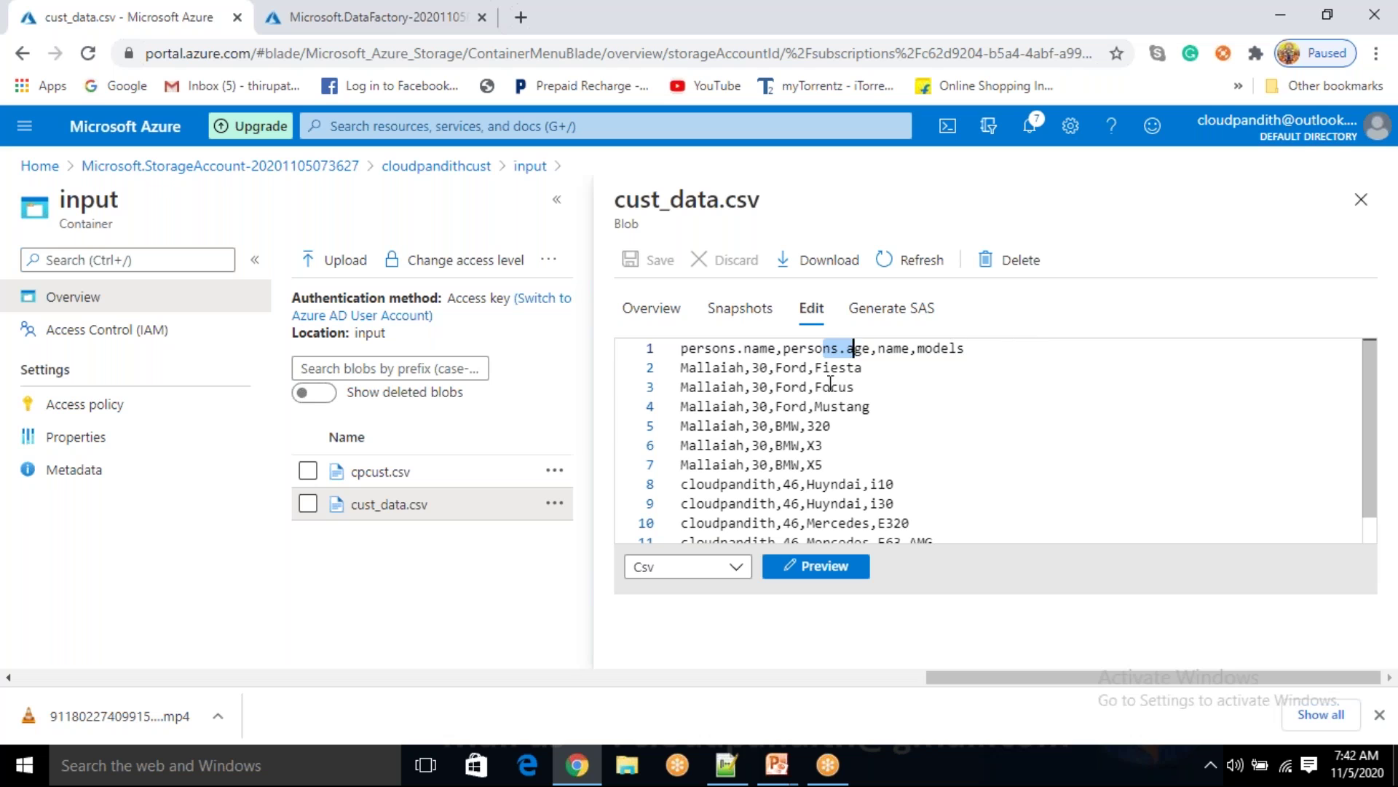
{"action": "left_click_drag", "start_coordinate": [742, 352], "coordinate": [777, 350]}
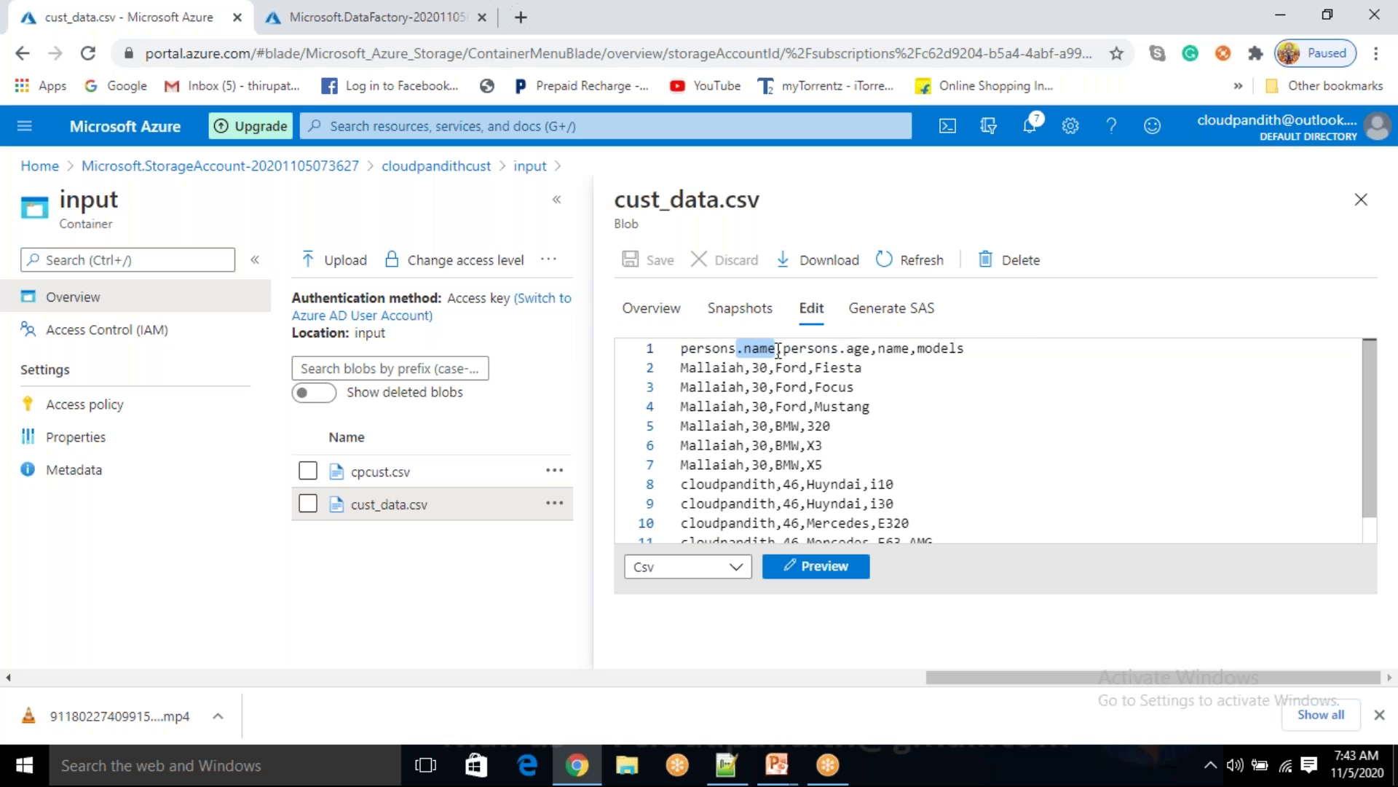
{"action": "key", "text": "BackSpace"}
{"action": "left_click", "coordinate": [806, 350]}
{"action": "key", "text": "BackSpace"}
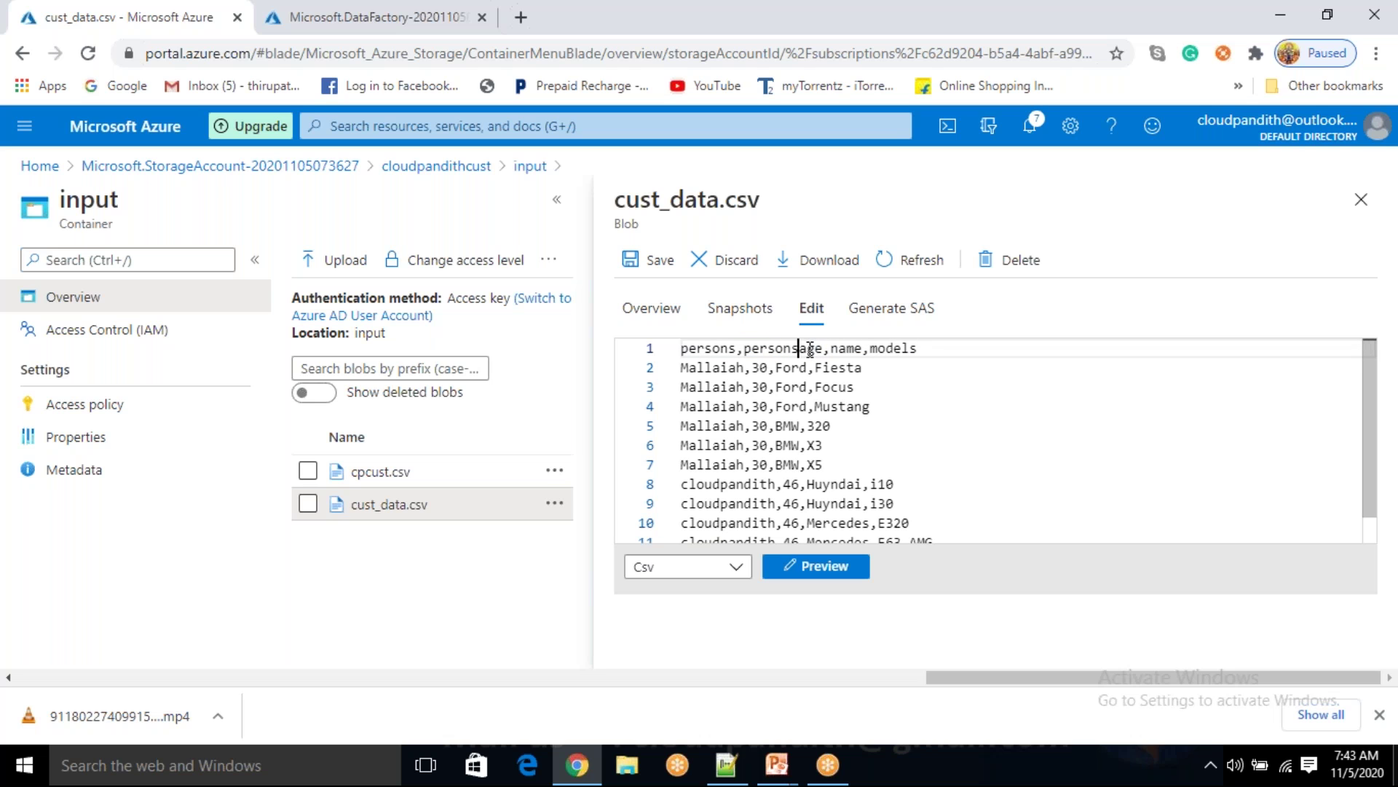
{"action": "key", "text": "BackSpace"}
{"action": "key", "text": "BackSpace"}
{"action": "key", "text": "BackSpace"}
{"action": "key", "text": "BackSpace"}
{"action": "key", "text": "BackSpace"}
{"action": "key", "text": "BackSpace"}
{"action": "key", "text": "BackSpace"}
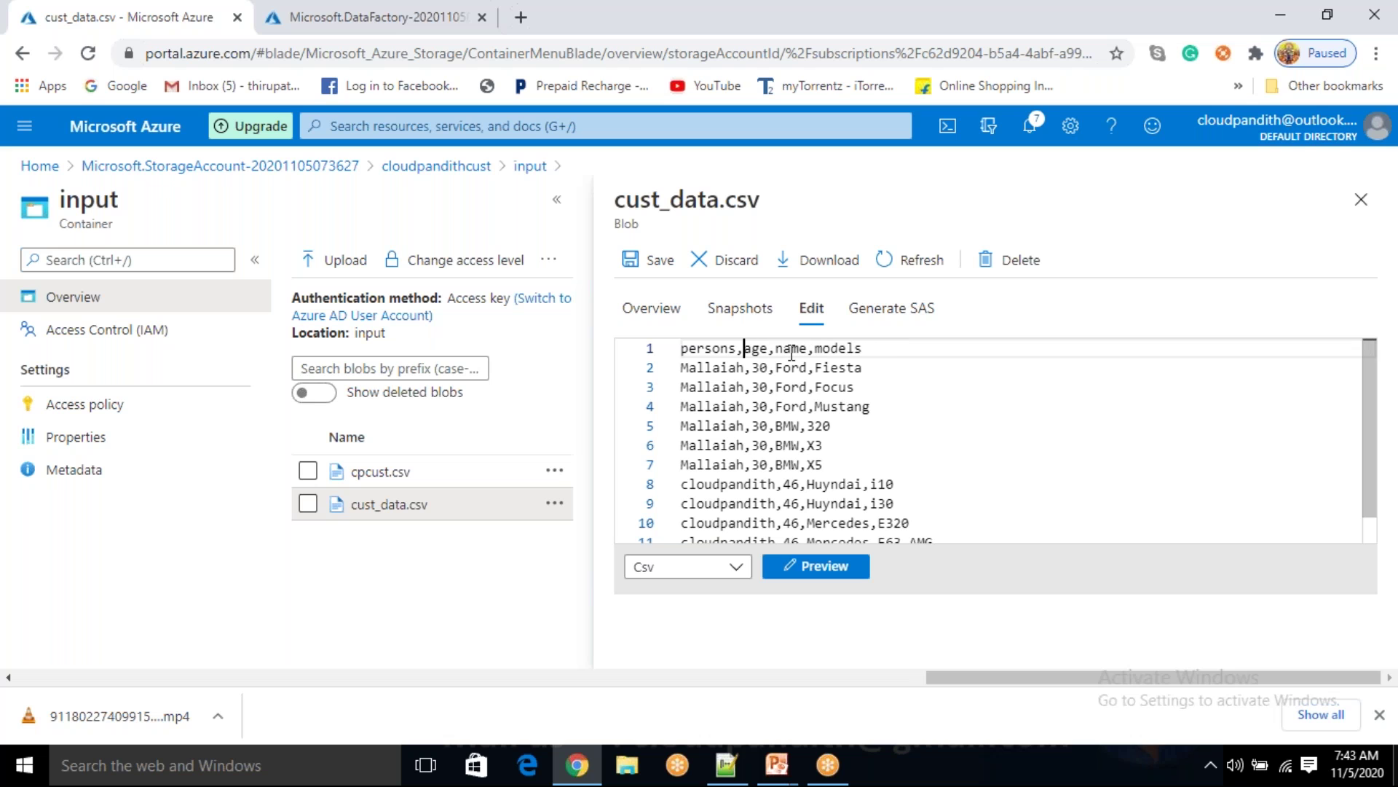
- Look over the headers and data rows of cust_data.csv, and save and close the blob
{"action": "left_click", "coordinate": [866, 392]}
{"action": "left_click_drag", "start_coordinate": [692, 348], "coordinate": [794, 348]}
{"action": "left_click_drag", "start_coordinate": [874, 477], "coordinate": [701, 384]}
{"action": "double_click", "coordinate": [691, 375]}
{"action": "key", "text": "ctrl+a"}
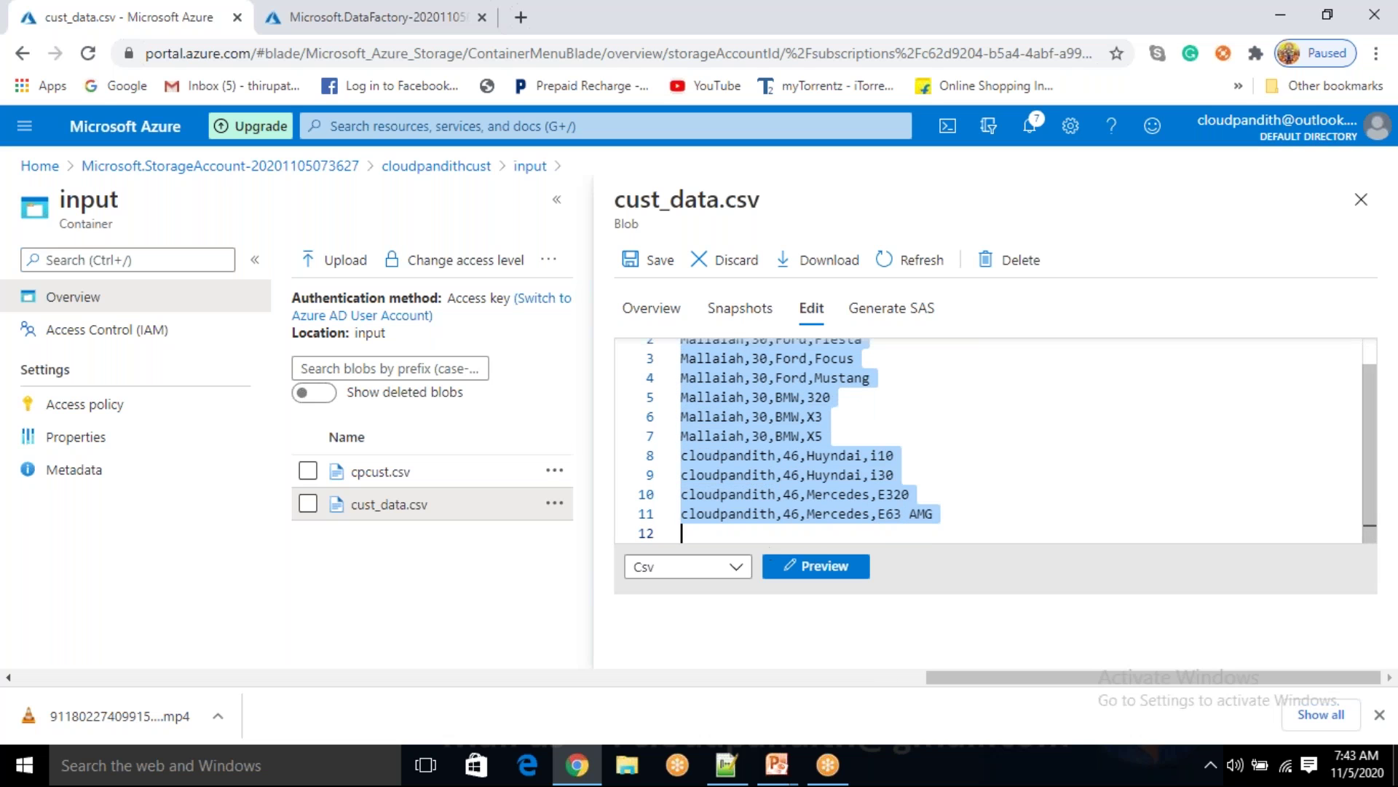
{"action": "left_click", "coordinate": [661, 263]}
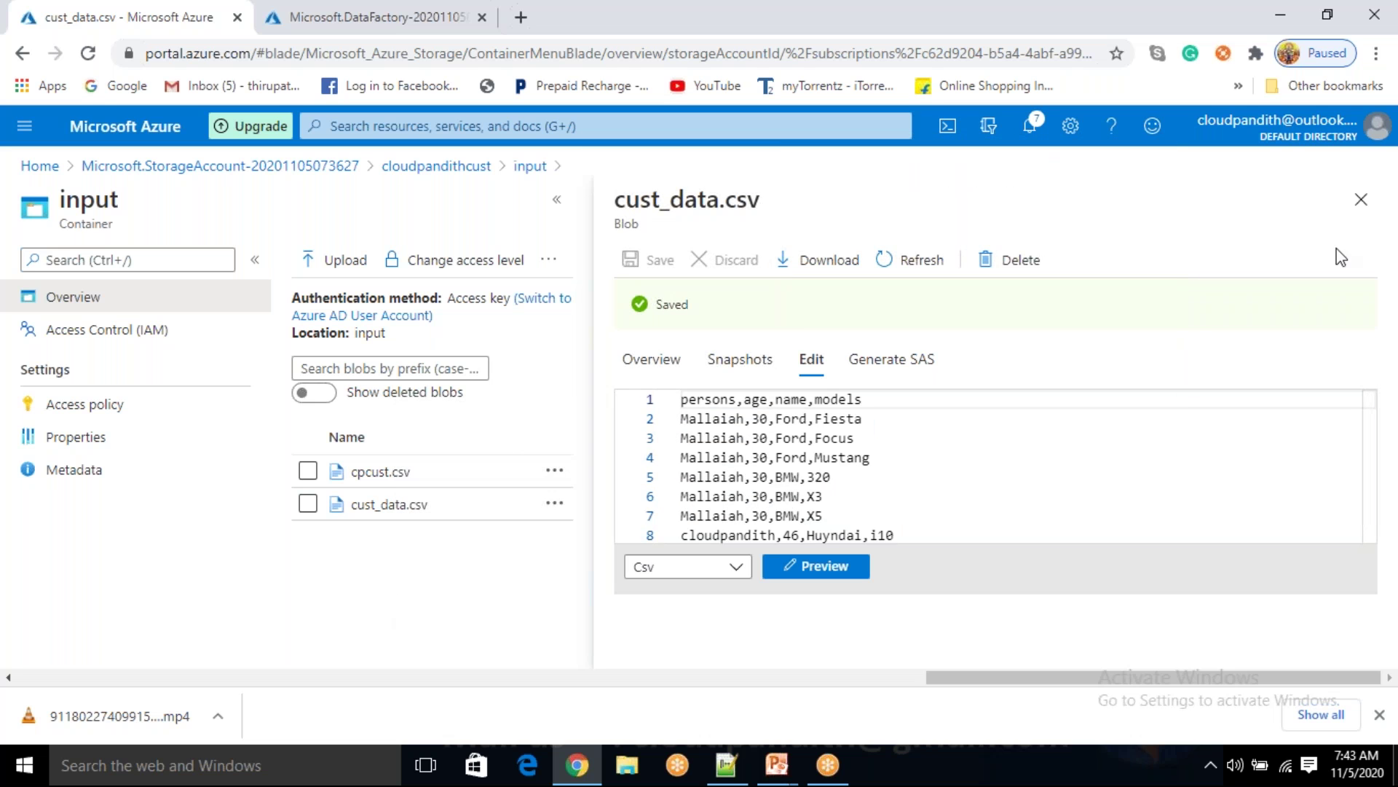
{"action": "left_click", "coordinate": [1361, 201]}
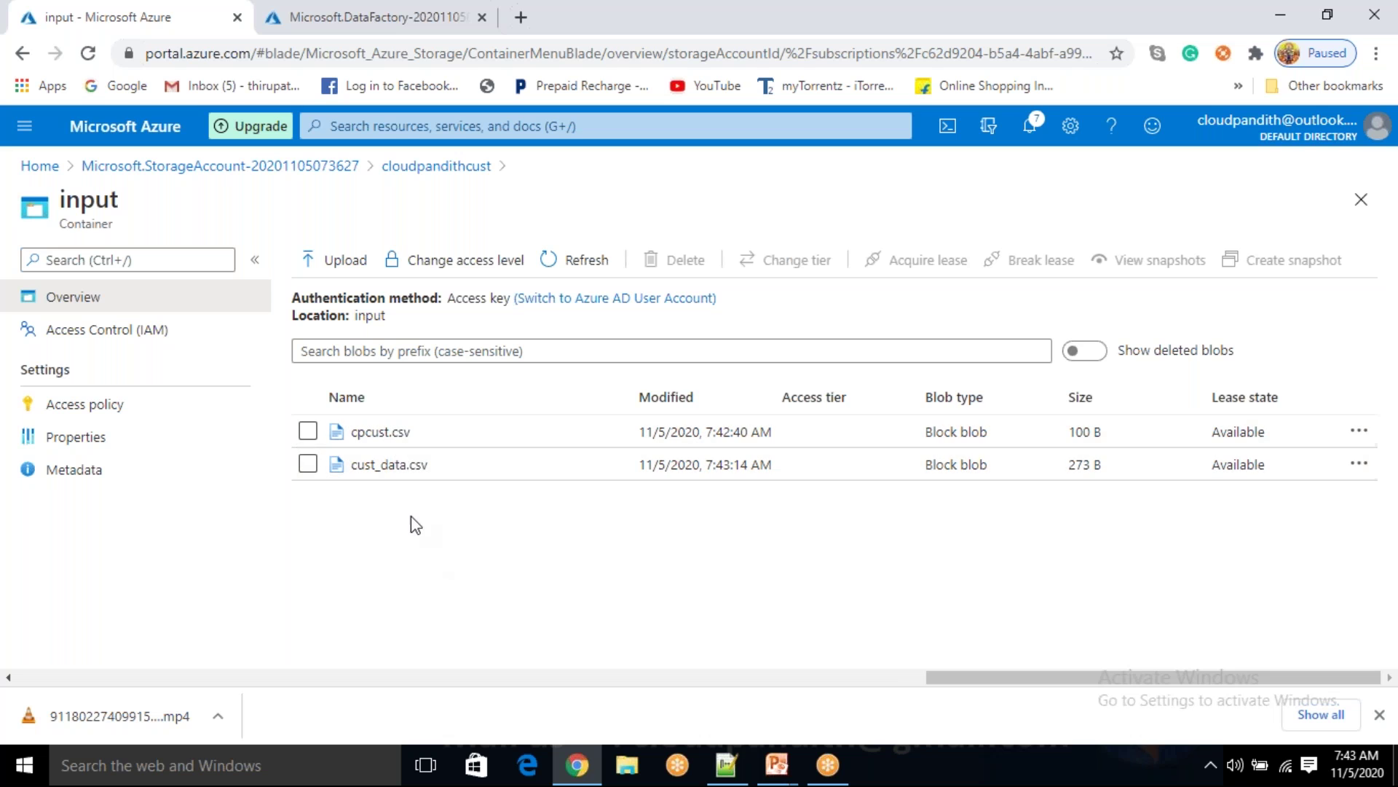
- Go back to the cloudpandithcust containers and open the output container to check its contents
{"action": "left_click", "coordinate": [405, 166]}
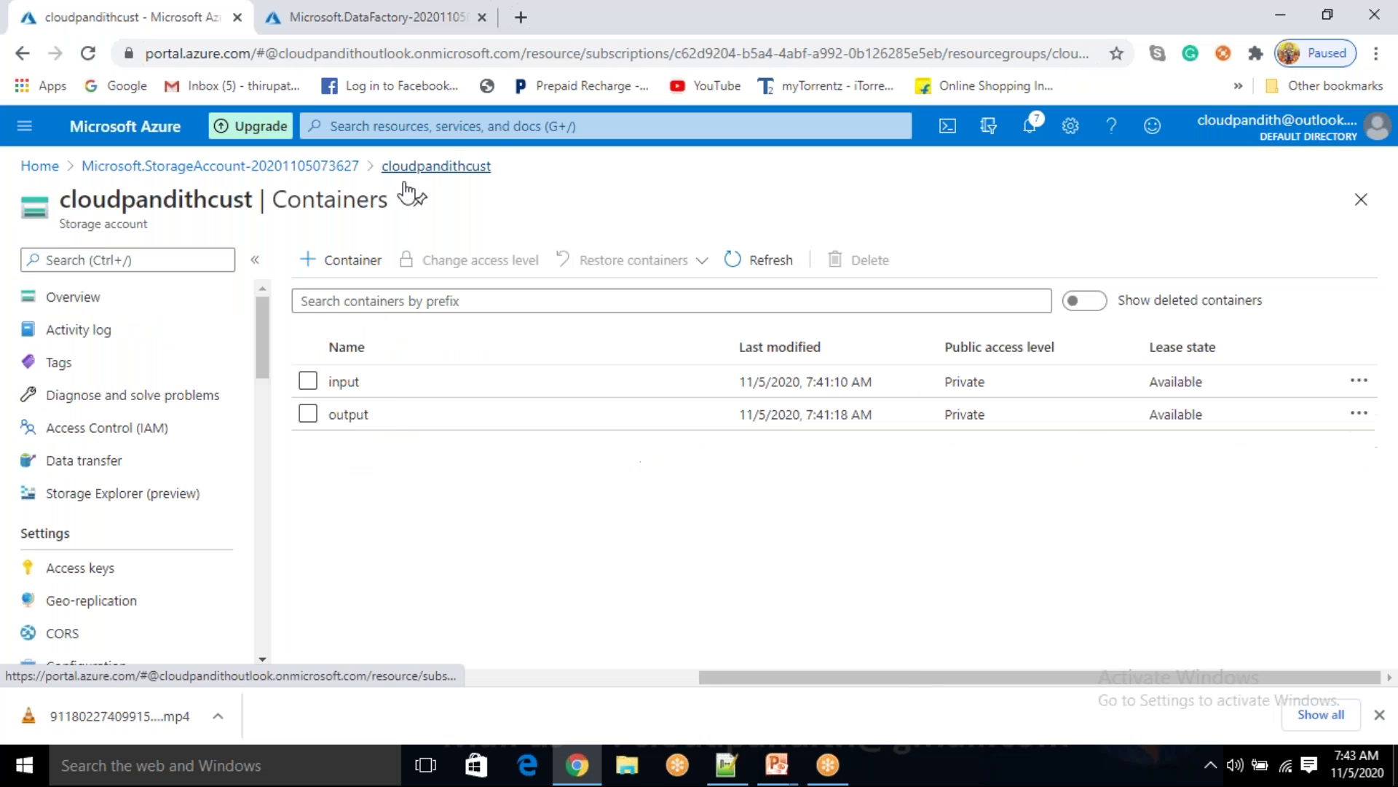
{"action": "left_click", "coordinate": [394, 420]}
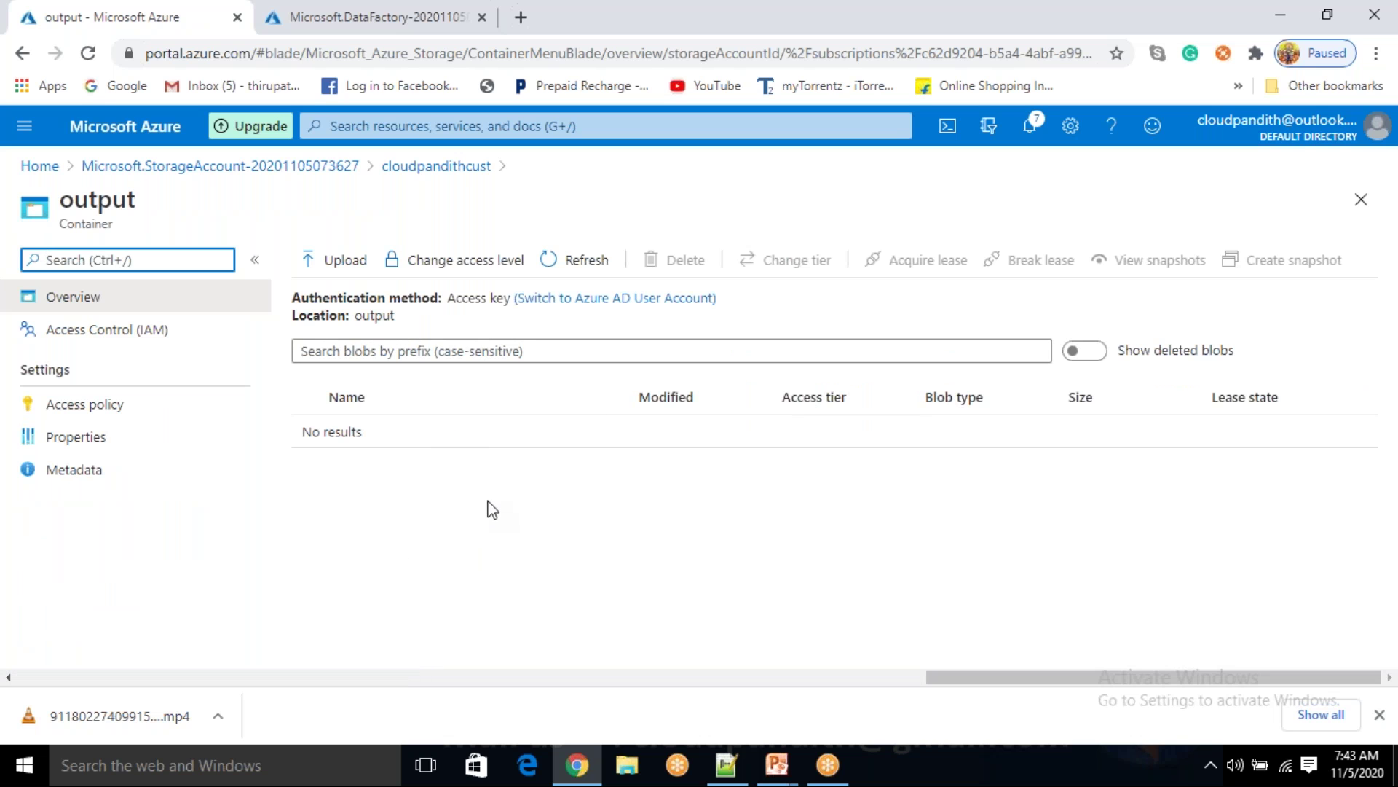
- Switch to the data factory deployment and open the overview of the cloudpandithadfv2 resource
{"action": "left_click", "coordinate": [361, 17]}
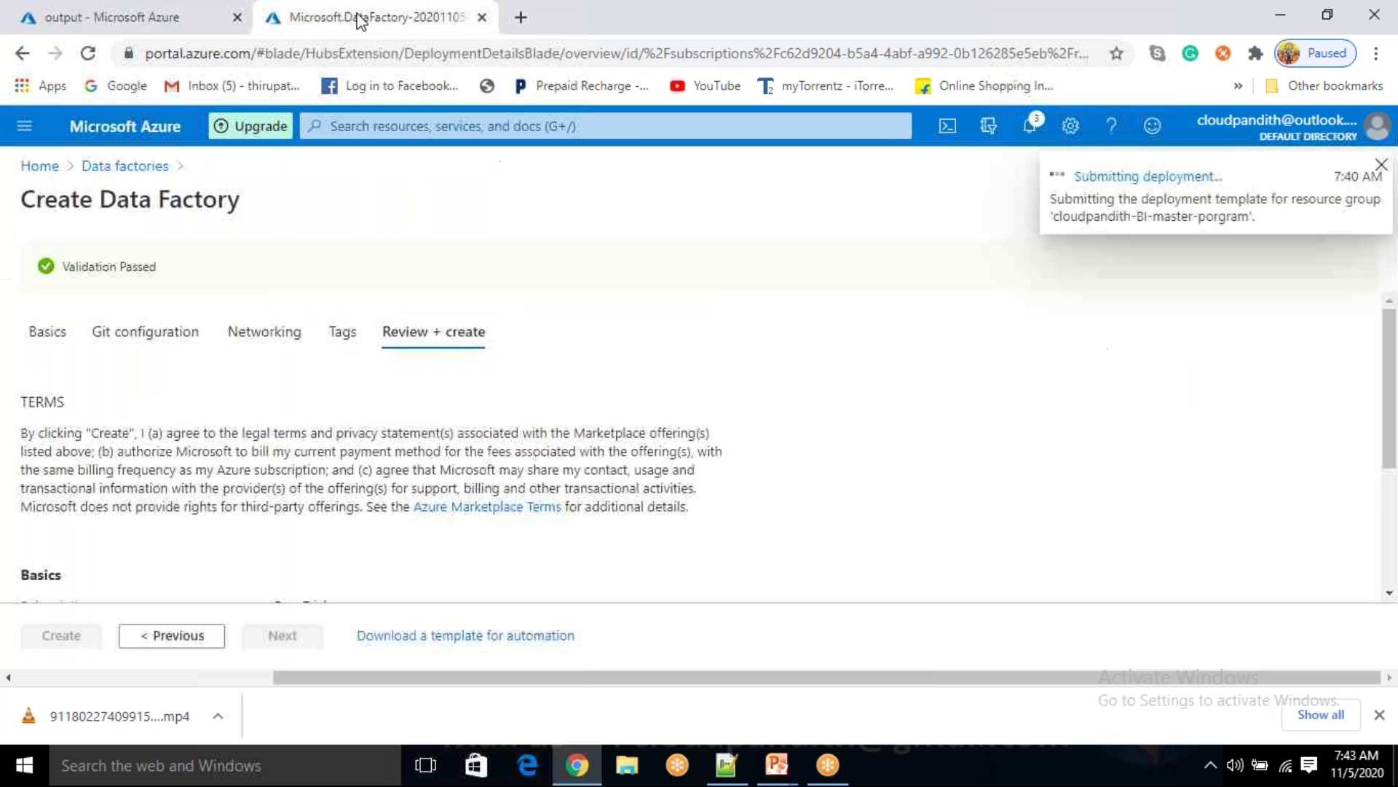
{"action": "left_click", "coordinate": [442, 558]}
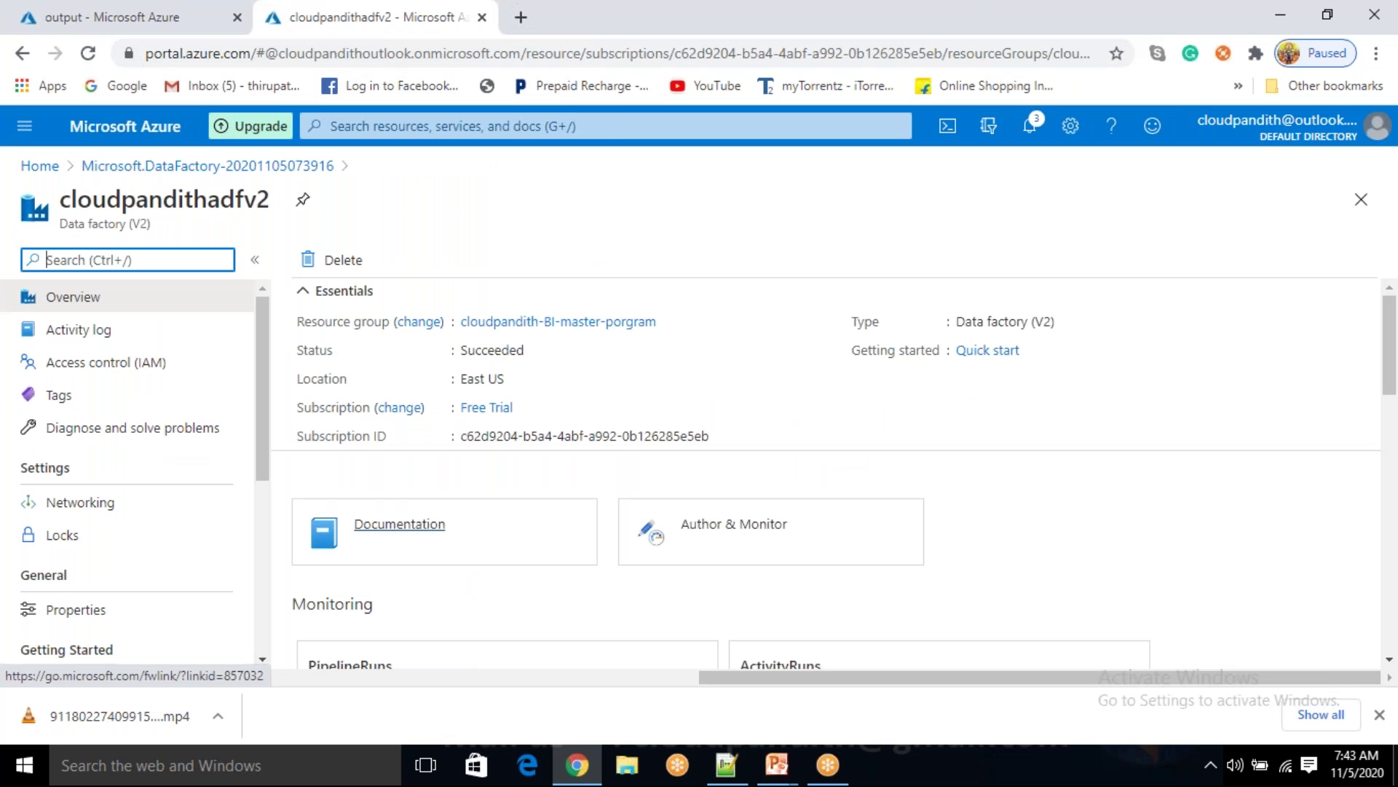
{"action": "left_click_drag", "start_coordinate": [1318, 552], "coordinate": [509, 699]}
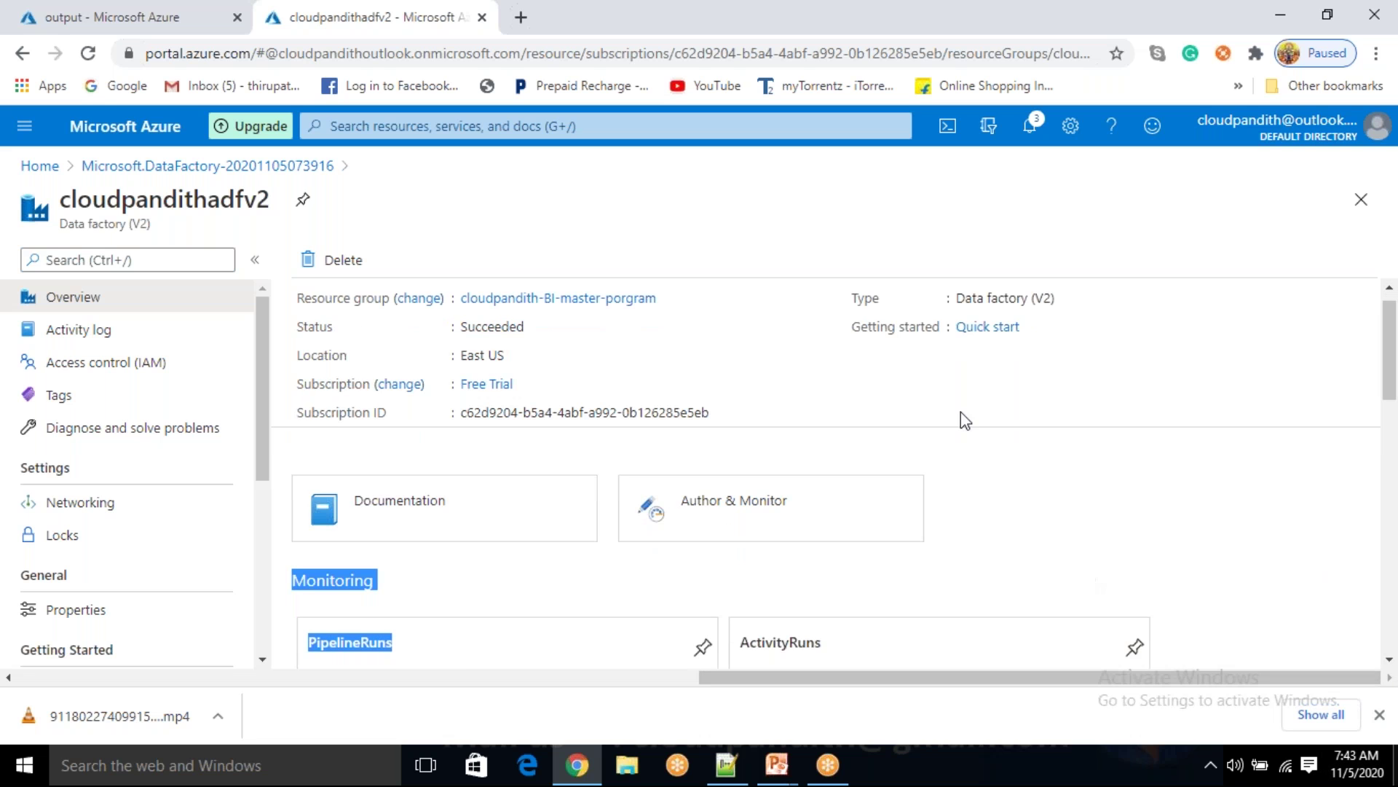
- Launch Author & Monitor for cloudpandithadfv2 and open the linked services management page
{"action": "left_click", "coordinate": [801, 521]}
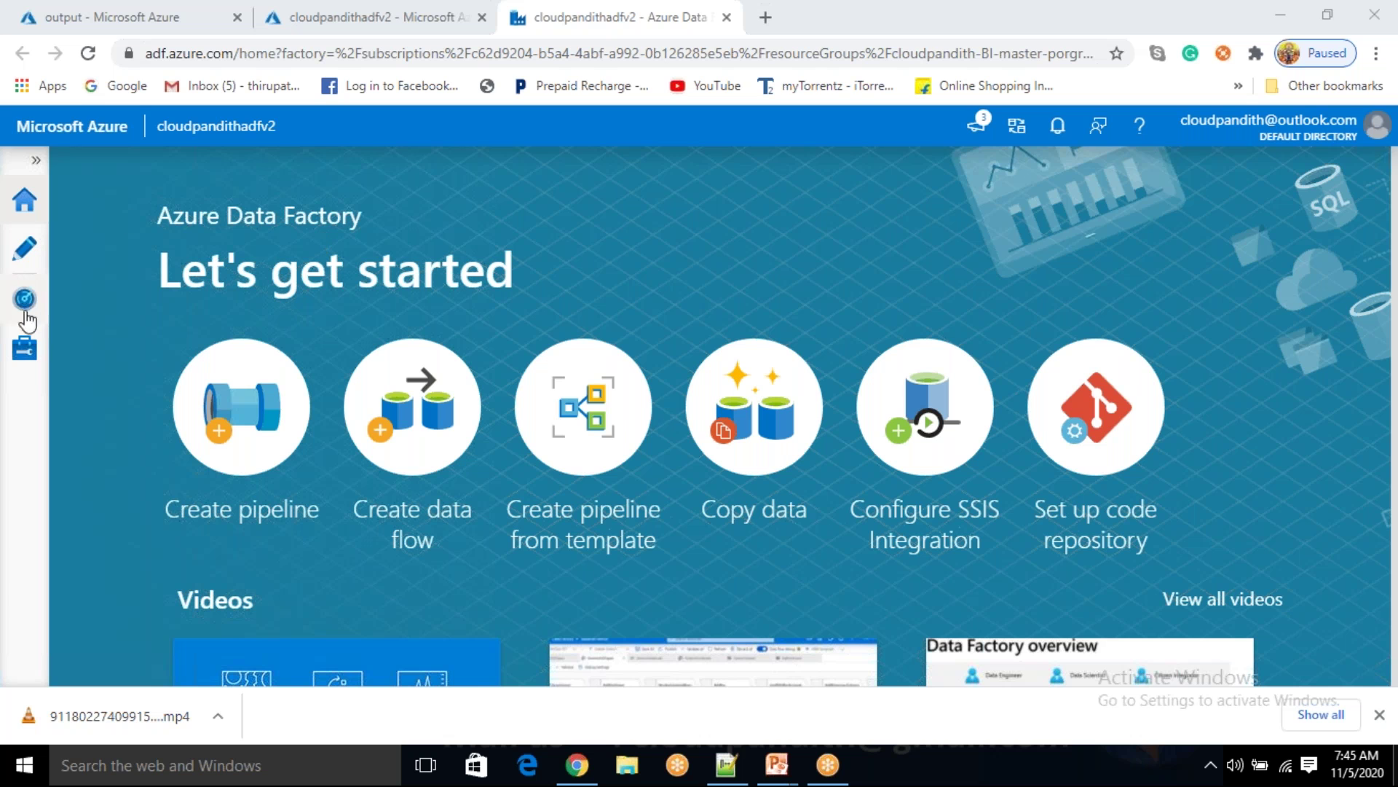
{"action": "left_click", "coordinate": [25, 351]}
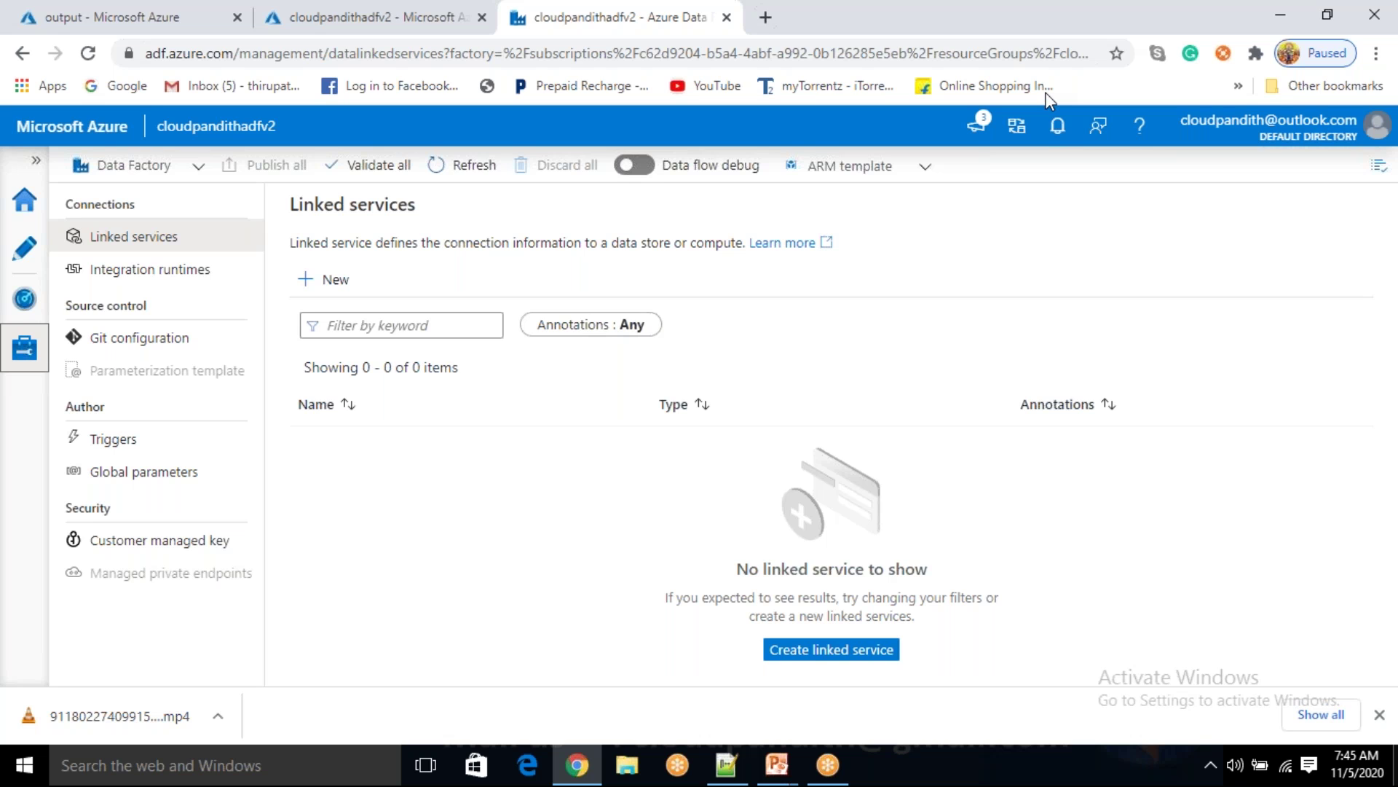
{"action": "left_click", "coordinate": [435, 506]}
- Return to the cloudpandithcust storage account and check the files in its input container, briefly opening cust_data.csv
{"action": "left_click", "coordinate": [181, 14]}
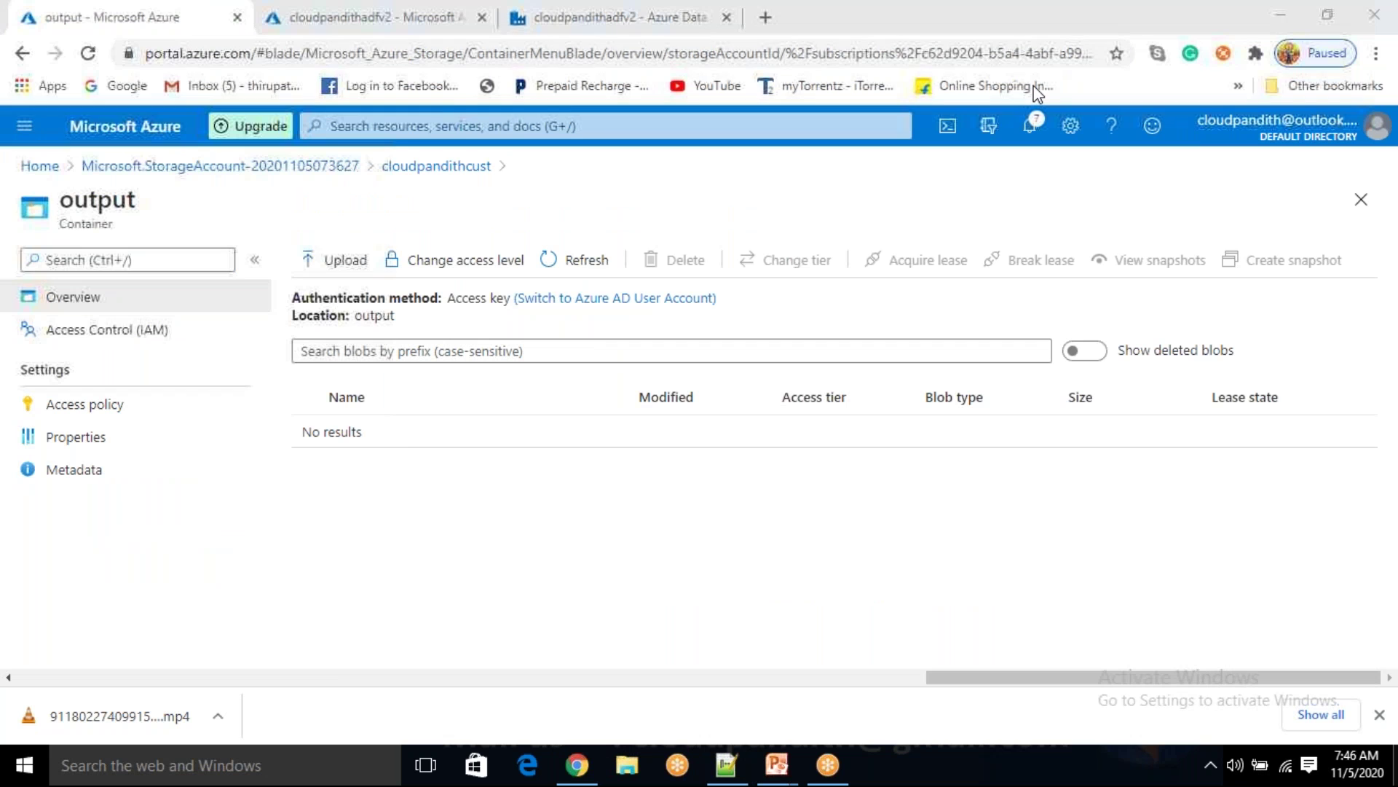
{"action": "left_click", "coordinate": [428, 173]}
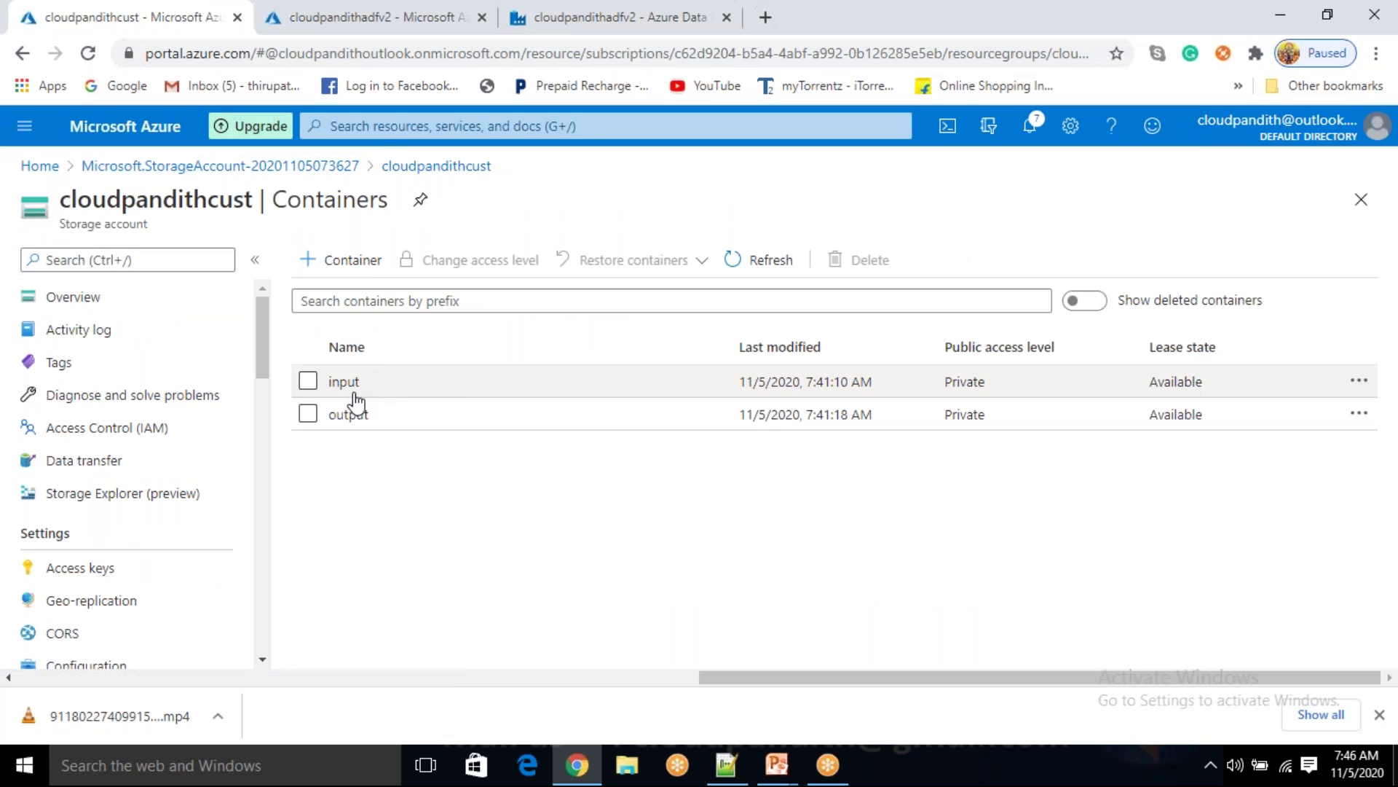
{"action": "left_click", "coordinate": [343, 381]}
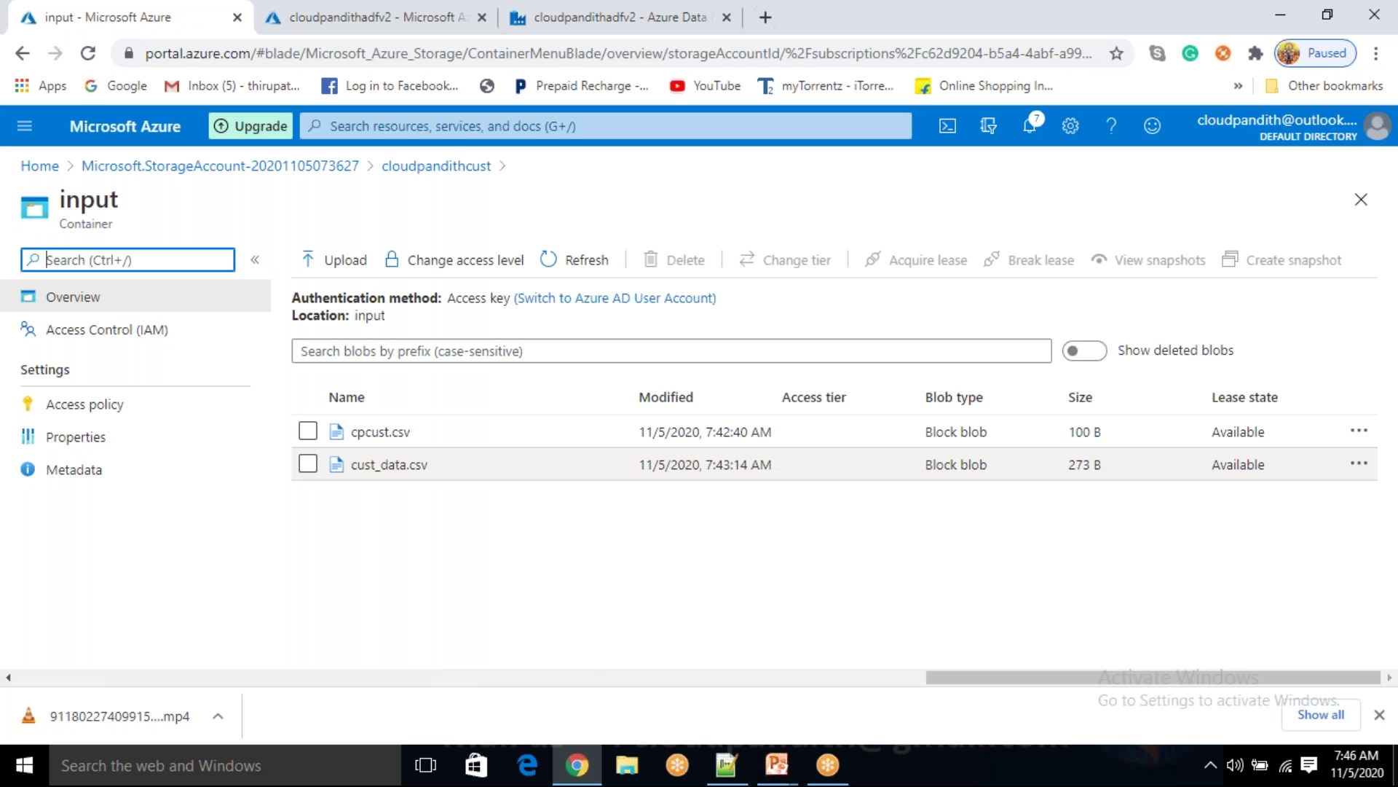
{"action": "left_click", "coordinate": [389, 464]}
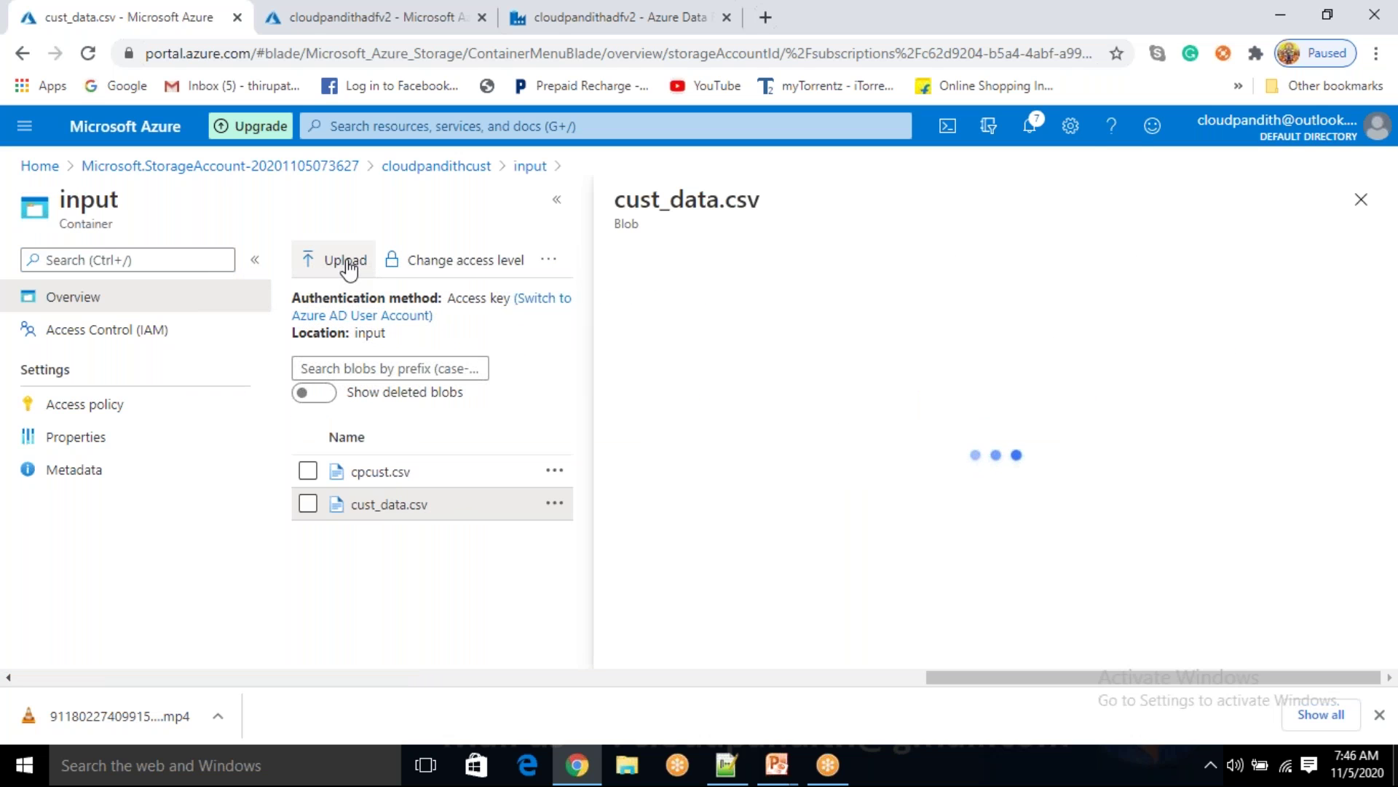
{"action": "left_click", "coordinate": [1361, 198]}
- Review the available blob types in the advanced upload options of the input container, and close the upload form without uploading
{"action": "left_click", "coordinate": [335, 260]}
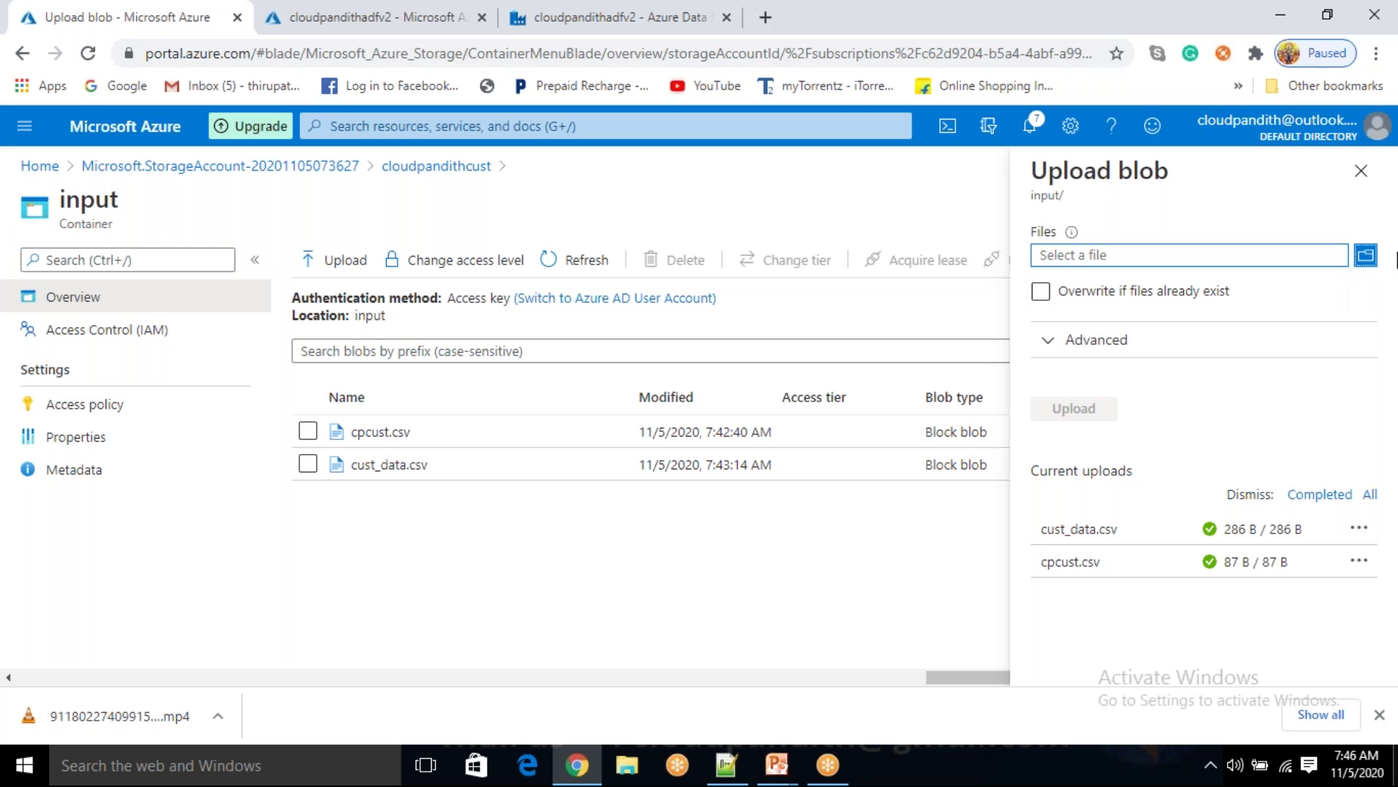
{"action": "left_click", "coordinate": [1098, 351]}
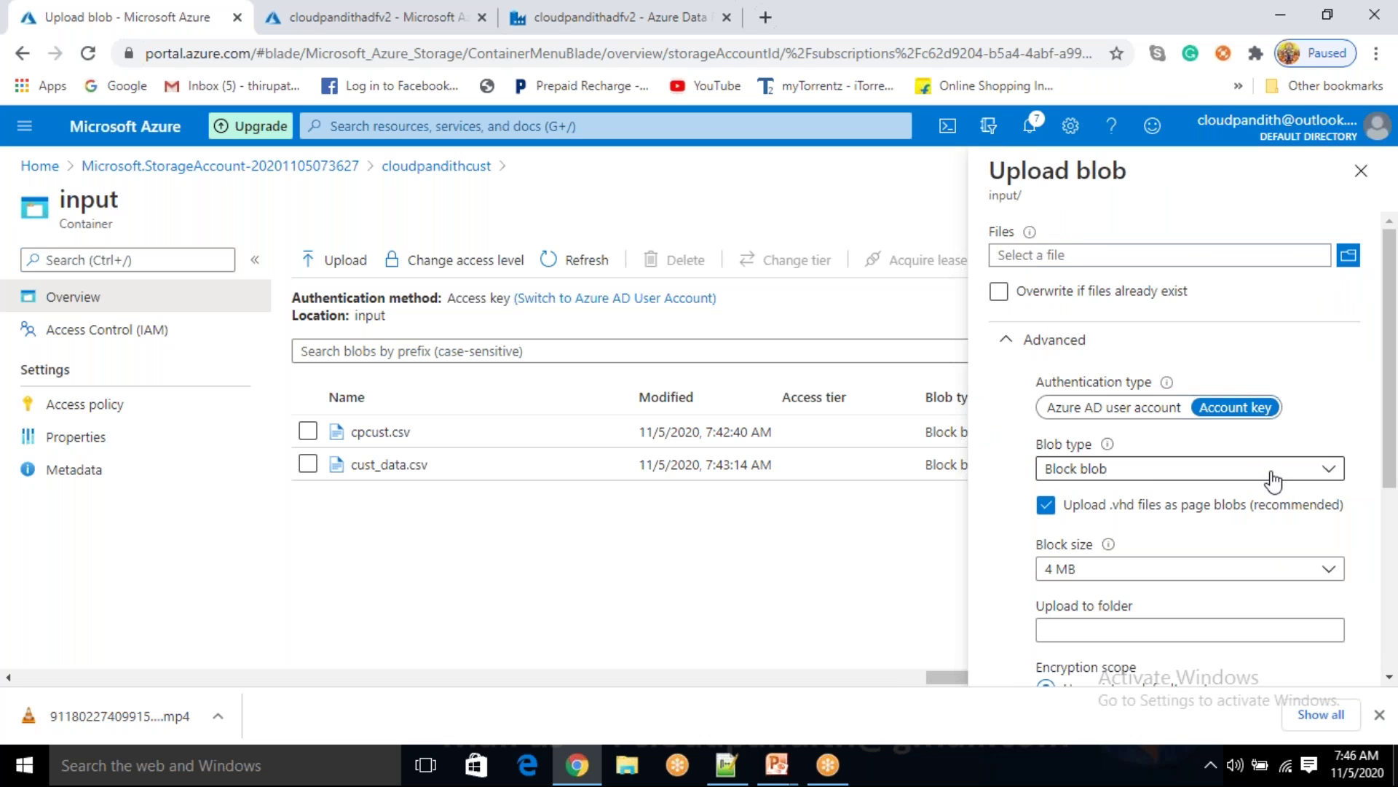
{"action": "left_click", "coordinate": [1327, 470]}
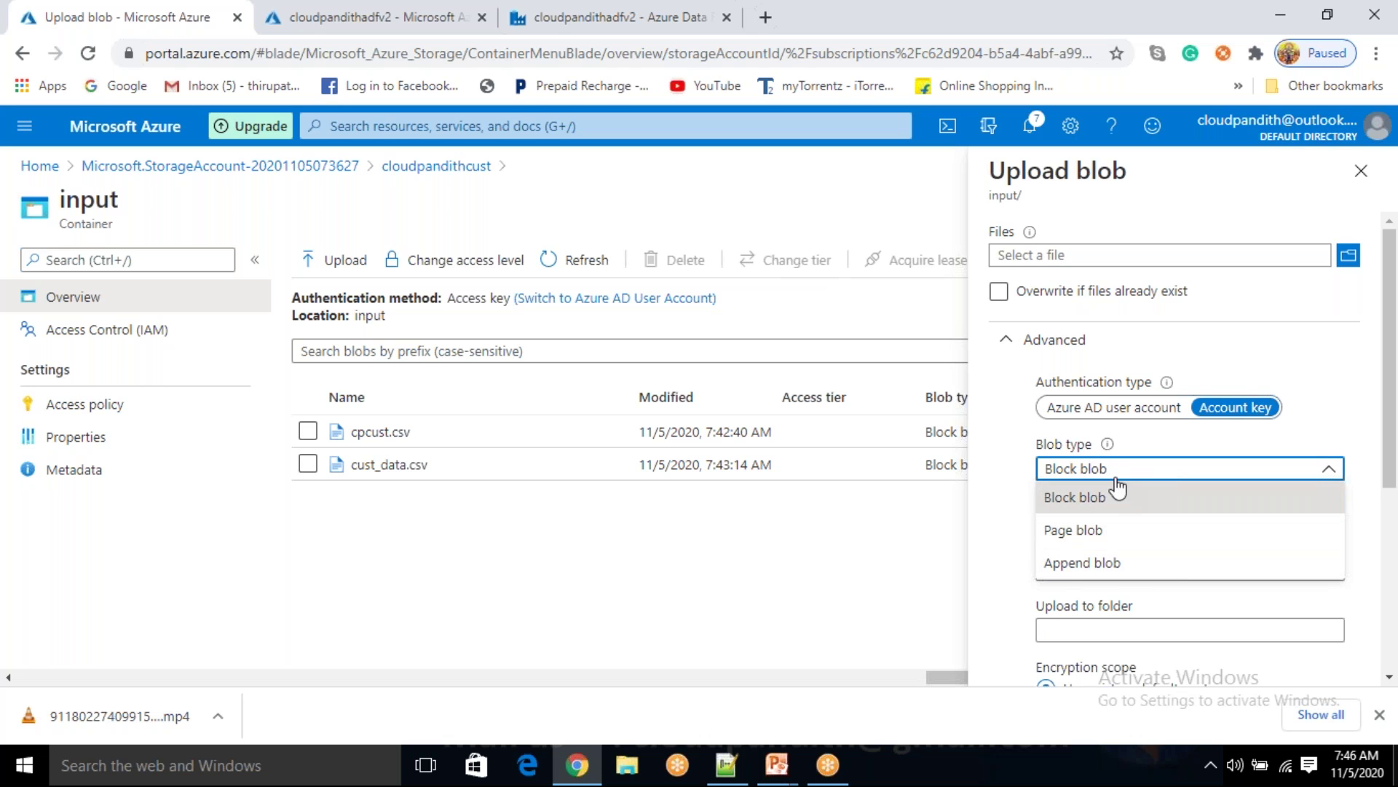
{"action": "left_click", "coordinate": [1005, 426]}
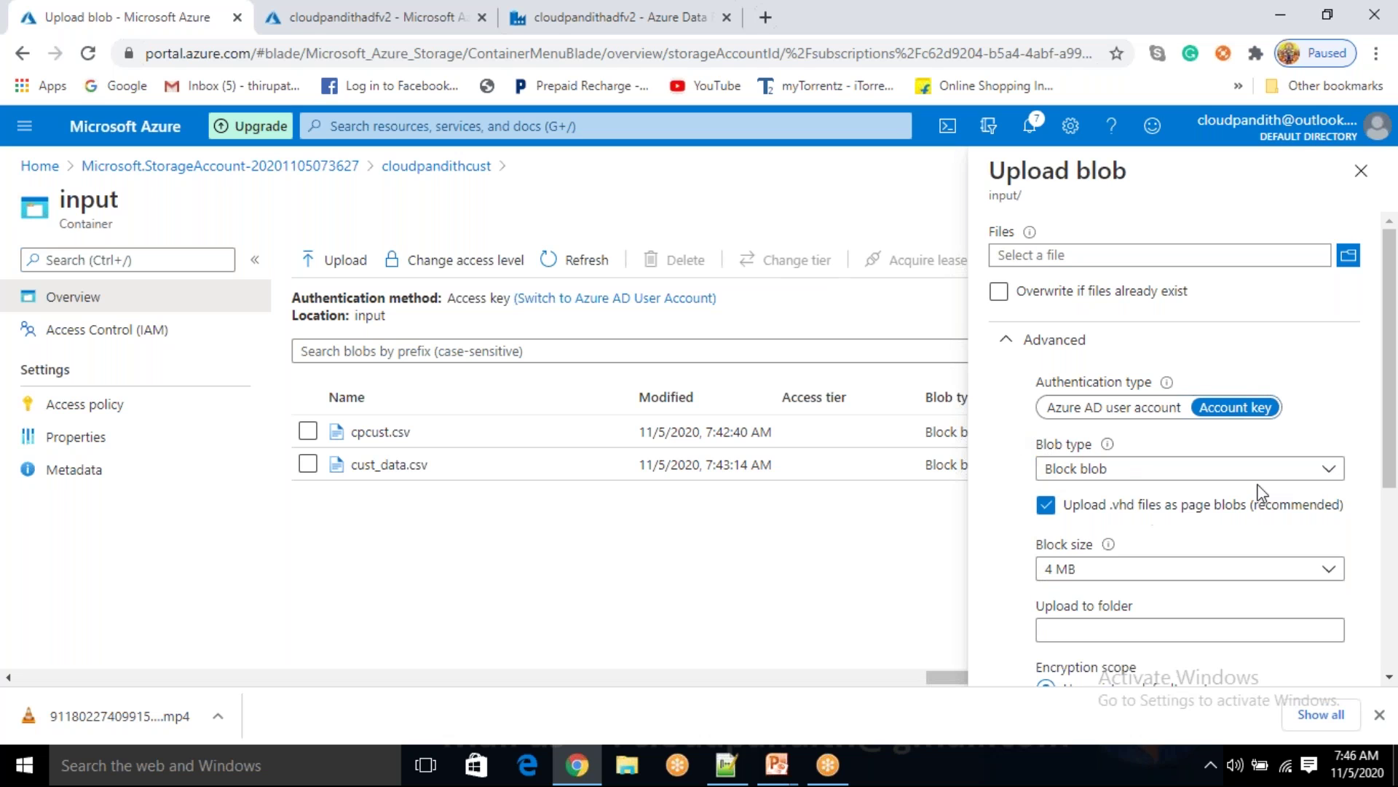
{"action": "left_click", "coordinate": [1075, 470]}
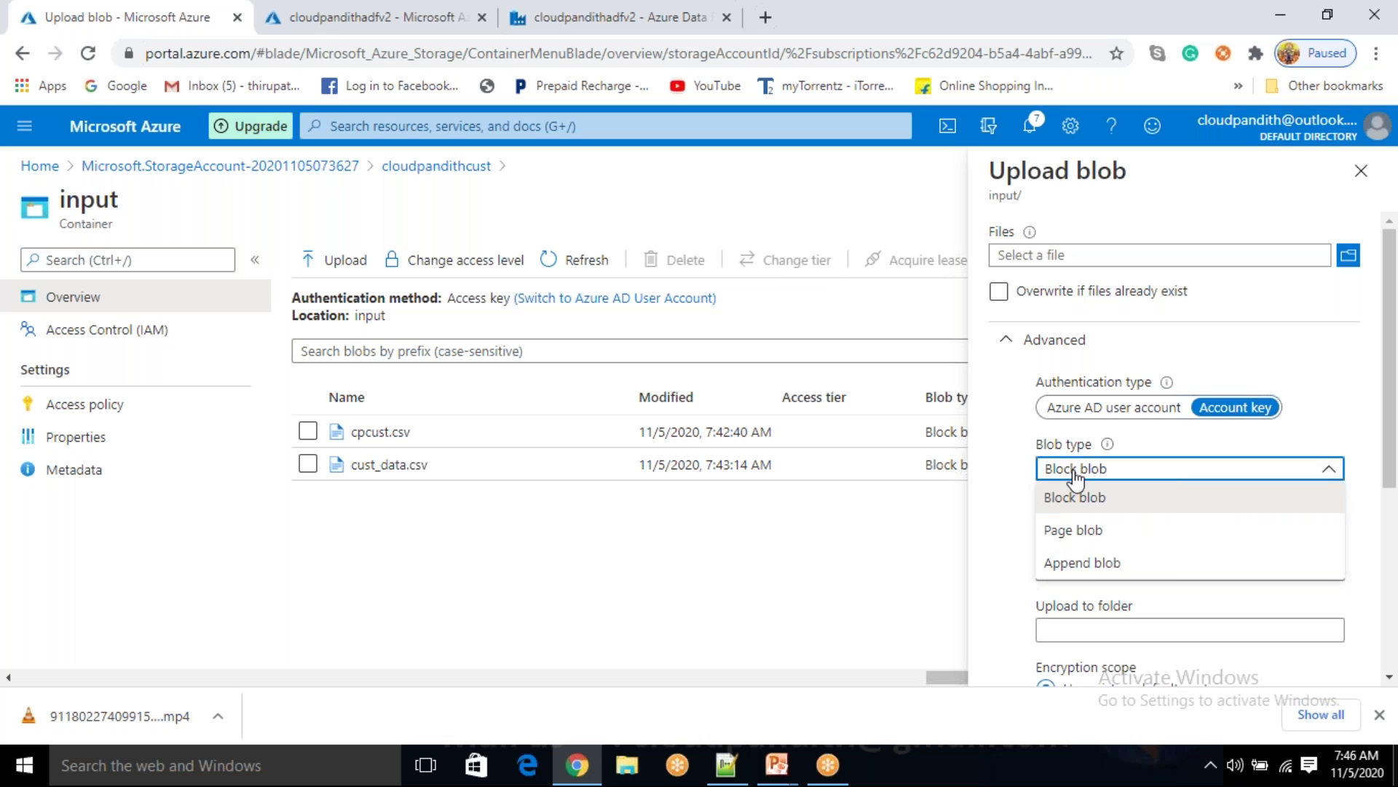
{"action": "left_click", "coordinate": [1361, 175]}
{"action": "left_click", "coordinate": [1362, 175]}
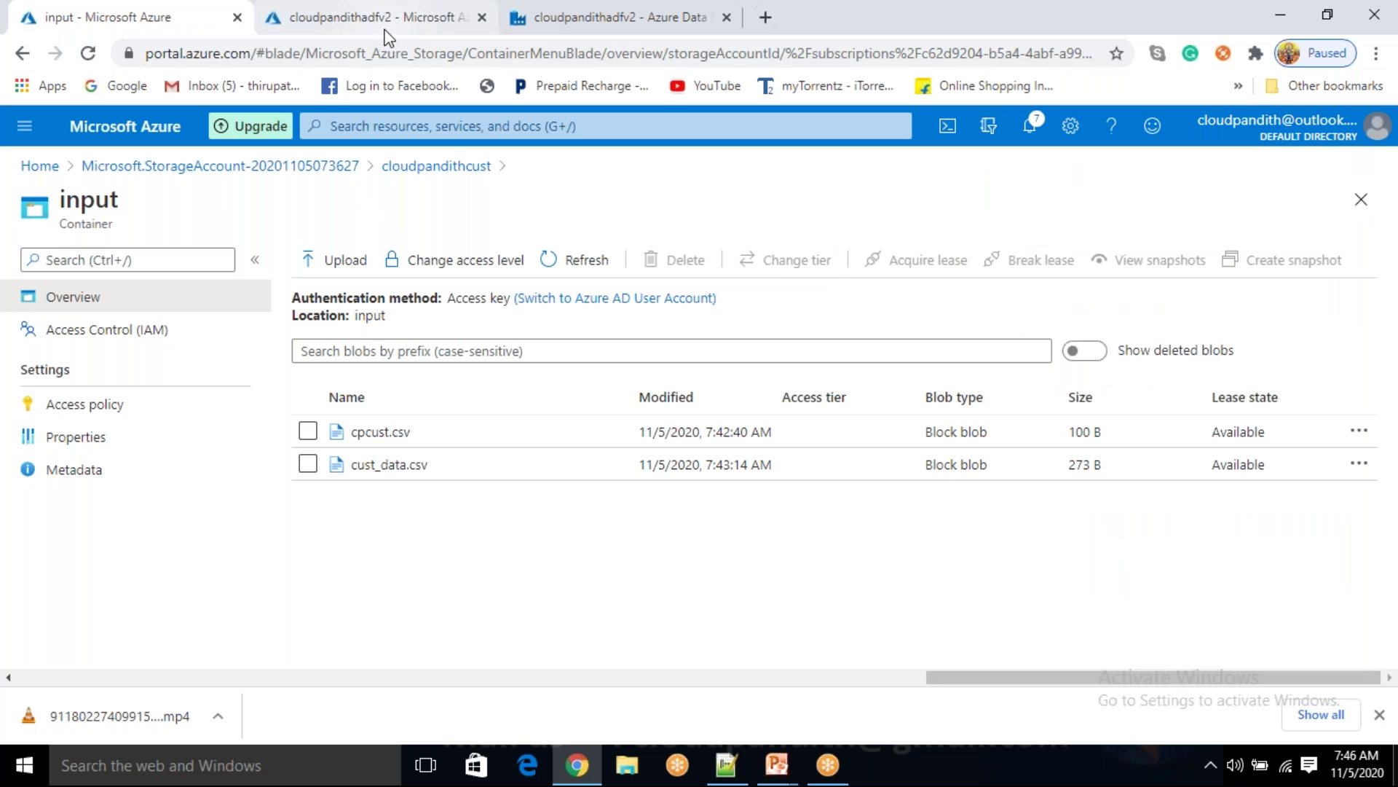
- Switch back to the data factory, revisit its portal overview, and look at the integration runtimes in its management area
{"action": "left_click", "coordinate": [604, 32]}
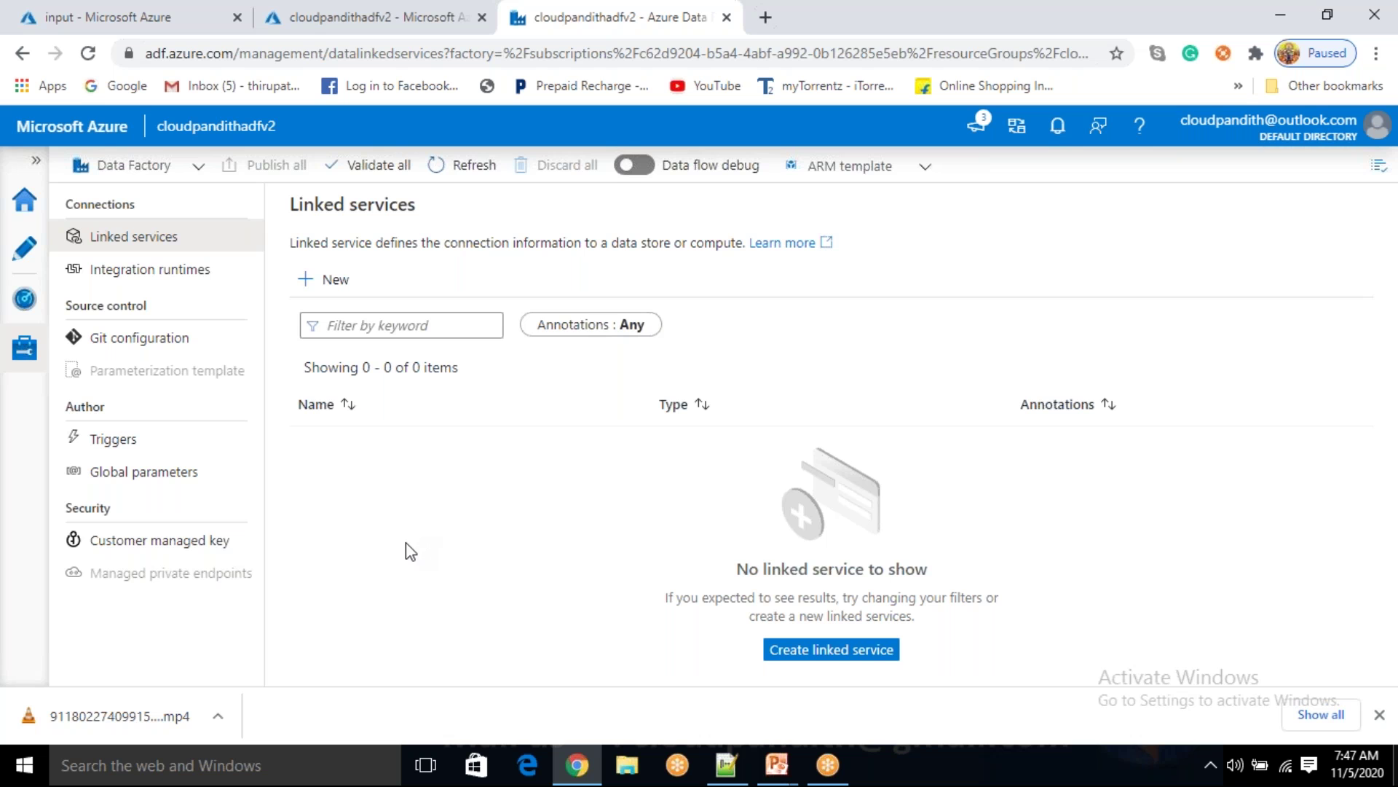
{"action": "left_click", "coordinate": [312, 16]}
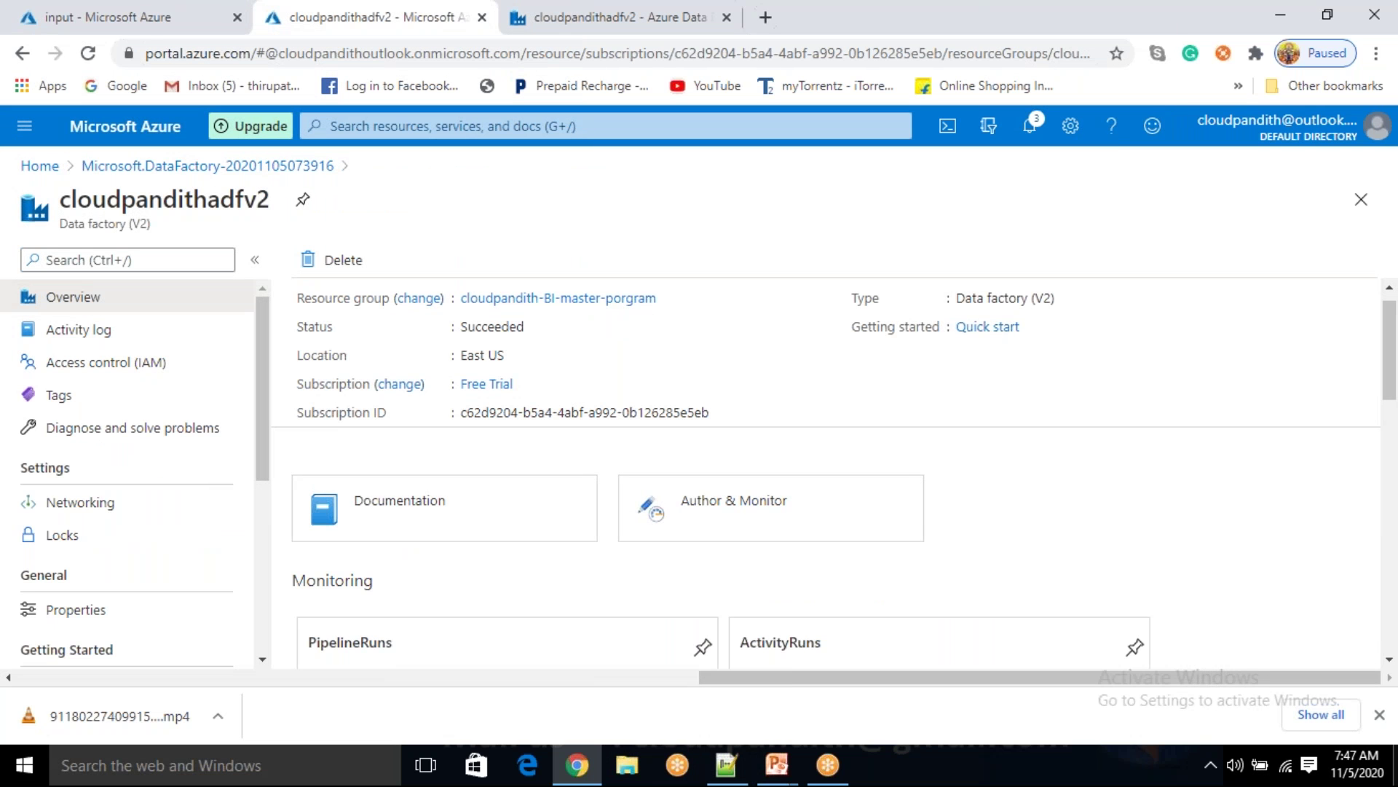
{"action": "left_click", "coordinate": [539, 33]}
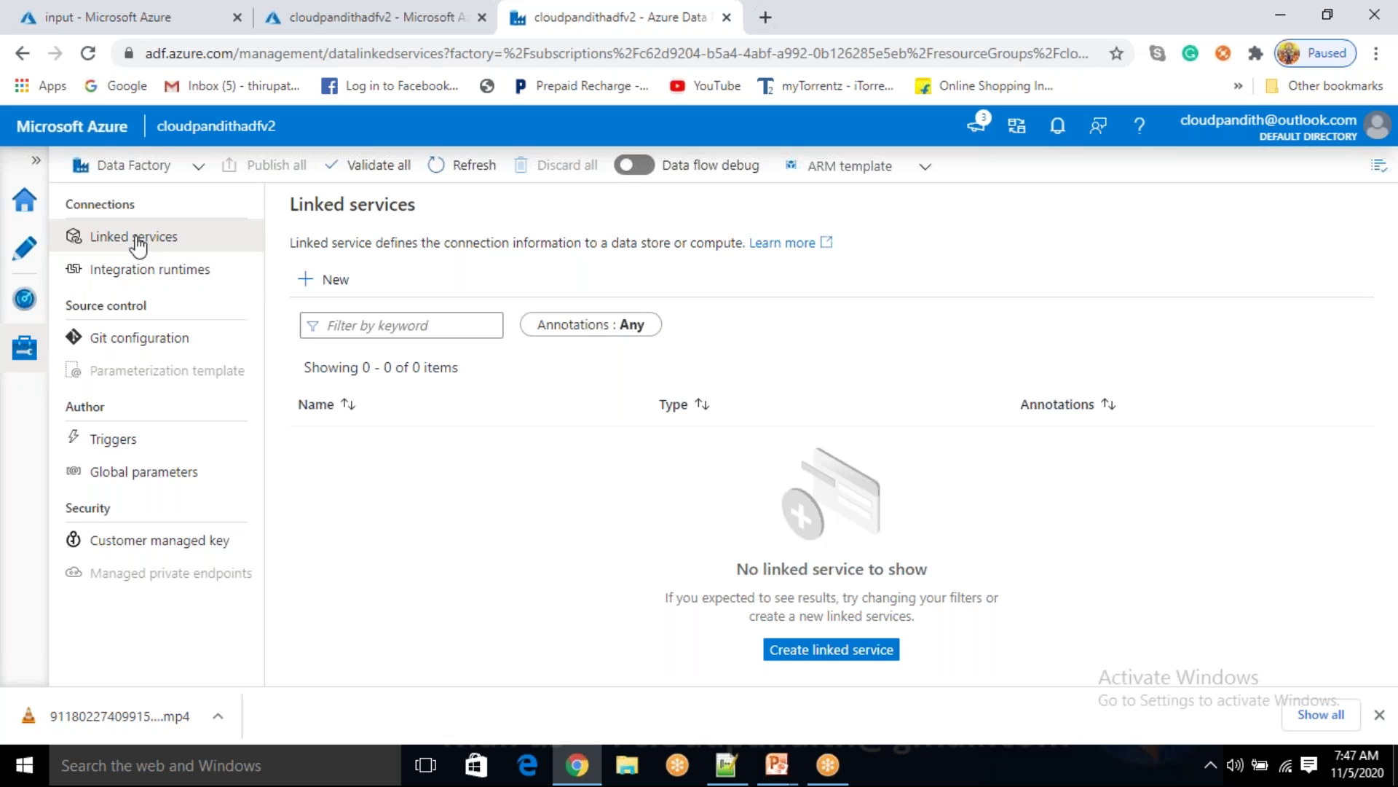
{"action": "left_click", "coordinate": [178, 276]}
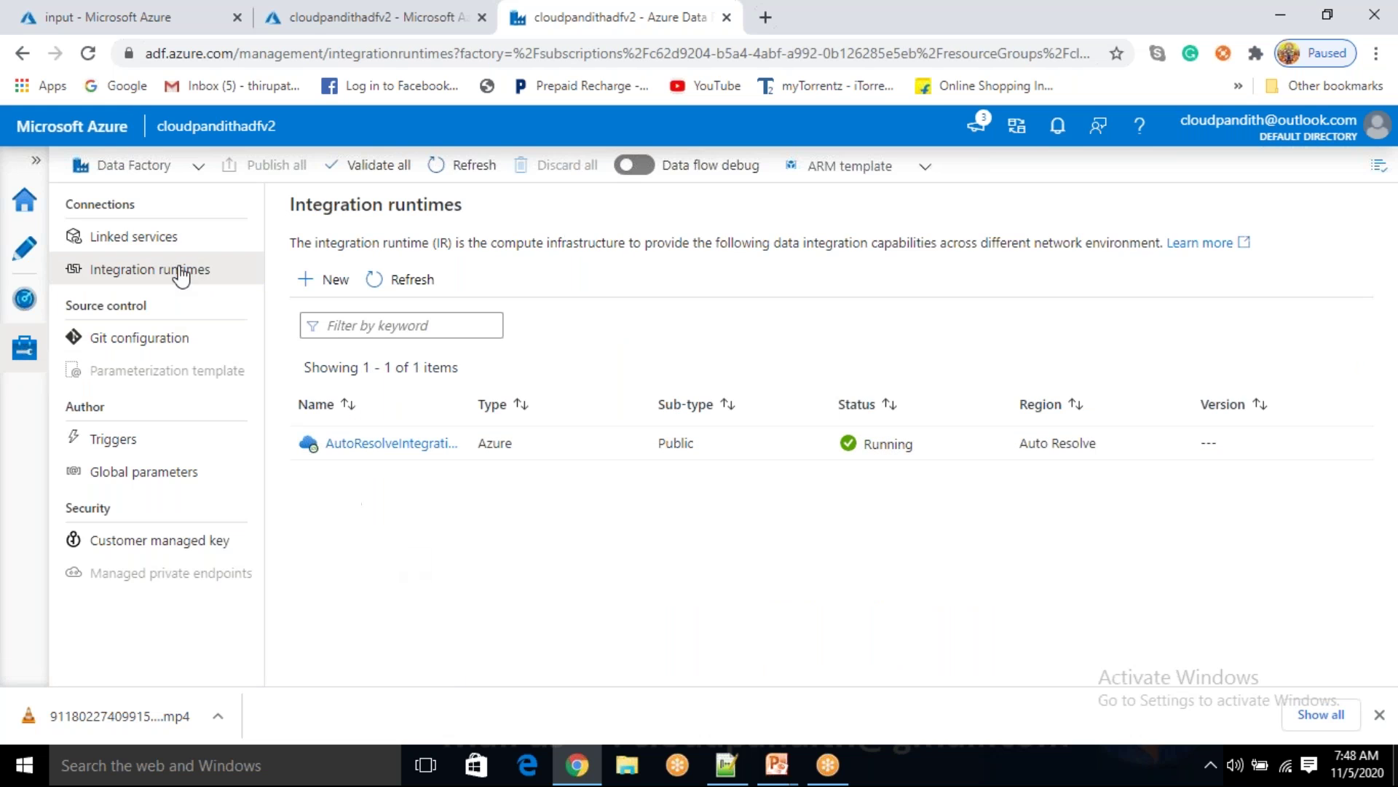
- Start a new linked service of type Azure Blob Storage and name it LS_ABS
{"action": "left_click", "coordinate": [179, 241]}
{"action": "left_click", "coordinate": [331, 288]}
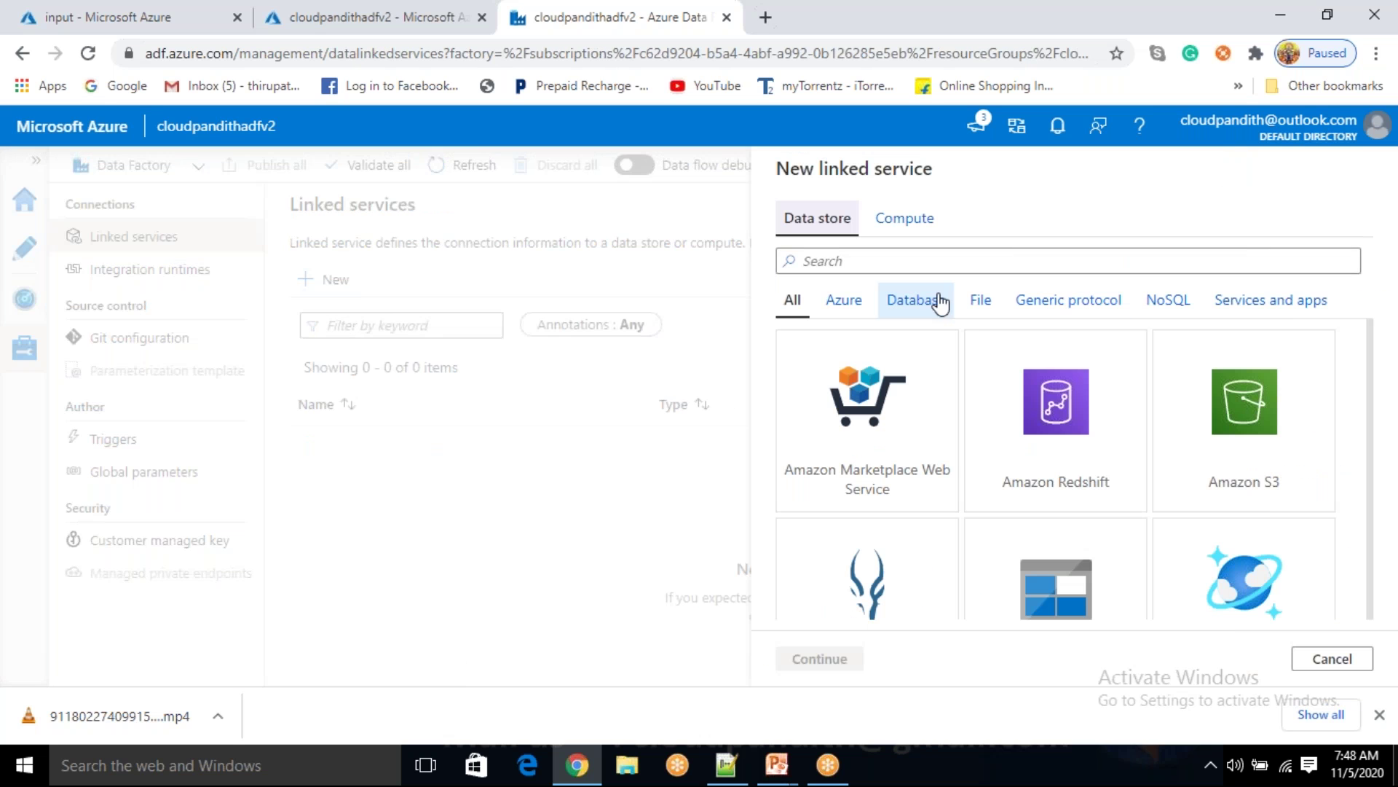
{"action": "left_click", "coordinate": [1046, 576]}
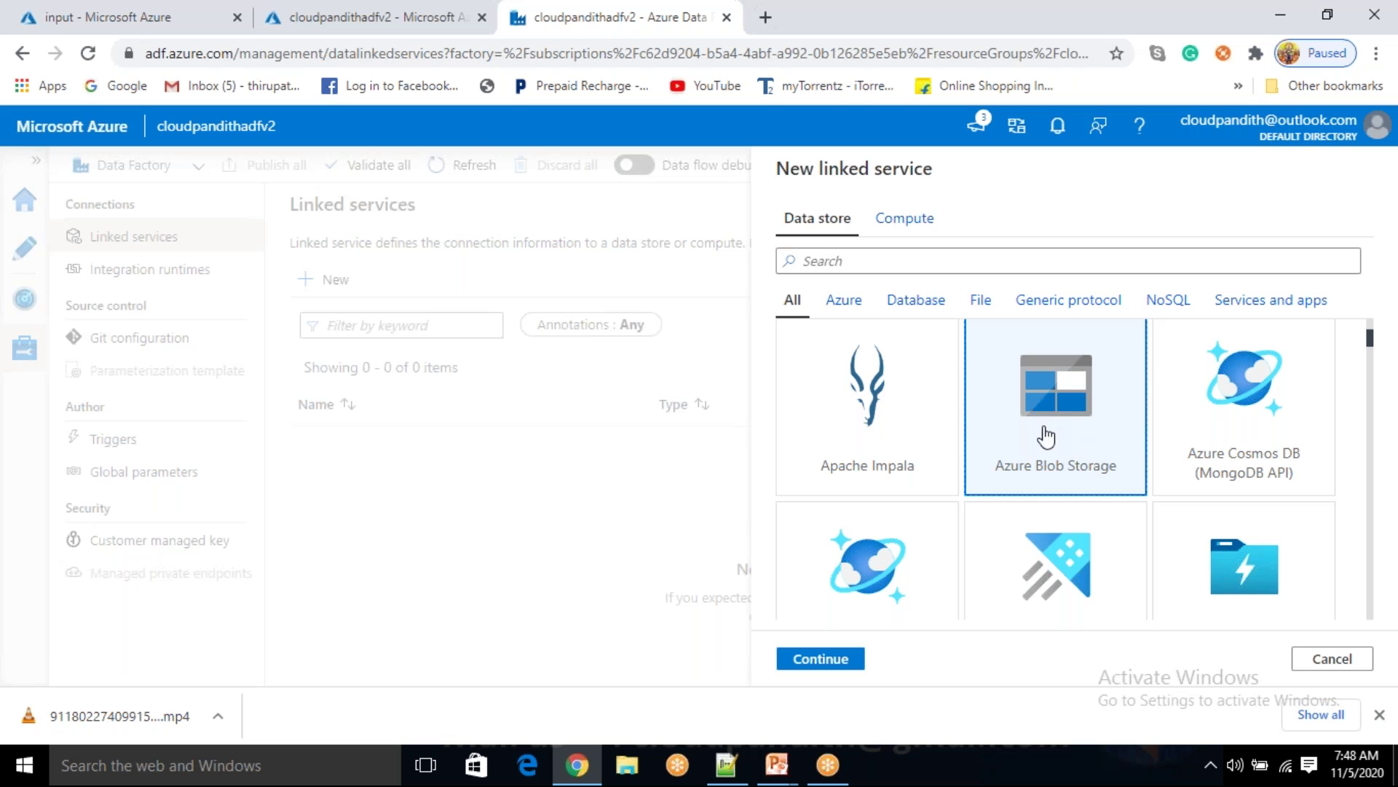
{"action": "left_click", "coordinate": [820, 659]}
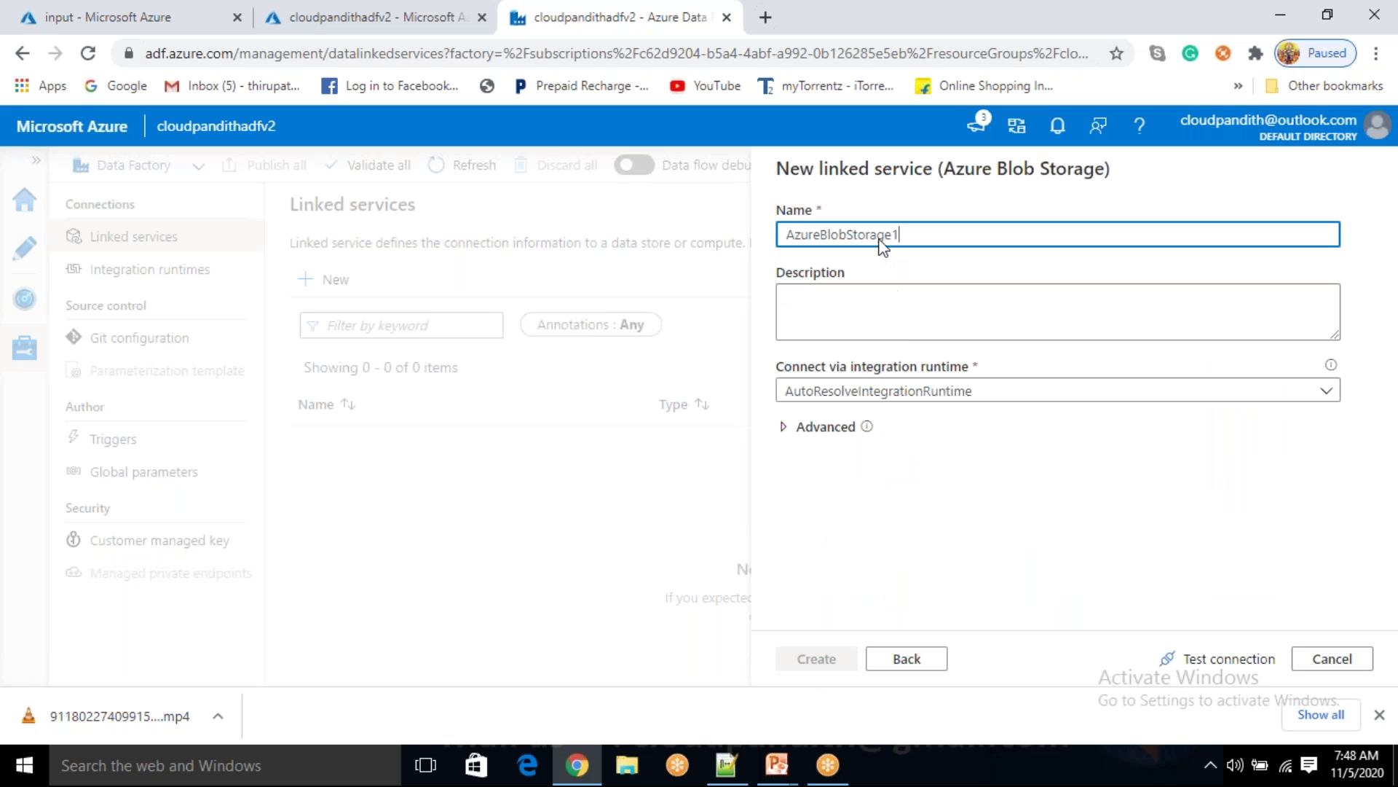
{"action": "left_click_drag", "start_coordinate": [923, 233], "coordinate": [719, 236]}
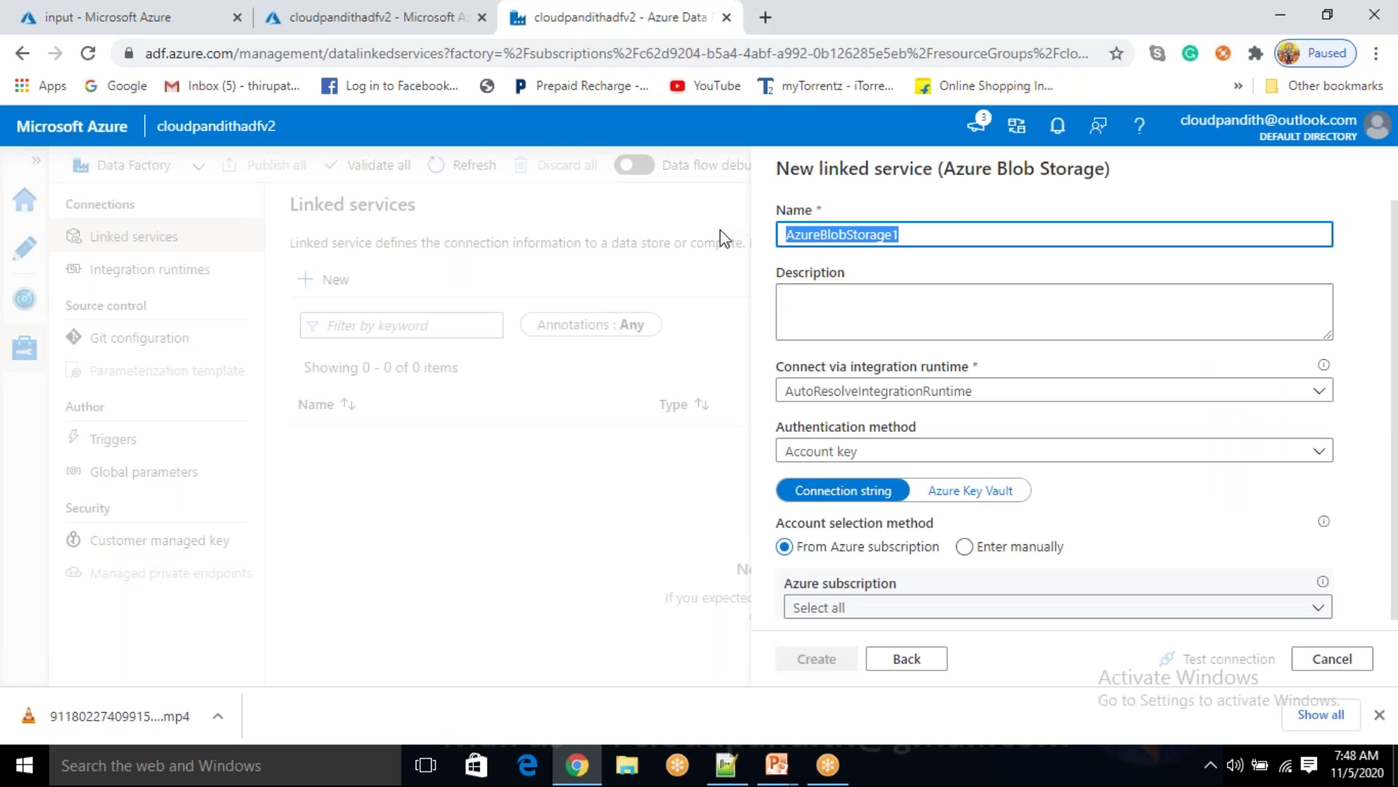
{"action": "key", "text": "BackSpace"}
{"action": "type", "text": "LS_ABS"}
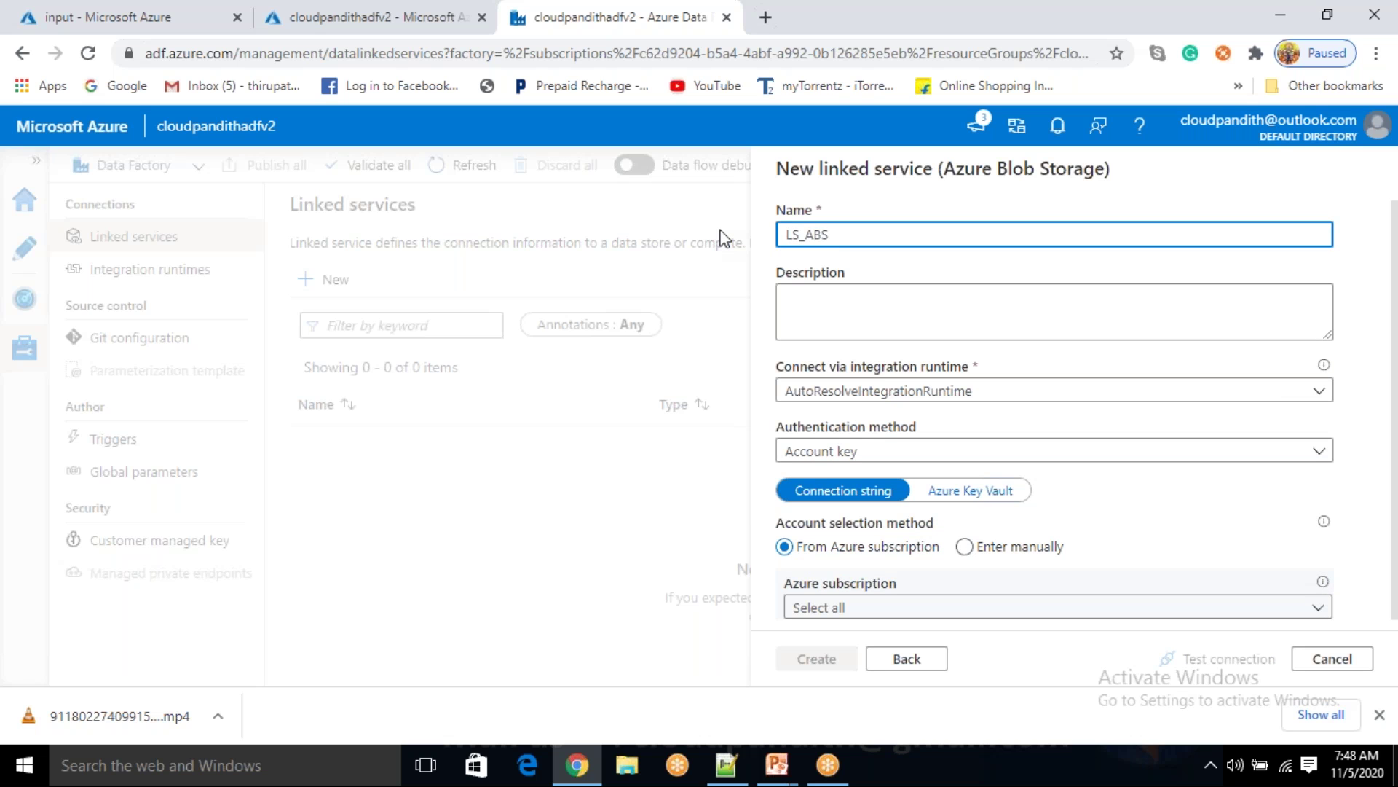
{"action": "left_click_drag", "start_coordinate": [804, 234], "coordinate": [831, 234]}
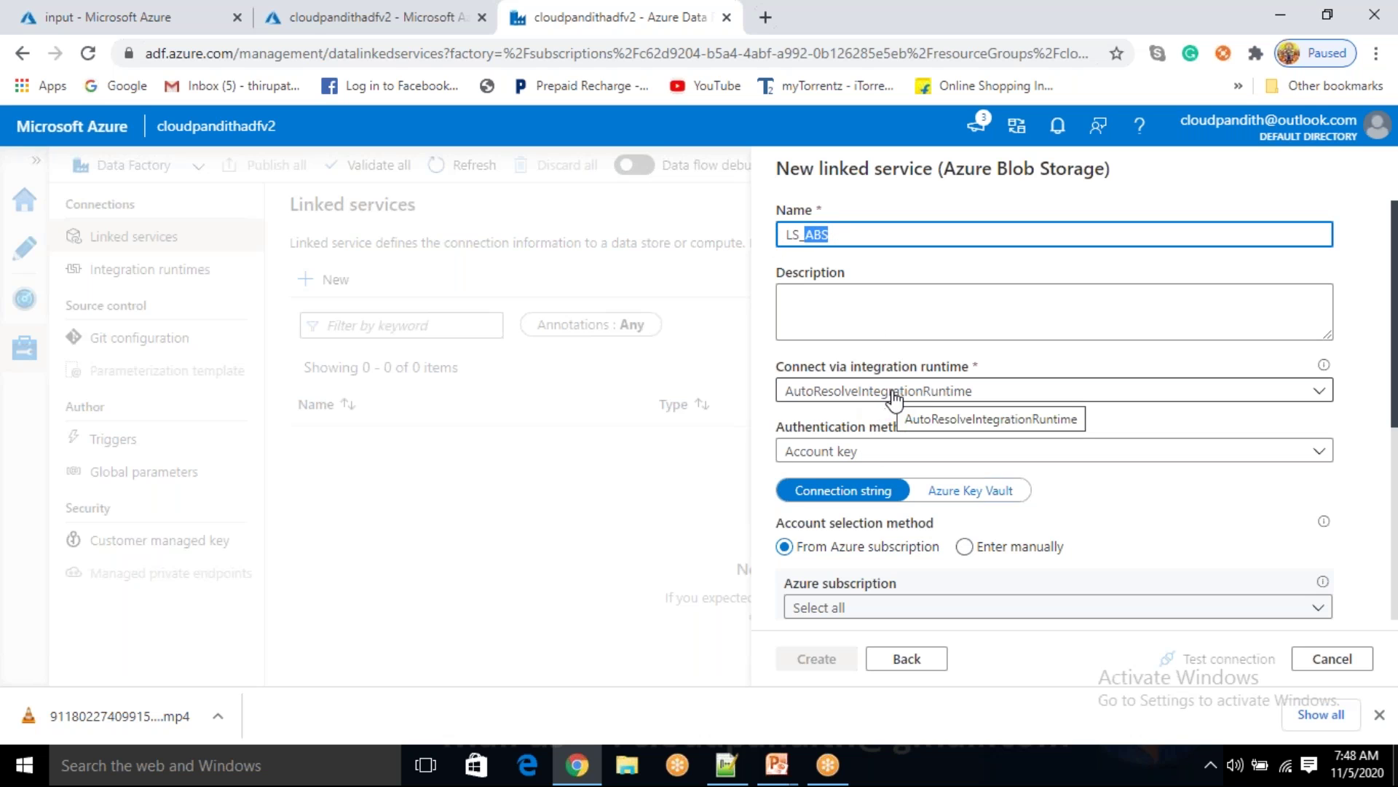
- Set the linked service to Account key authentication with the Free Trial subscription and the cloudpandithcust storage account
{"action": "scroll", "coordinate": [895, 399], "scroll_direction": "down", "scroll_amount": 1}
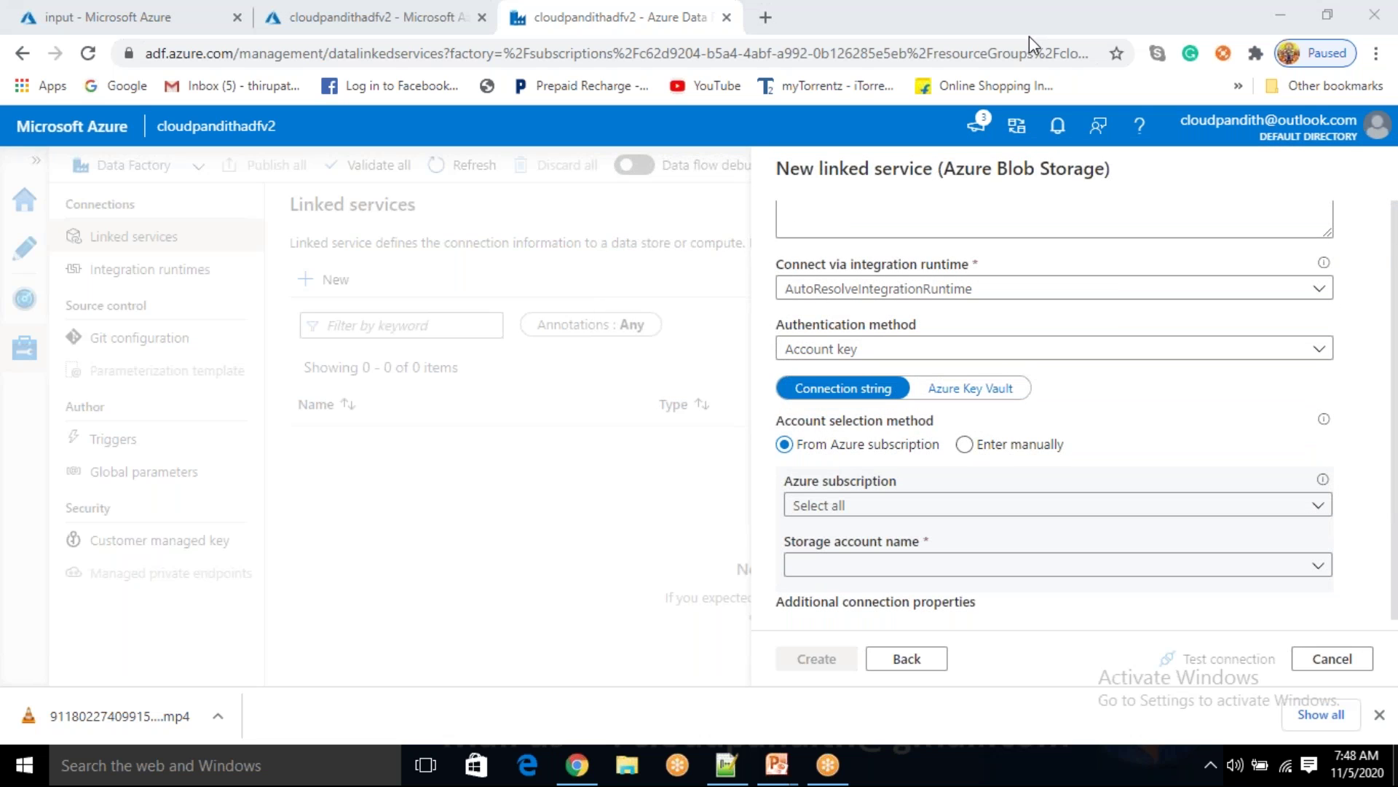
{"action": "left_click", "coordinate": [879, 351]}
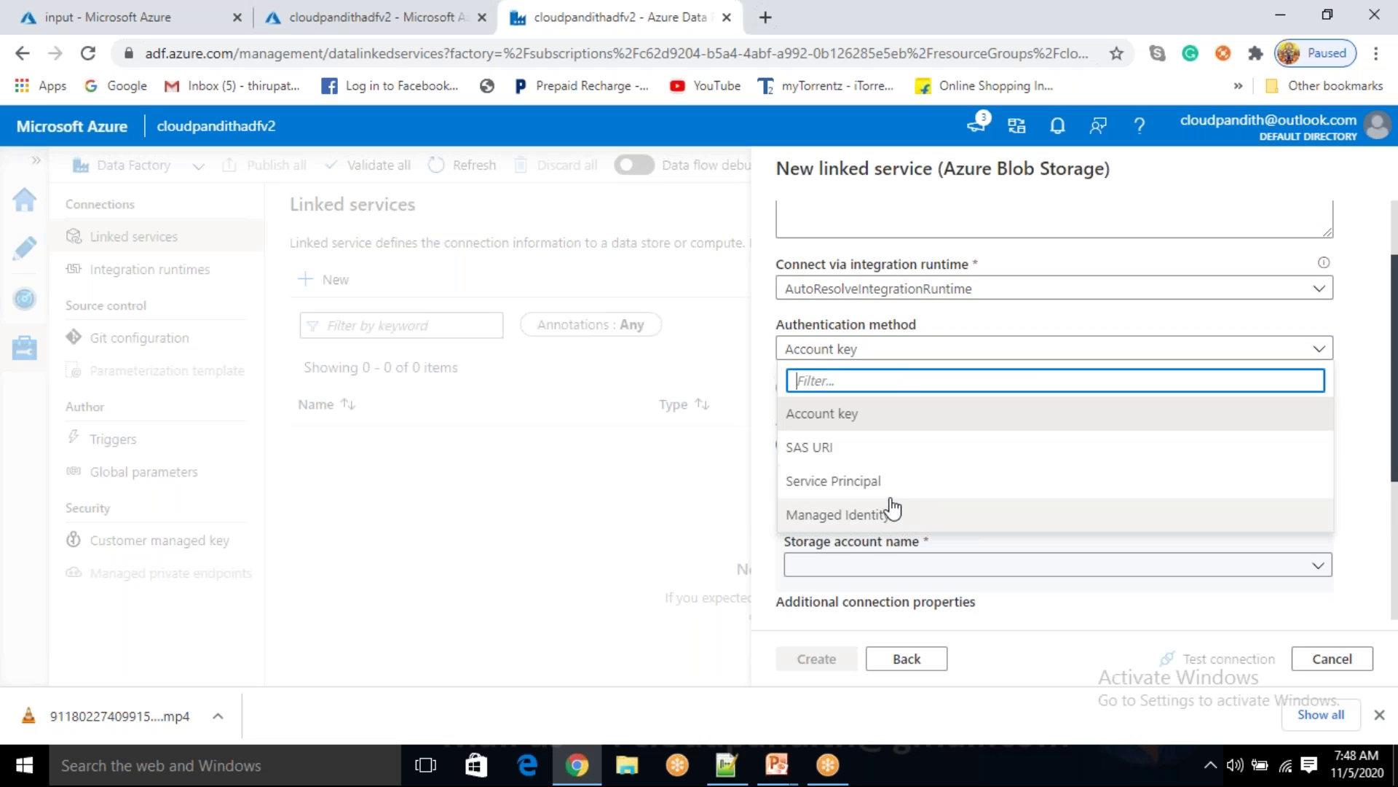
{"action": "left_click", "coordinate": [887, 411]}
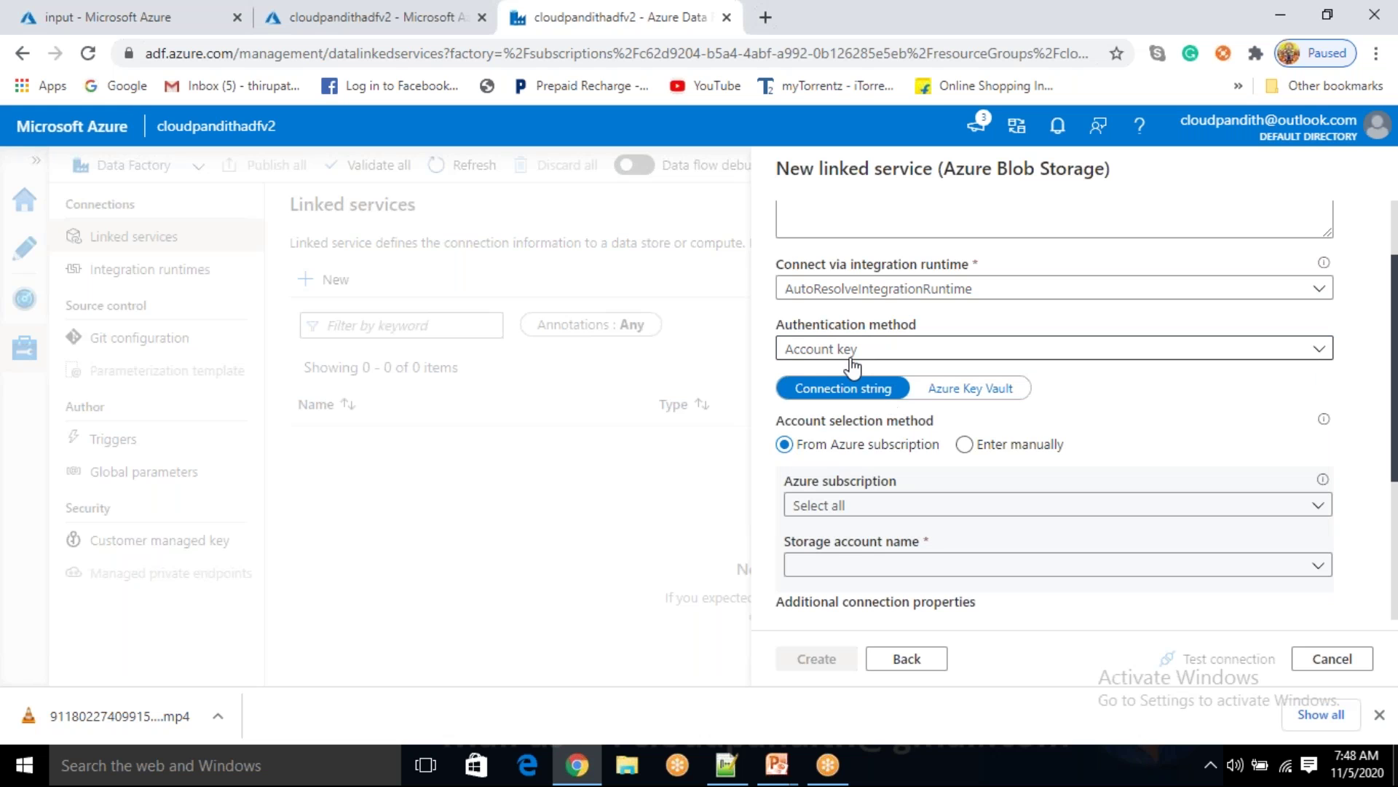
{"action": "scroll", "coordinate": [852, 360], "scroll_direction": "down", "scroll_amount": 1}
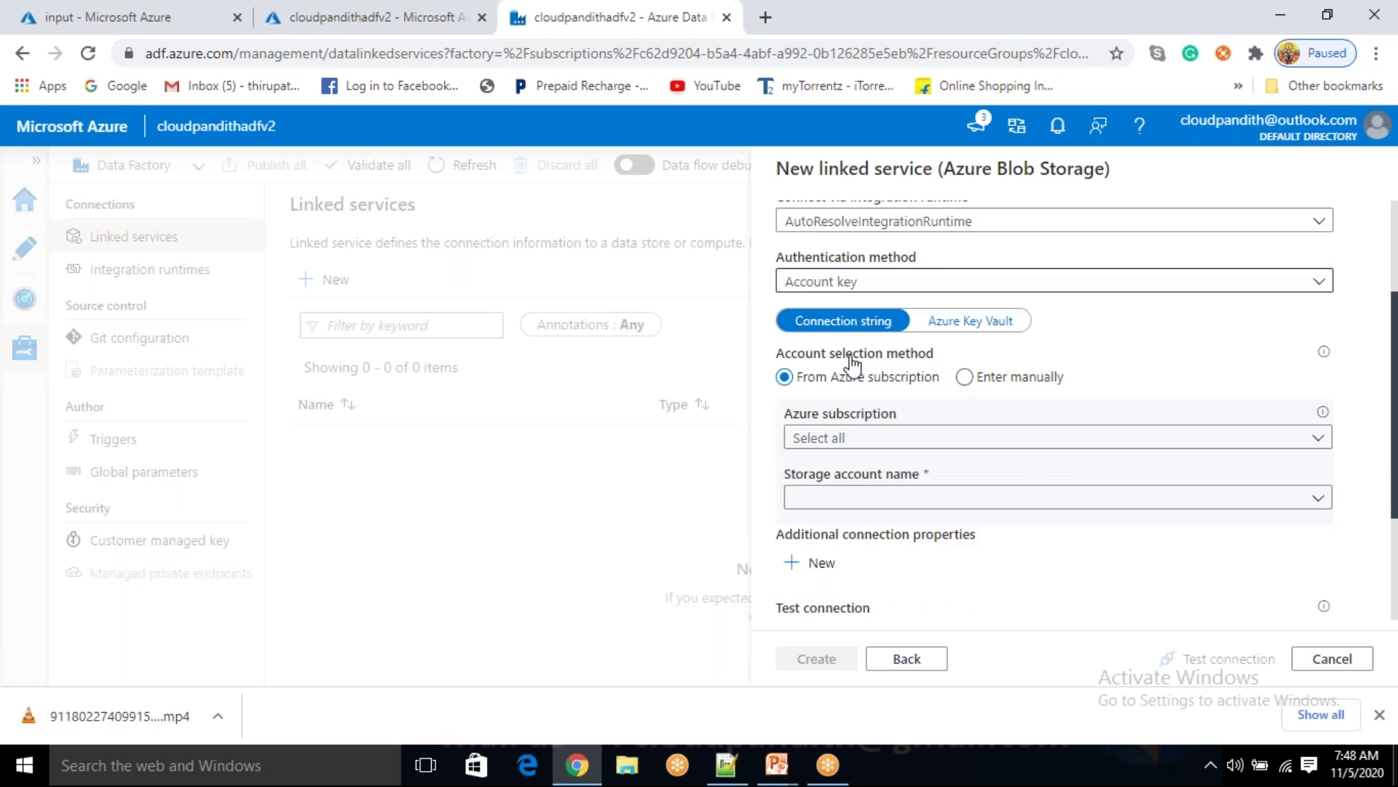
{"action": "left_click", "coordinate": [867, 403]}
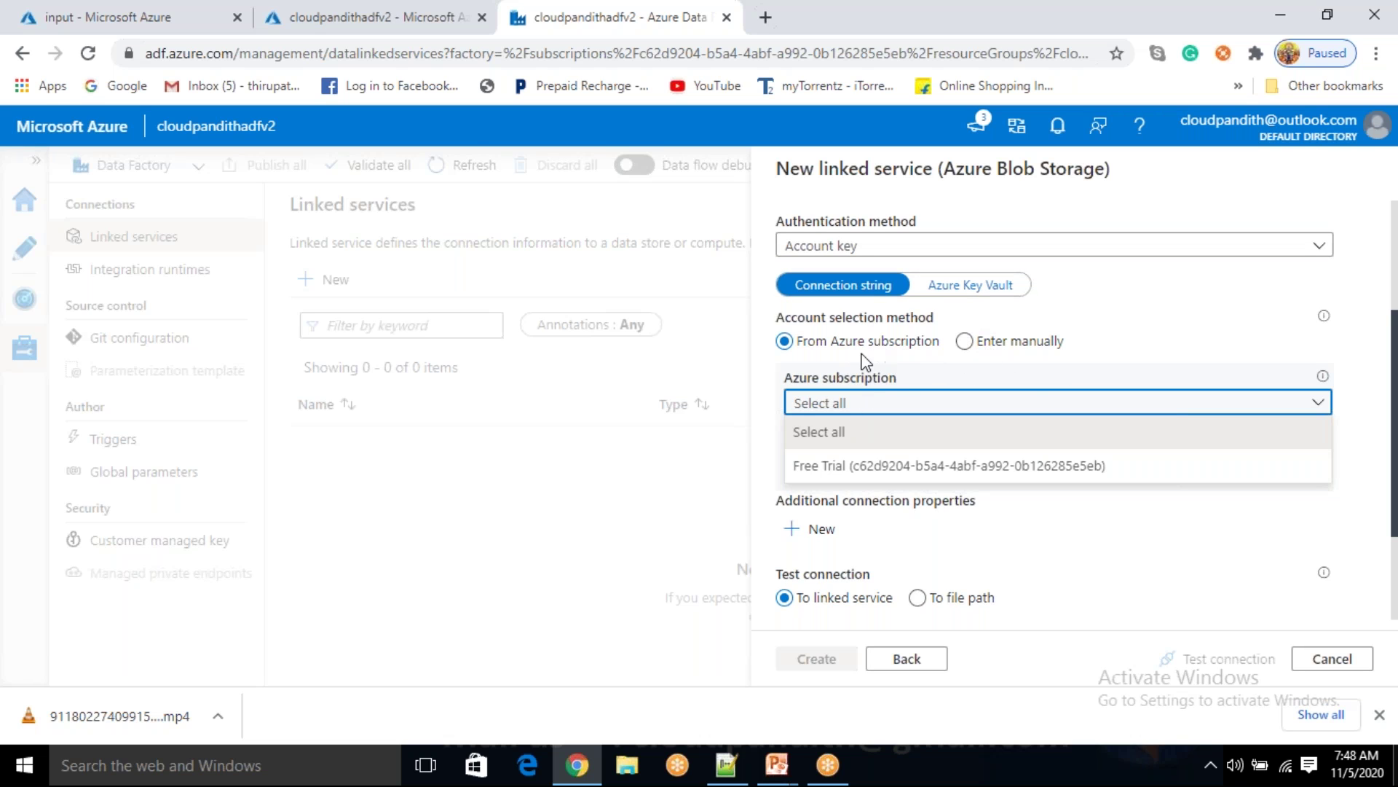
{"action": "left_click", "coordinate": [890, 473]}
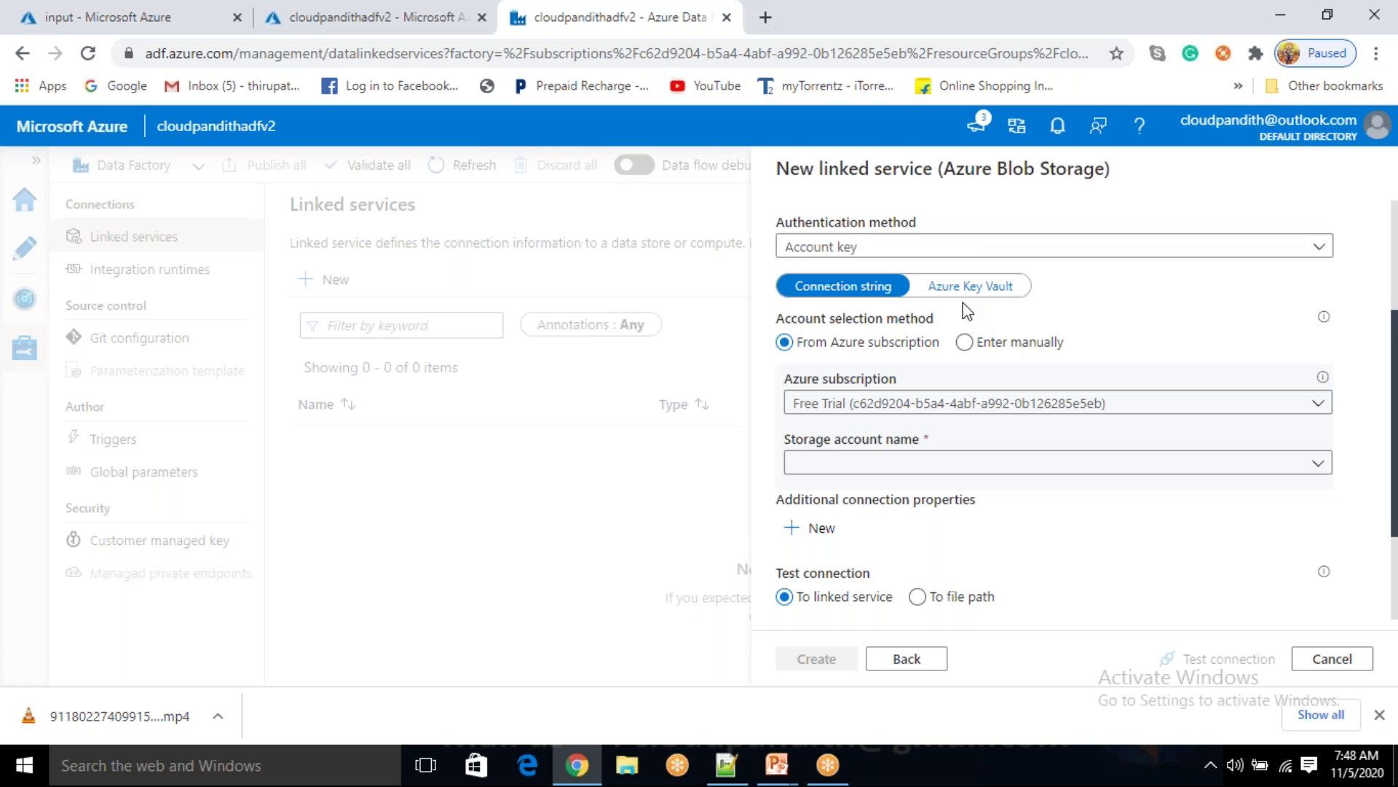
{"action": "left_click", "coordinate": [881, 467]}
{"action": "left_click", "coordinate": [866, 494]}
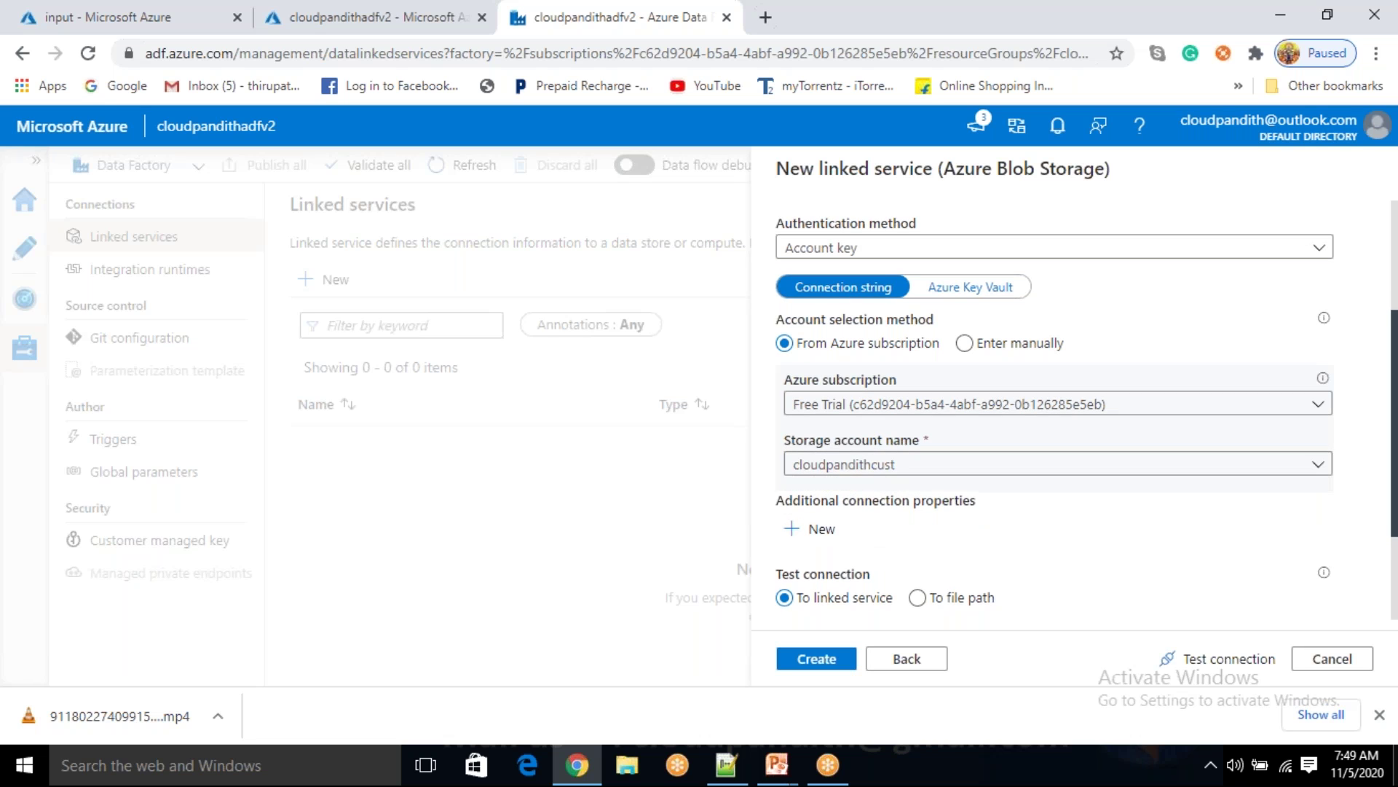
- Test the connection to the storage account and create the LS_ABS linked service
{"action": "left_click", "coordinate": [1212, 660]}
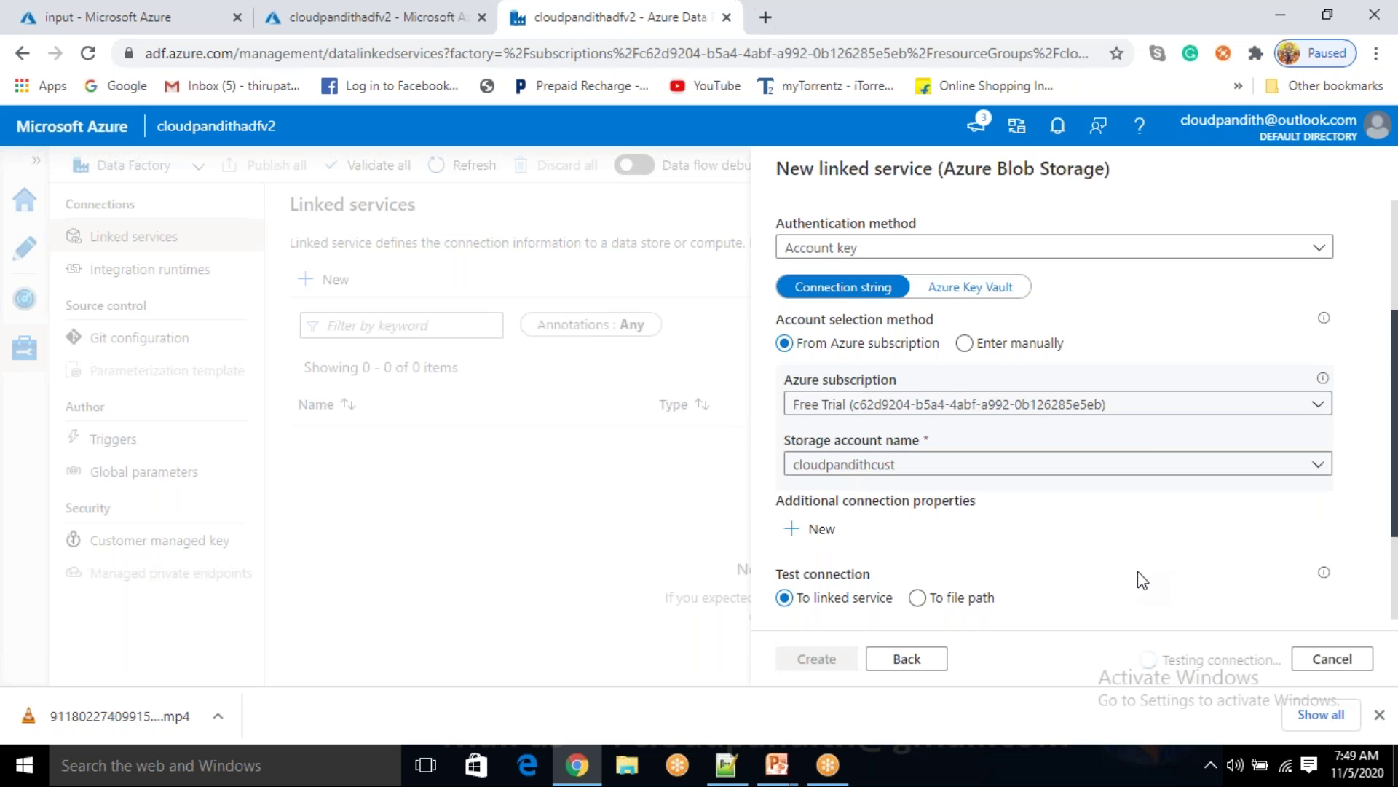
{"action": "scroll", "coordinate": [965, 536], "scroll_direction": "down", "scroll_amount": 2}
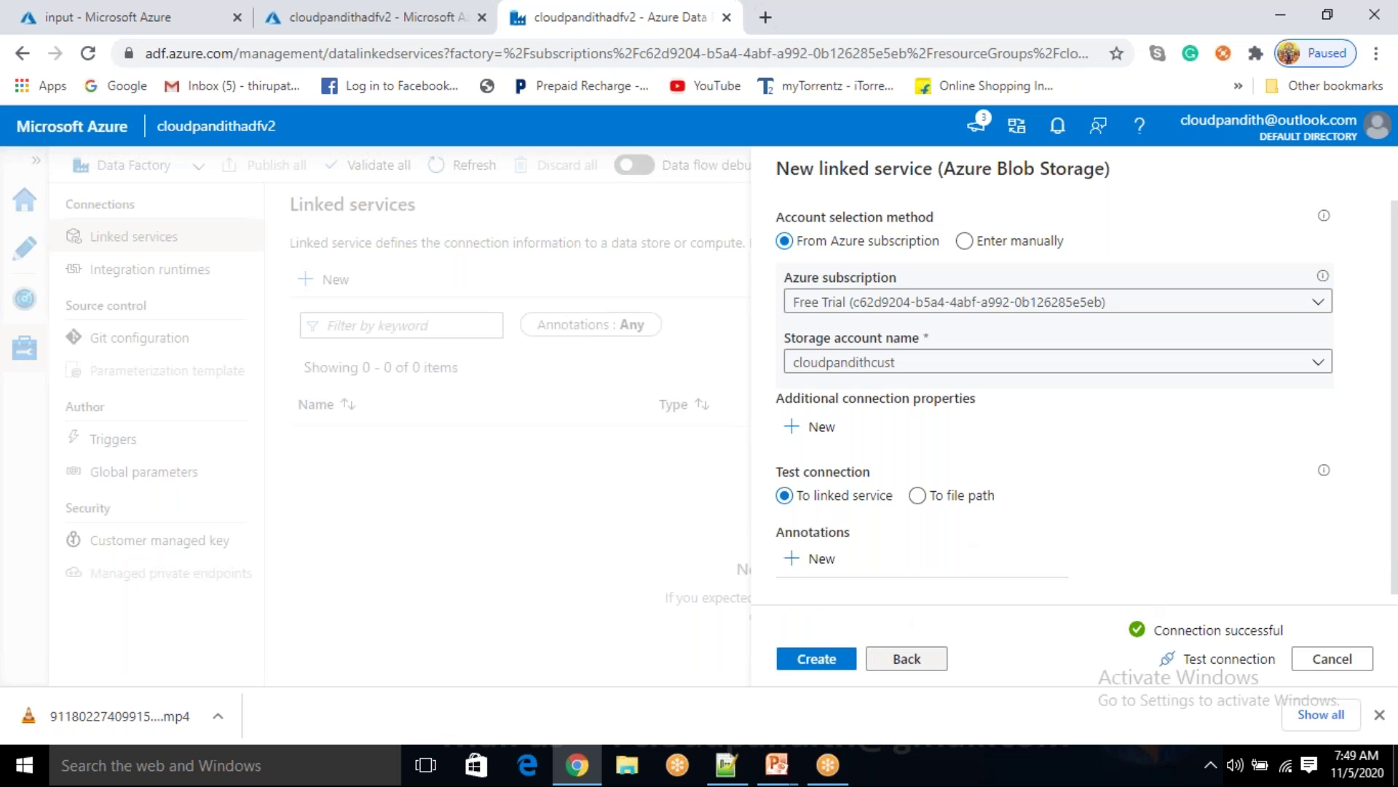
{"action": "left_click", "coordinate": [843, 666]}
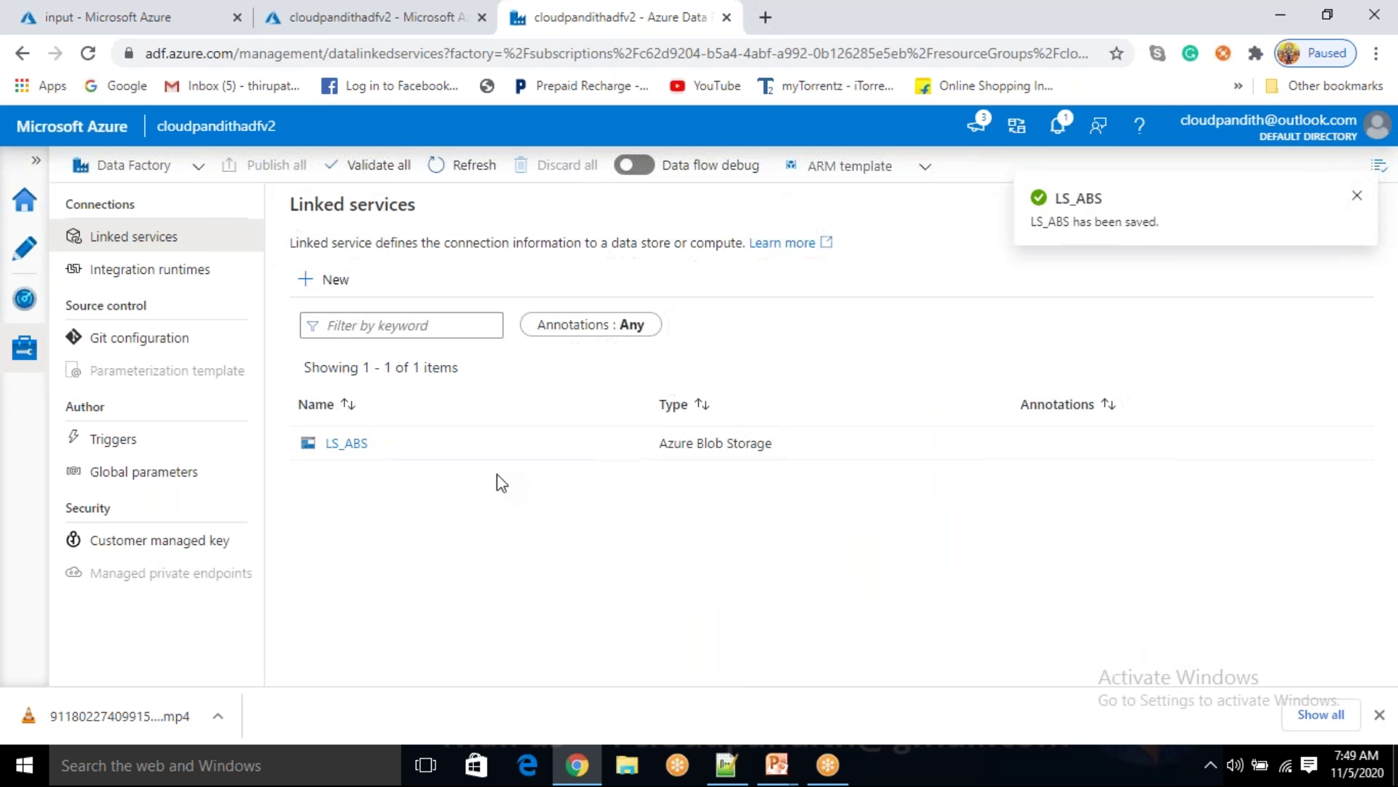
- Start a new dataset in the factory's authoring area using Azure Blob Storage as the data store and DelimitedText as the format
{"action": "left_click", "coordinate": [24, 251]}
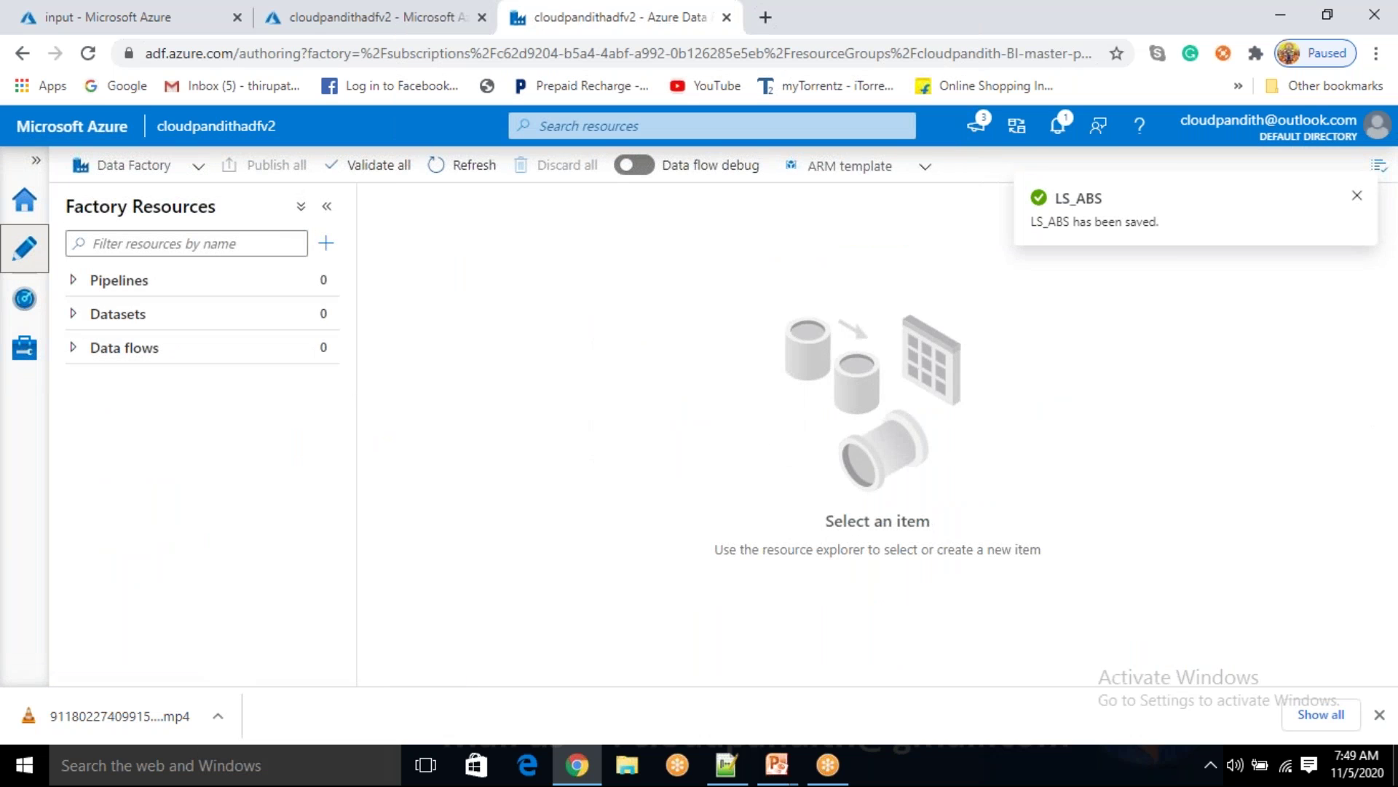
{"action": "mouse_move", "coordinate": [255, 321]}
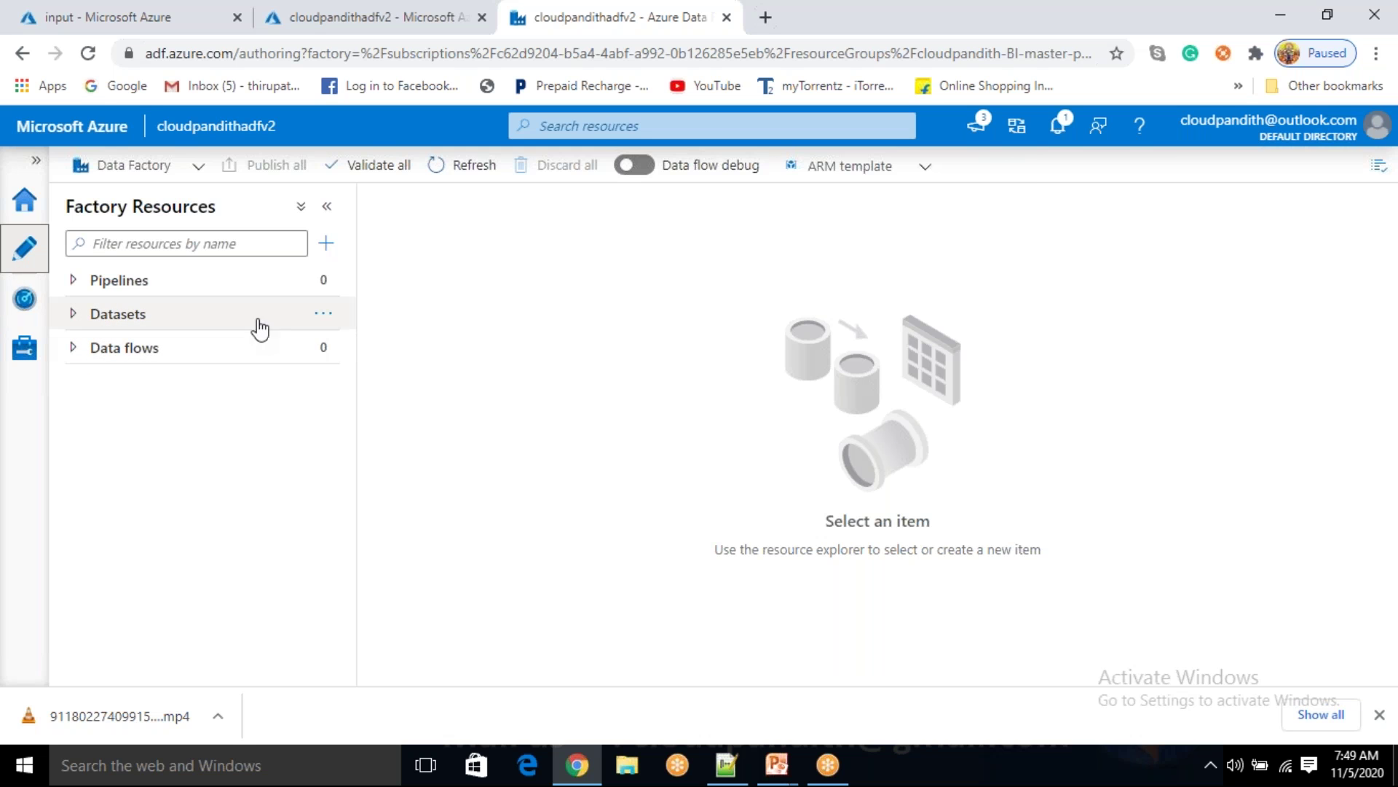
{"action": "left_click", "coordinate": [327, 320]}
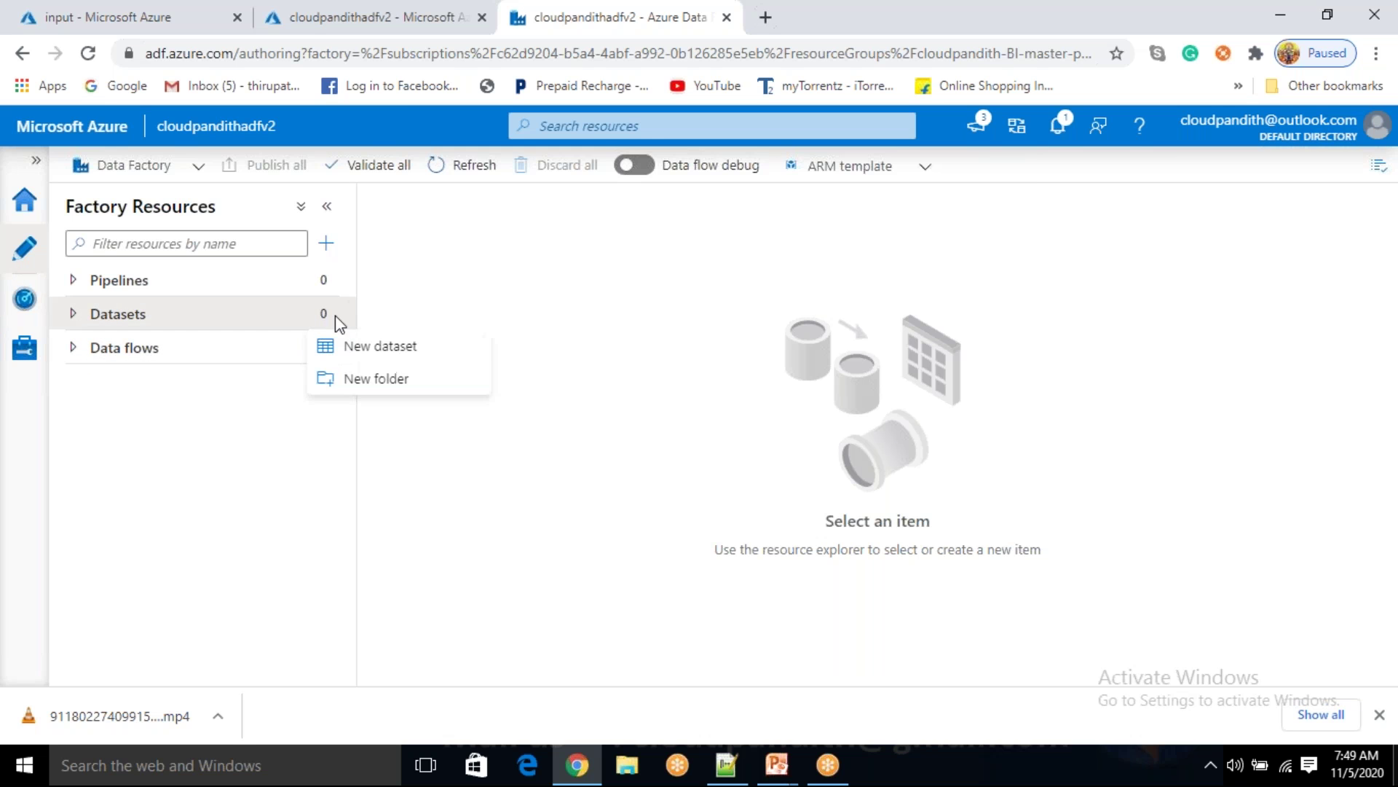
{"action": "left_click", "coordinate": [360, 347]}
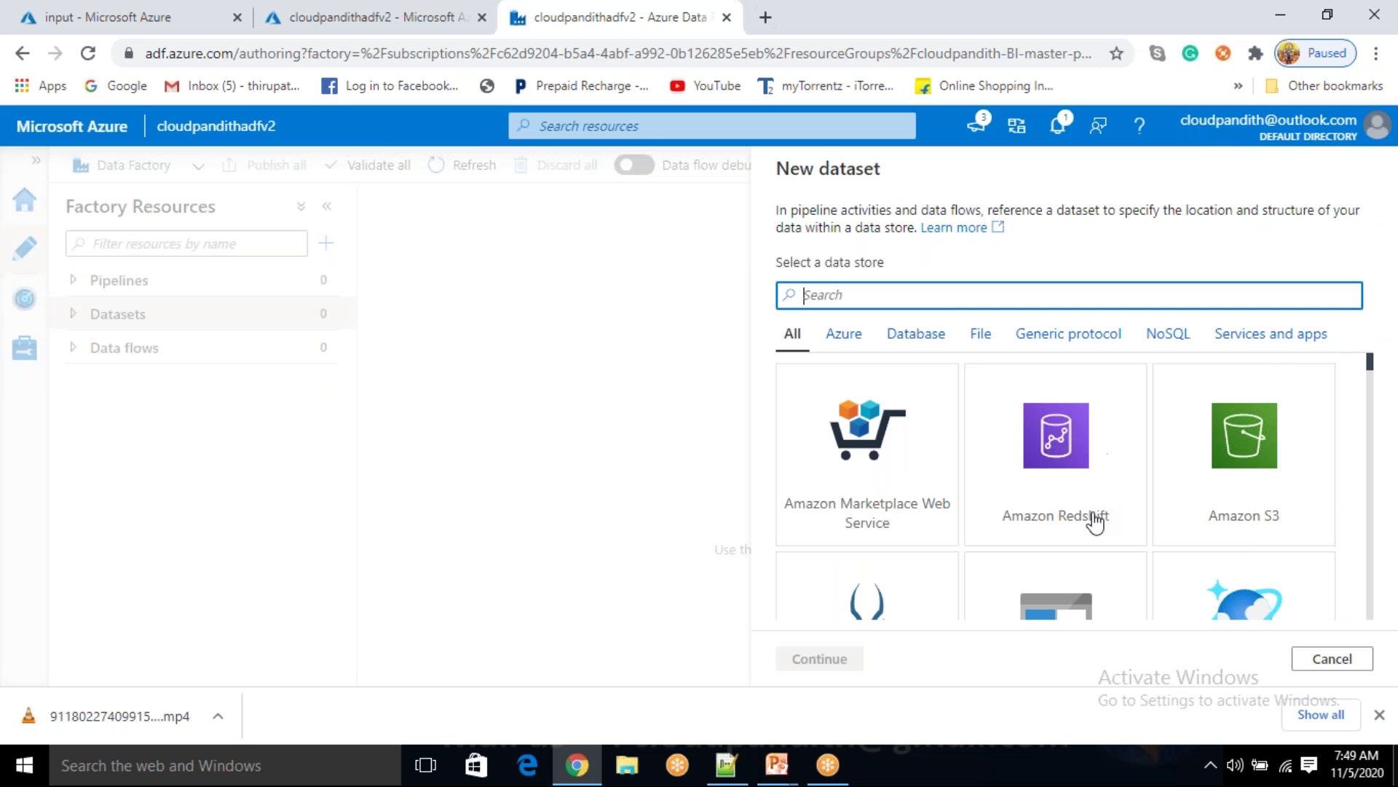
{"action": "scroll", "coordinate": [1087, 514], "scroll_direction": "down", "scroll_amount": 3}
{"action": "left_click", "coordinate": [1086, 513]}
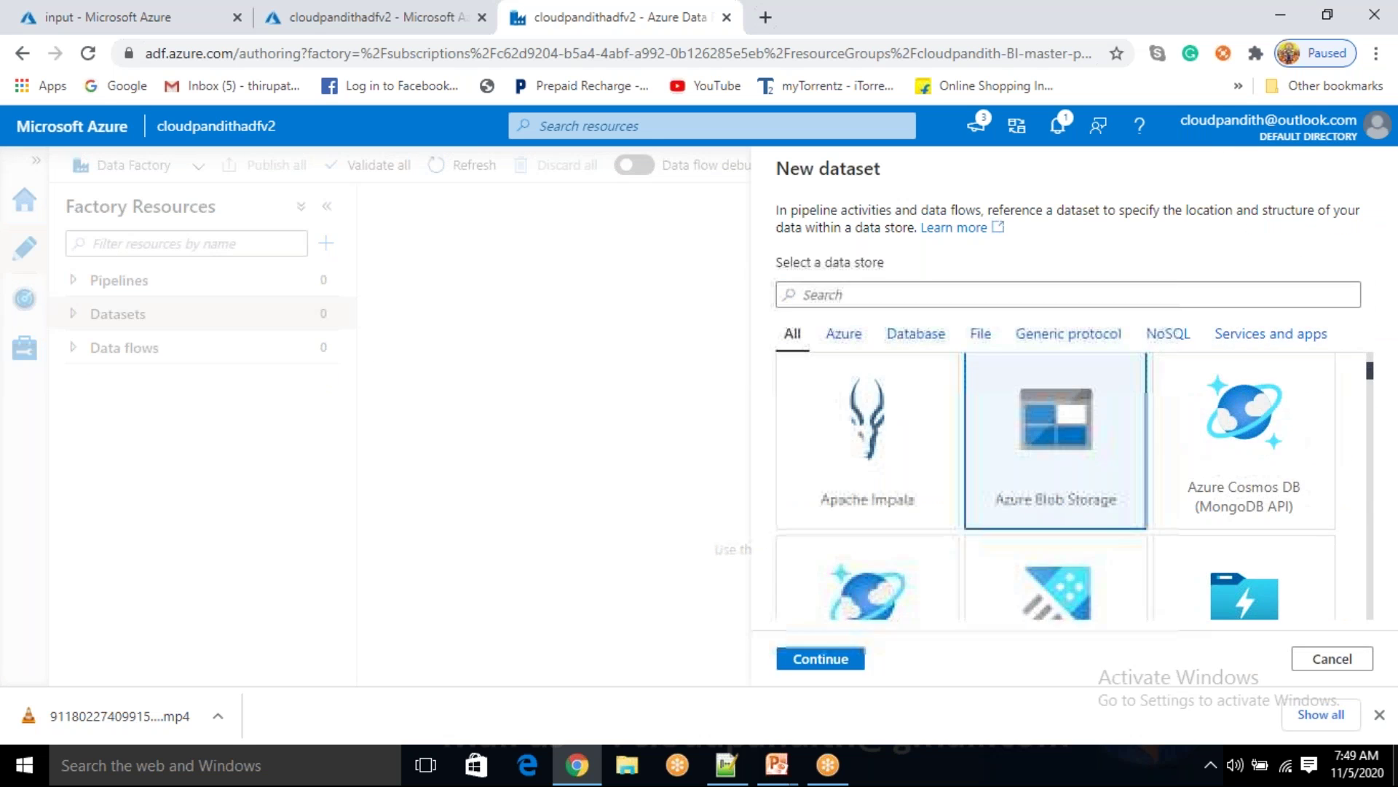
{"action": "left_click", "coordinate": [823, 660]}
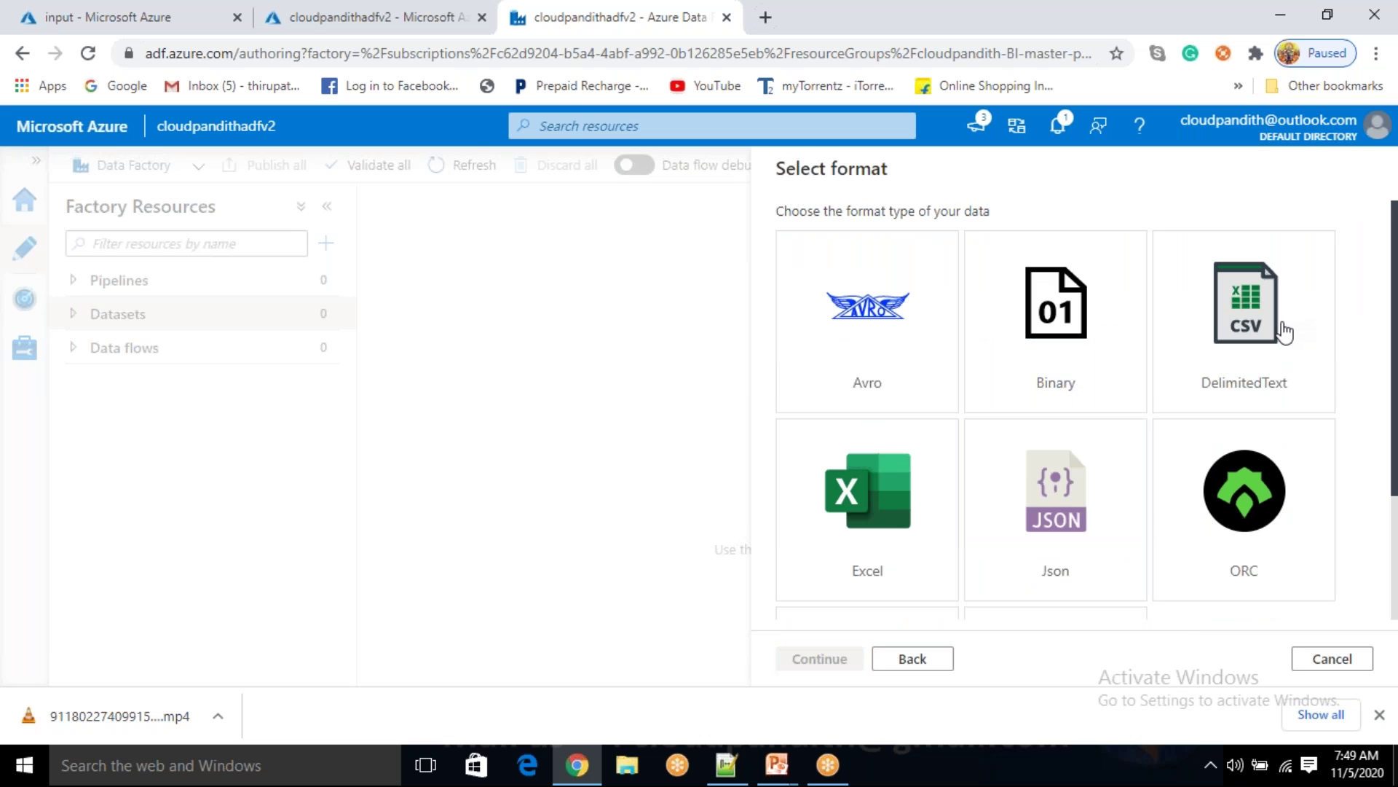
{"action": "left_click", "coordinate": [1274, 333]}
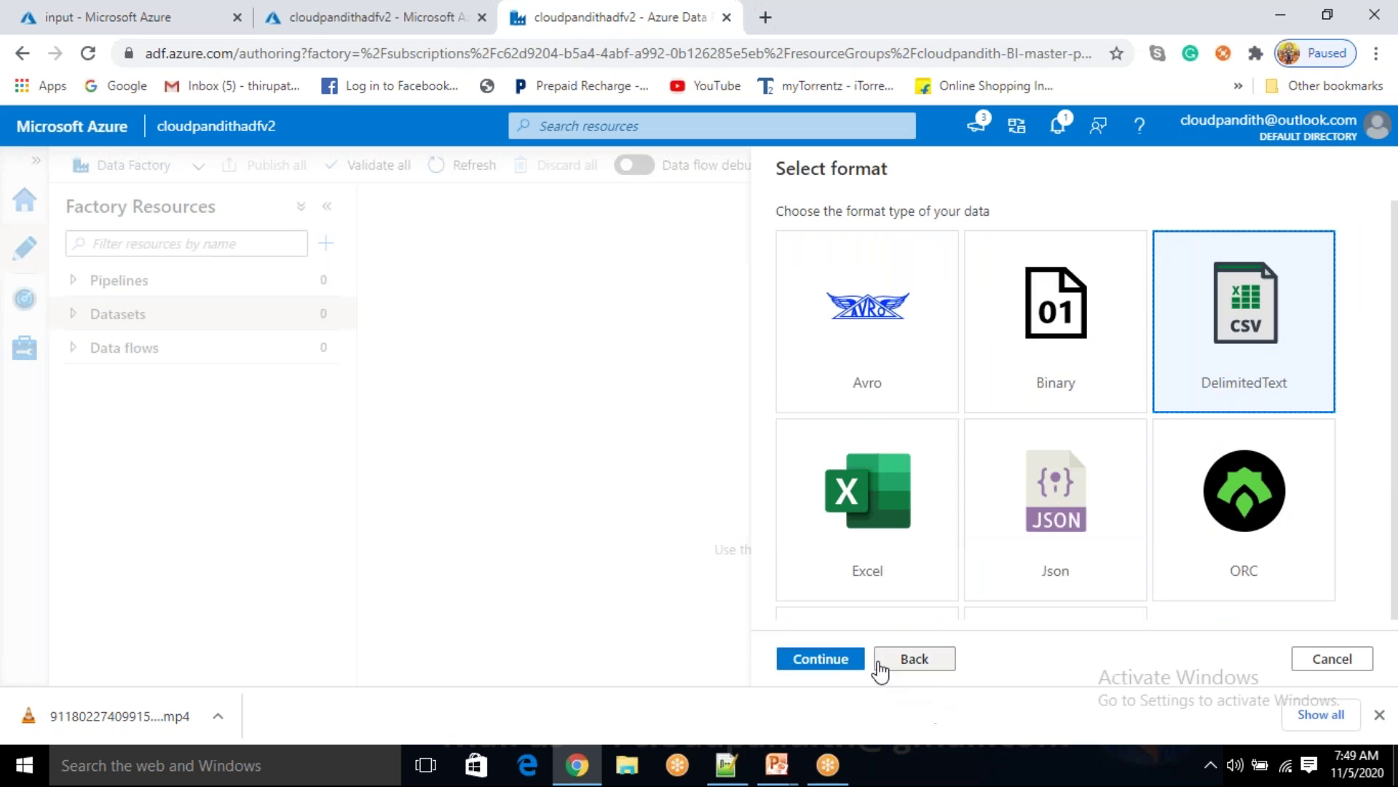
{"action": "left_click", "coordinate": [821, 660]}
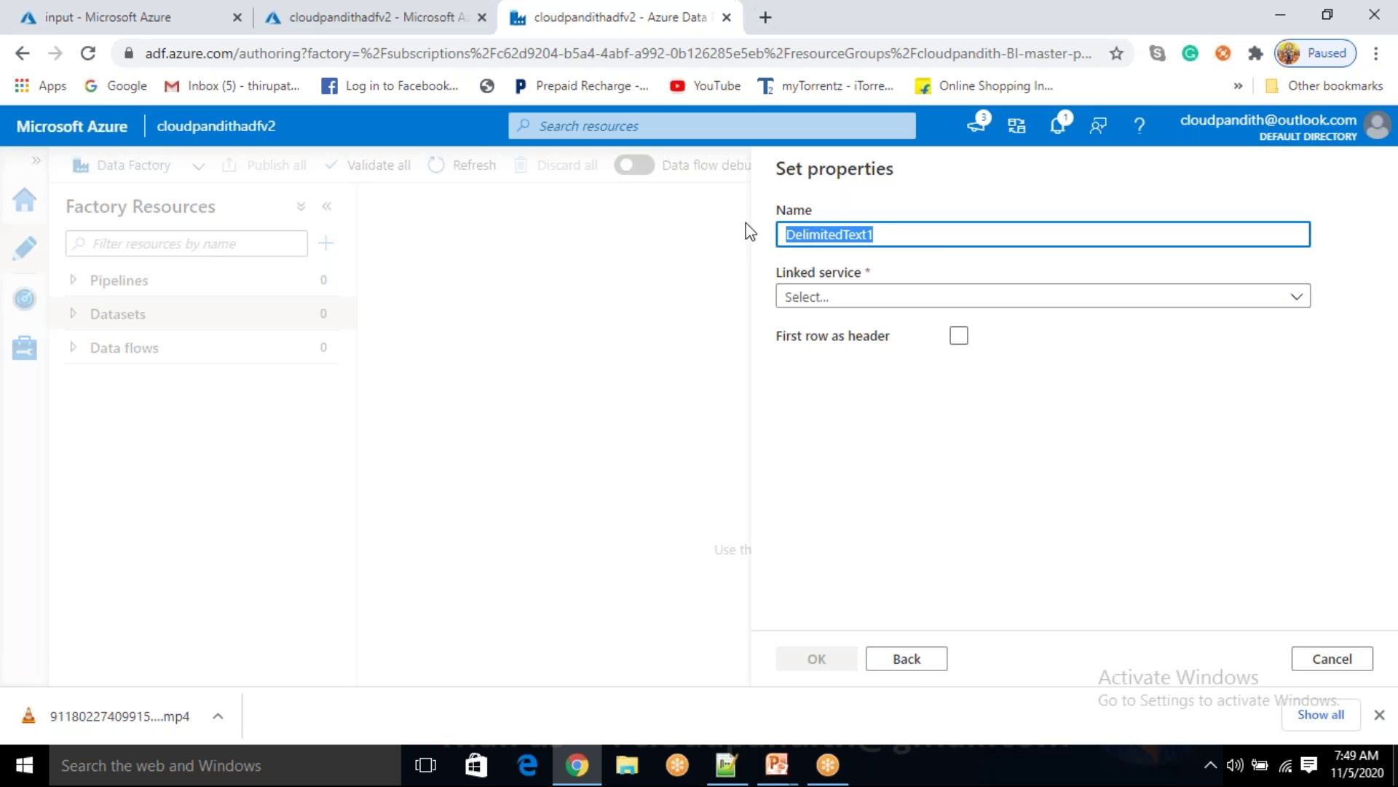
- Name the dataset ds_abs_multi_csv and set its linked service to LS_ABS
{"action": "key", "text": "BackSpace"}
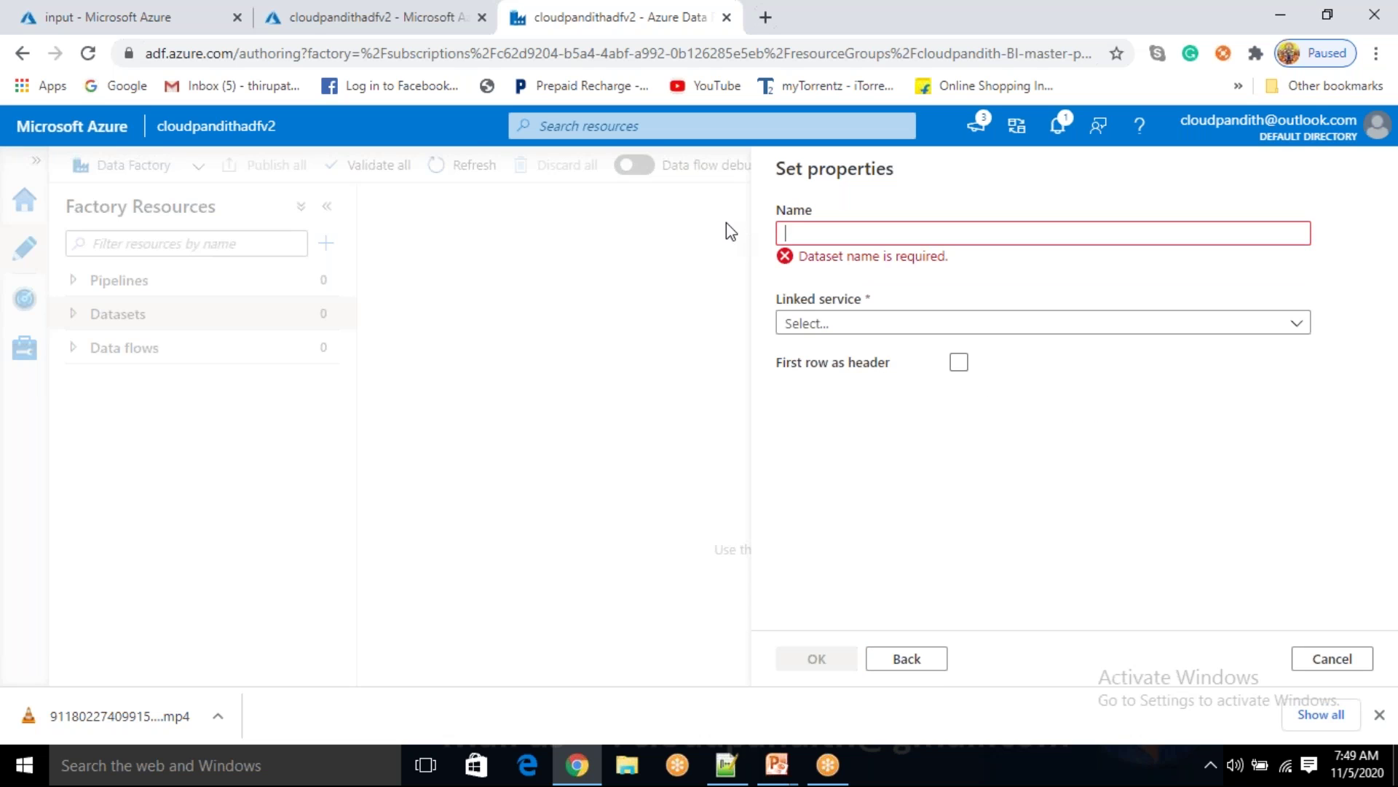
{"action": "type", "text": "_"}
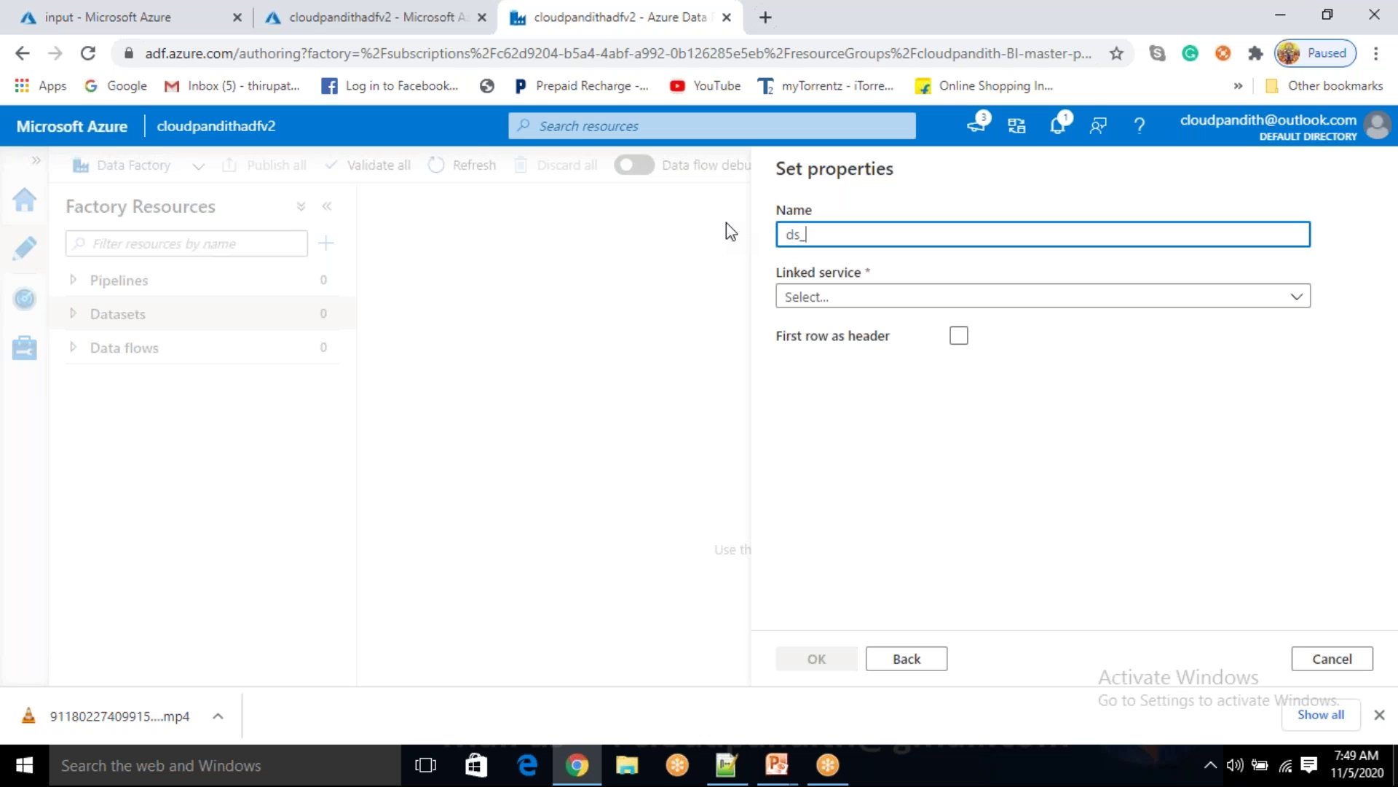
{"action": "type", "text": "abs_multi_csv"}
{"action": "left_click", "coordinate": [843, 306]}
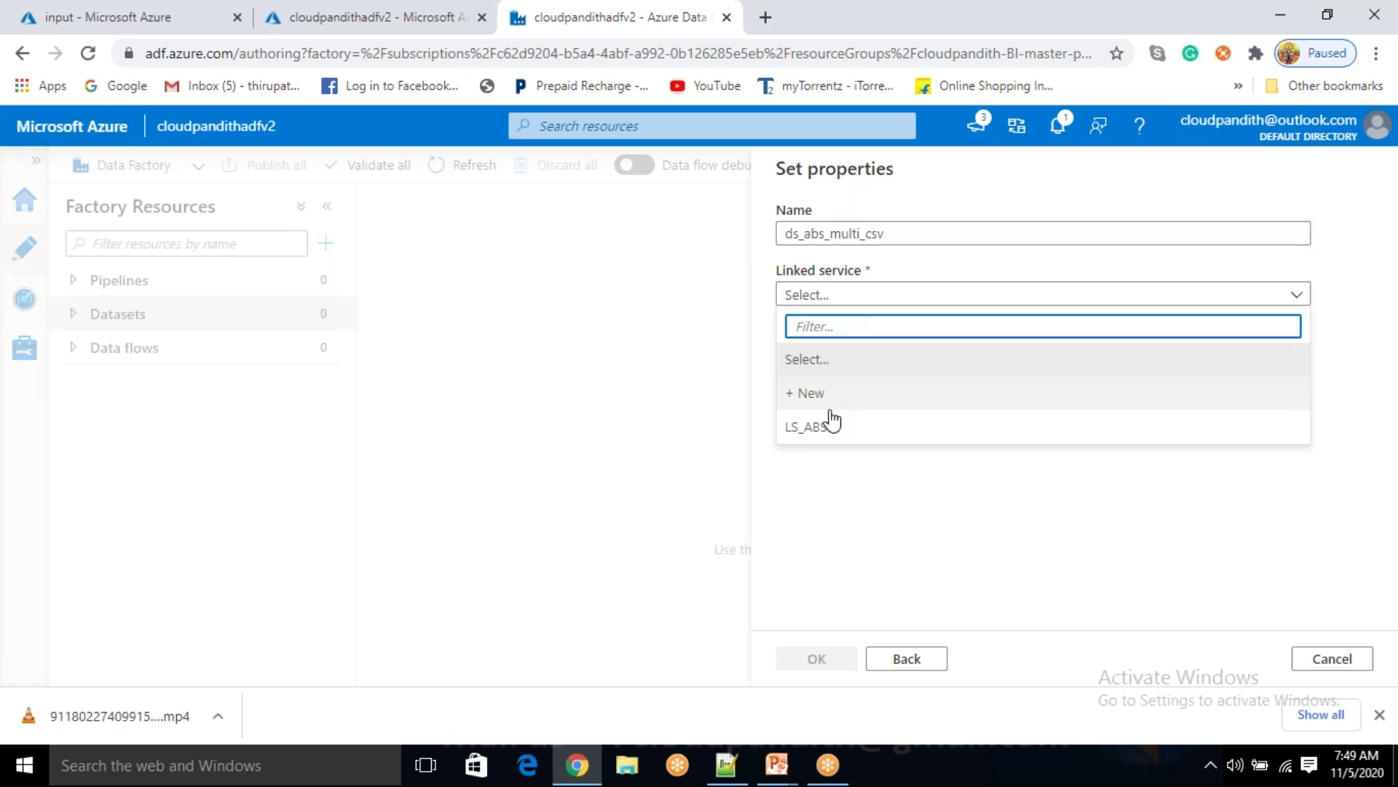
{"action": "left_click", "coordinate": [821, 431]}
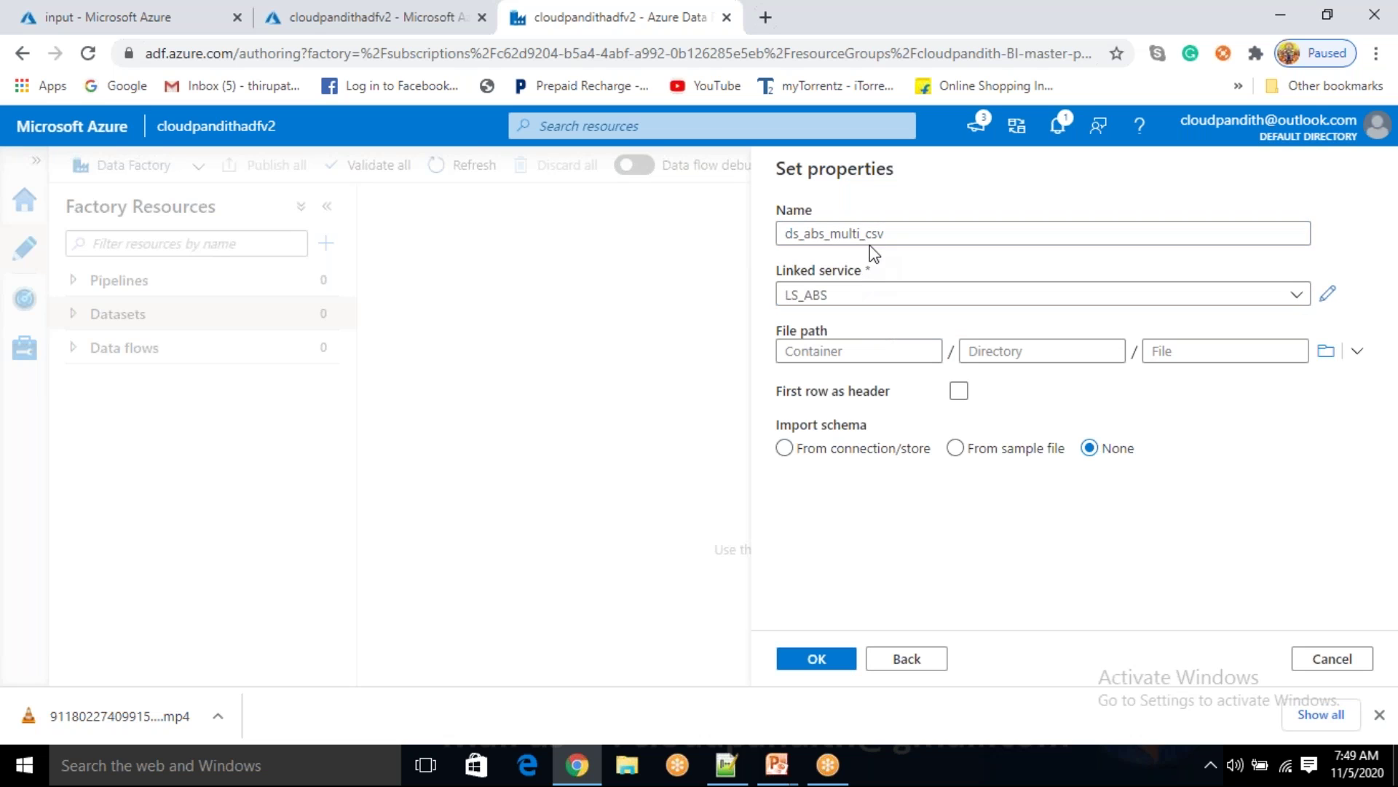
- Insert source_ into the dataset name so that it reads ds_abs_source_multi_csv
{"action": "left_click", "coordinate": [890, 237]}
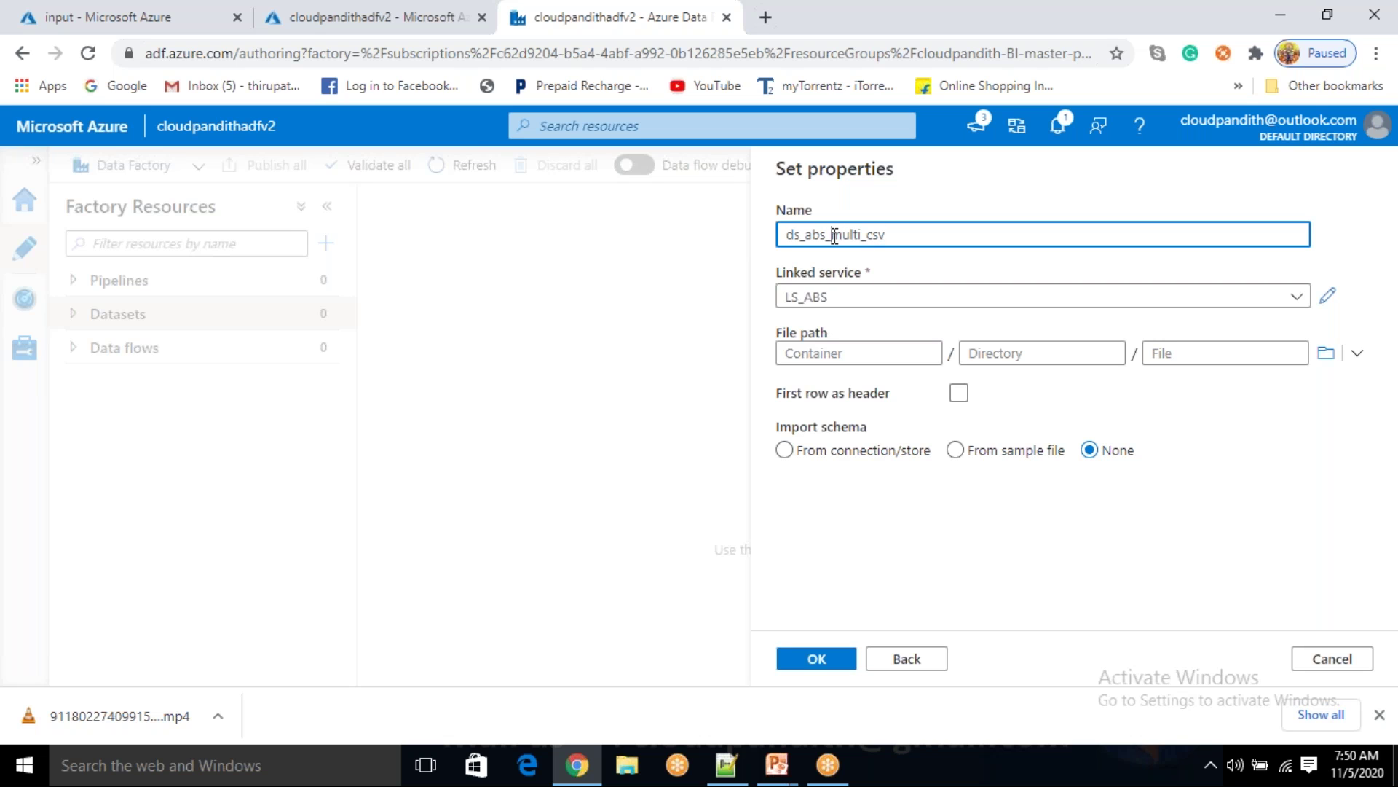
{"action": "double_click", "coordinate": [796, 235]}
{"action": "left_click", "coordinate": [796, 234]}
{"action": "left_click_drag", "start_coordinate": [816, 230], "coordinate": [885, 228]}
{"action": "left_click", "coordinate": [894, 232]}
{"action": "left_click", "coordinate": [837, 231]}
{"action": "type", "text": "source_"}
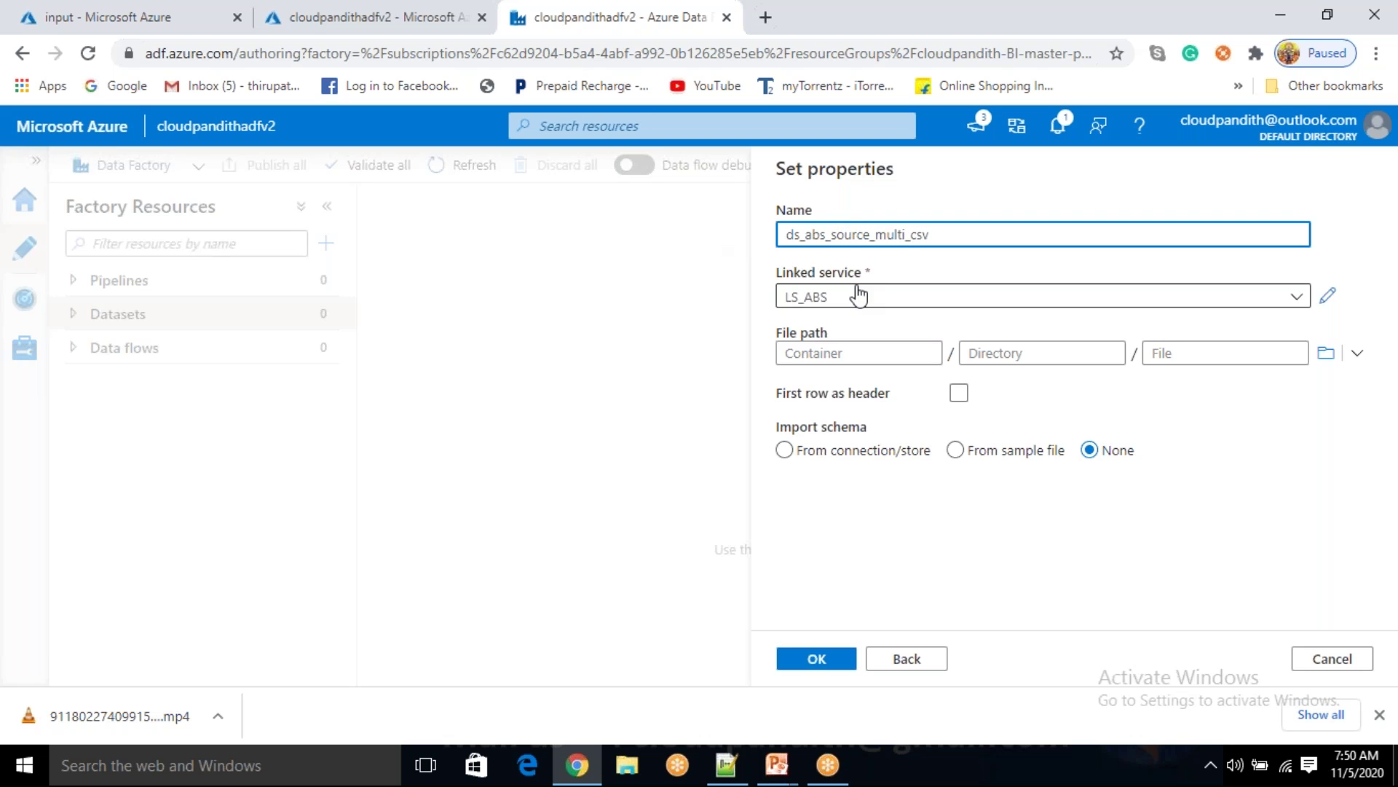
- Browse the storage account and set the source dataset's file path to the input container without a specific file
{"action": "left_click", "coordinate": [1326, 353]}
{"action": "left_click", "coordinate": [991, 292]}
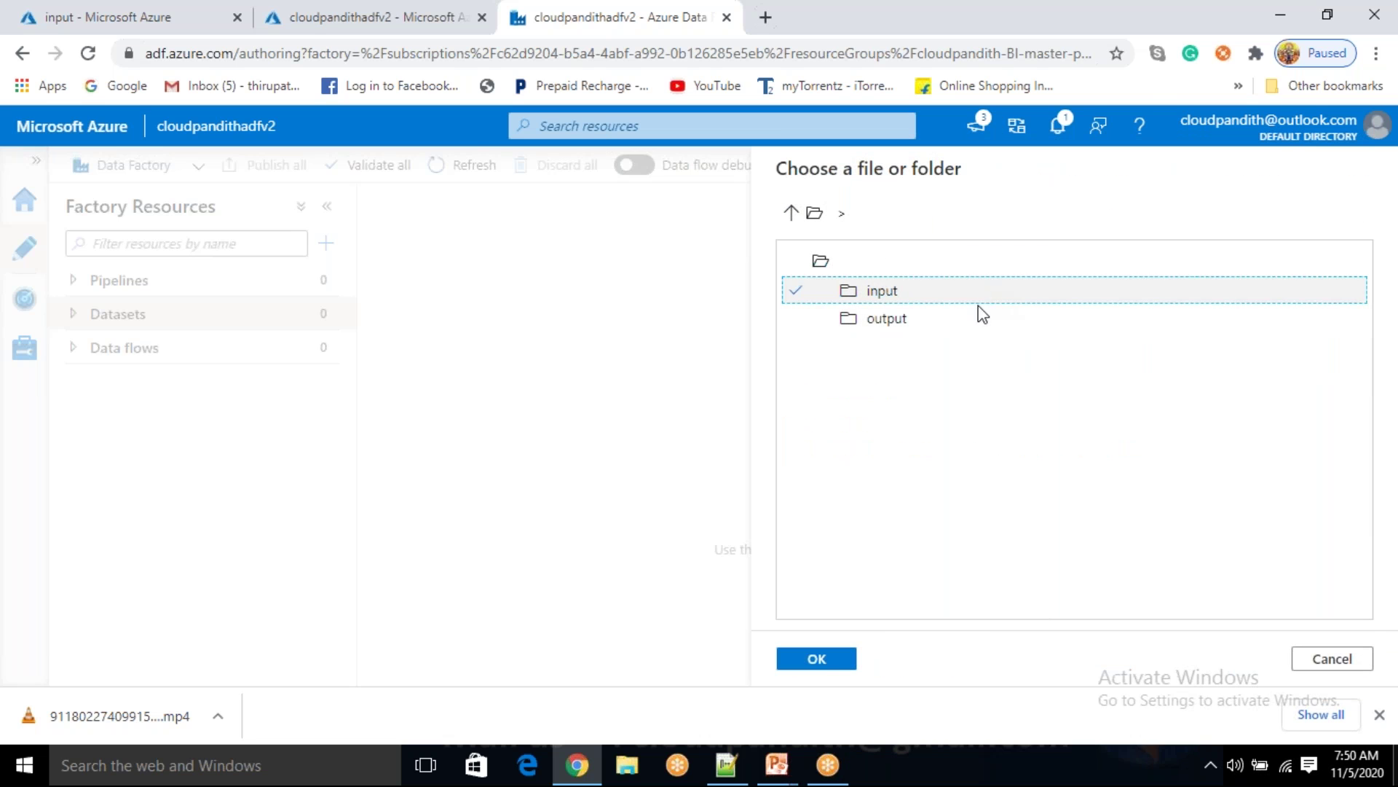
{"action": "left_click", "coordinate": [829, 659]}
{"action": "left_click", "coordinate": [1169, 353]}
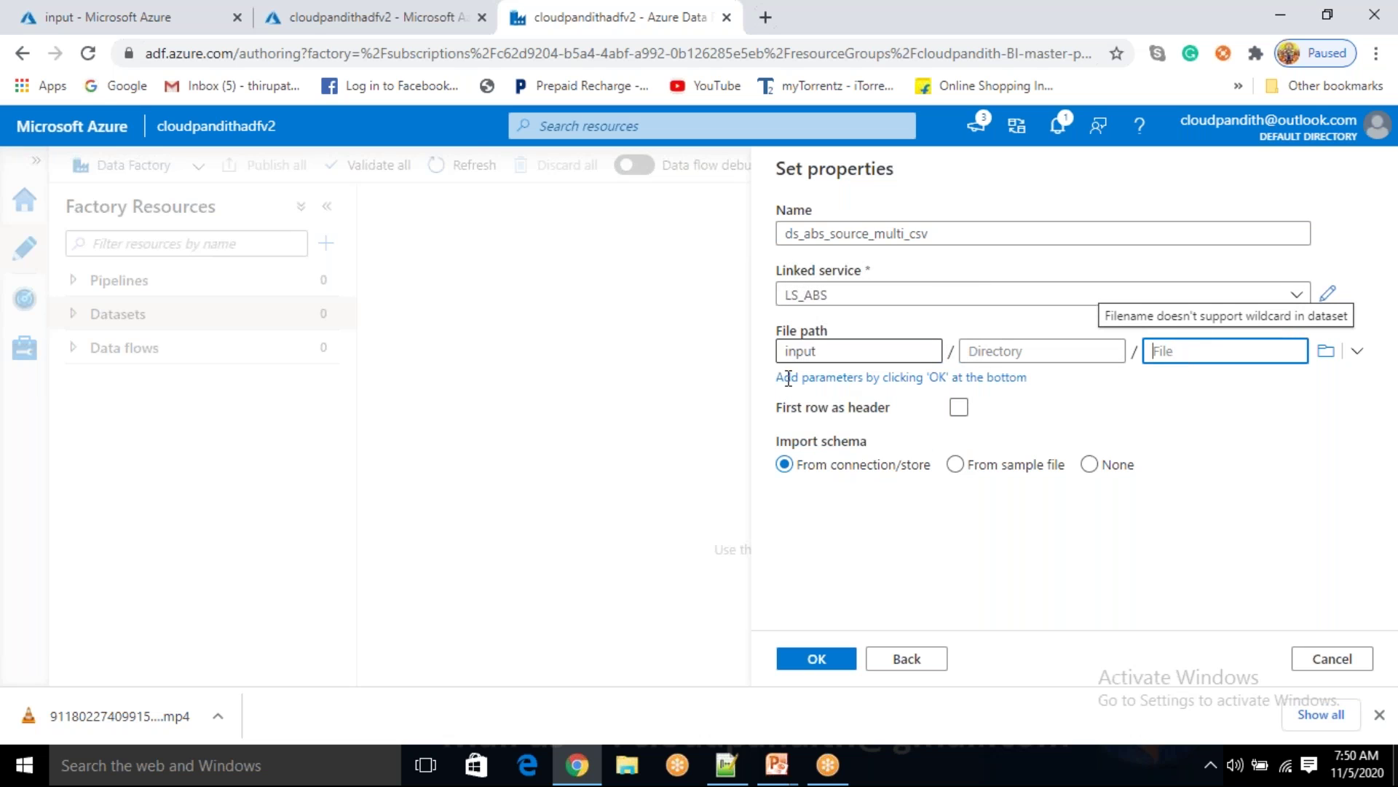
- Enable first row as header, import the schema from connection/store, and create the source dataset
{"action": "left_click_drag", "start_coordinate": [850, 352], "coordinate": [889, 415]}
{"action": "left_click", "coordinate": [959, 392]}
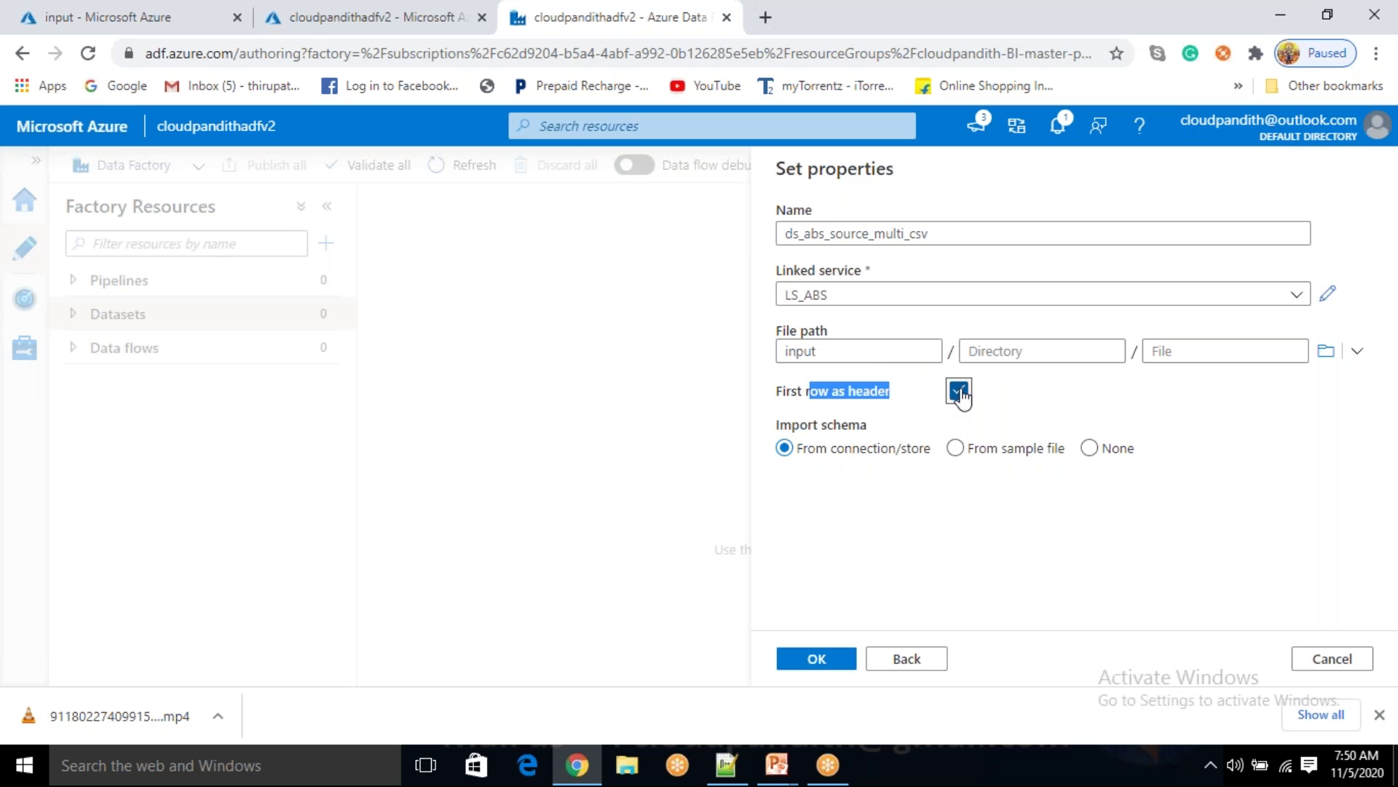
{"action": "left_click", "coordinate": [991, 406]}
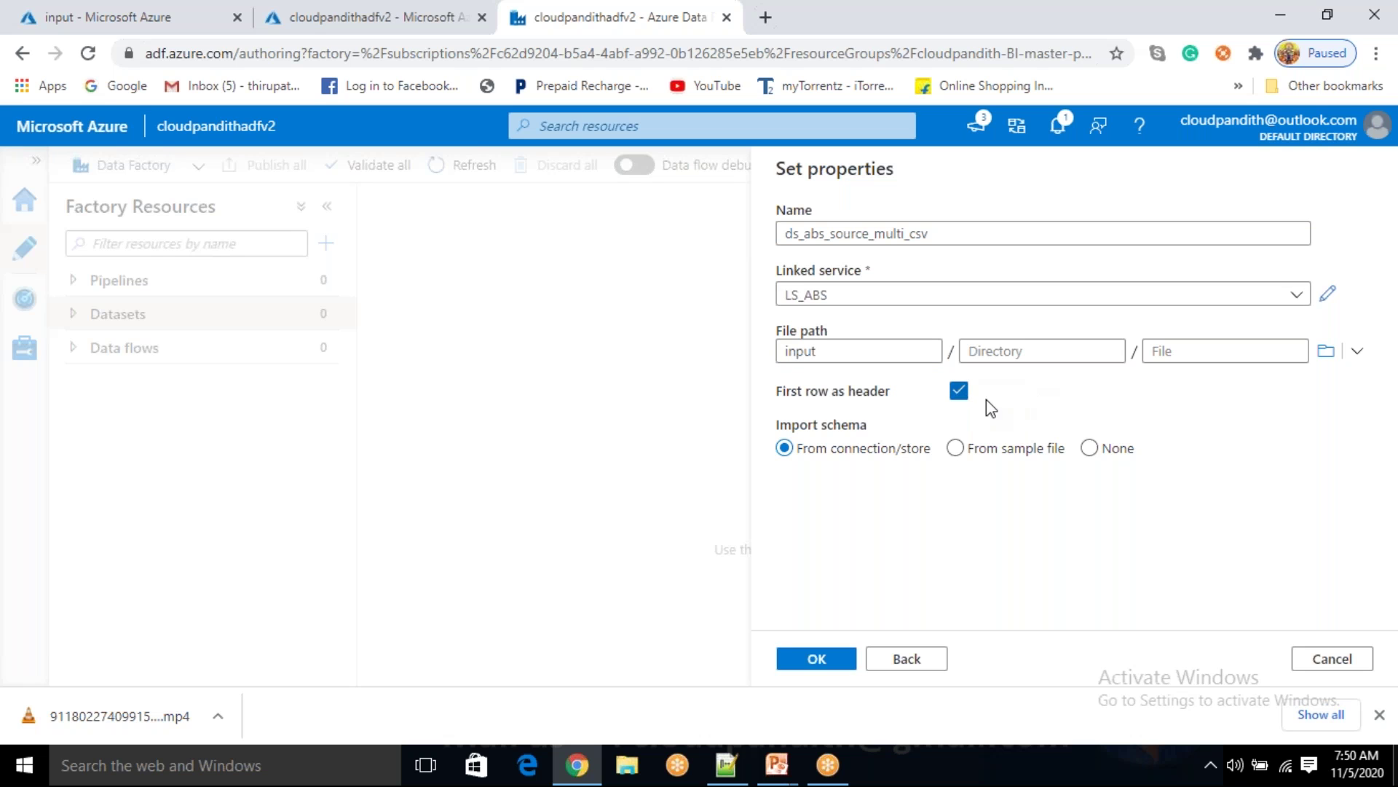
{"action": "left_click", "coordinate": [1091, 451]}
{"action": "left_click", "coordinate": [792, 448]}
{"action": "left_click", "coordinate": [819, 660]}
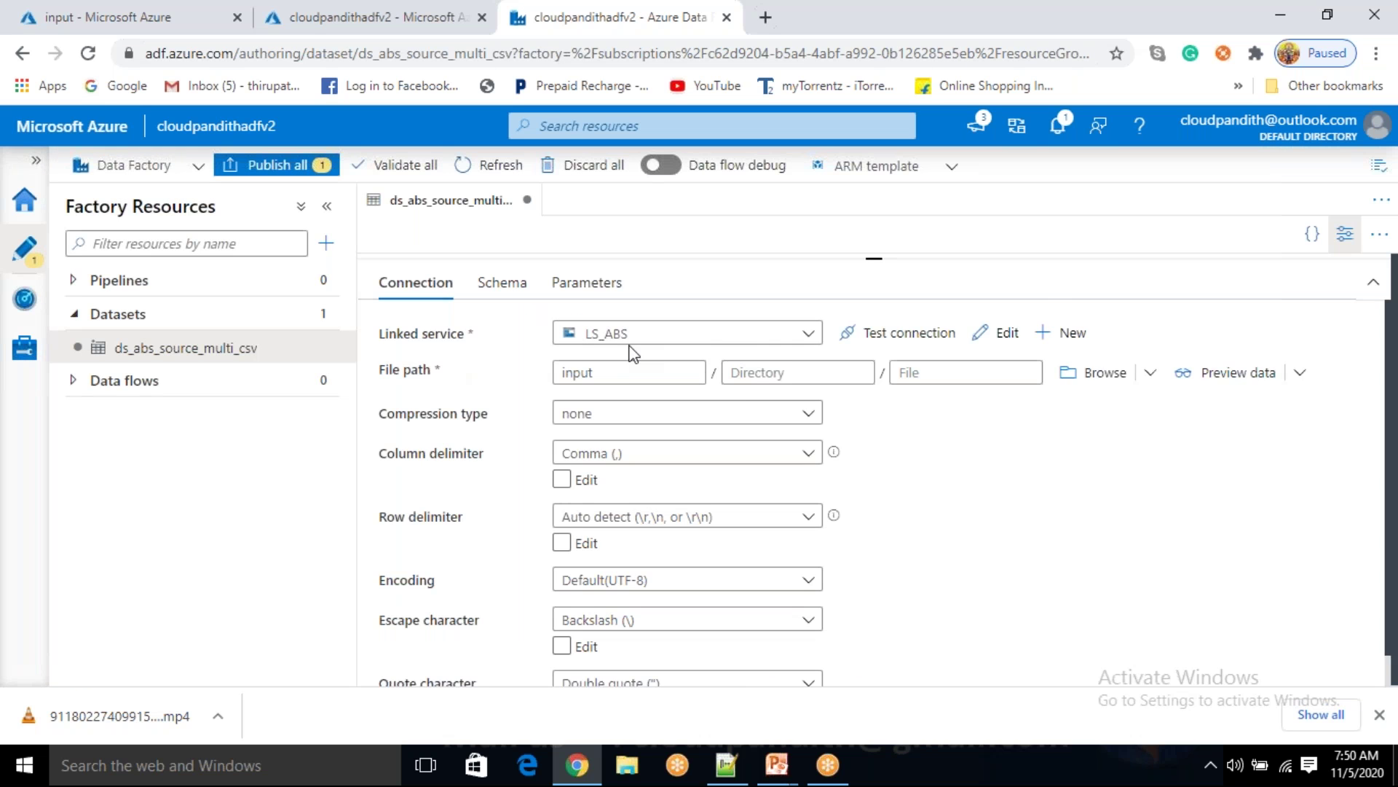
{"action": "left_click_drag", "start_coordinate": [714, 258], "coordinate": [821, 369]}
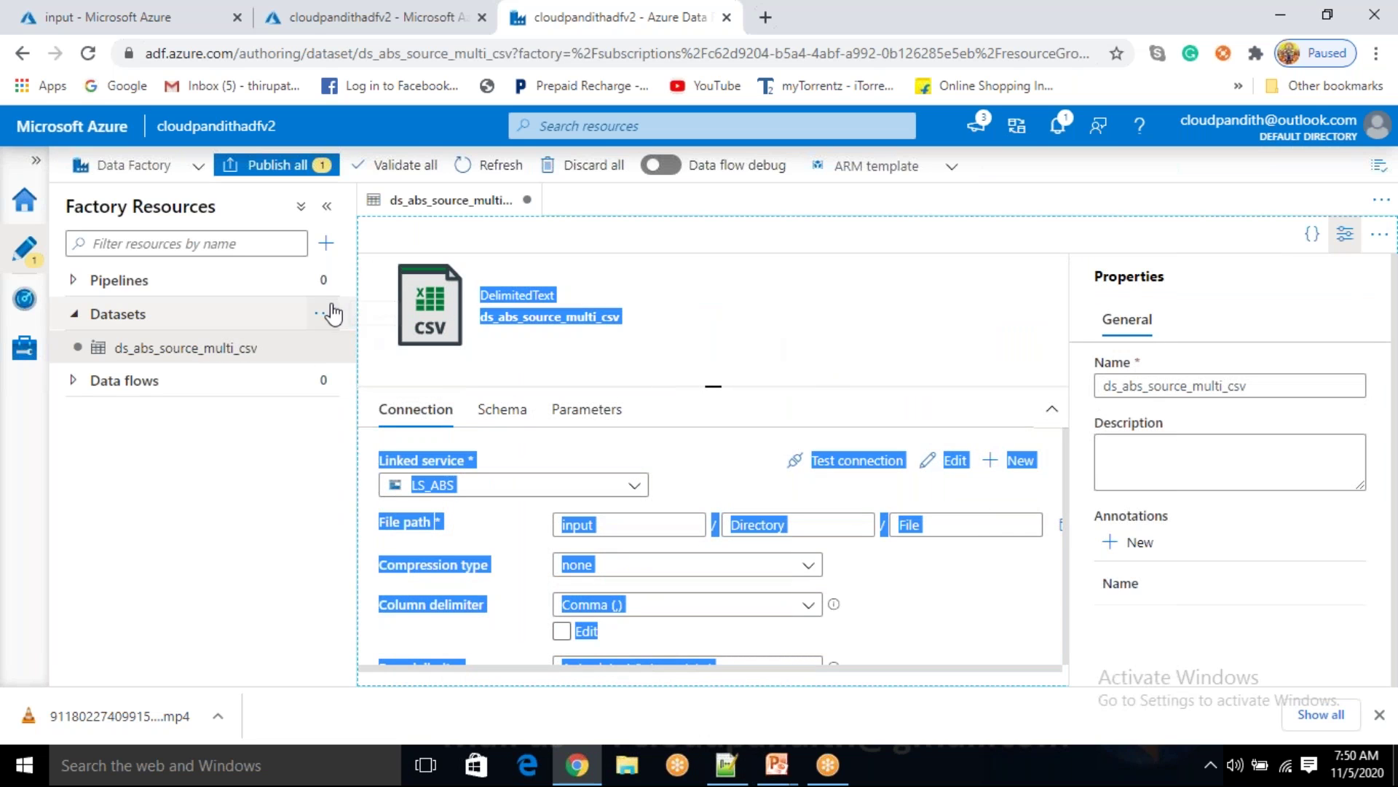
- Start a second dataset with Azure Blob Storage as the data store and DelimitedText as the format
{"action": "left_click", "coordinate": [338, 318]}
{"action": "left_click", "coordinate": [357, 347]}
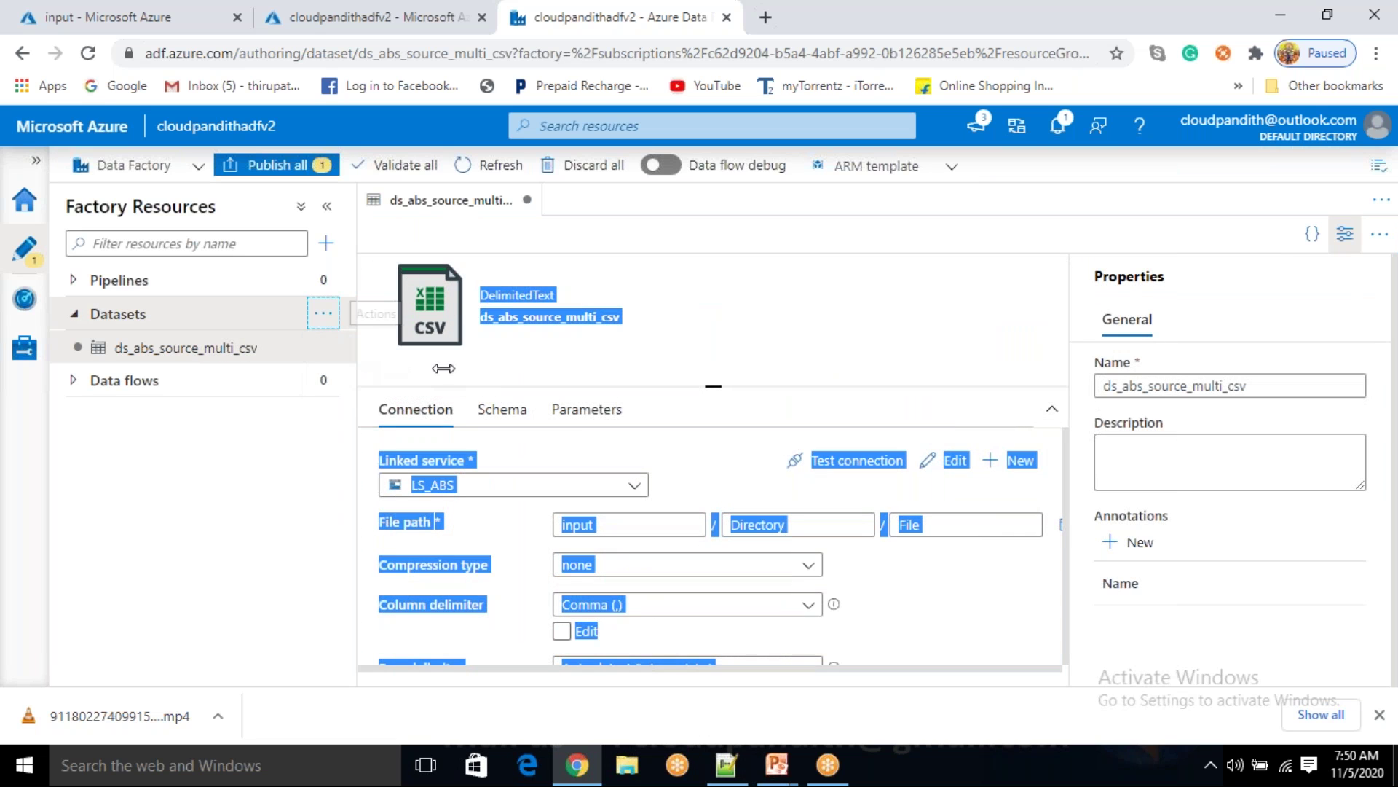
{"action": "left_click", "coordinate": [1015, 299]}
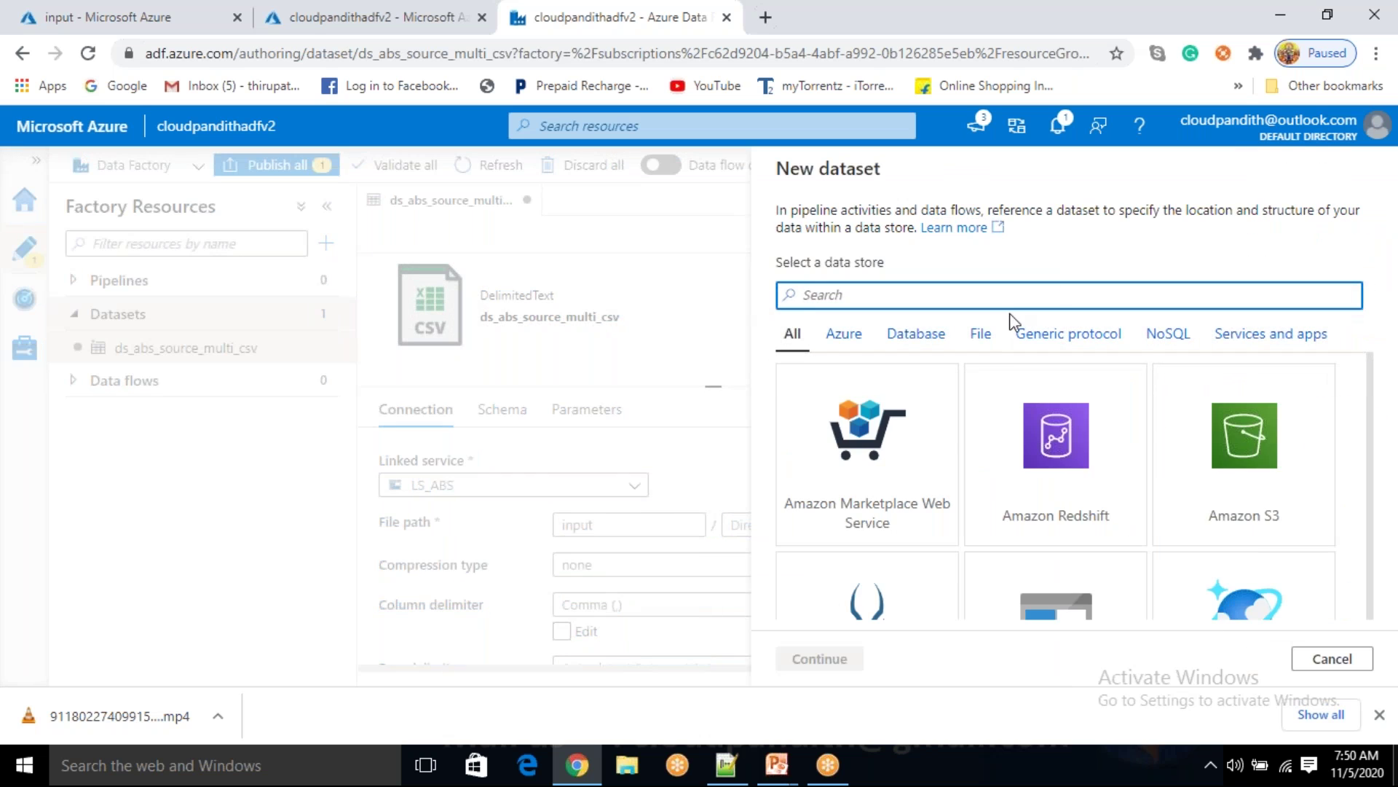
{"action": "scroll", "coordinate": [1052, 525], "scroll_direction": "down", "scroll_amount": 2}
{"action": "left_click", "coordinate": [1049, 538]}
{"action": "left_click", "coordinate": [821, 658]}
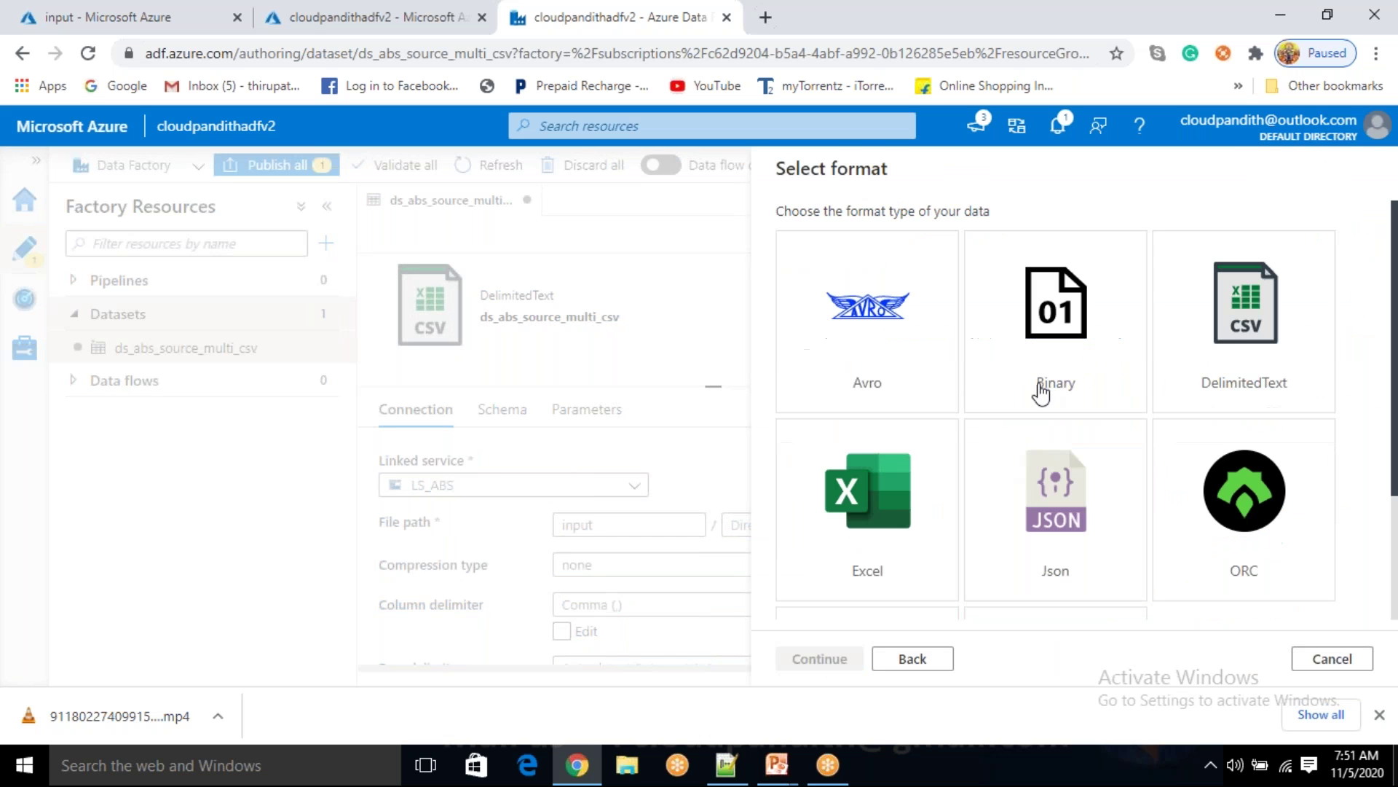
{"action": "left_click", "coordinate": [1248, 328]}
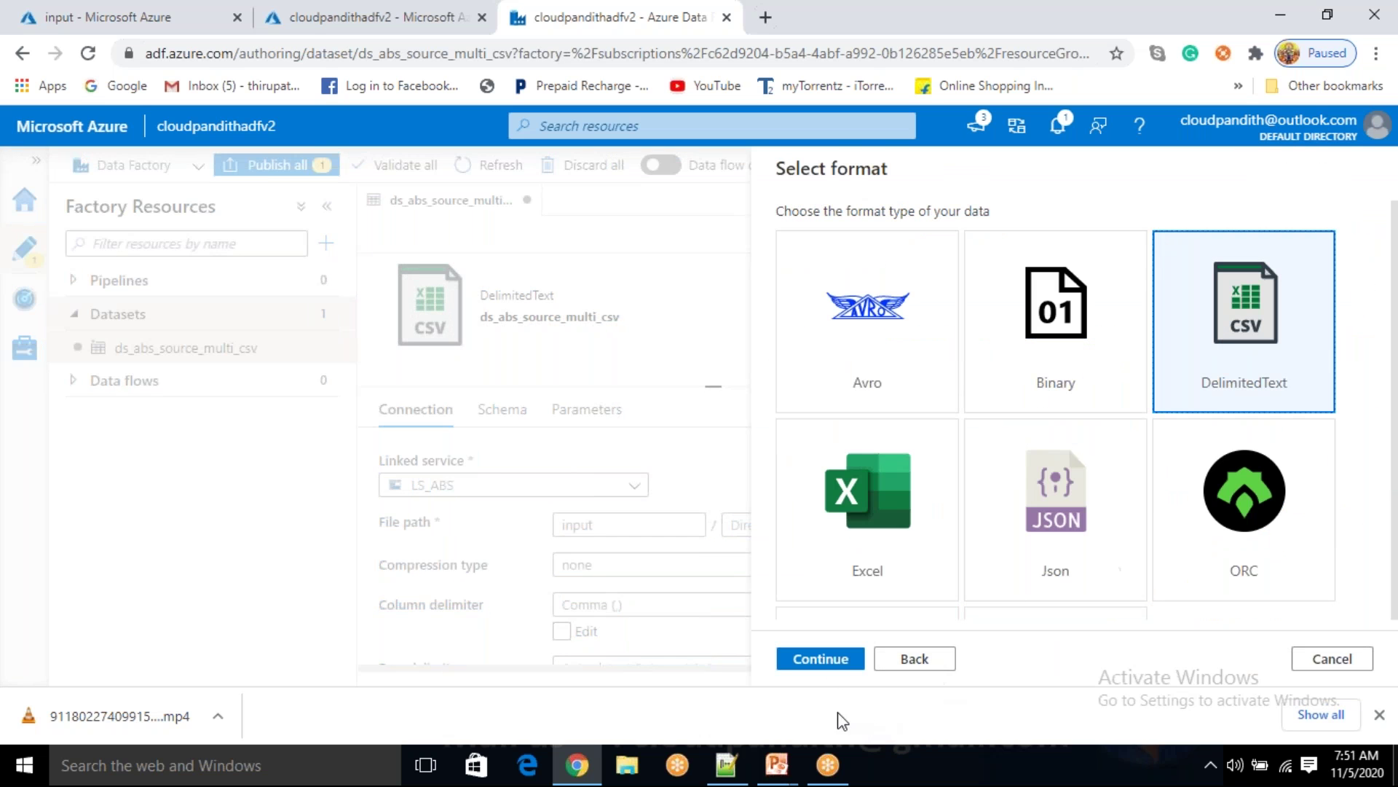
{"action": "left_click", "coordinate": [844, 664]}
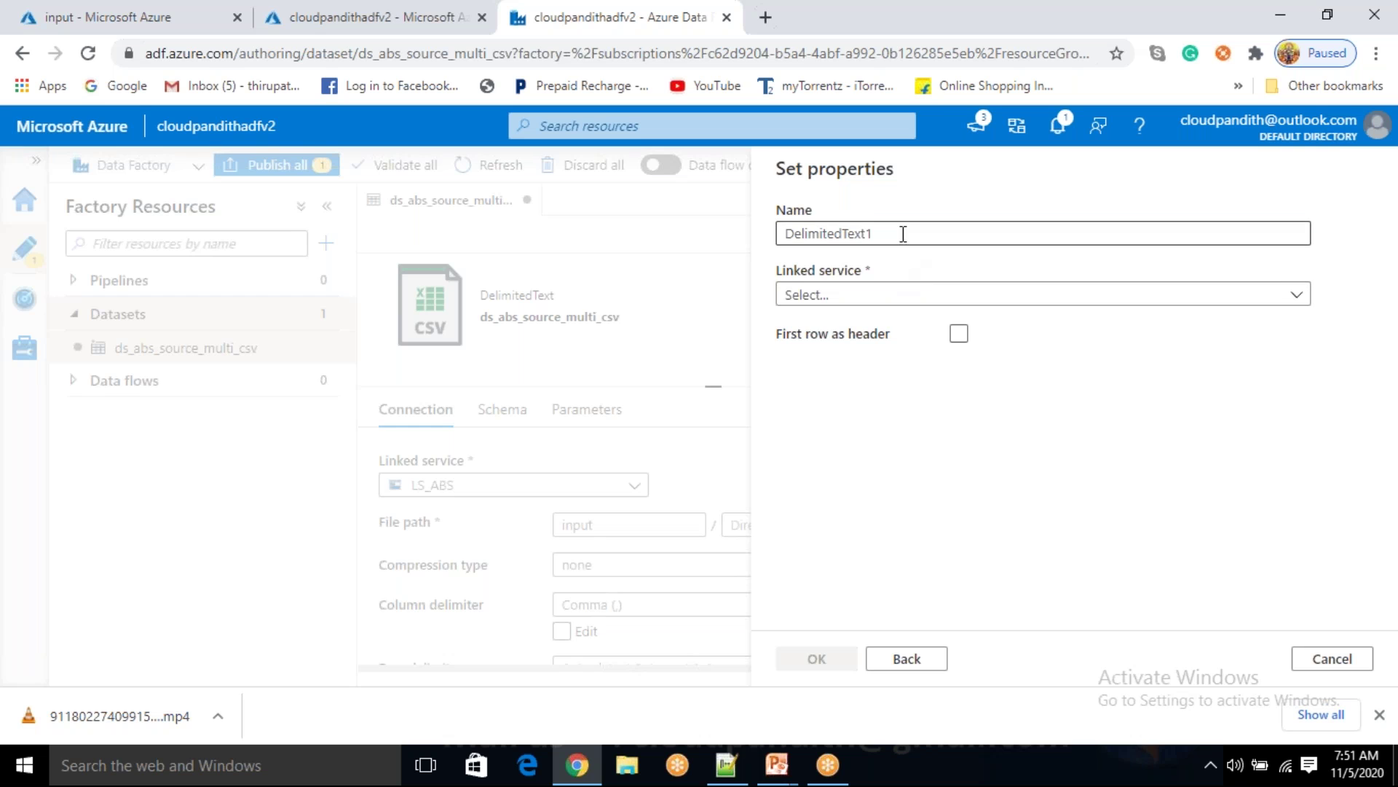
- Name the second dataset ds_abs_sink_multi_csv and set its linked service to LS_ABS
{"action": "left_click_drag", "start_coordinate": [902, 233], "coordinate": [780, 235]}
{"action": "key", "text": "BackSpace"}
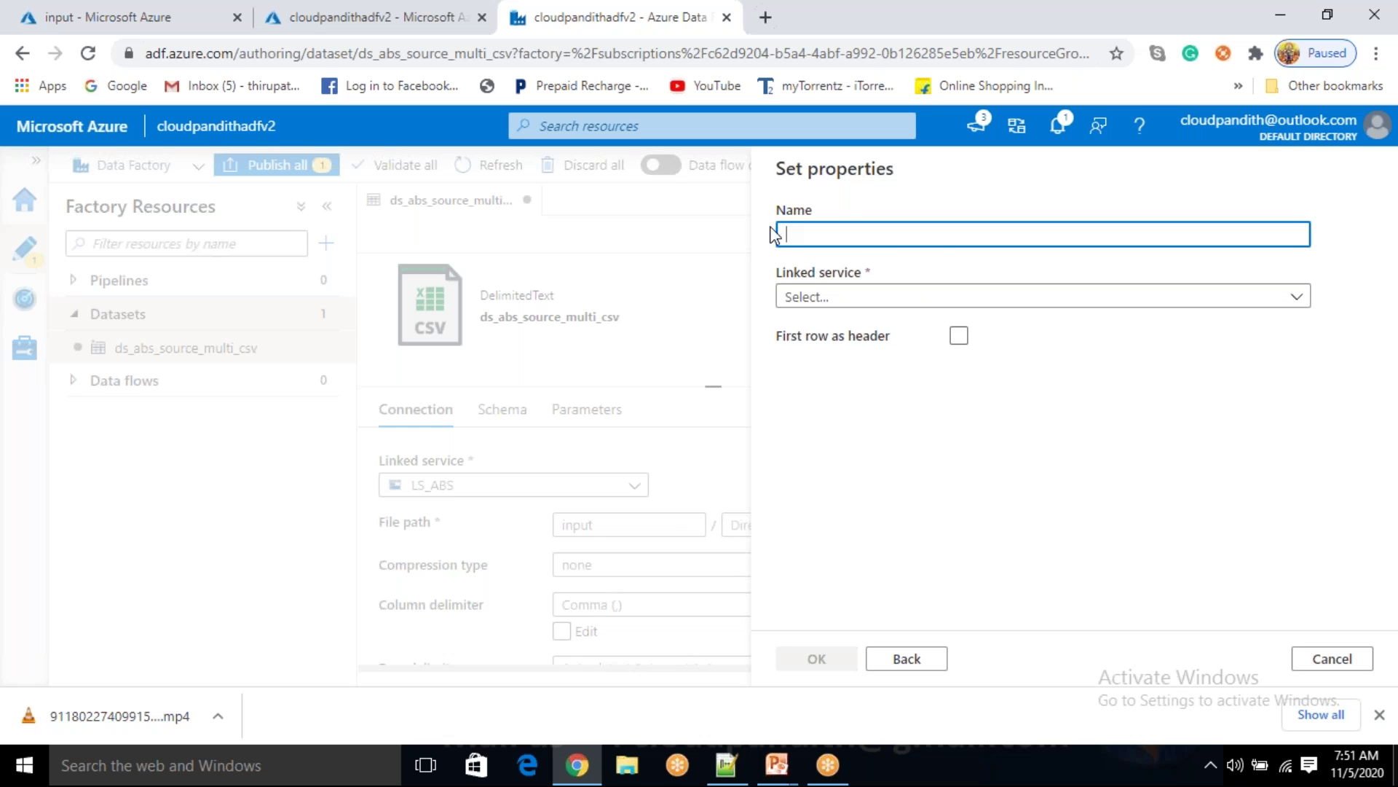
{"action": "type", "text": "ds_"}
{"action": "type", "text": "abs_sink_multi_csv"}
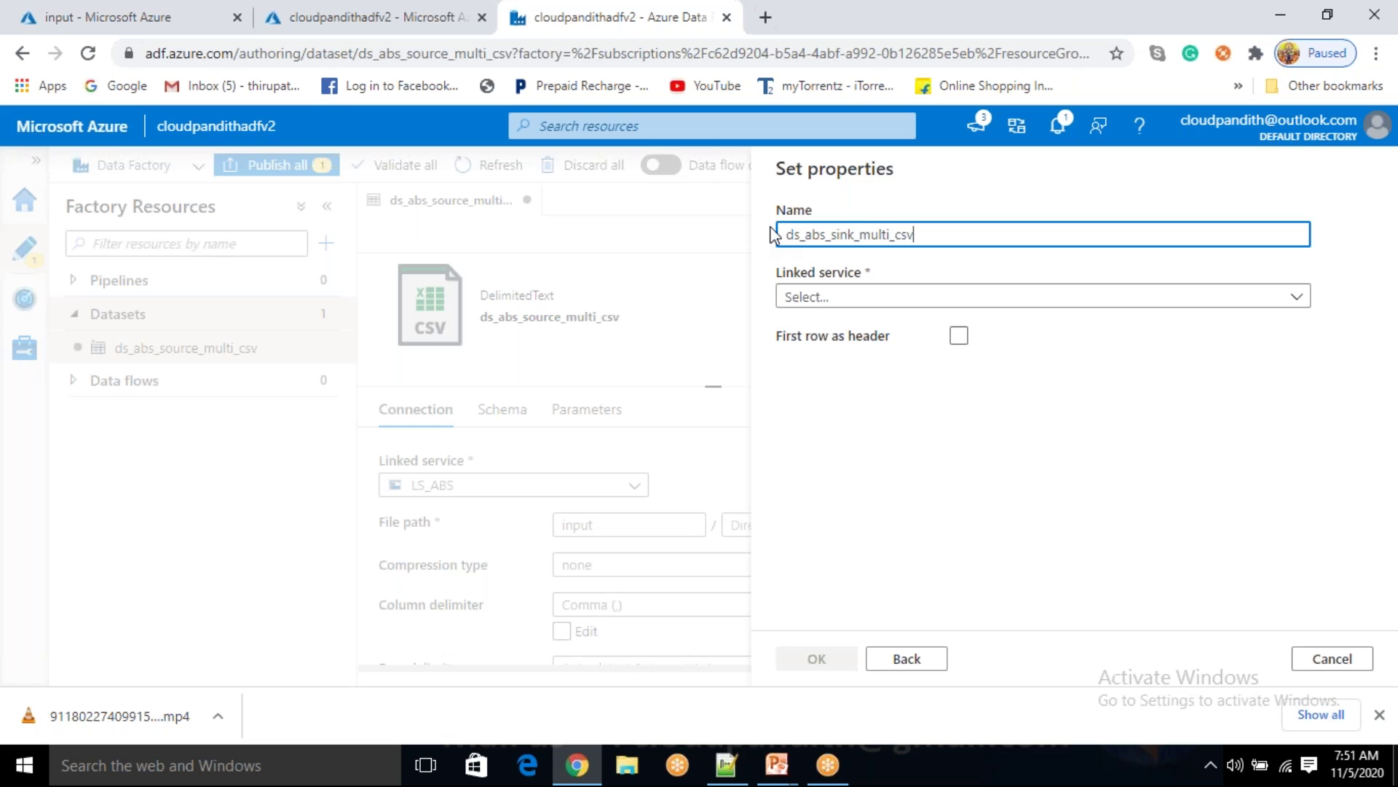
{"action": "left_click", "coordinate": [863, 299]}
{"action": "left_click", "coordinate": [808, 430]}
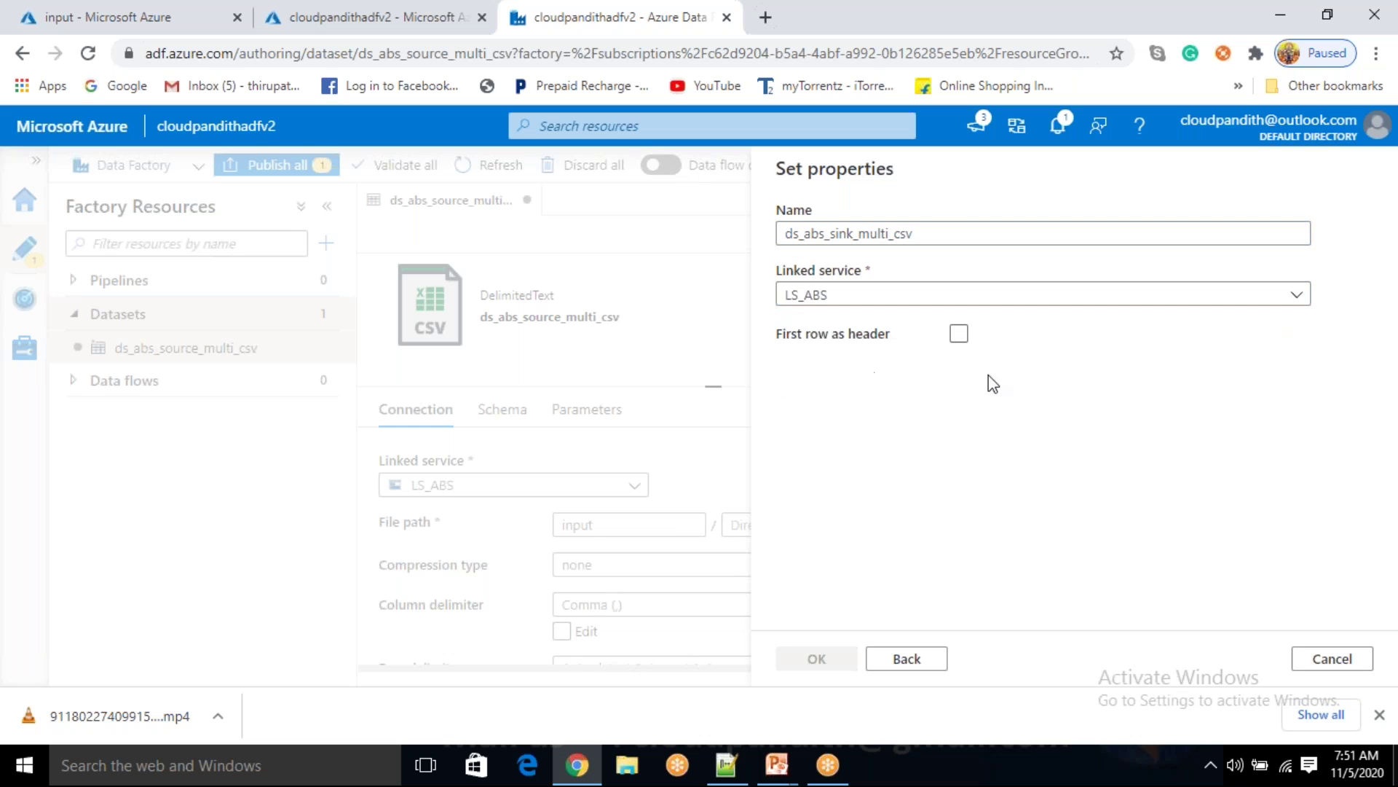
- Point the sink dataset to the output container, enable first row as header, and create it
{"action": "left_click", "coordinate": [1326, 351]}
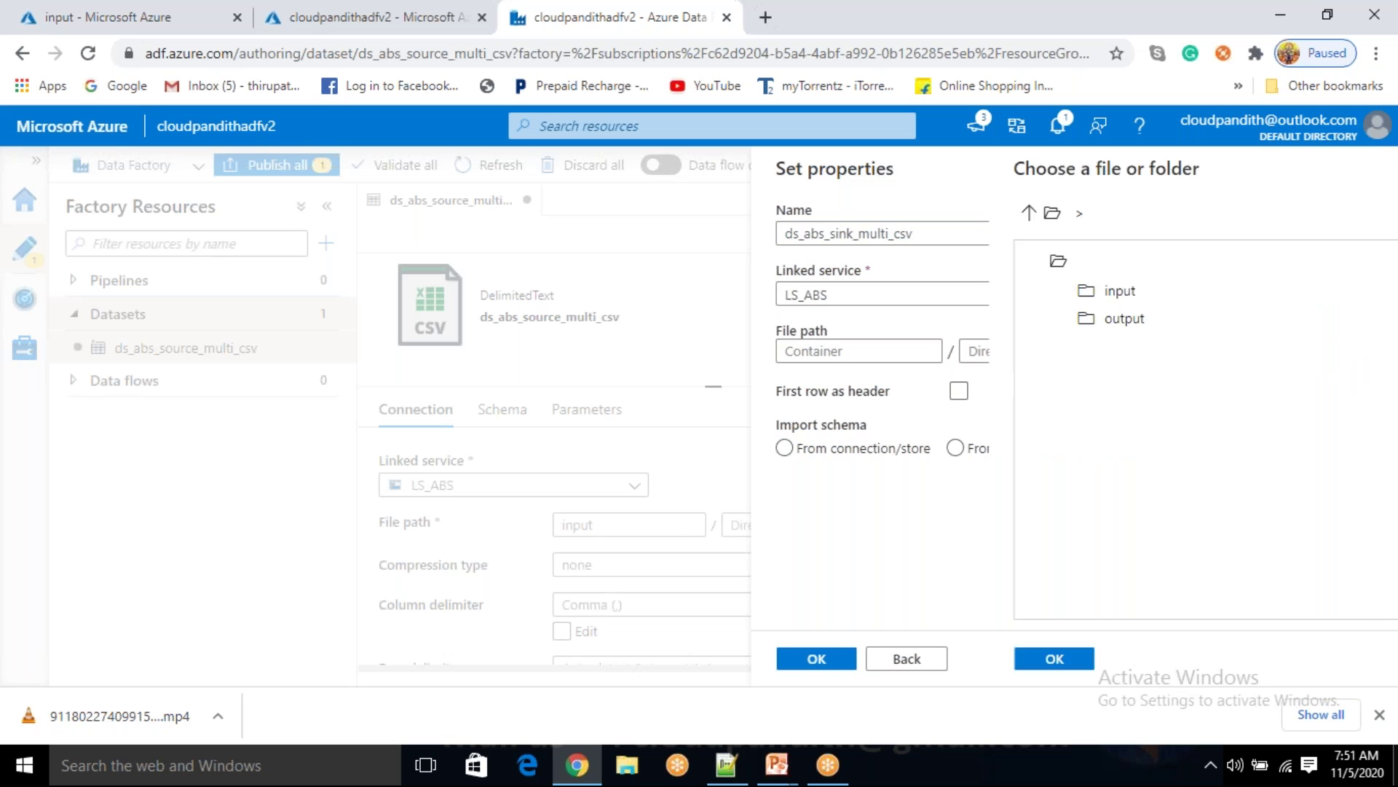
{"action": "left_click", "coordinate": [903, 321]}
{"action": "left_click", "coordinate": [817, 660]}
{"action": "left_click", "coordinate": [958, 390]}
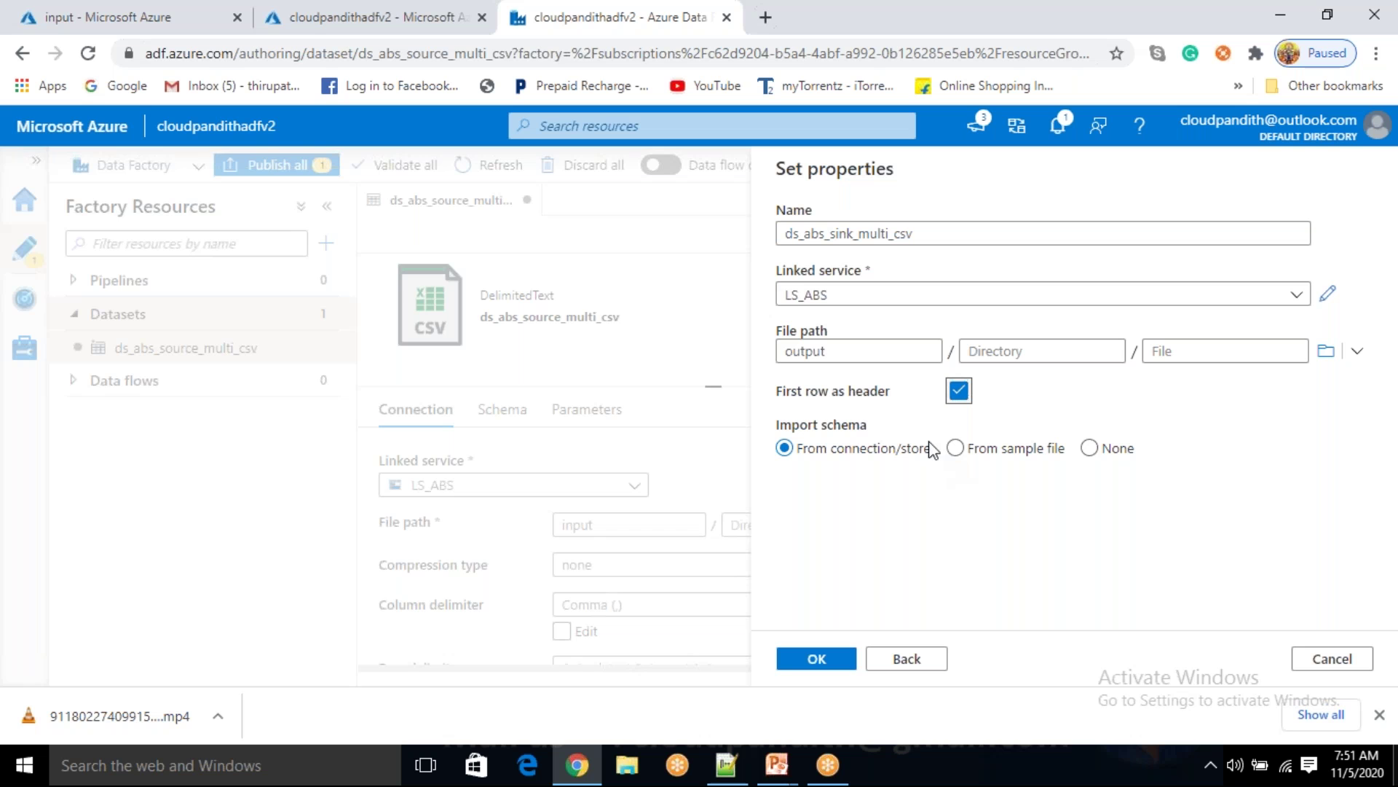
{"action": "left_click", "coordinate": [830, 662]}
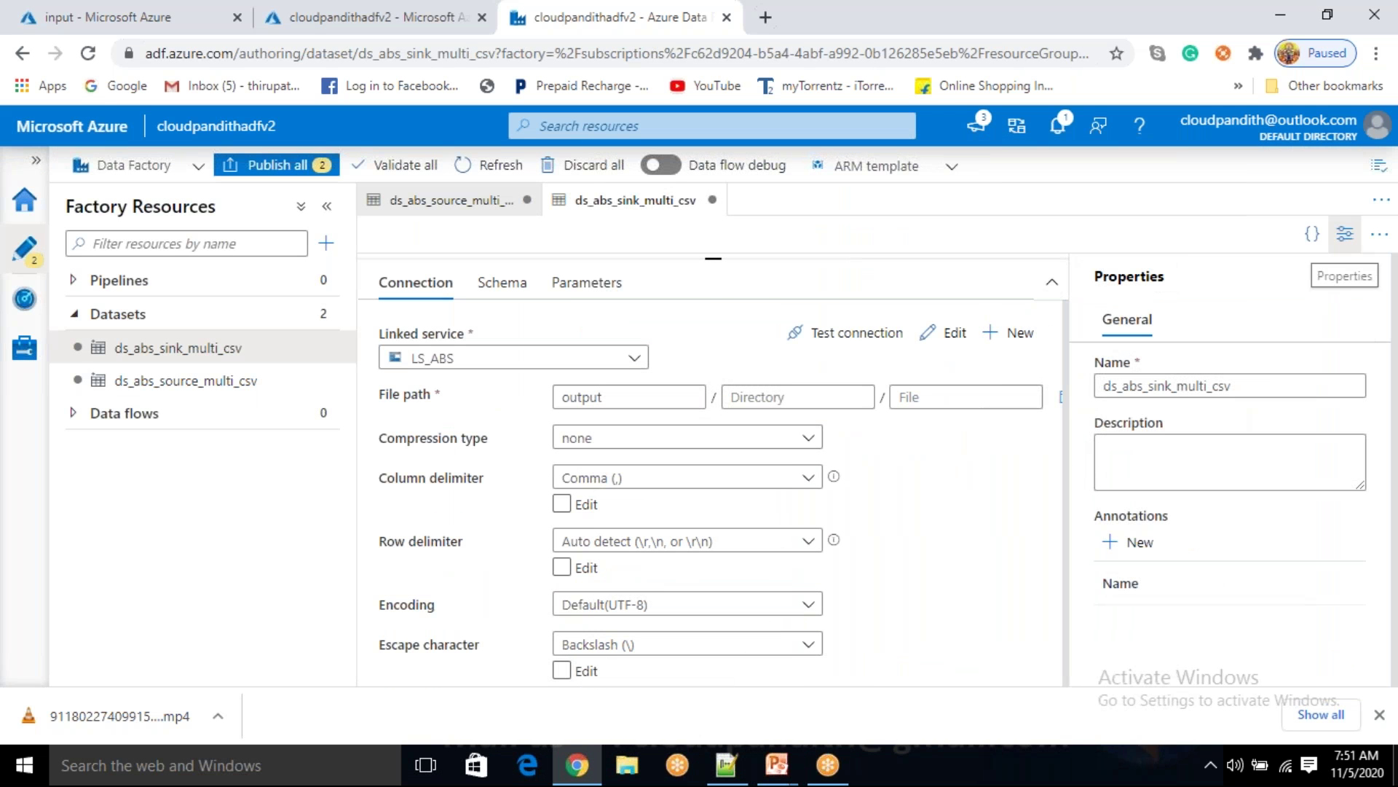
{"action": "left_click_drag", "start_coordinate": [715, 258], "coordinate": [714, 502]}
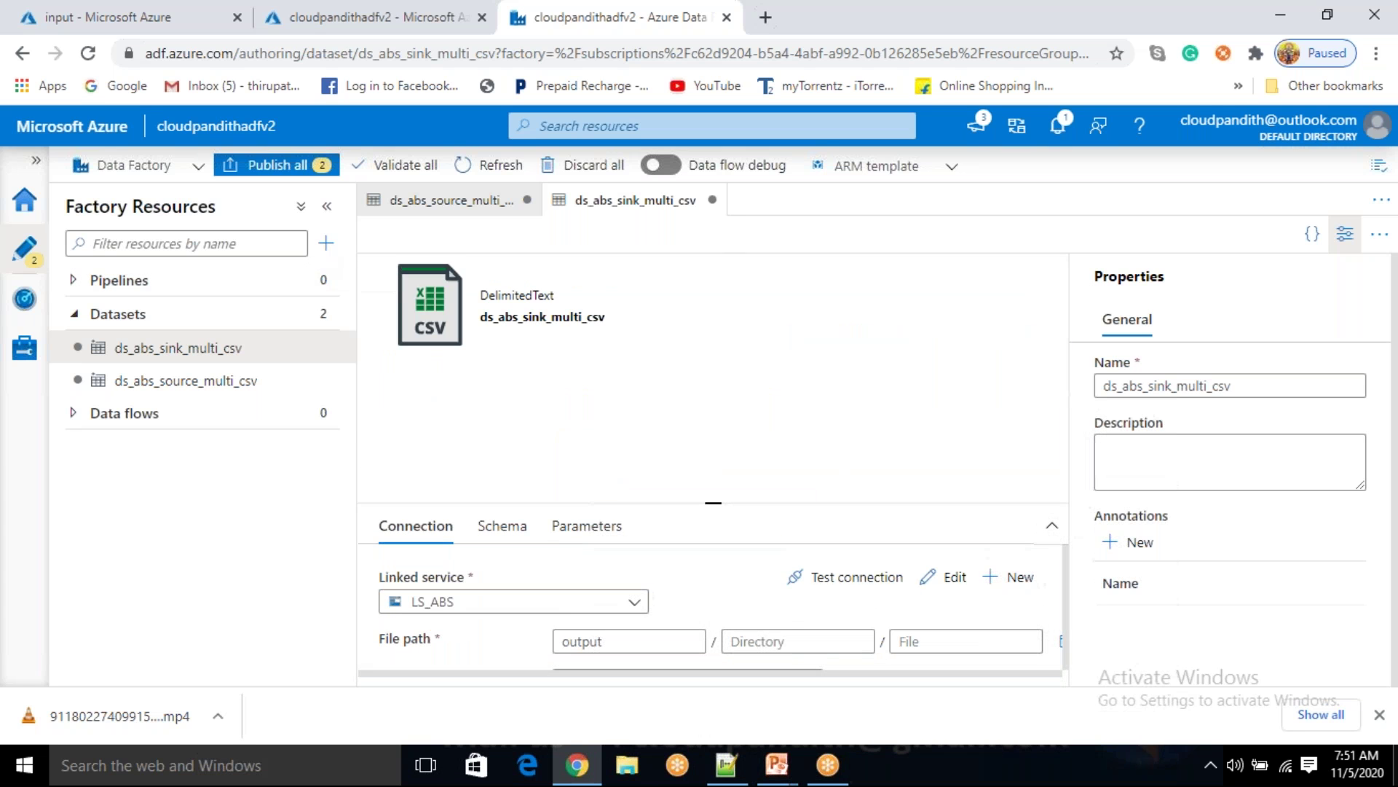
- Create a new pipeline named pl_data_ds_abs_source_multi_csv_to_ds_abs_sink_multi_csv
{"action": "left_click", "coordinate": [326, 243]}
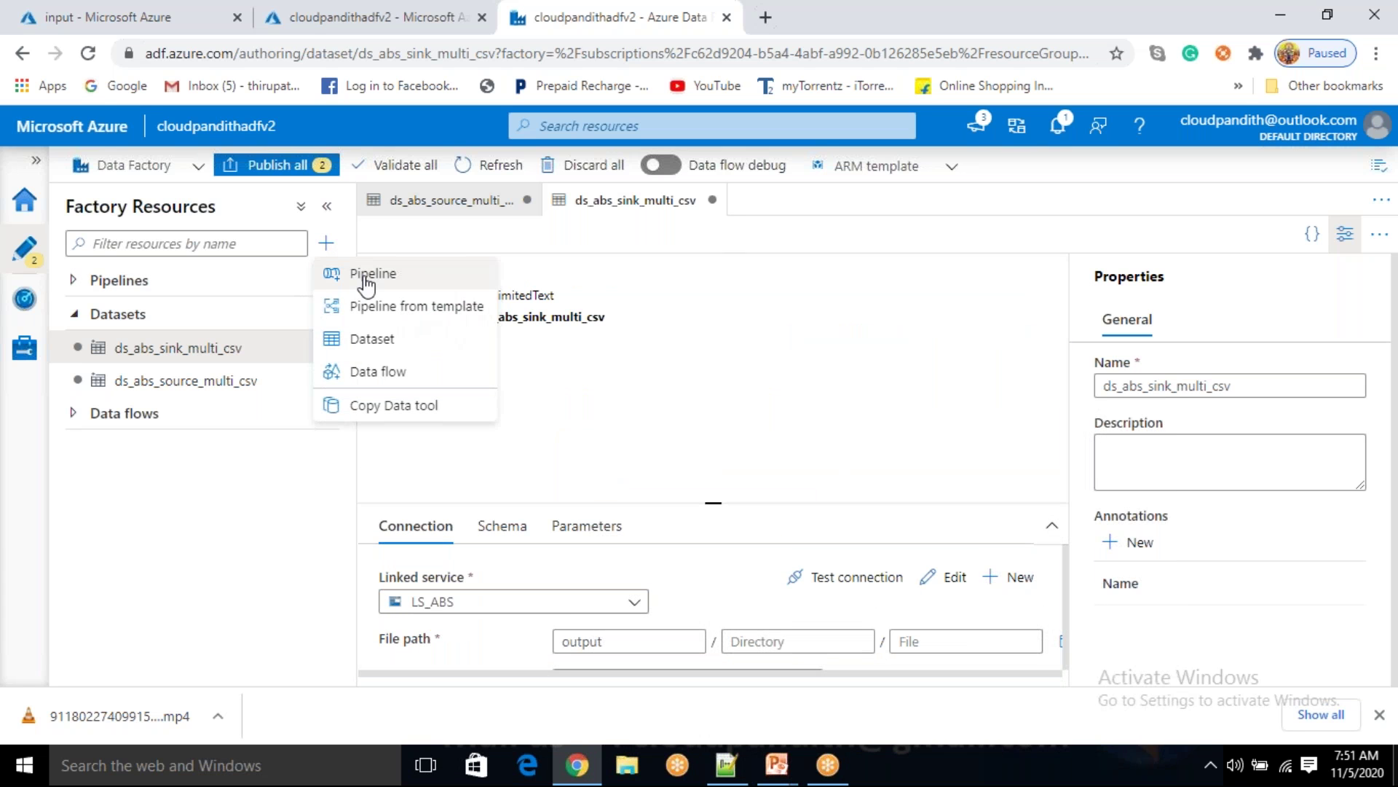
{"action": "left_click", "coordinate": [366, 281]}
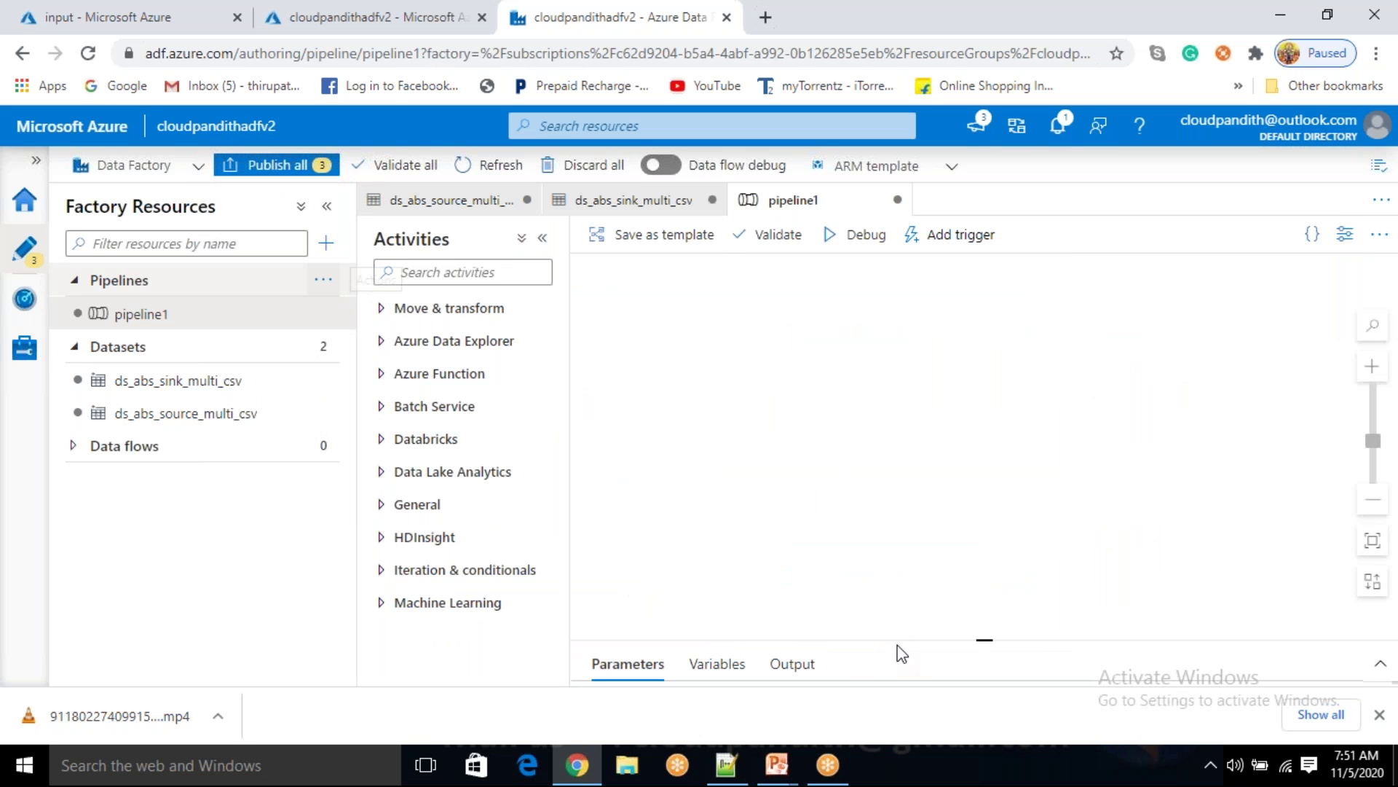
{"action": "left_click", "coordinate": [1173, 393]}
{"action": "left_click_drag", "start_coordinate": [1174, 393], "coordinate": [1105, 392]}
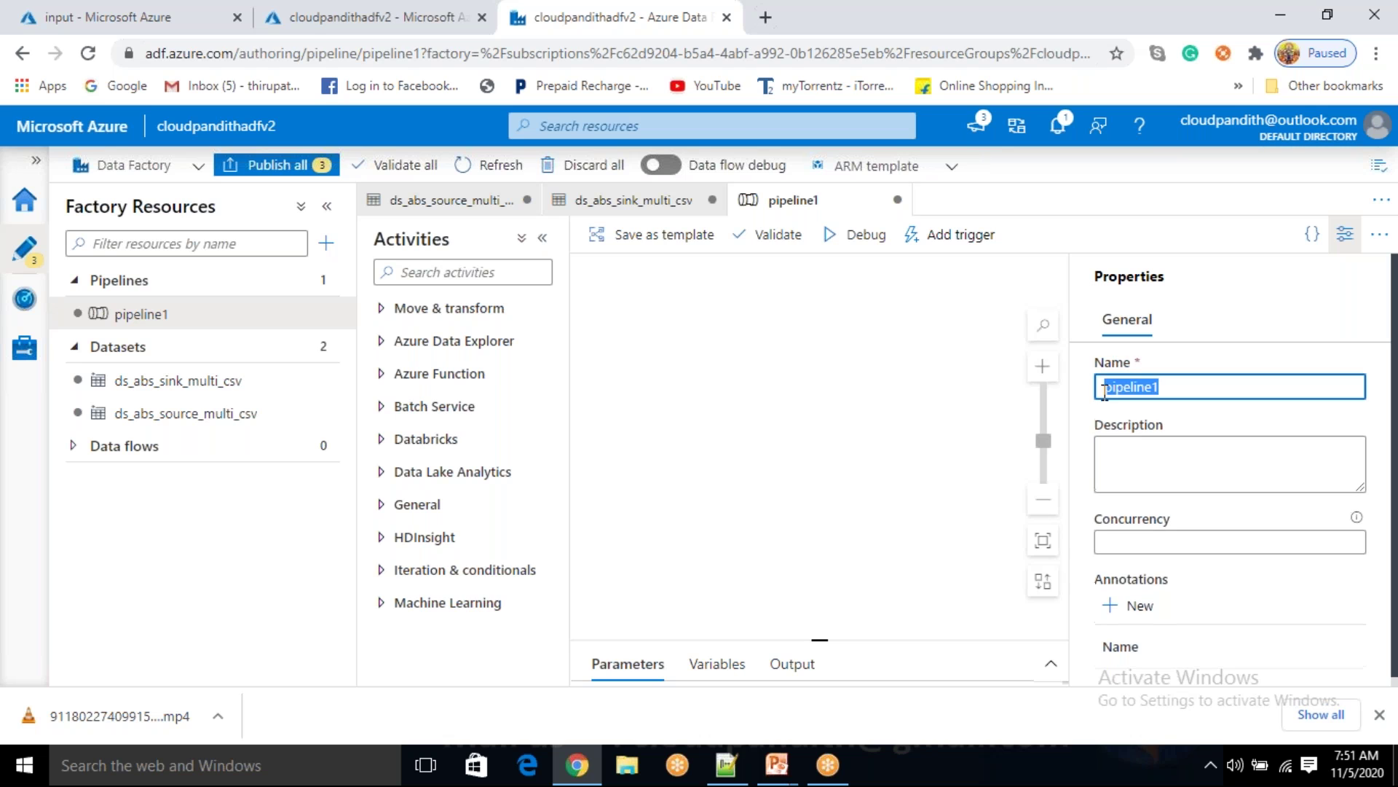
{"action": "type", "text": "pl_"}
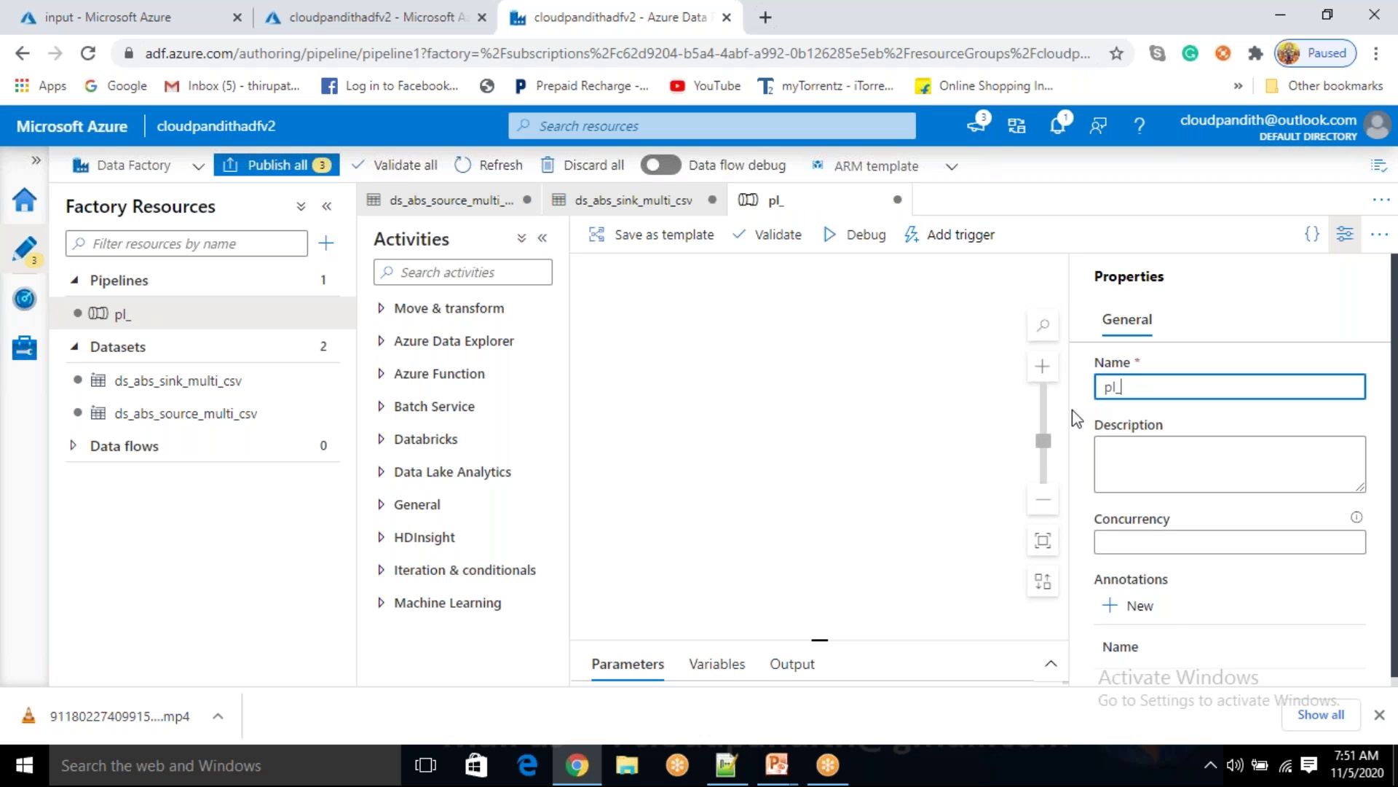
{"action": "type", "text": "data_ds_a"}
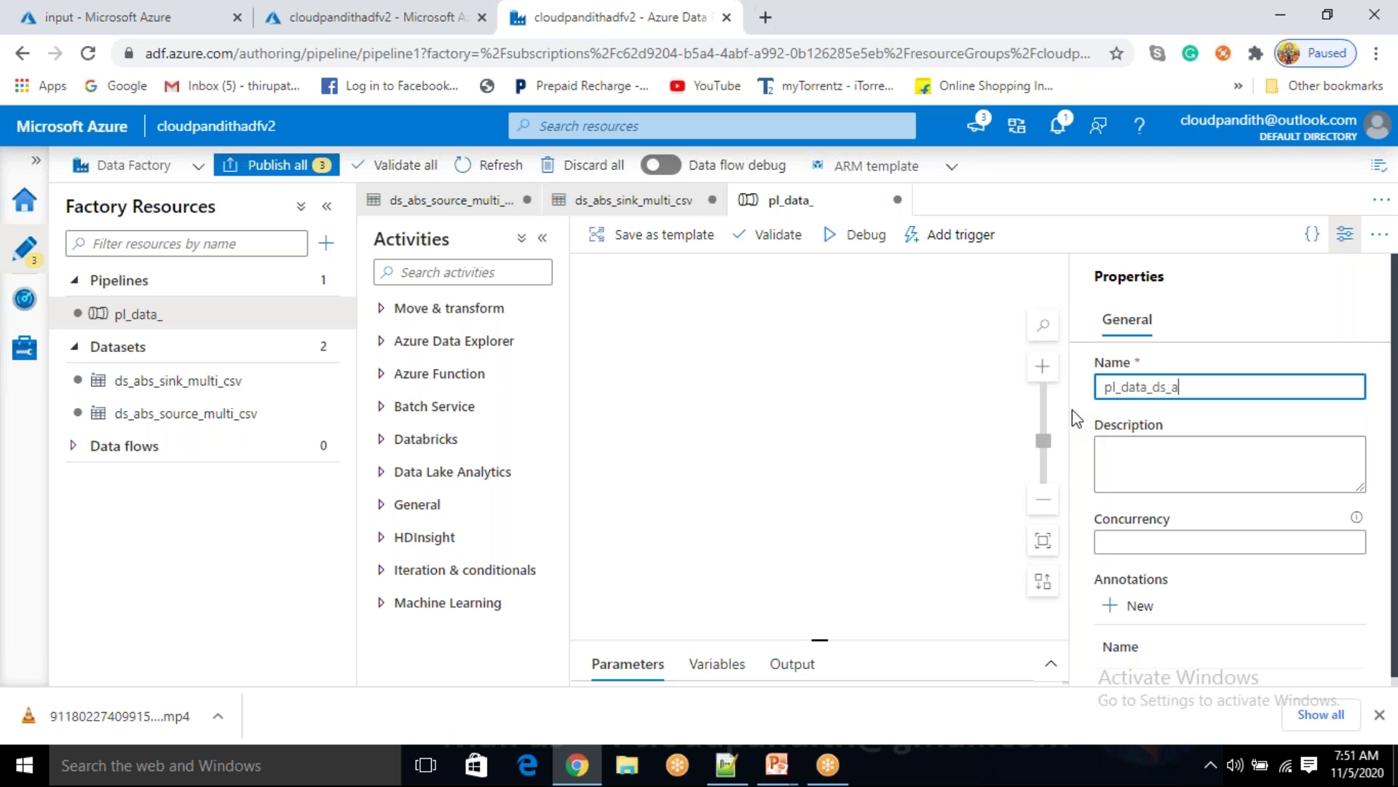
{"action": "type", "text": "bs_source_"}
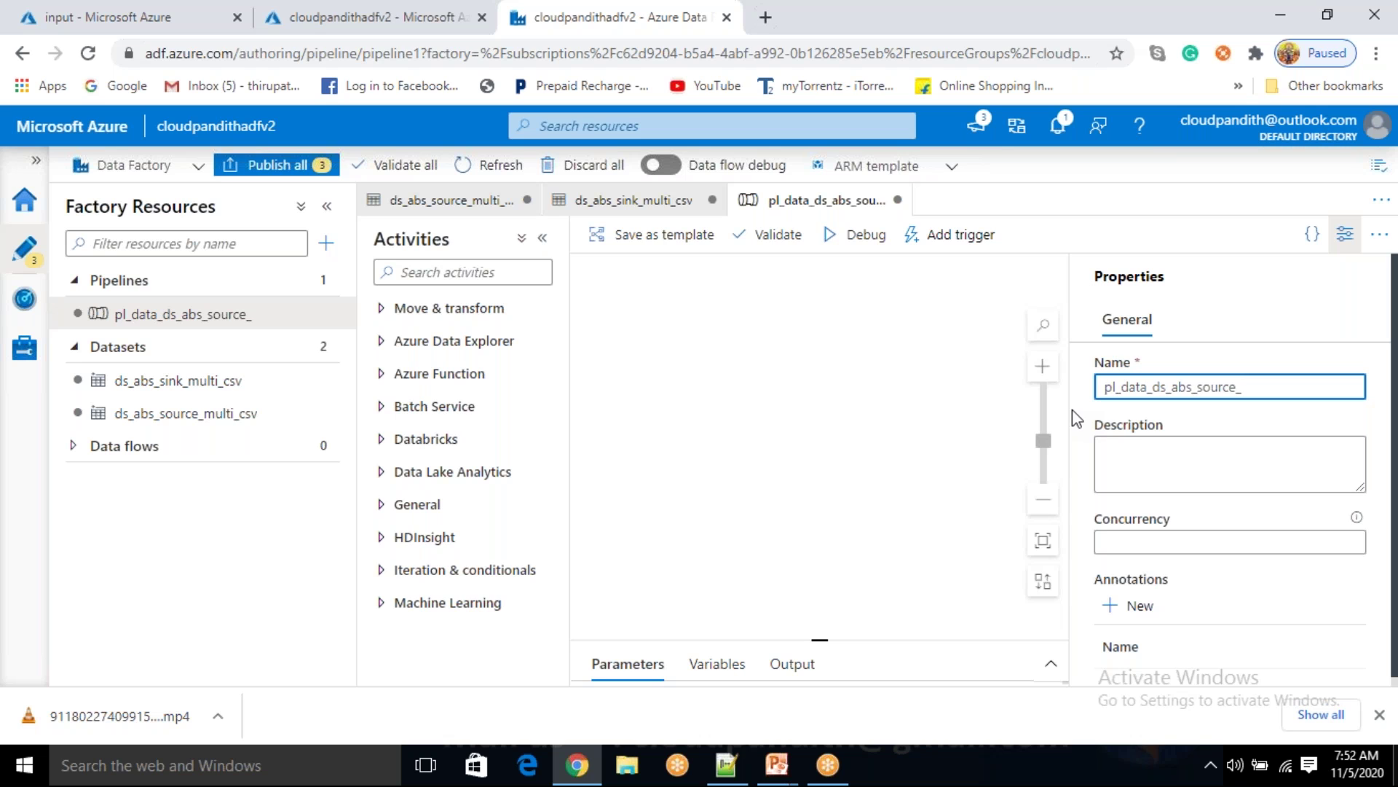
{"action": "type", "text": "multi_csv_to_ds_abs_"}
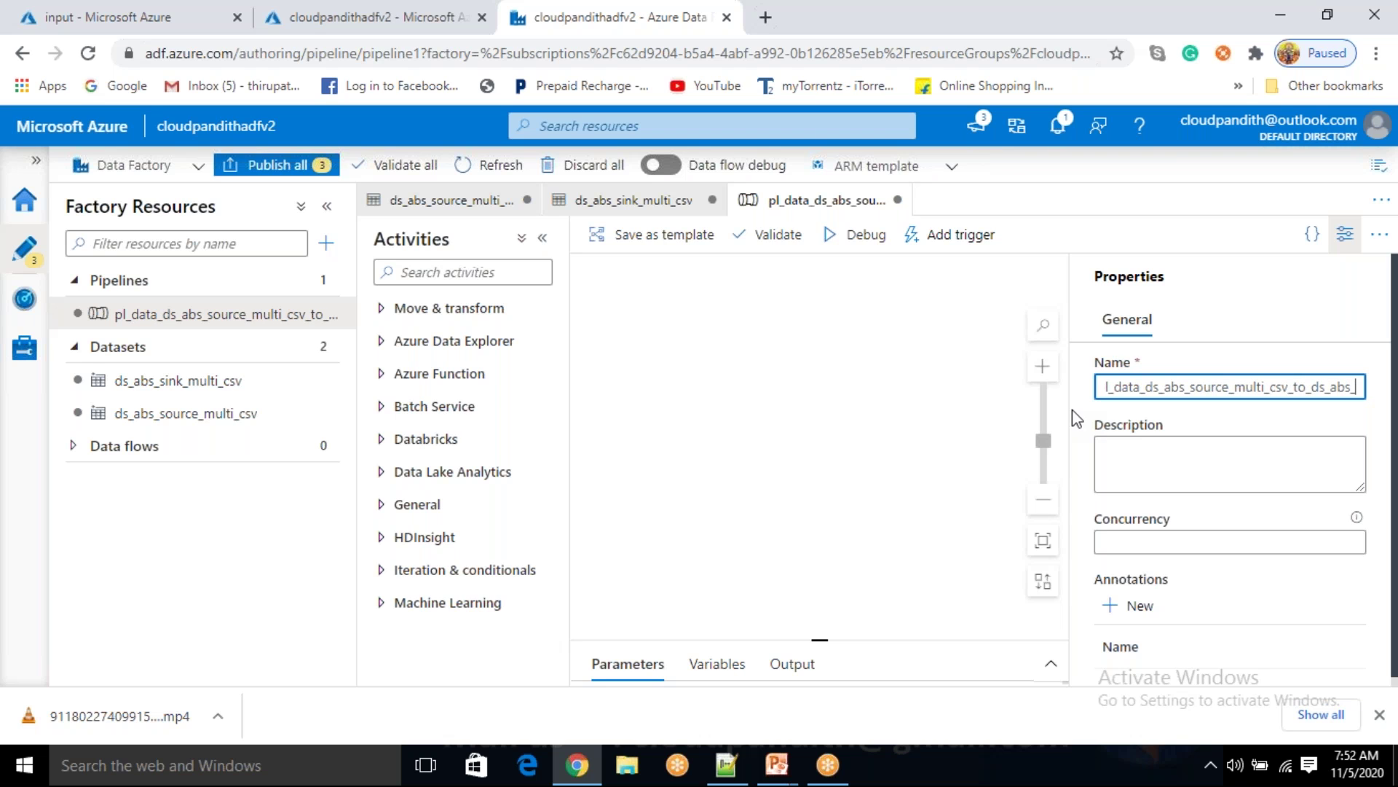
{"action": "type", "text": "sink_multi"}
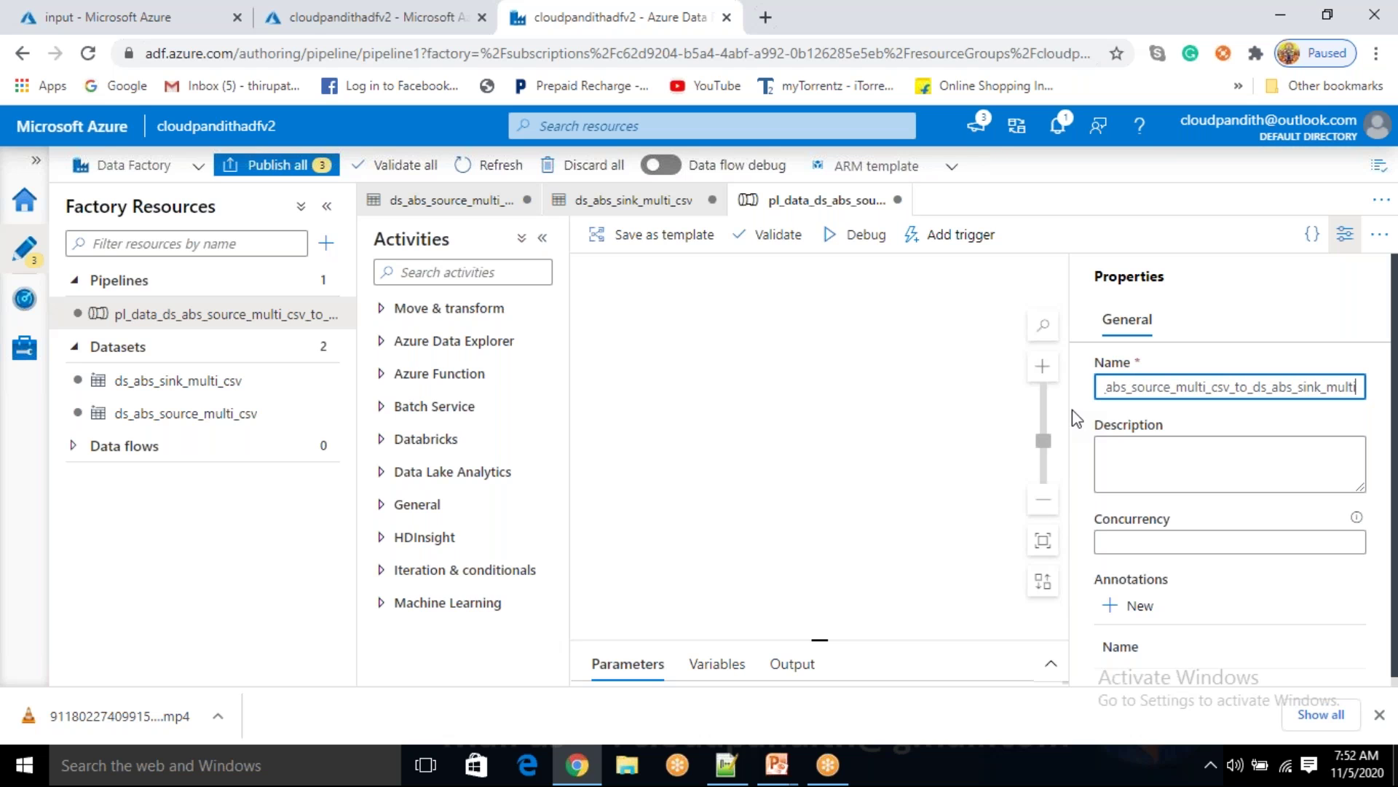
{"action": "type", "text": "_csv"}
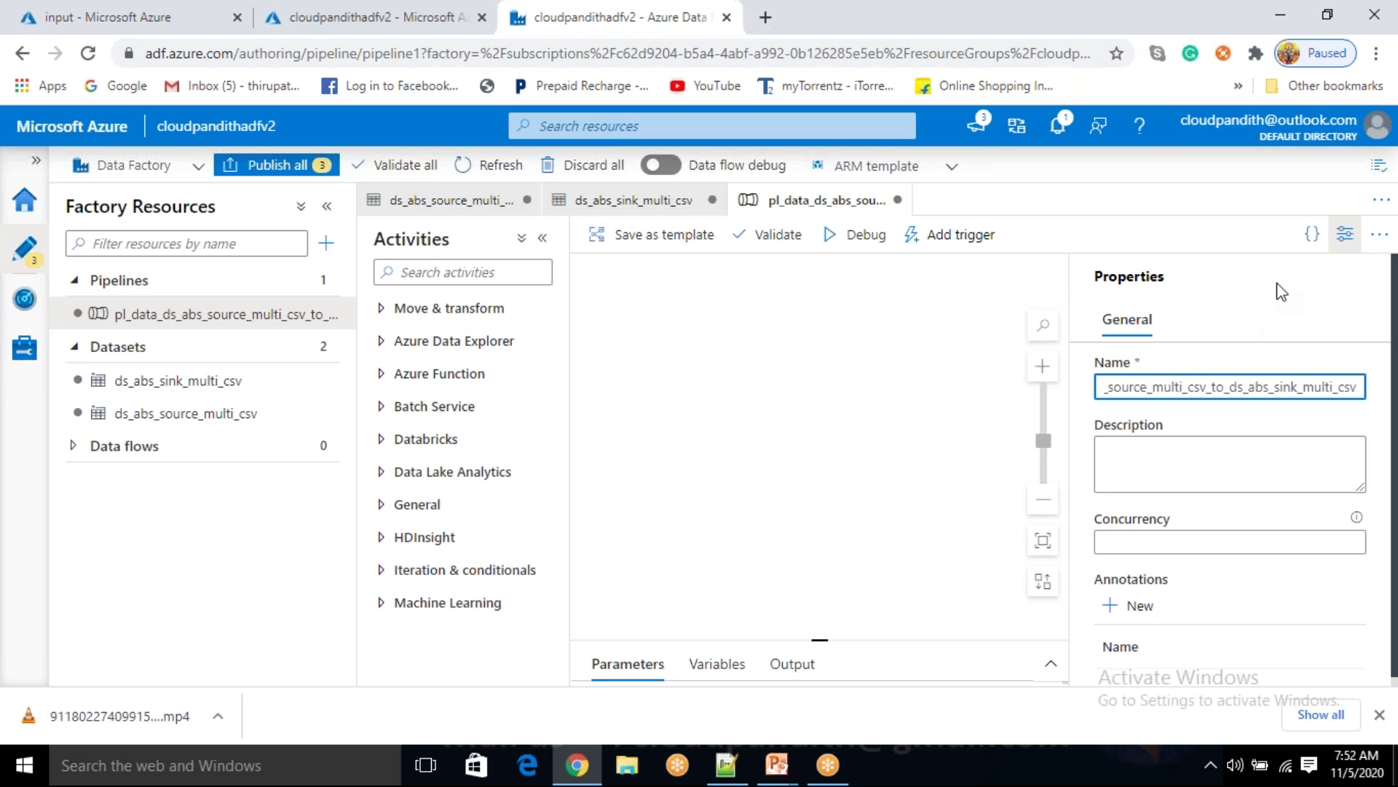
{"action": "left_click", "coordinate": [1345, 236]}
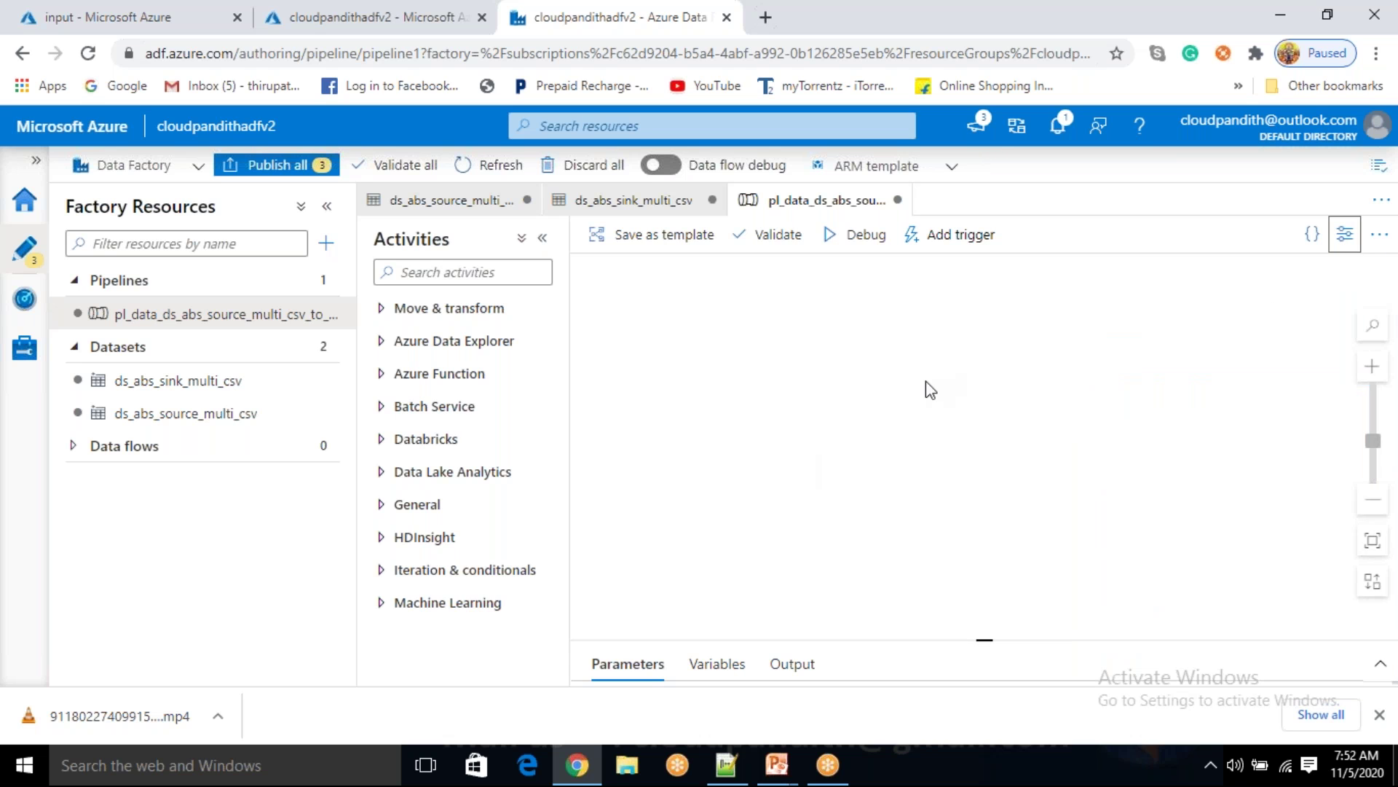
- Add a Copy data activity to the pipeline canvas
{"action": "left_click_drag", "start_coordinate": [356, 211], "coordinate": [578, 207]}
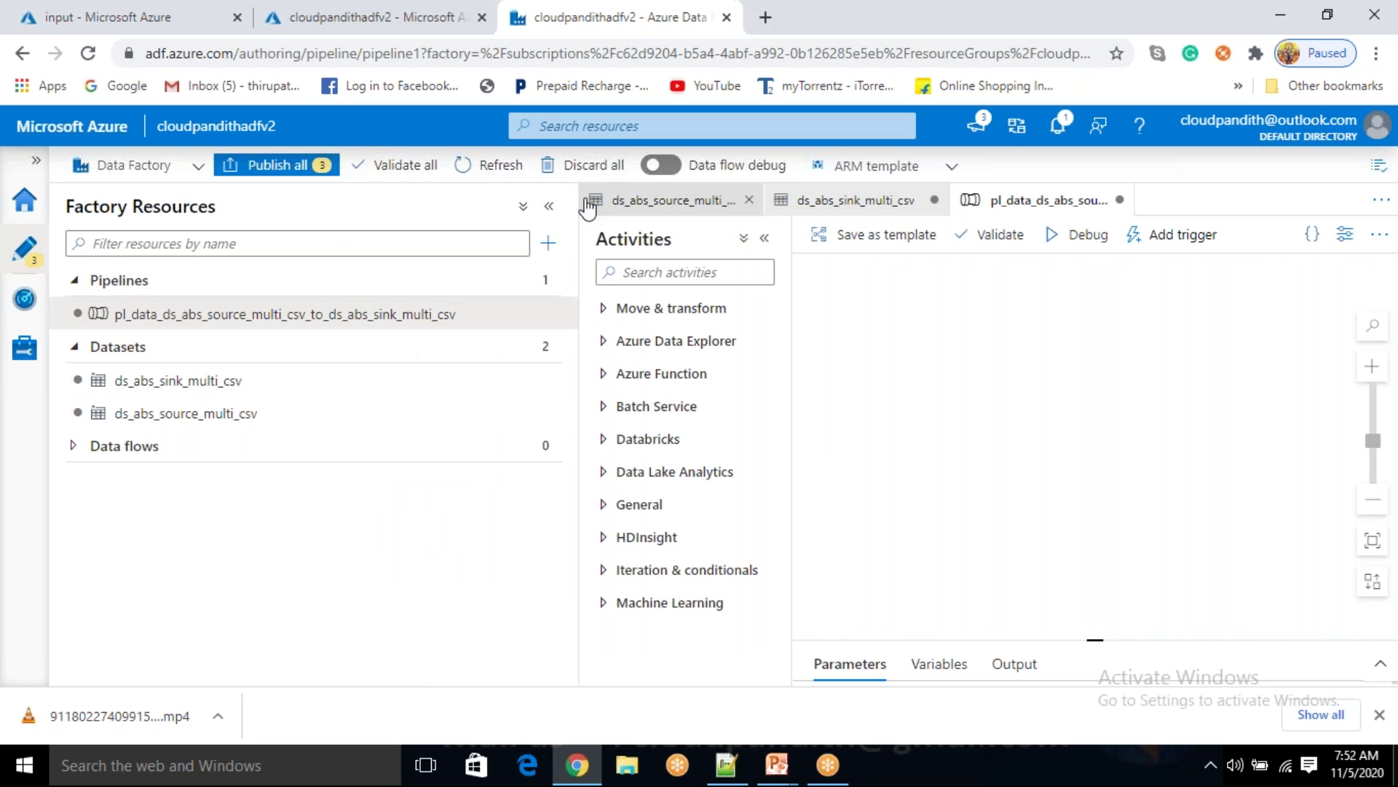
{"action": "left_click_drag", "start_coordinate": [579, 200], "coordinate": [335, 244]}
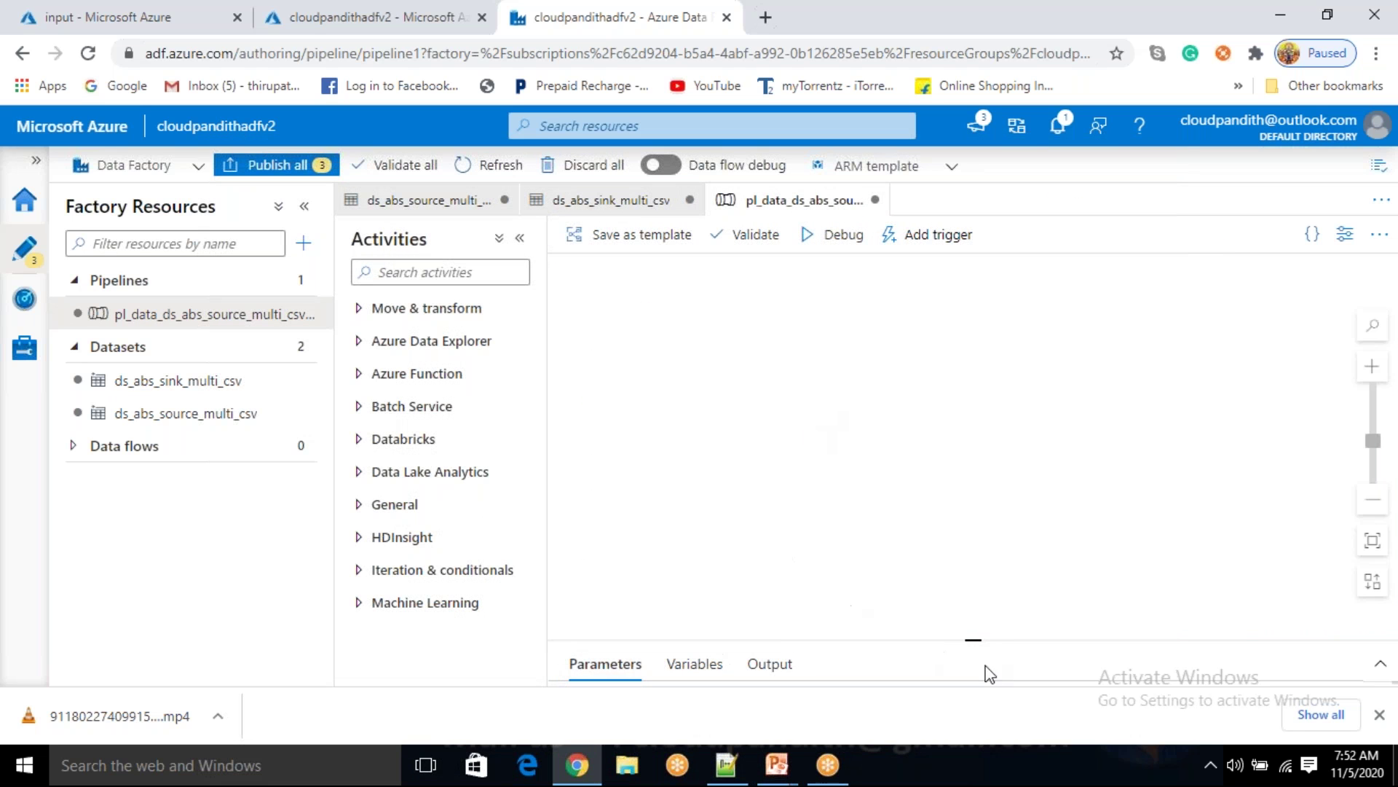
{"action": "left_click_drag", "start_coordinate": [972, 639], "coordinate": [910, 424]}
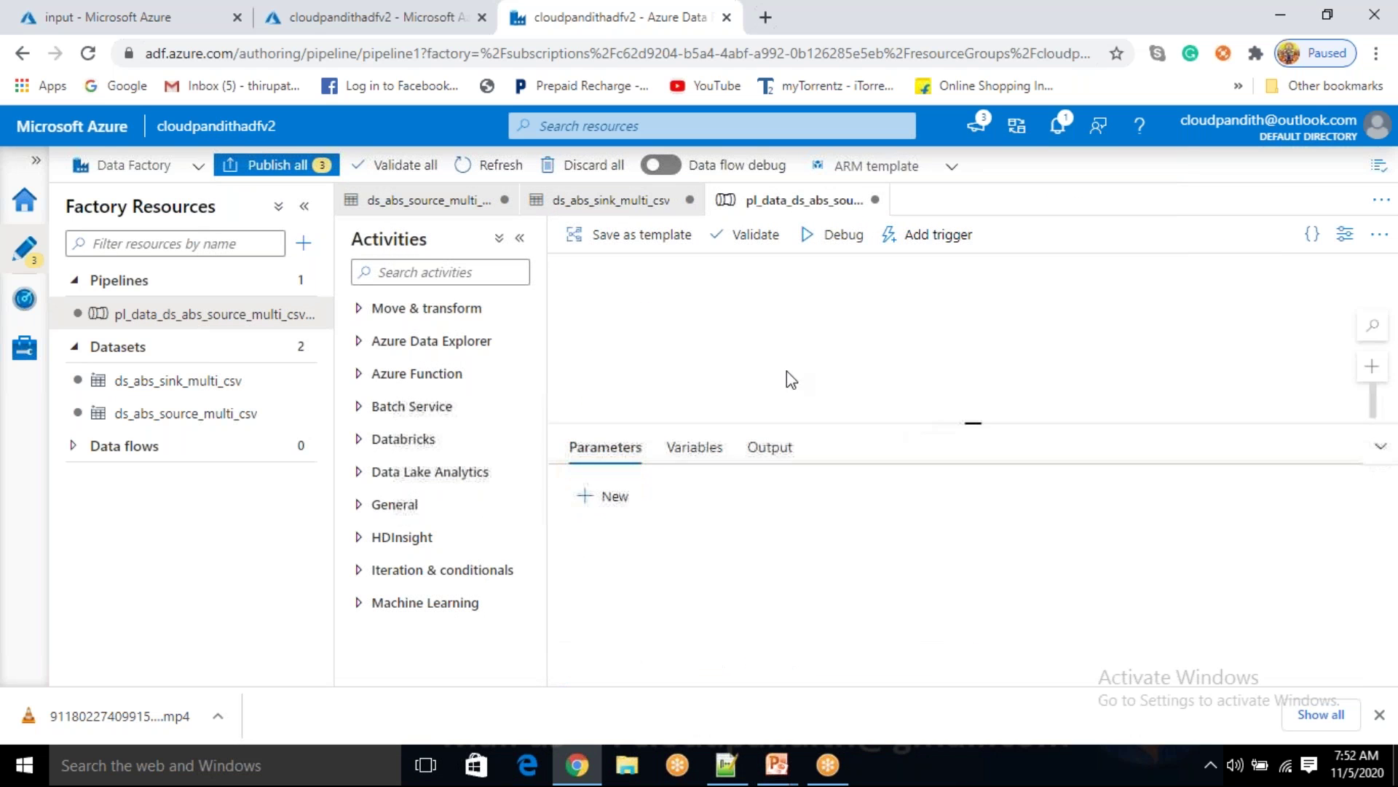
{"action": "left_click", "coordinate": [409, 315]}
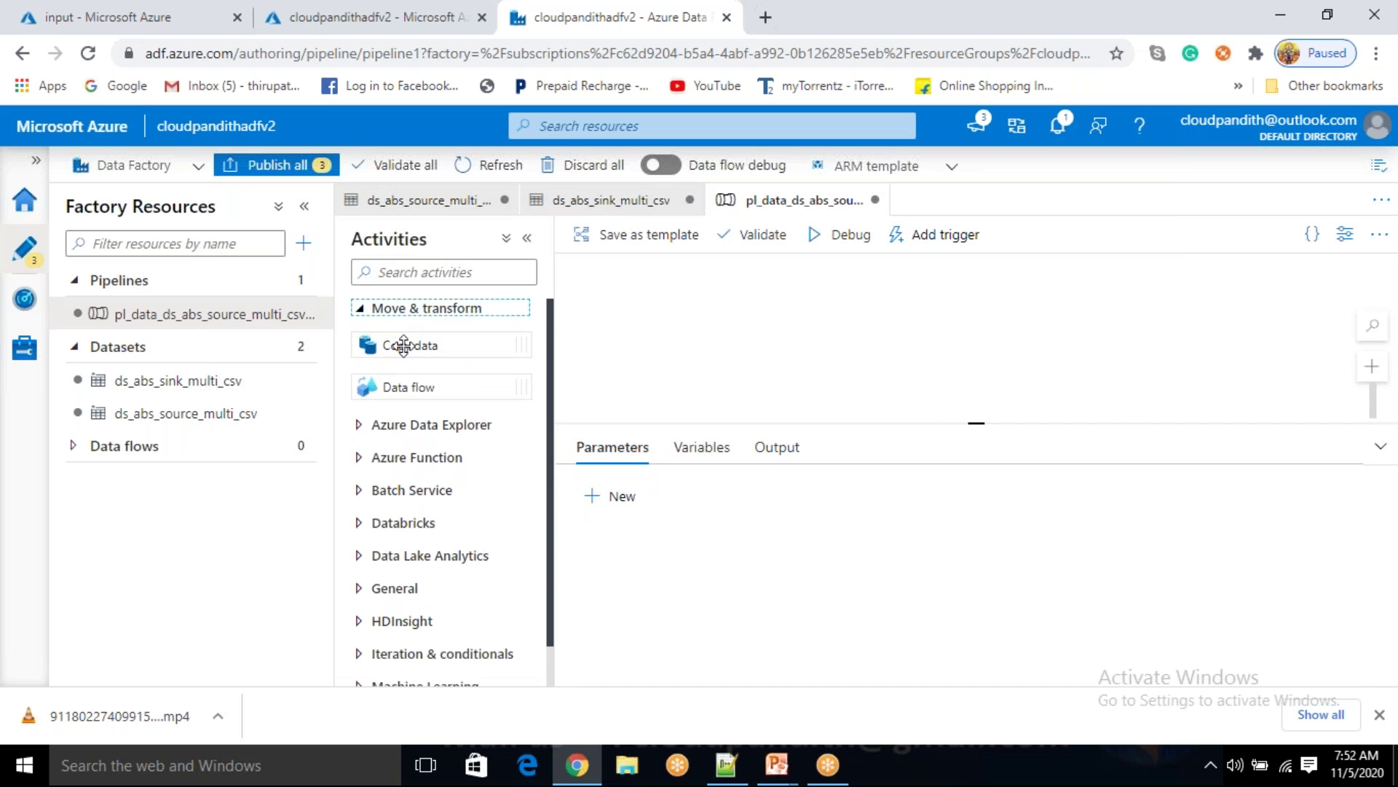
{"action": "left_click_drag", "start_coordinate": [404, 346], "coordinate": [787, 308]}
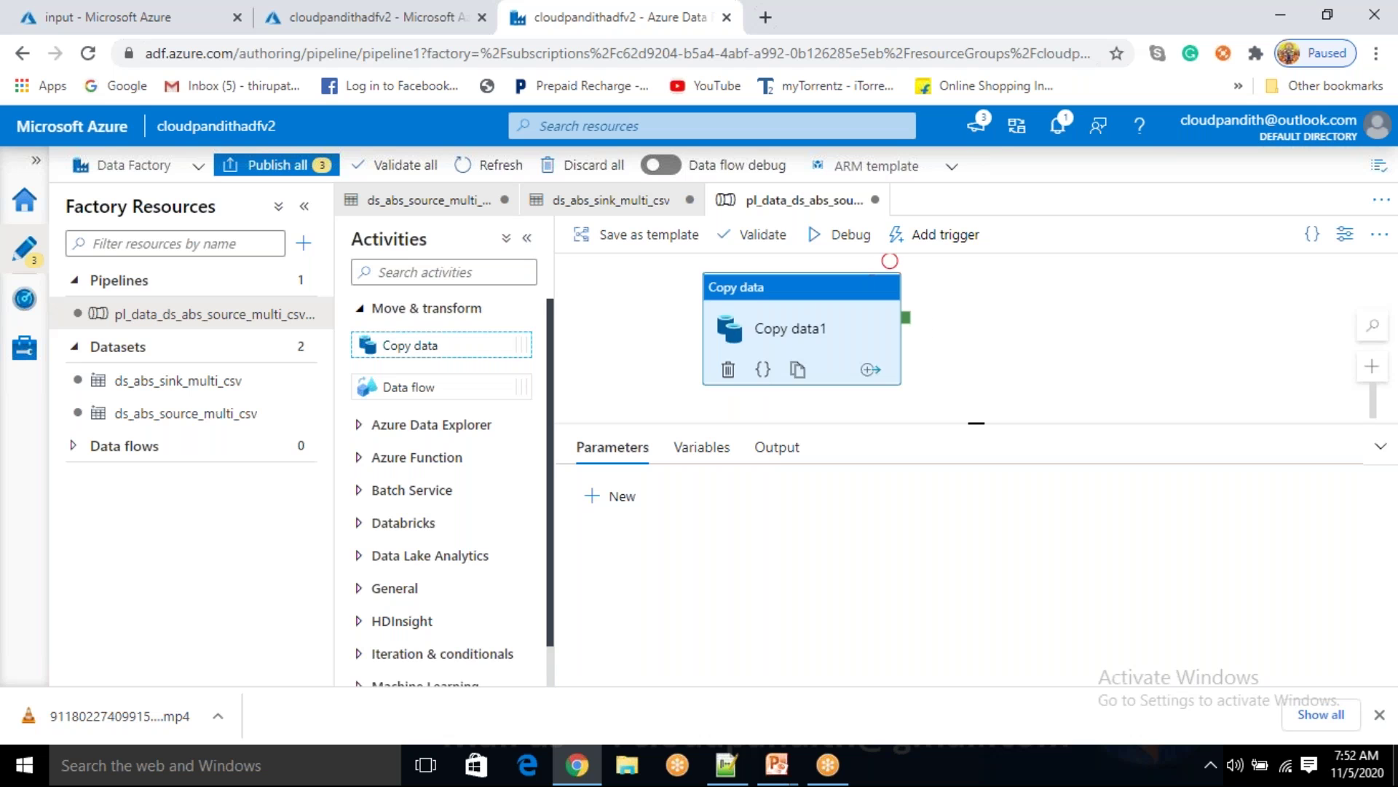
- Copy the name of the ds_abs_sink_multi_csv dataset from its properties and return to the pipeline
{"action": "left_click", "coordinate": [269, 389]}
{"action": "left_click", "coordinate": [1245, 386]}
{"action": "left_click_drag", "start_coordinate": [1245, 386], "coordinate": [1065, 420]}
{"action": "key", "text": "ctrl+c"}
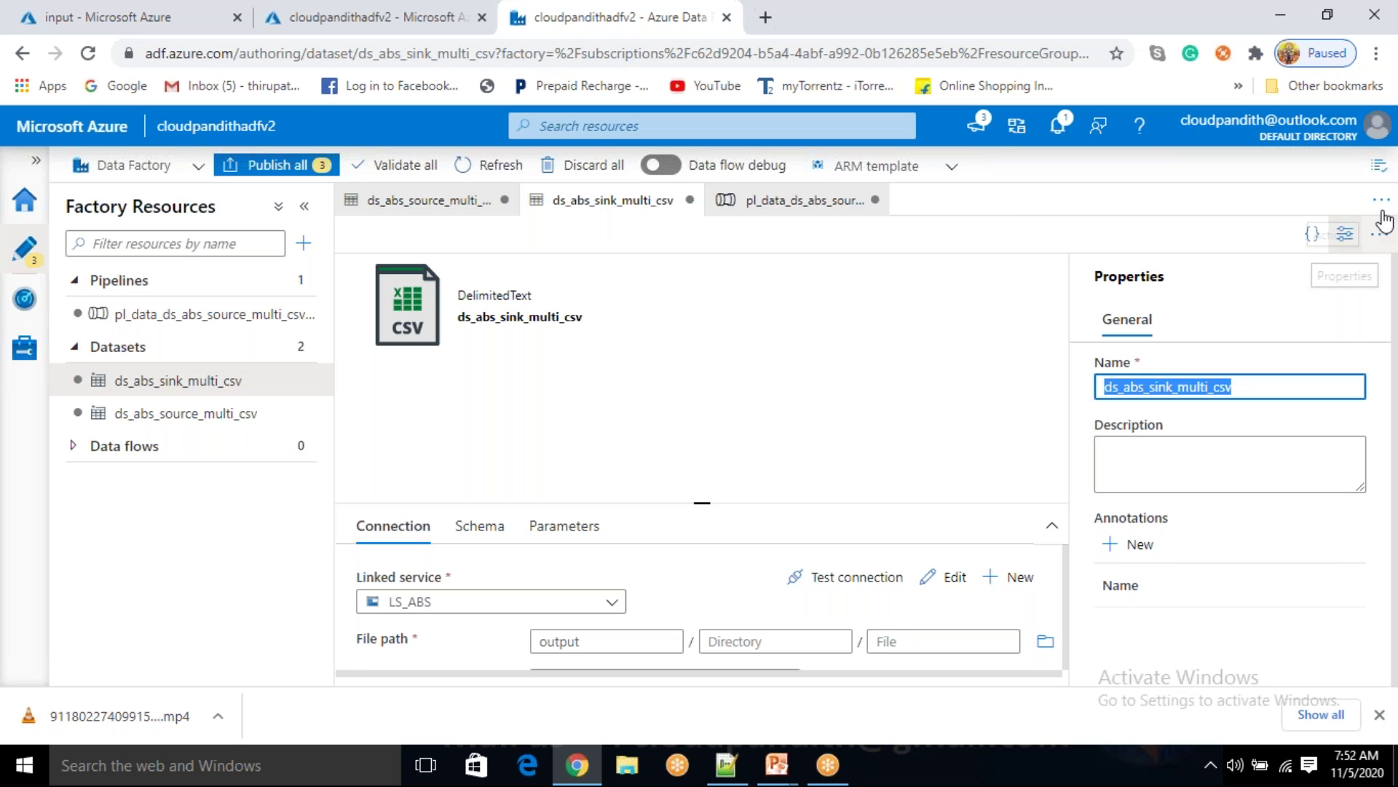
{"action": "left_click", "coordinate": [1347, 234]}
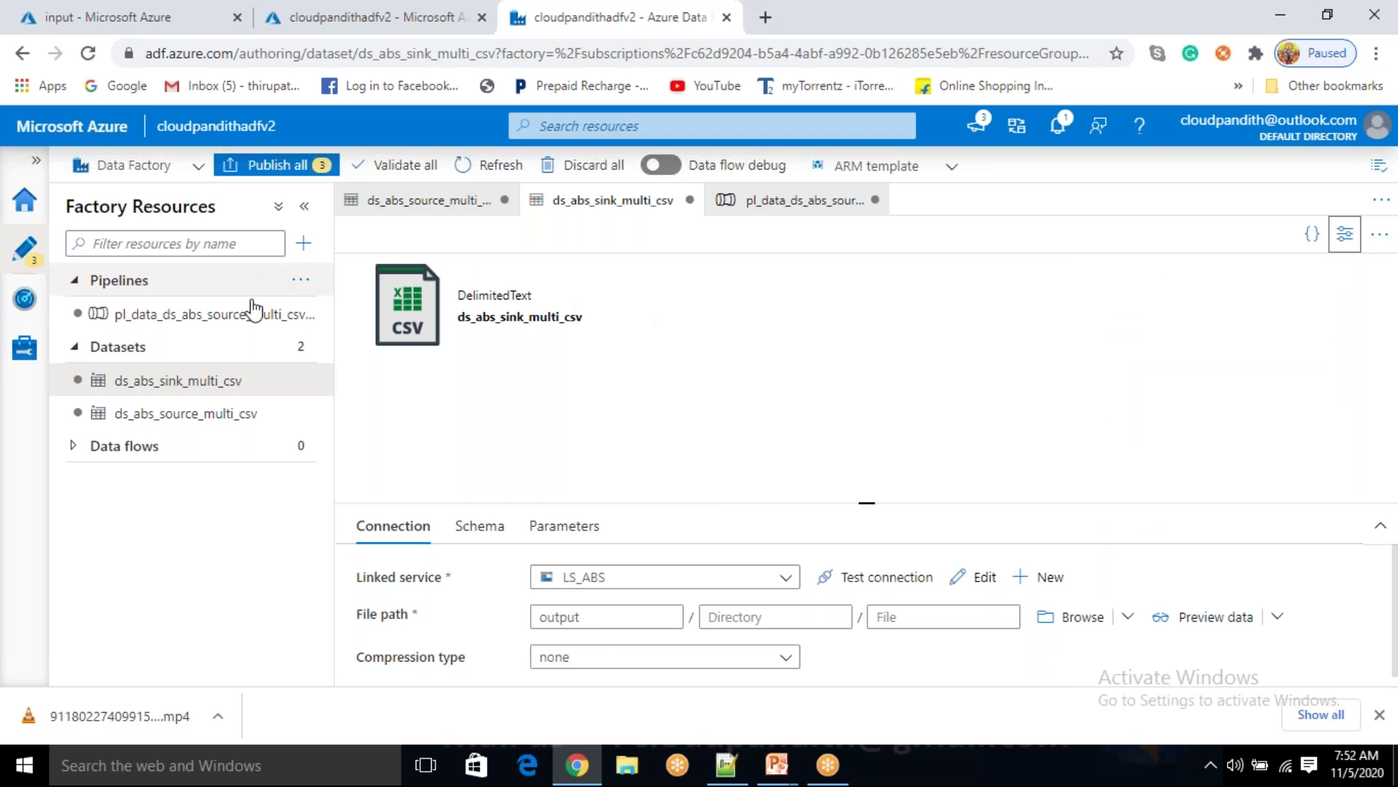
{"action": "left_click", "coordinate": [233, 315]}
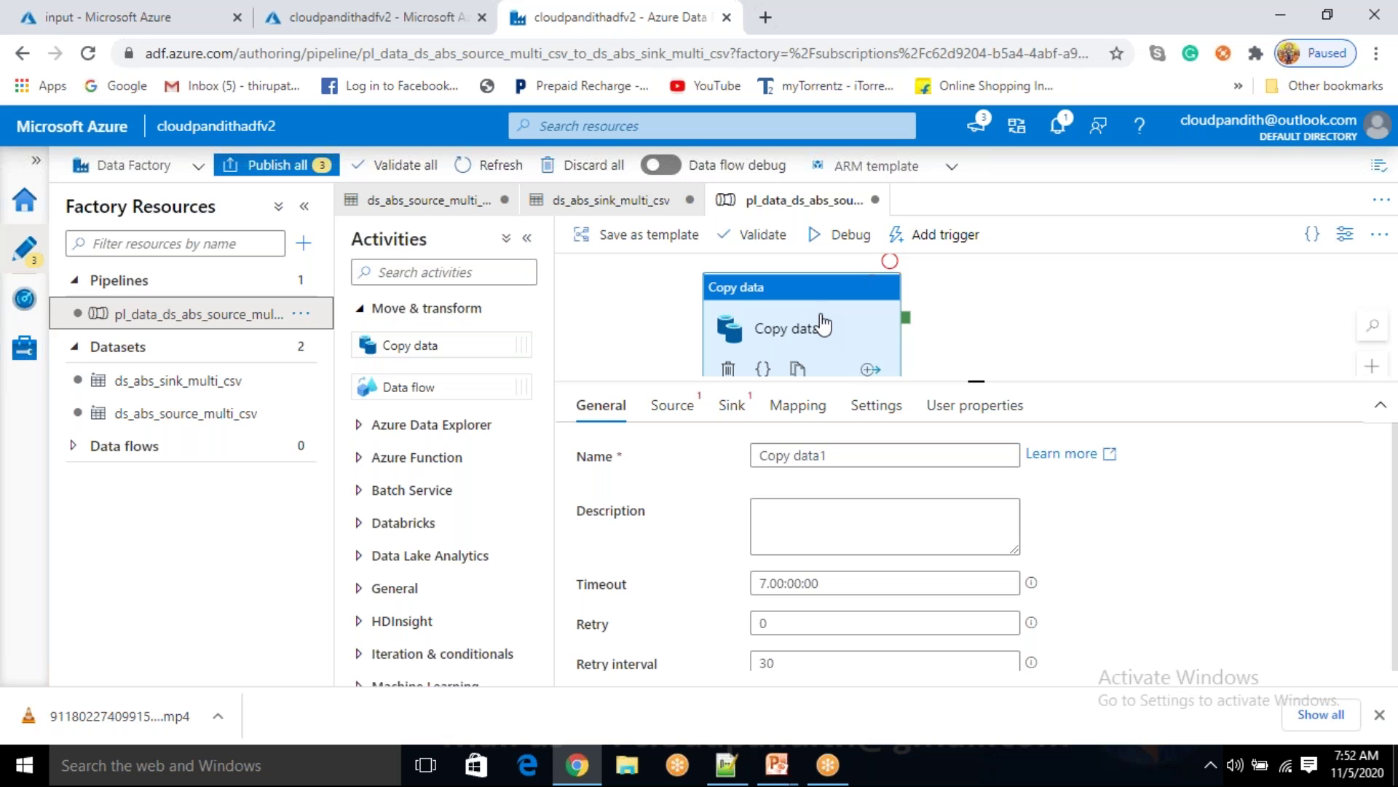
- Rename the Copy data activity as copy_ds_abs_ource_multi_csv_to_ds_abs_sink_multi_csv, reusing the copied dataset name
{"action": "left_click", "coordinate": [823, 323]}
{"action": "type", "text": "c"}
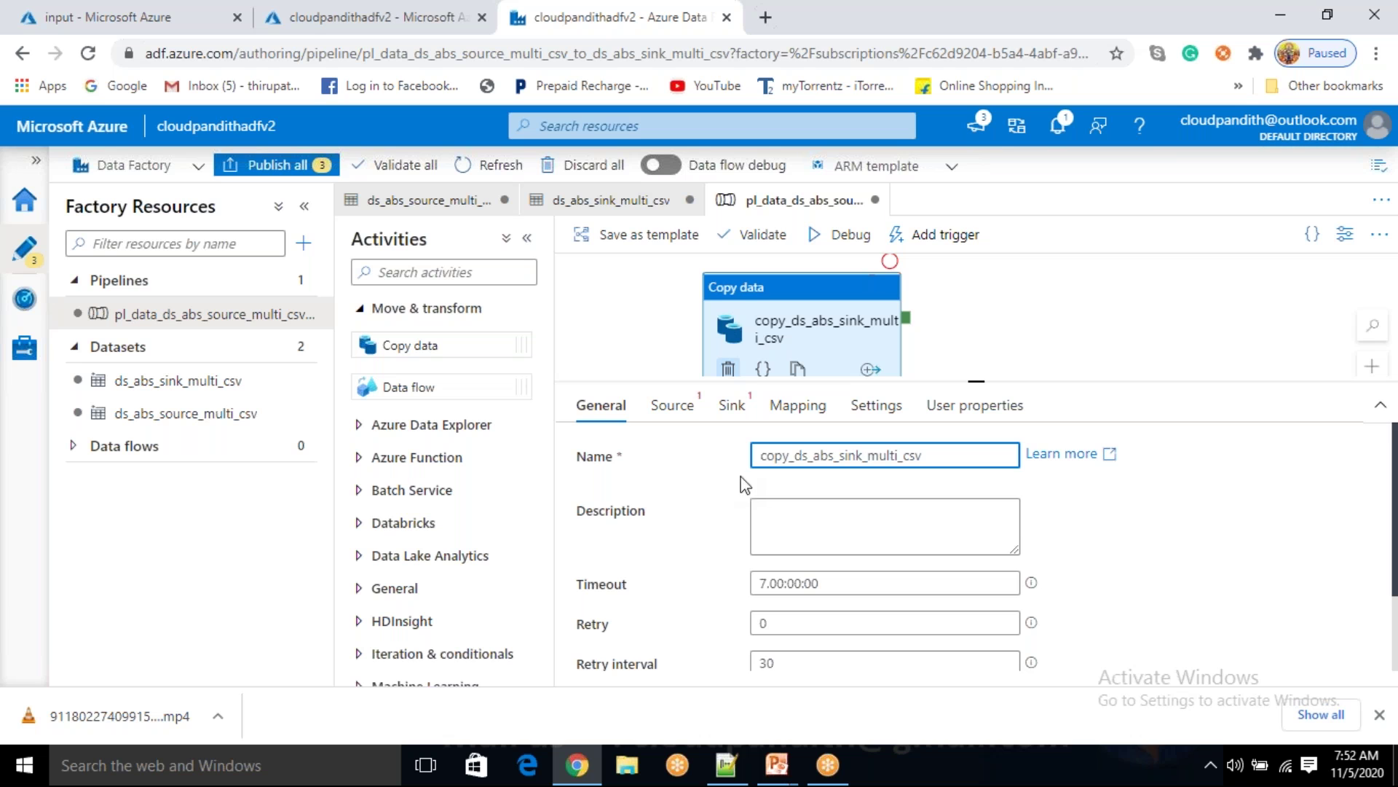
{"action": "key", "text": "BackSpace"}
{"action": "key", "text": "BackSpace"}
{"action": "key", "text": "BackSpace"}
{"action": "key", "text": "BackSpace"}
{"action": "type", "text": "ource"}
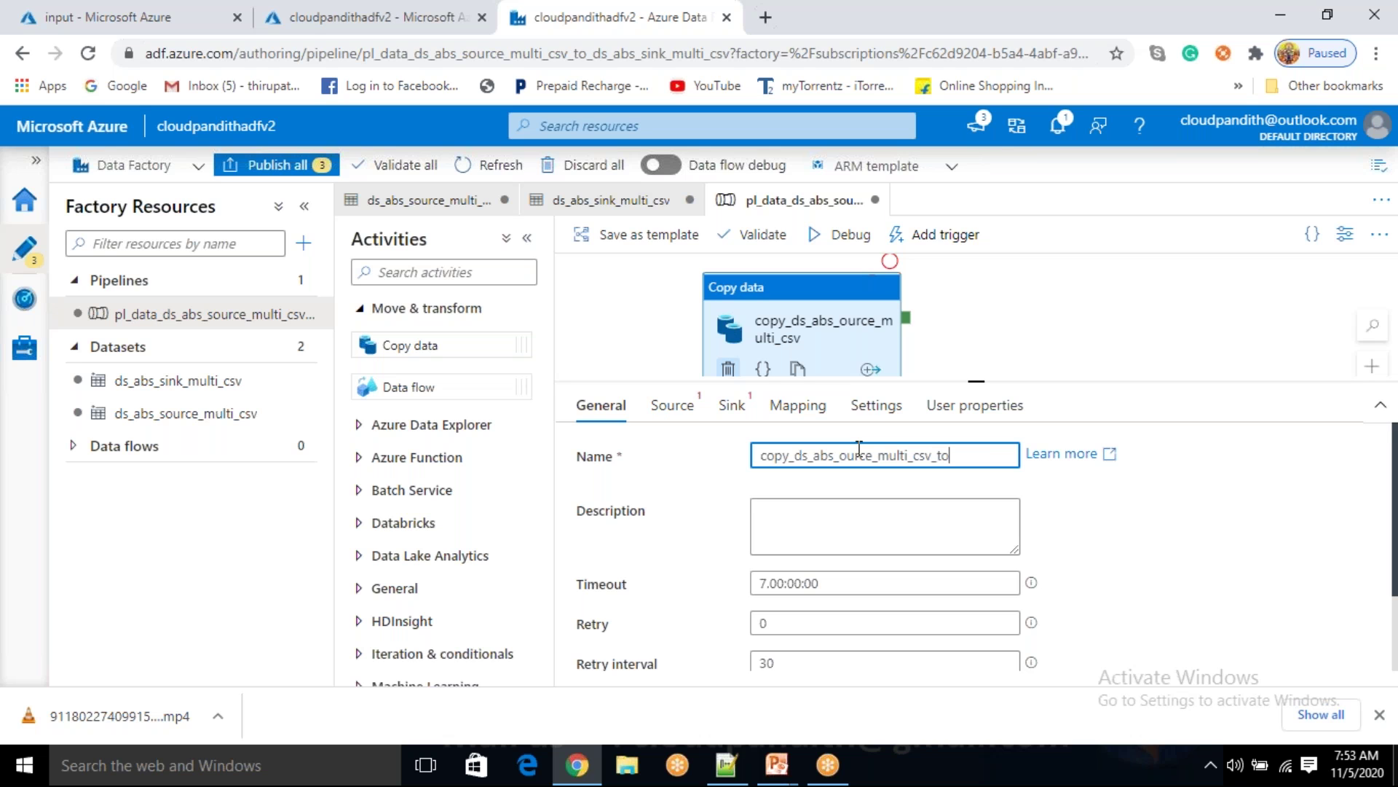
{"action": "type", "text": "_to"}
{"action": "key", "text": "ctrl+v"}
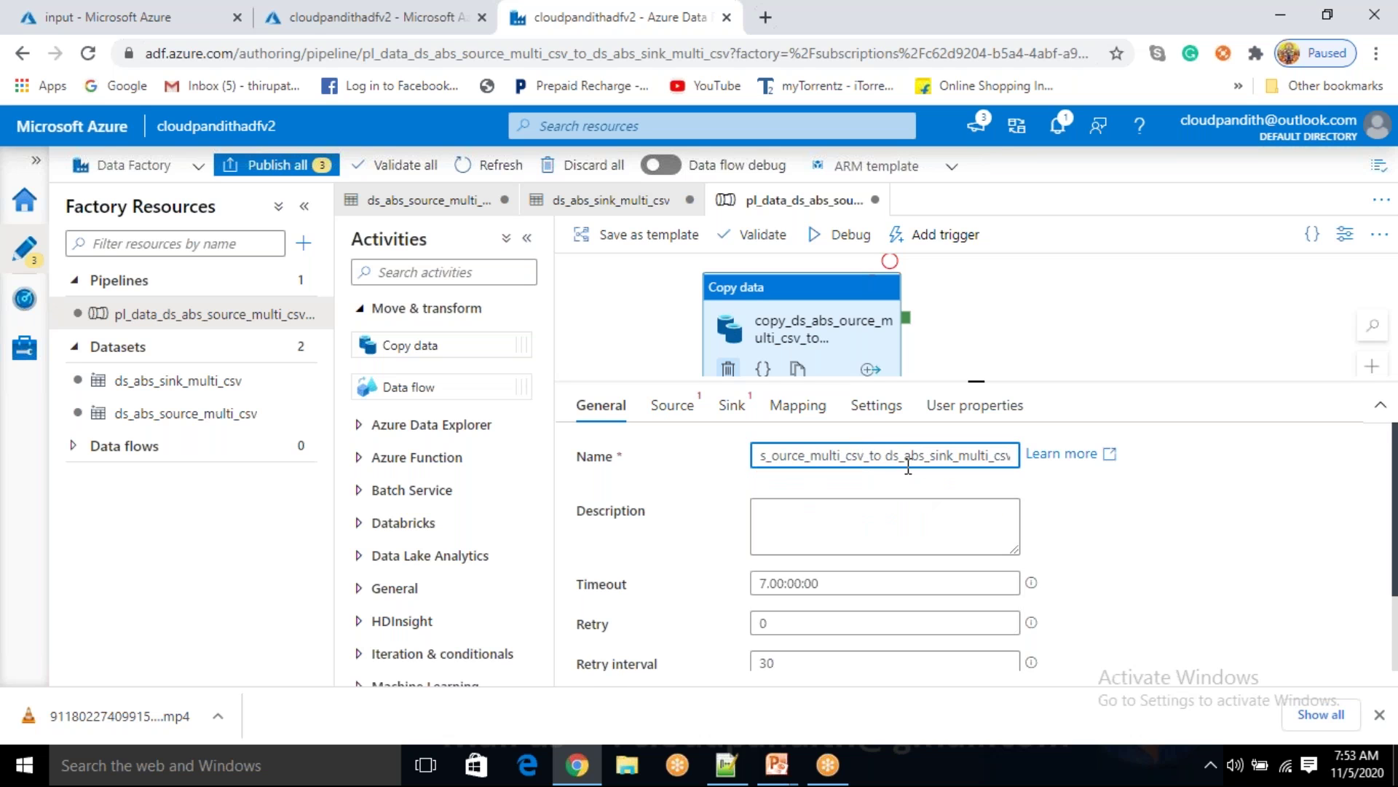
{"action": "left_click", "coordinate": [886, 451]}
{"action": "key", "text": "BackSpace"}
{"action": "type", "text": "_"}
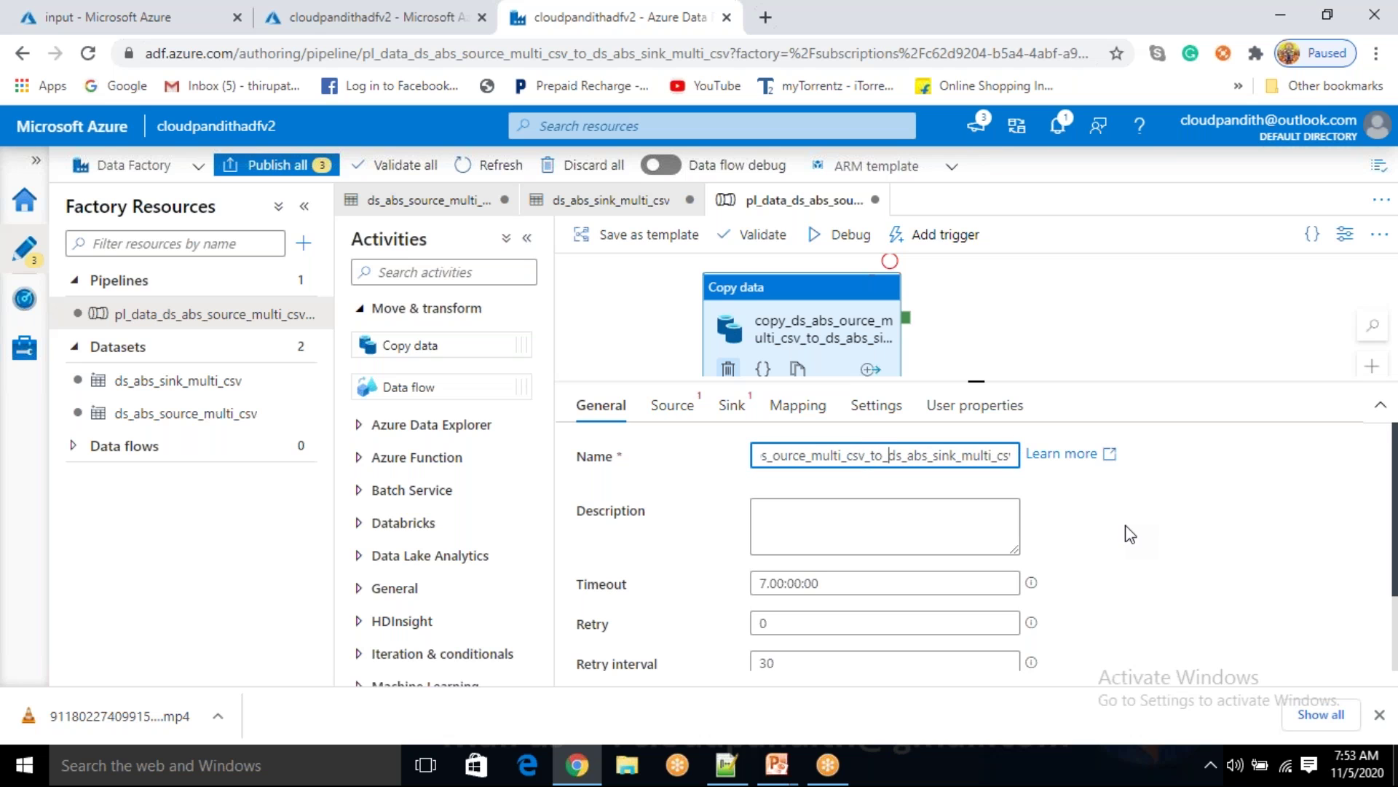
{"action": "left_click", "coordinate": [1134, 517]}
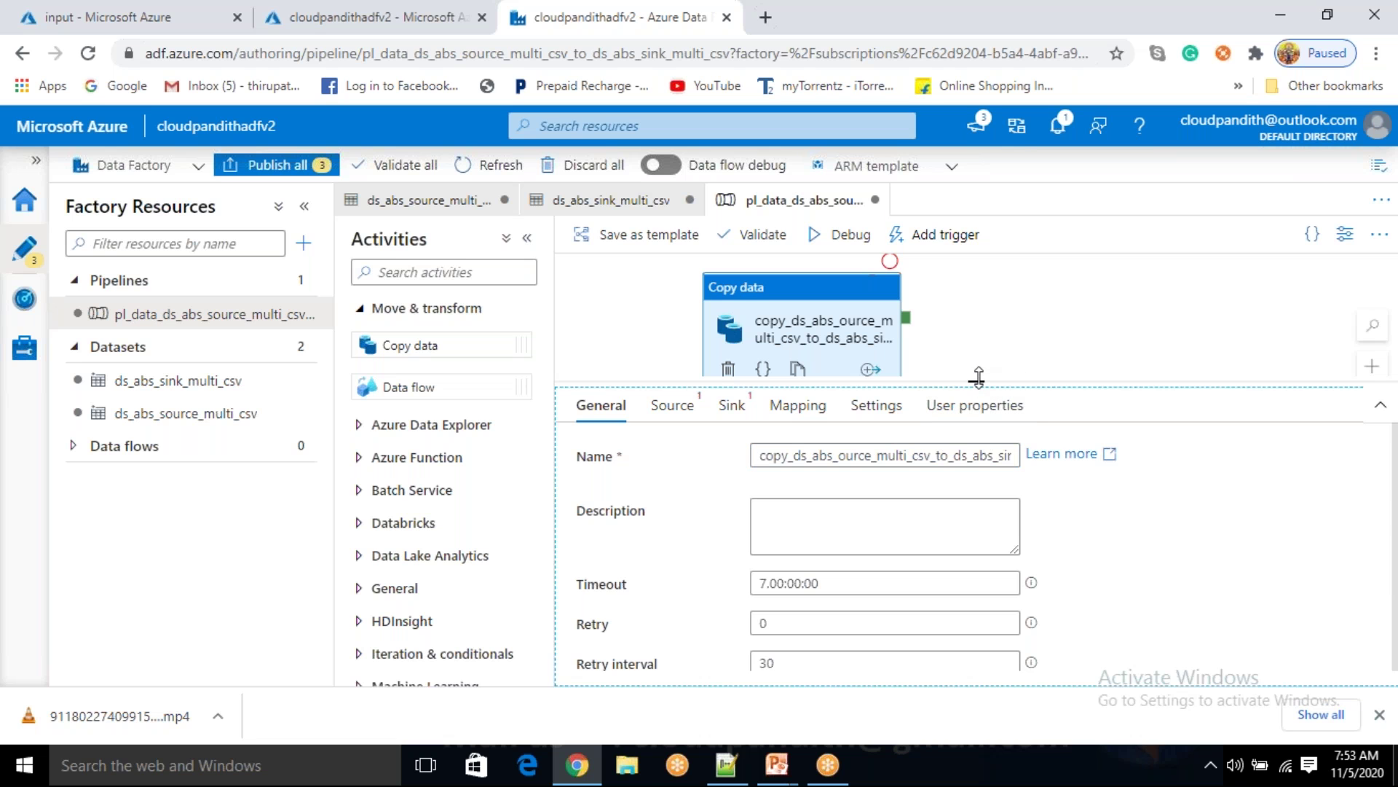
- Set the copy activity's source dataset to ds_abs_source_multi_csv and its sink dataset to ds_abs_sink_multi_csv
{"action": "left_click_drag", "start_coordinate": [976, 379], "coordinate": [979, 481]}
{"action": "left_click", "coordinate": [679, 505]}
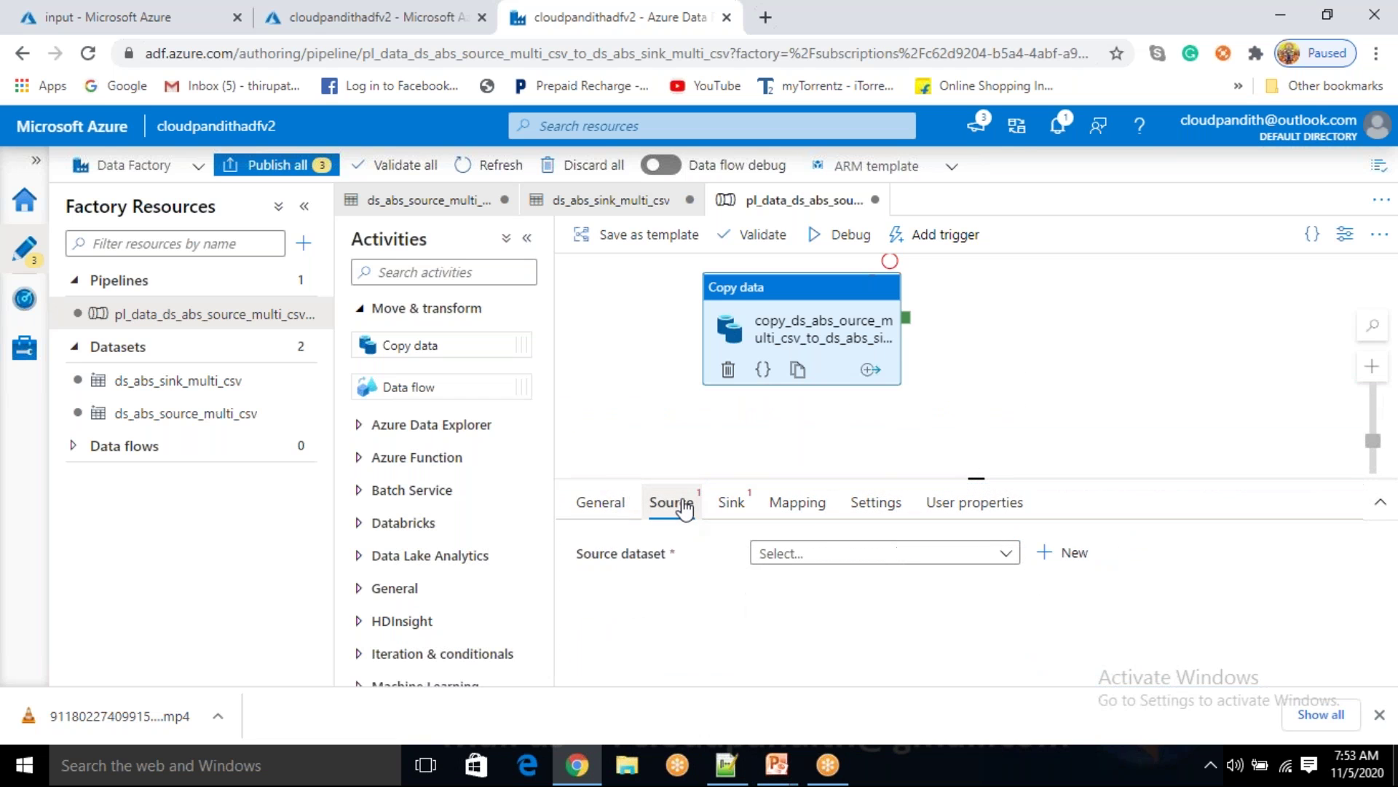
{"action": "left_click", "coordinate": [923, 554]}
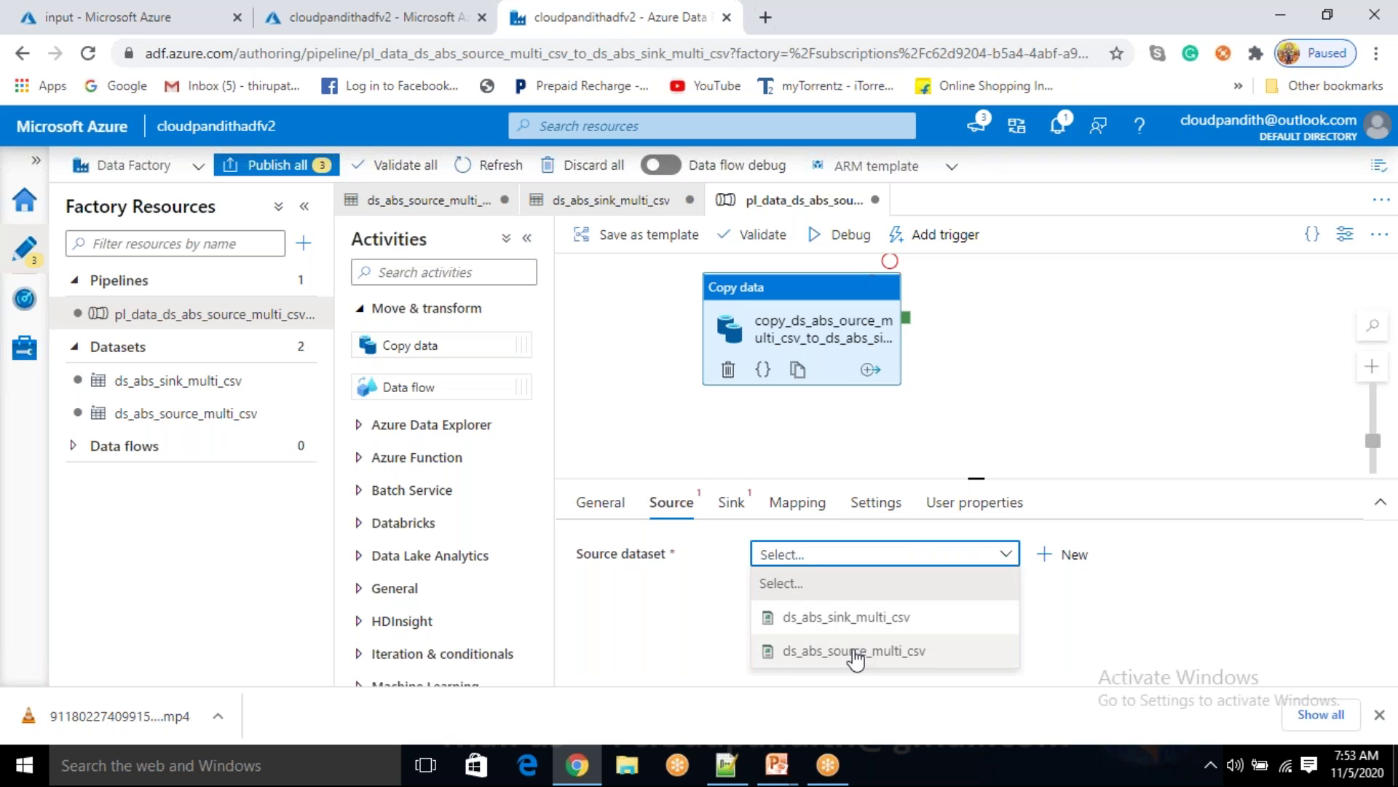
{"action": "left_click", "coordinate": [856, 656]}
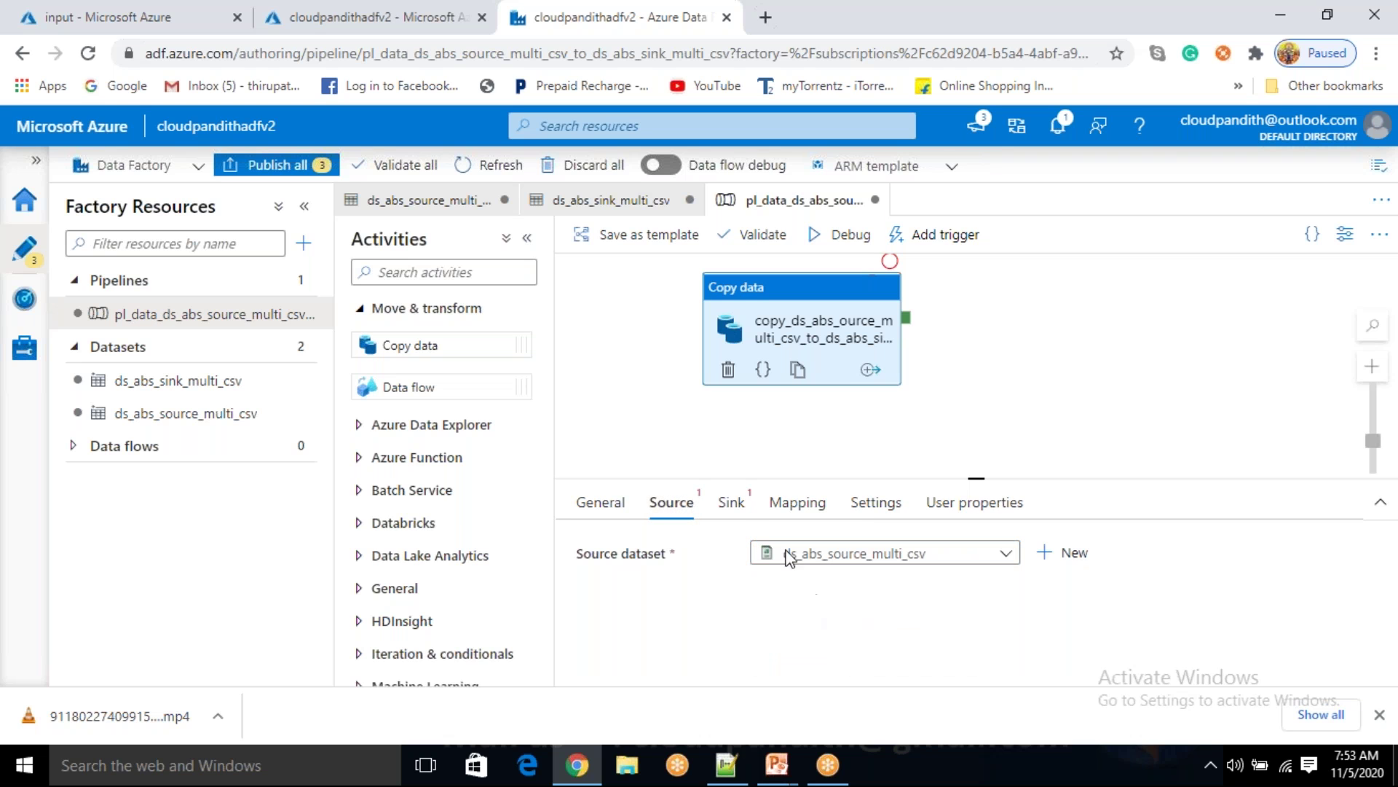
{"action": "left_click", "coordinate": [732, 505]}
{"action": "left_click", "coordinate": [845, 559]}
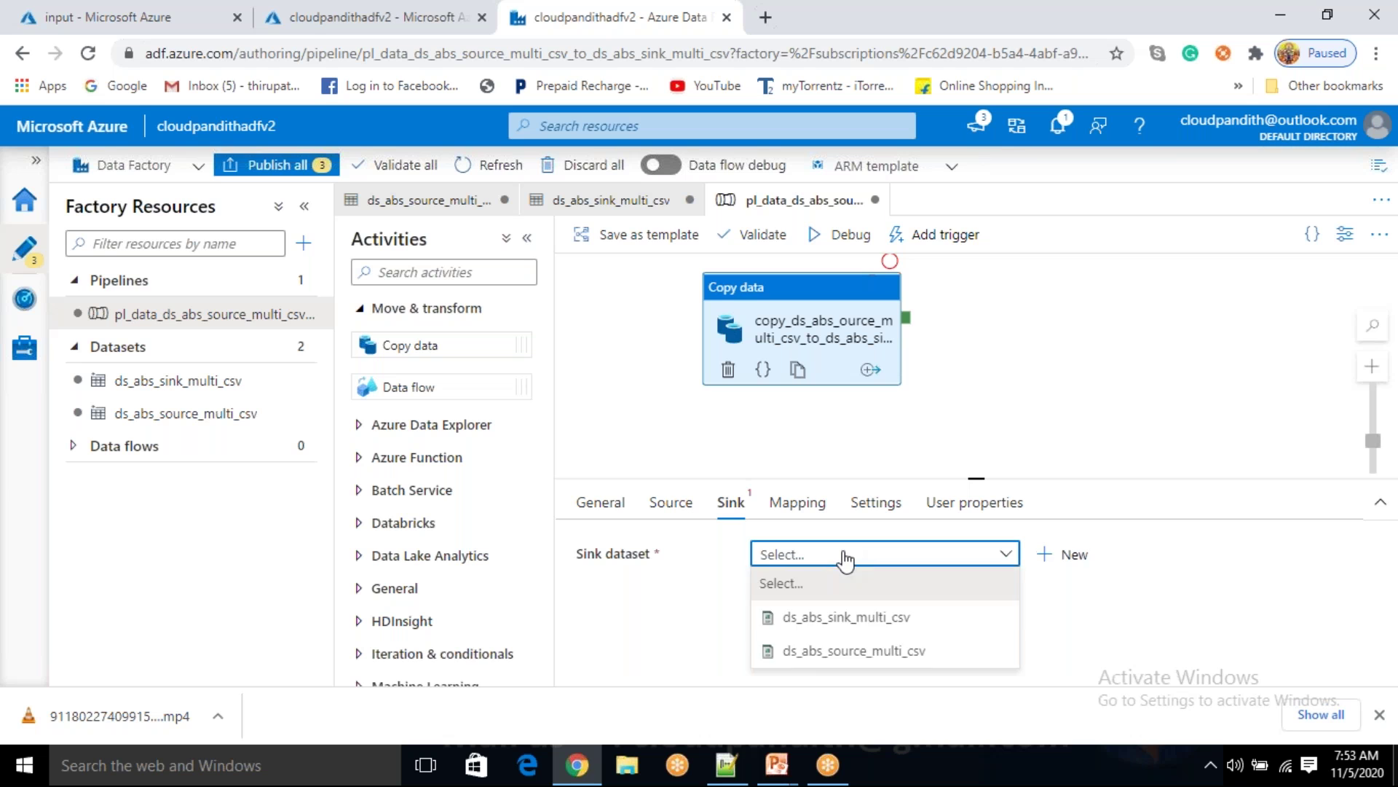
{"action": "left_click", "coordinate": [822, 618]}
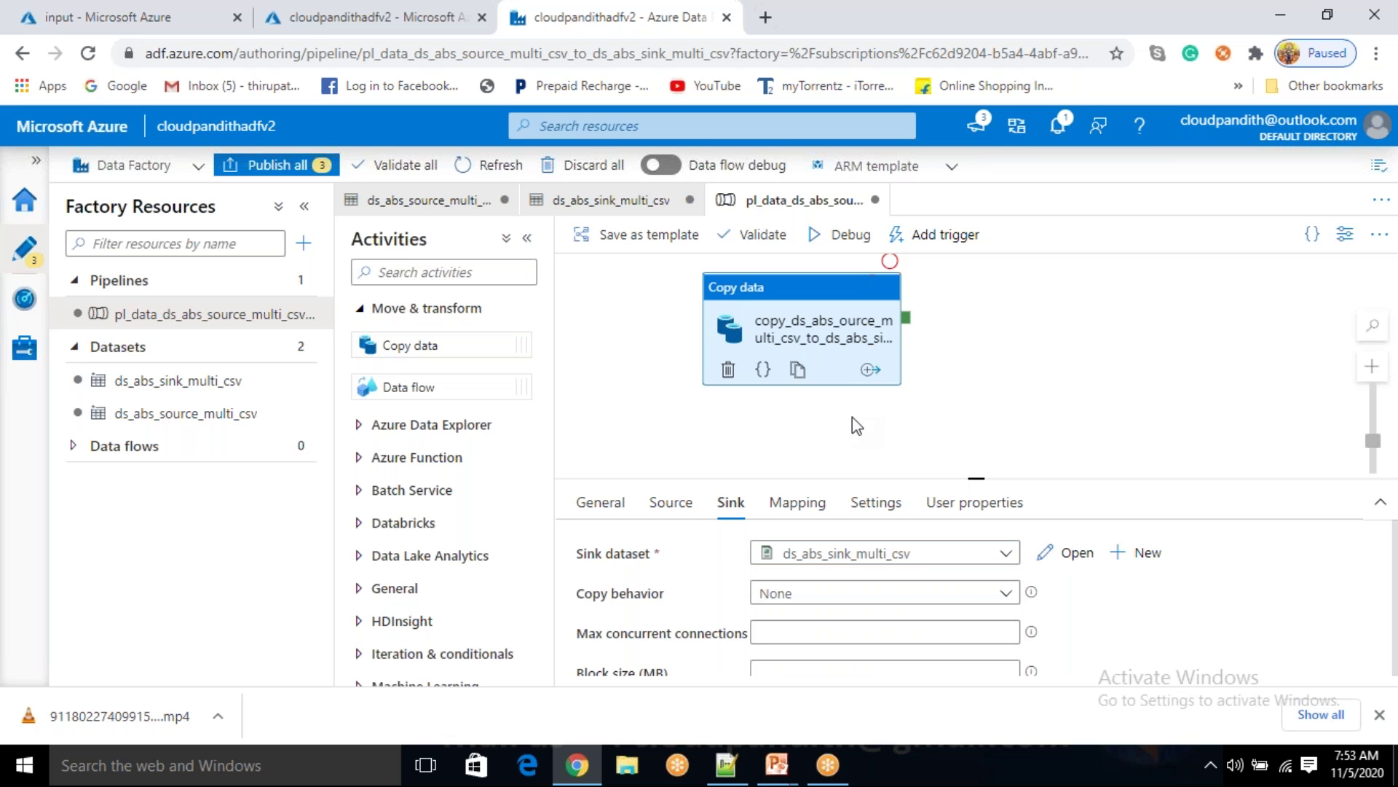
- Reposition the copy activity slightly and correct "ource" to "source" in its name
{"action": "left_click_drag", "start_coordinate": [835, 318], "coordinate": [864, 336]}
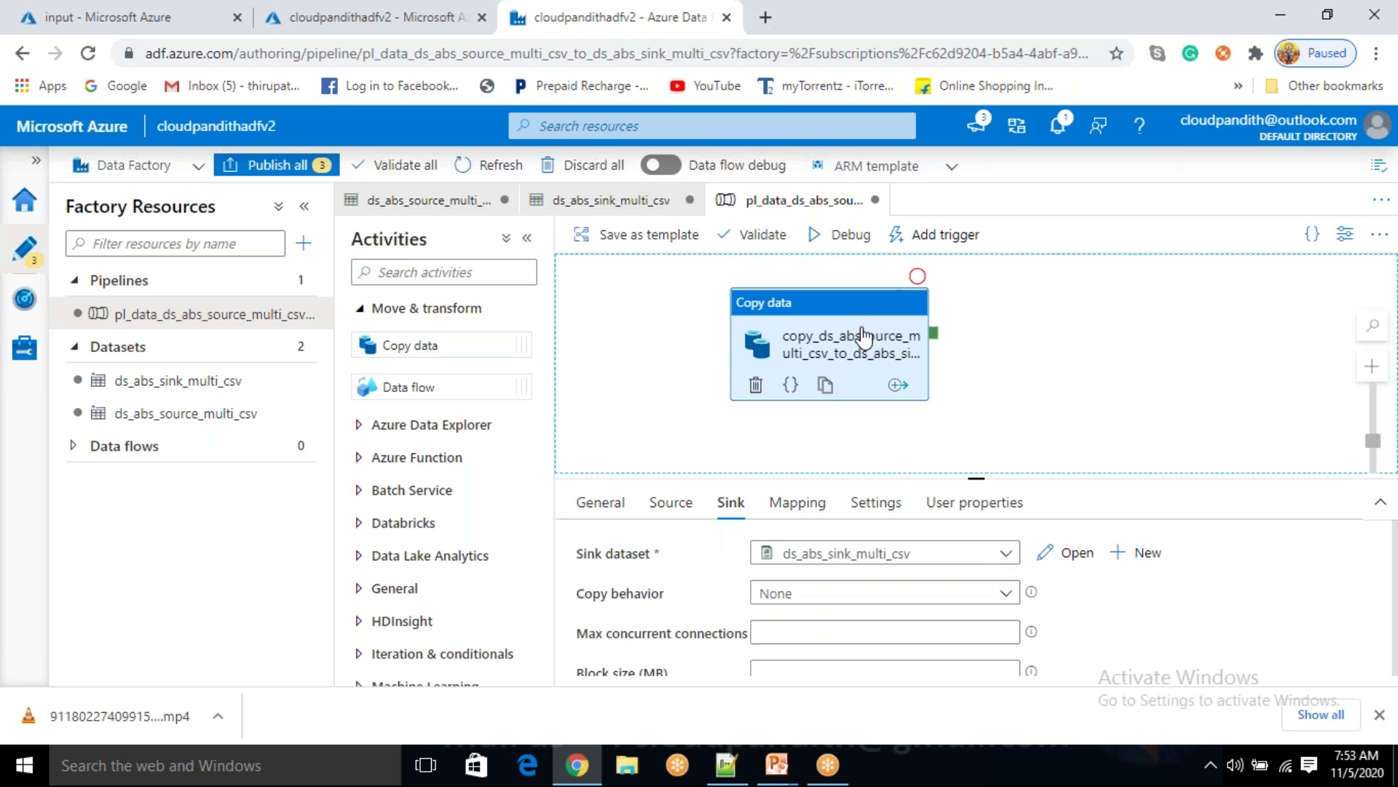
{"action": "left_click", "coordinate": [628, 511]}
{"action": "left_click", "coordinate": [833, 552]}
{"action": "left_click", "coordinate": [837, 553]}
{"action": "type", "text": "s"}
{"action": "left_click", "coordinate": [1042, 399]}
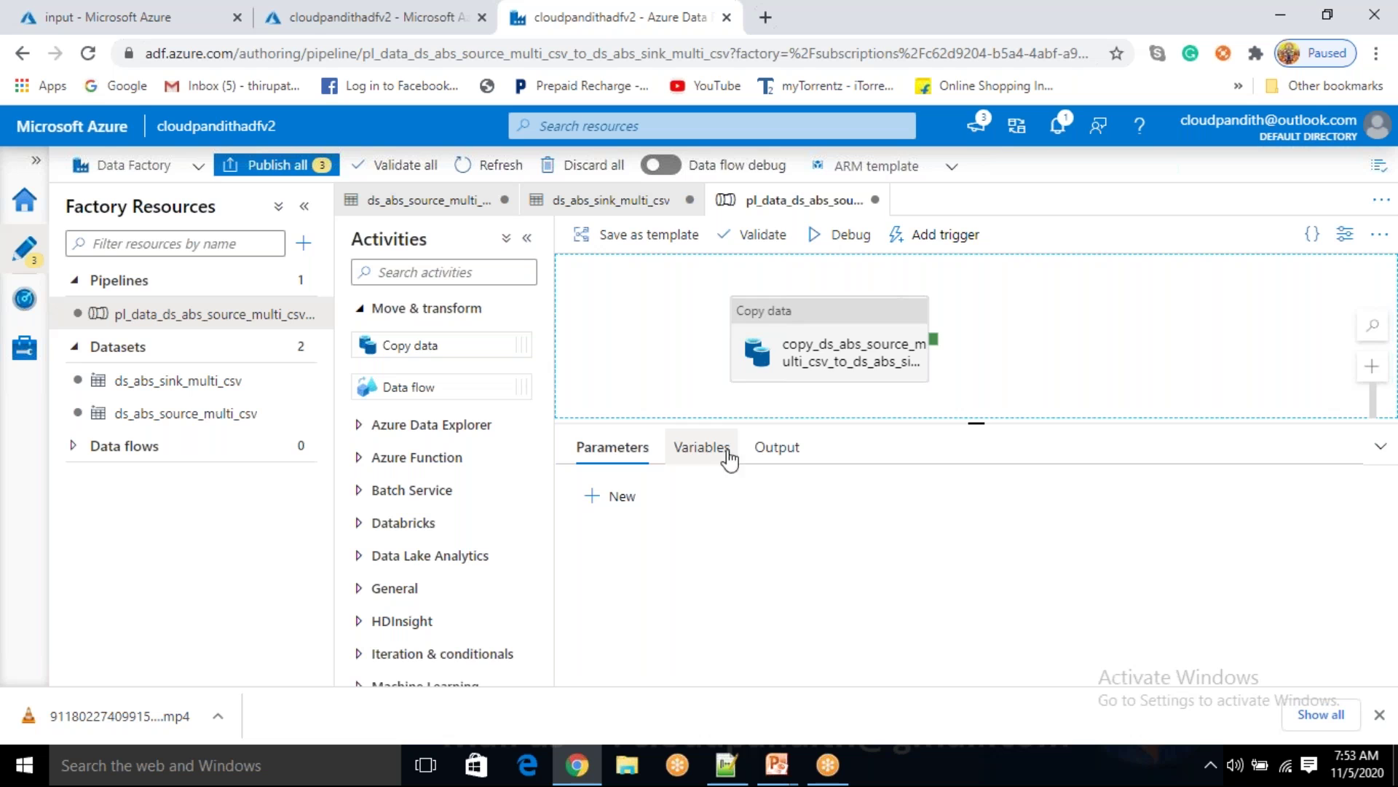
- Review the copy activity's source and sink settings, and set the source file path type to Wildcard file path
{"action": "left_click", "coordinate": [831, 349]}
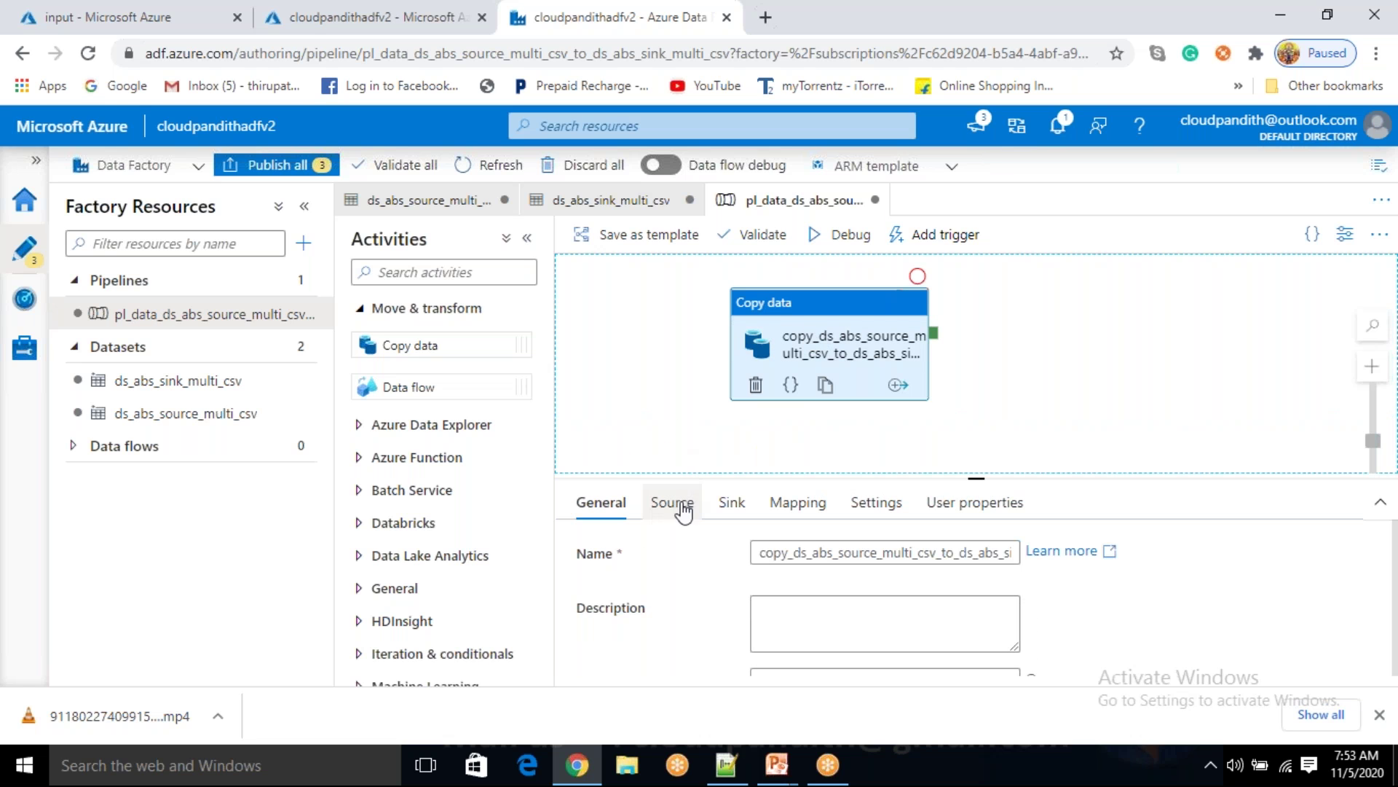
{"action": "left_click", "coordinate": [681, 512]}
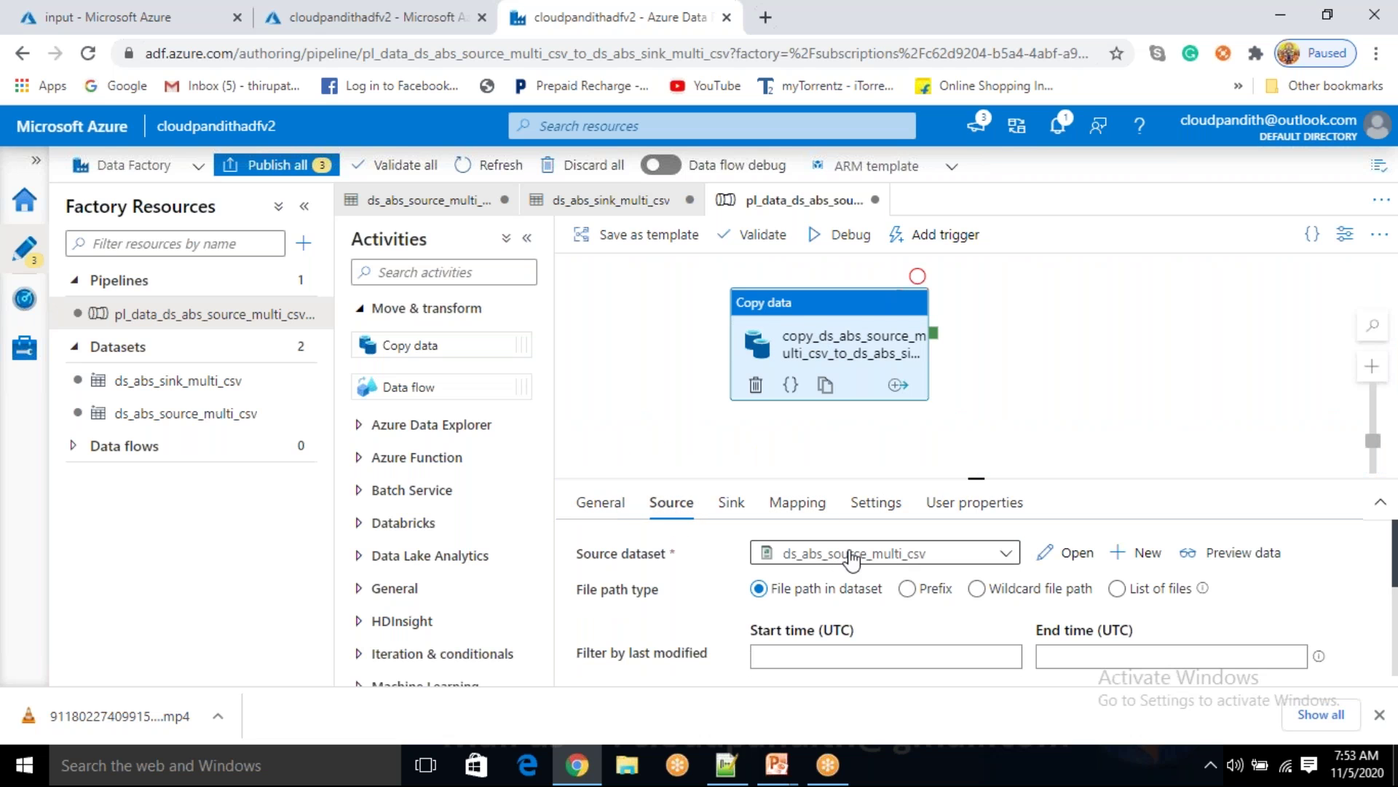
{"action": "left_click", "coordinate": [728, 511]}
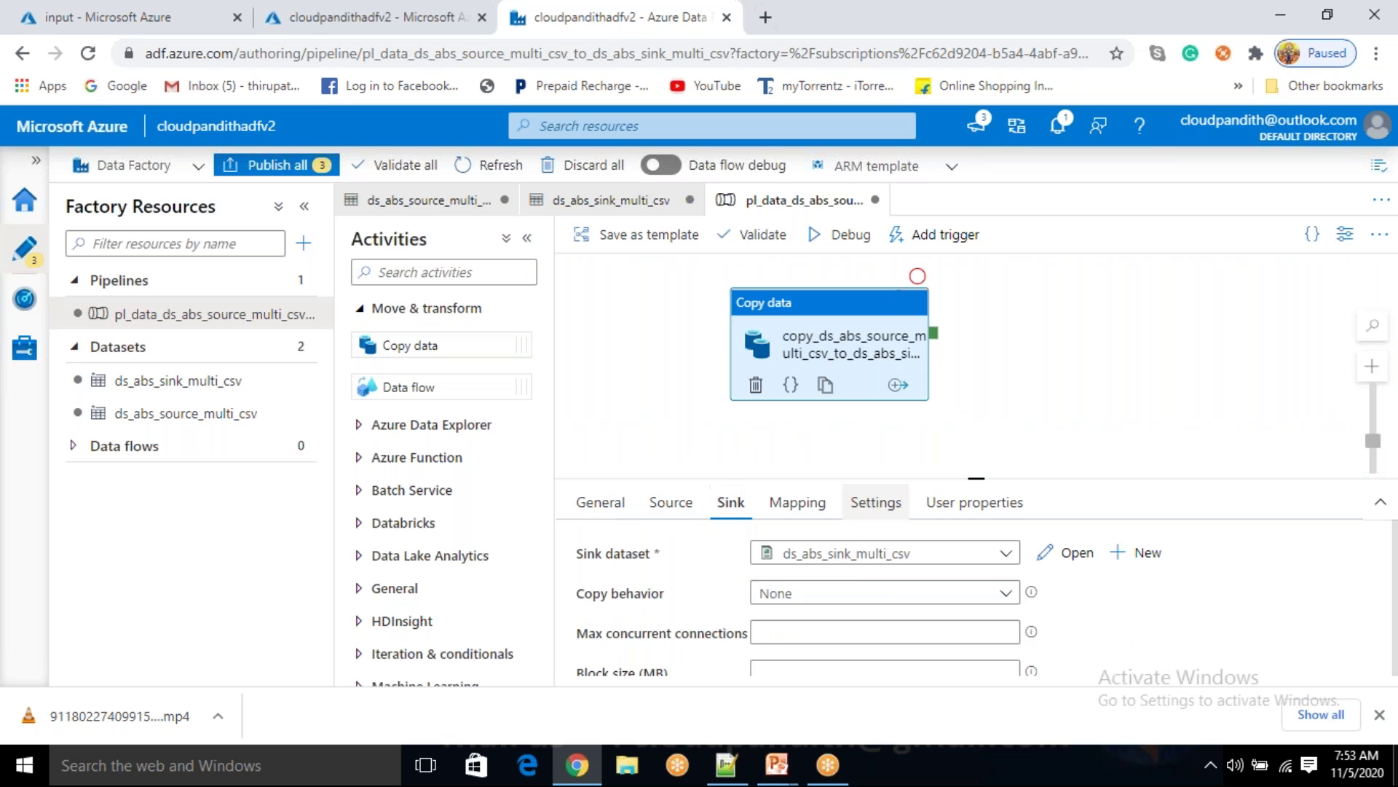
{"action": "left_click", "coordinate": [670, 504]}
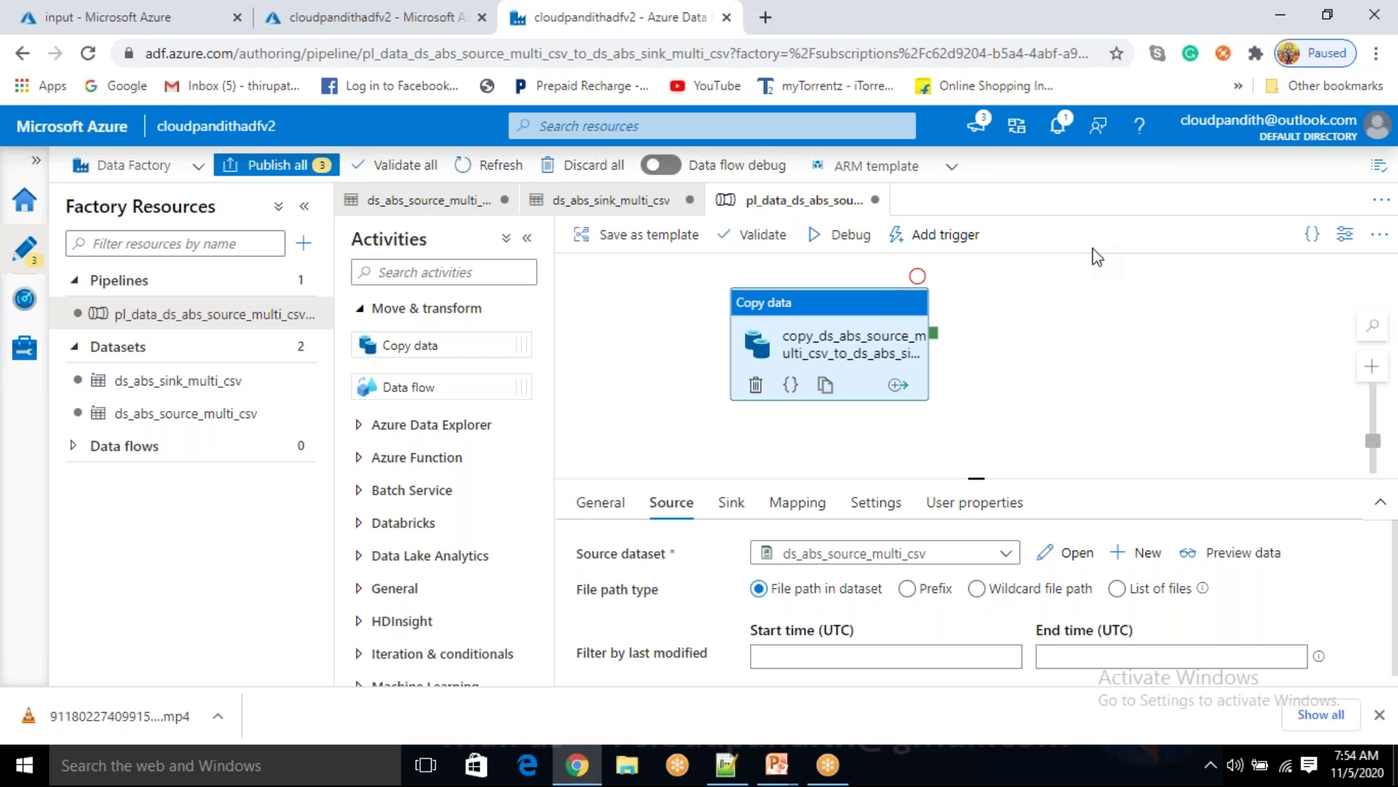
{"action": "left_click", "coordinate": [977, 588]}
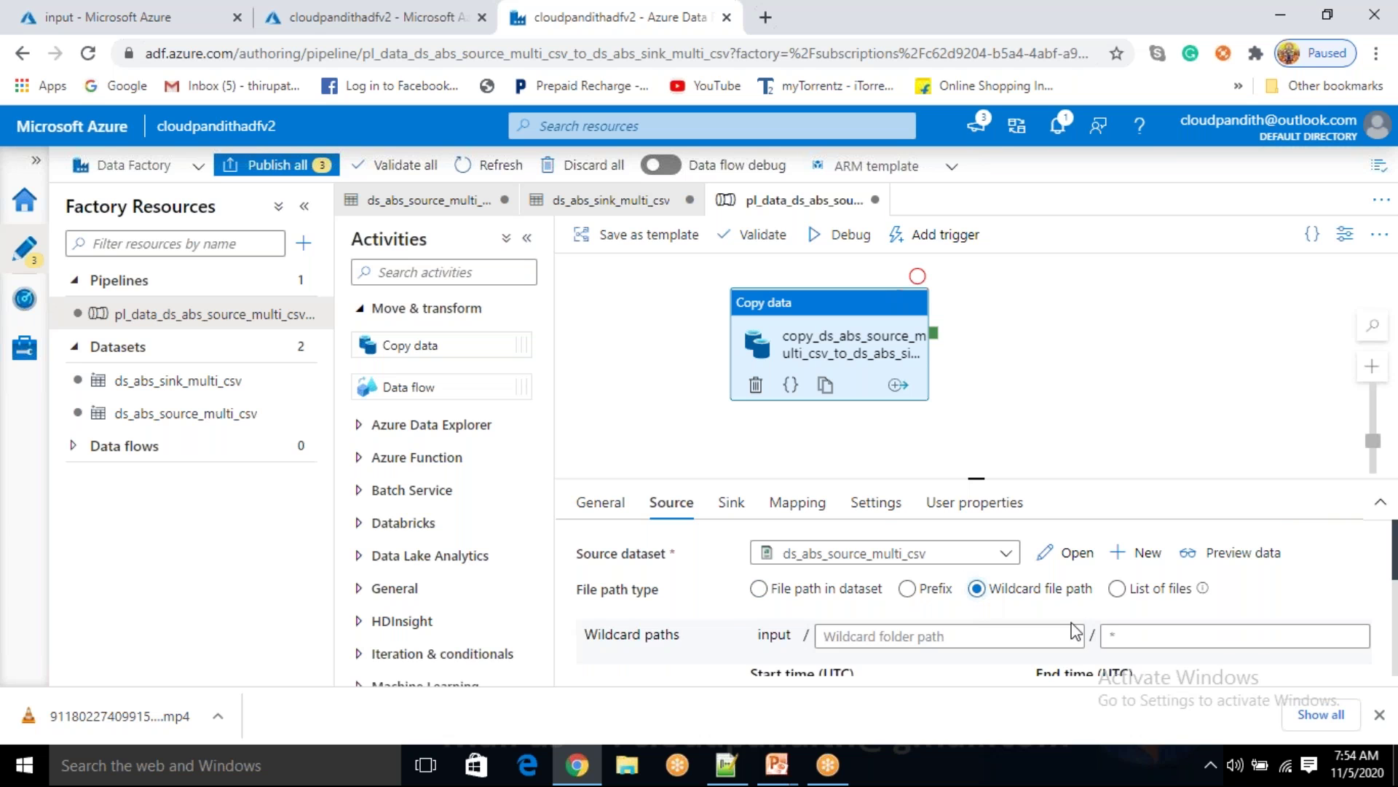
- Set the wildcard file name to * for the input container in the copy activity's source settings
{"action": "double_click", "coordinate": [1105, 638]}
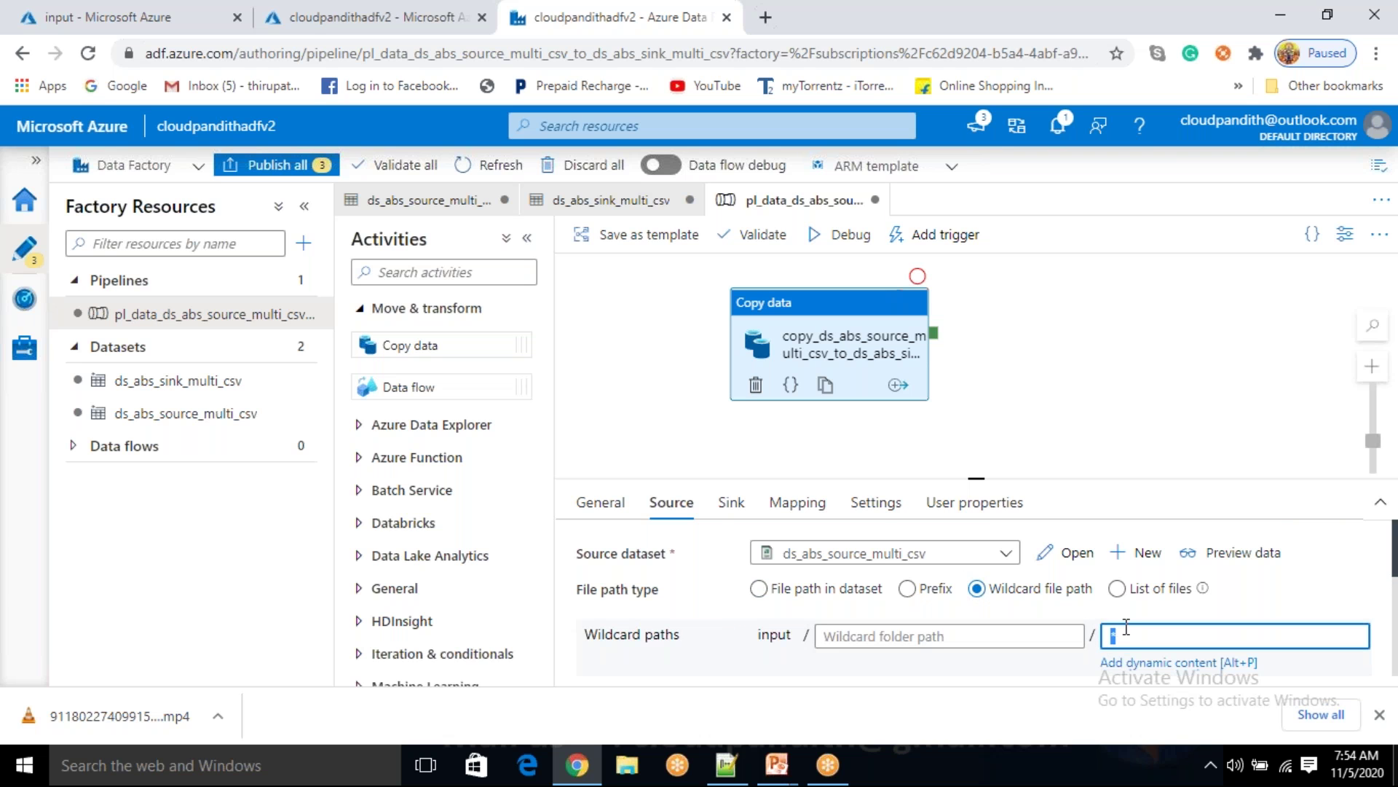
{"action": "type", "text": "*"}
{"action": "left_click_drag", "start_coordinate": [1129, 639], "coordinate": [1097, 645]}
{"action": "left_click_drag", "start_coordinate": [760, 635], "coordinate": [787, 636]}
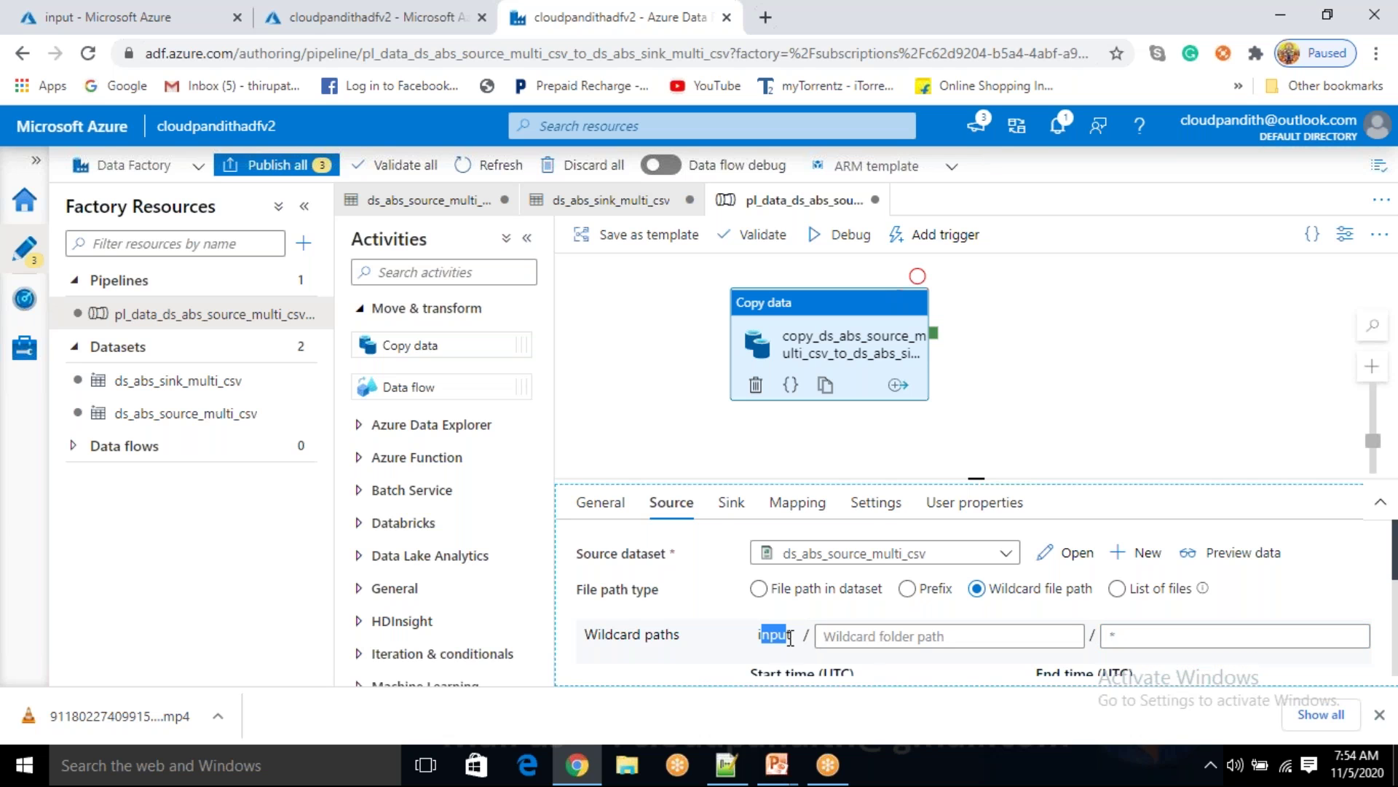
{"action": "left_click", "coordinate": [1189, 359]}
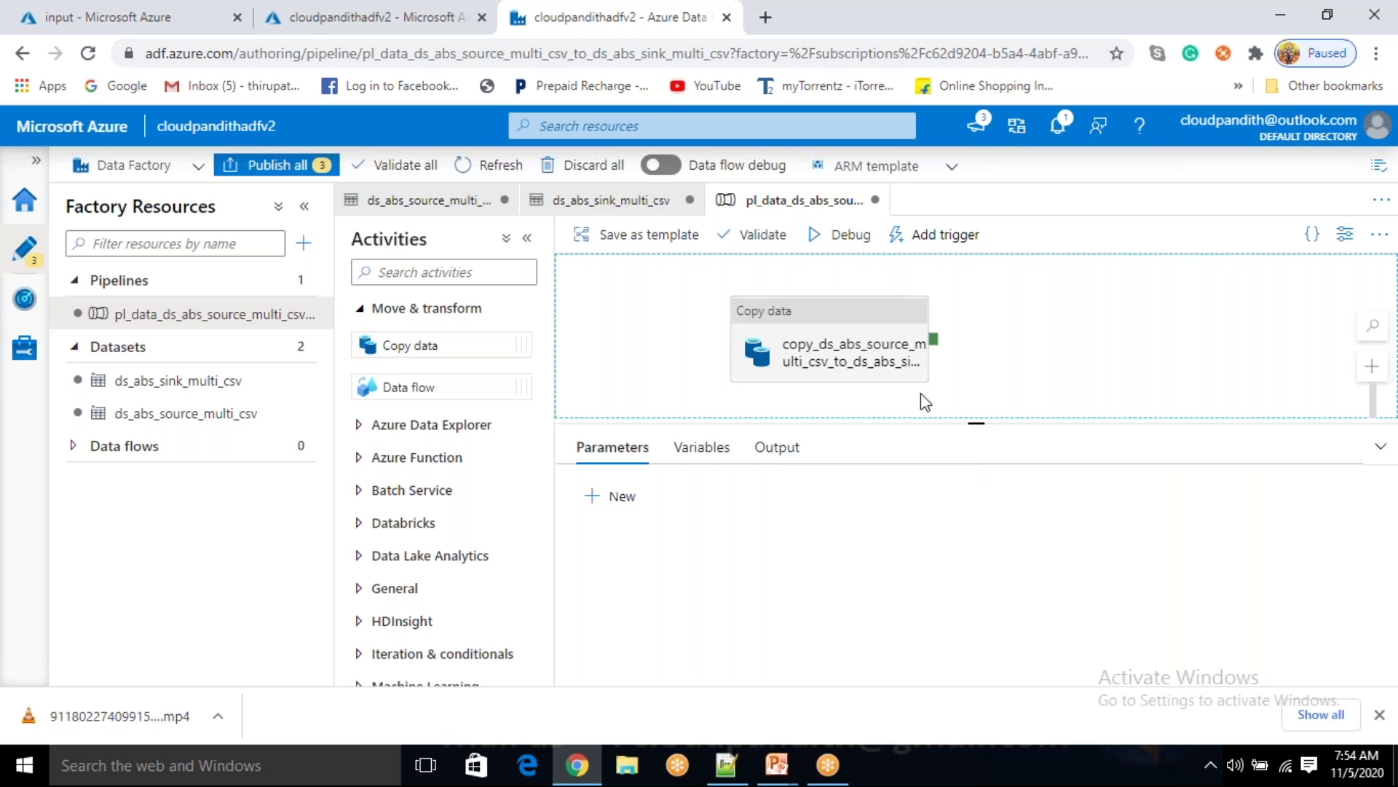
{"action": "mouse_move", "coordinate": [903, 357]}
{"action": "left_click", "coordinate": [1140, 634]}
{"action": "left_click_drag", "start_coordinate": [1138, 632], "coordinate": [1104, 631]}
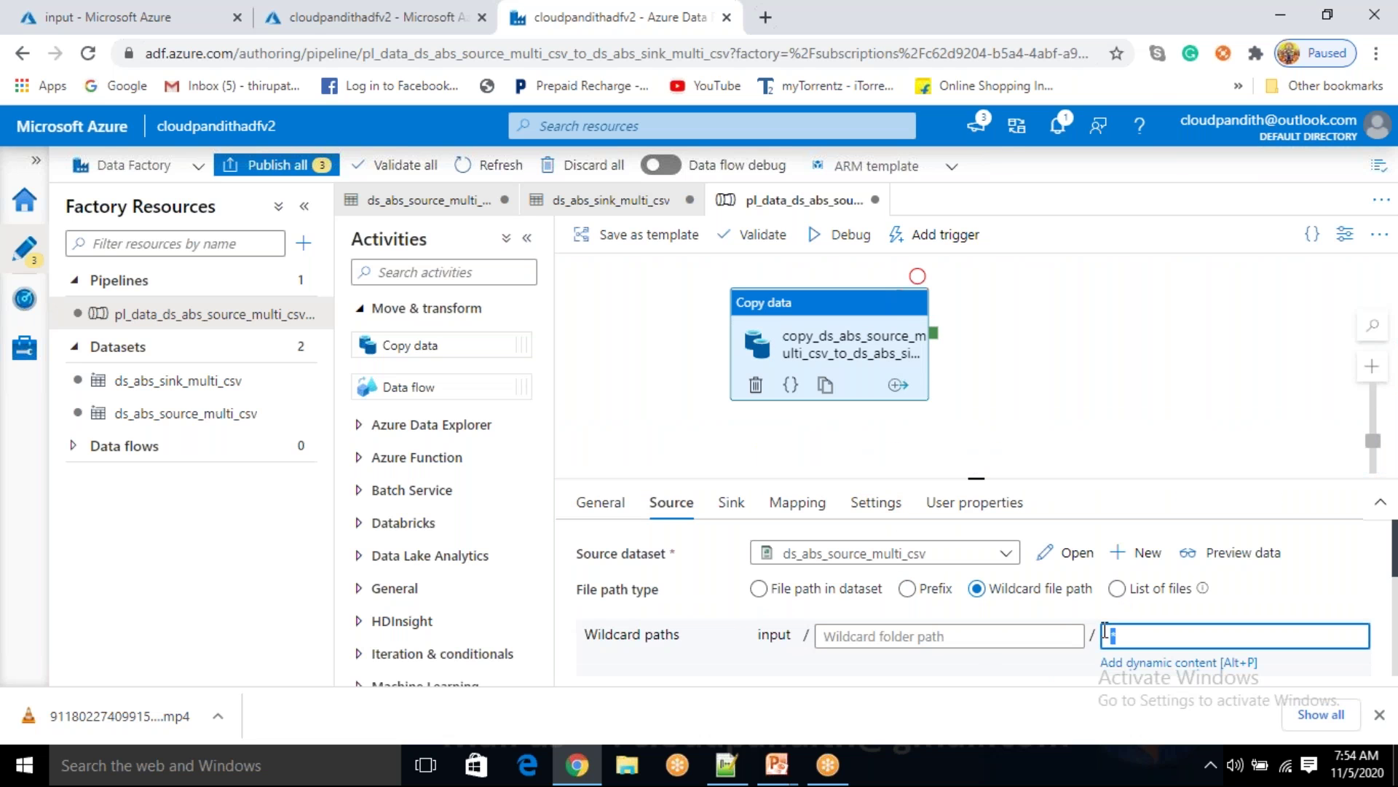
- Run the pipeline in debug mode and refresh its run status in the output
{"action": "left_click", "coordinate": [847, 246]}
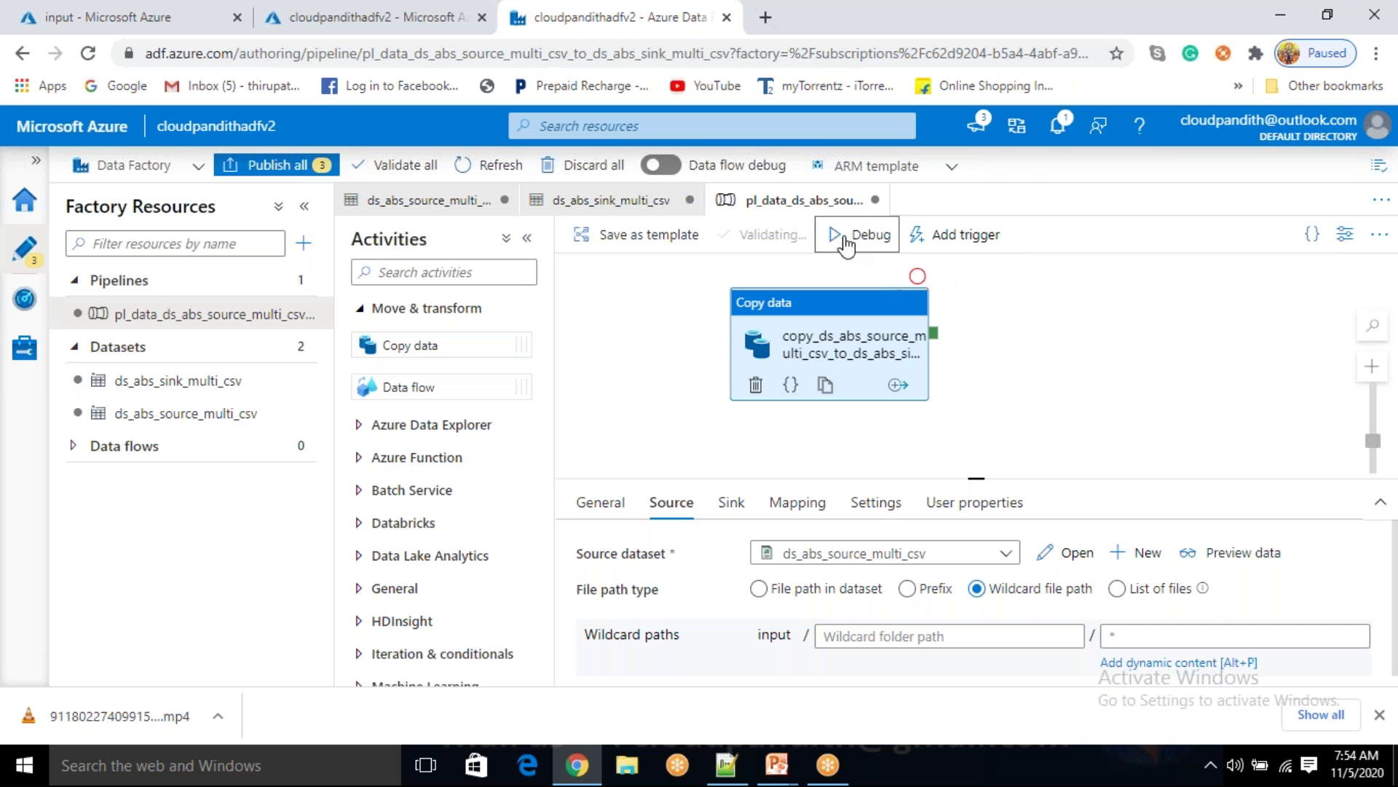
{"action": "left_click", "coordinate": [1112, 387]}
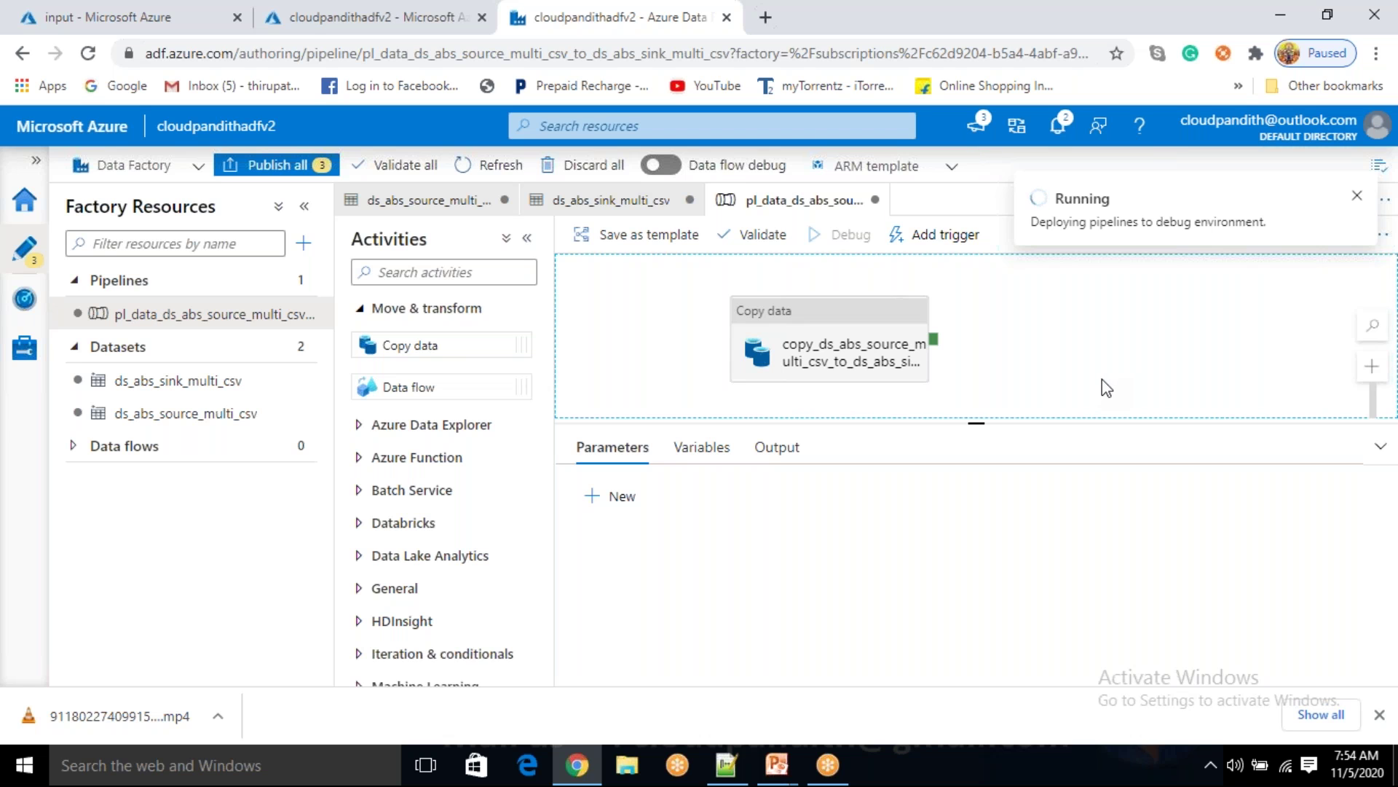
{"action": "left_click", "coordinate": [986, 498]}
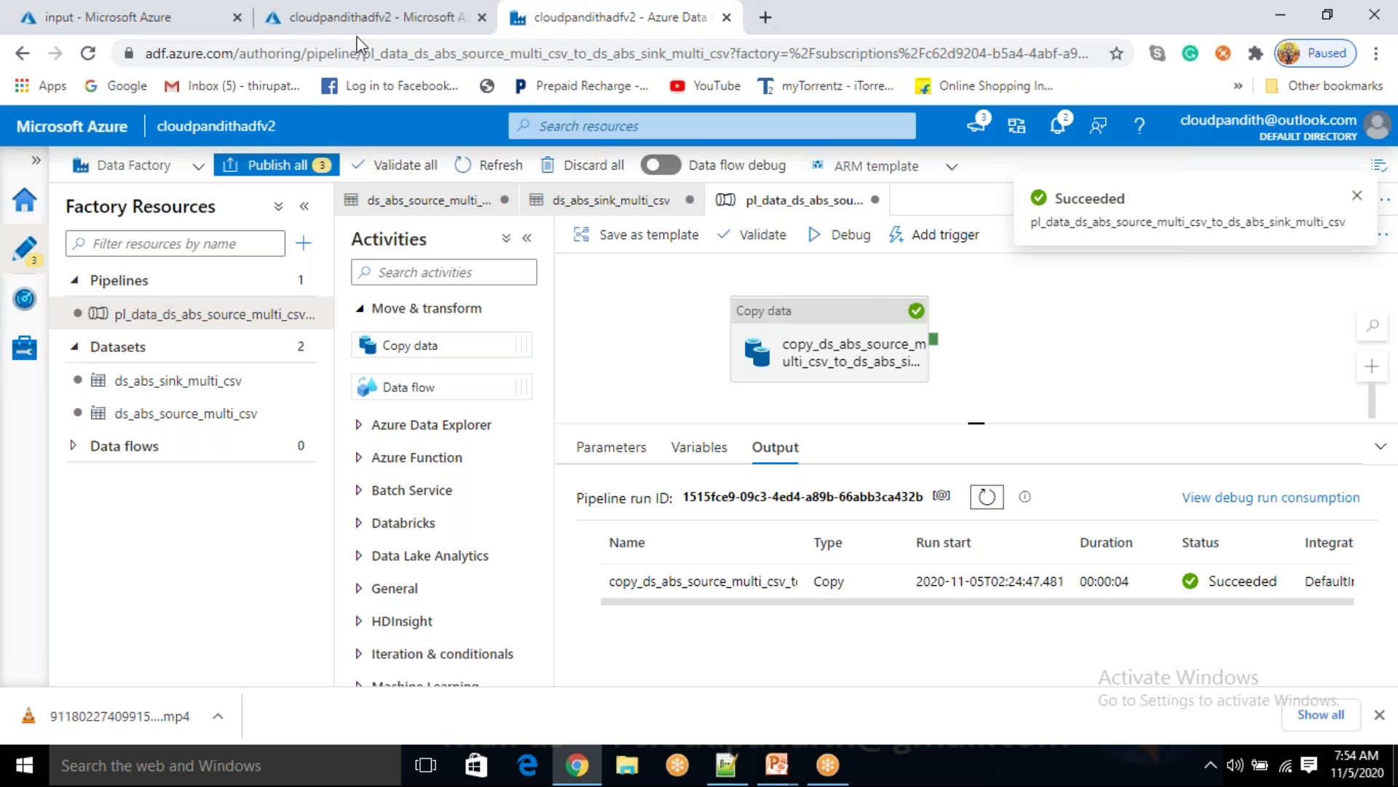
- Compare the files and sizes in the output container of cloudpandithcust with those in the input container
{"action": "left_click", "coordinate": [160, 24]}
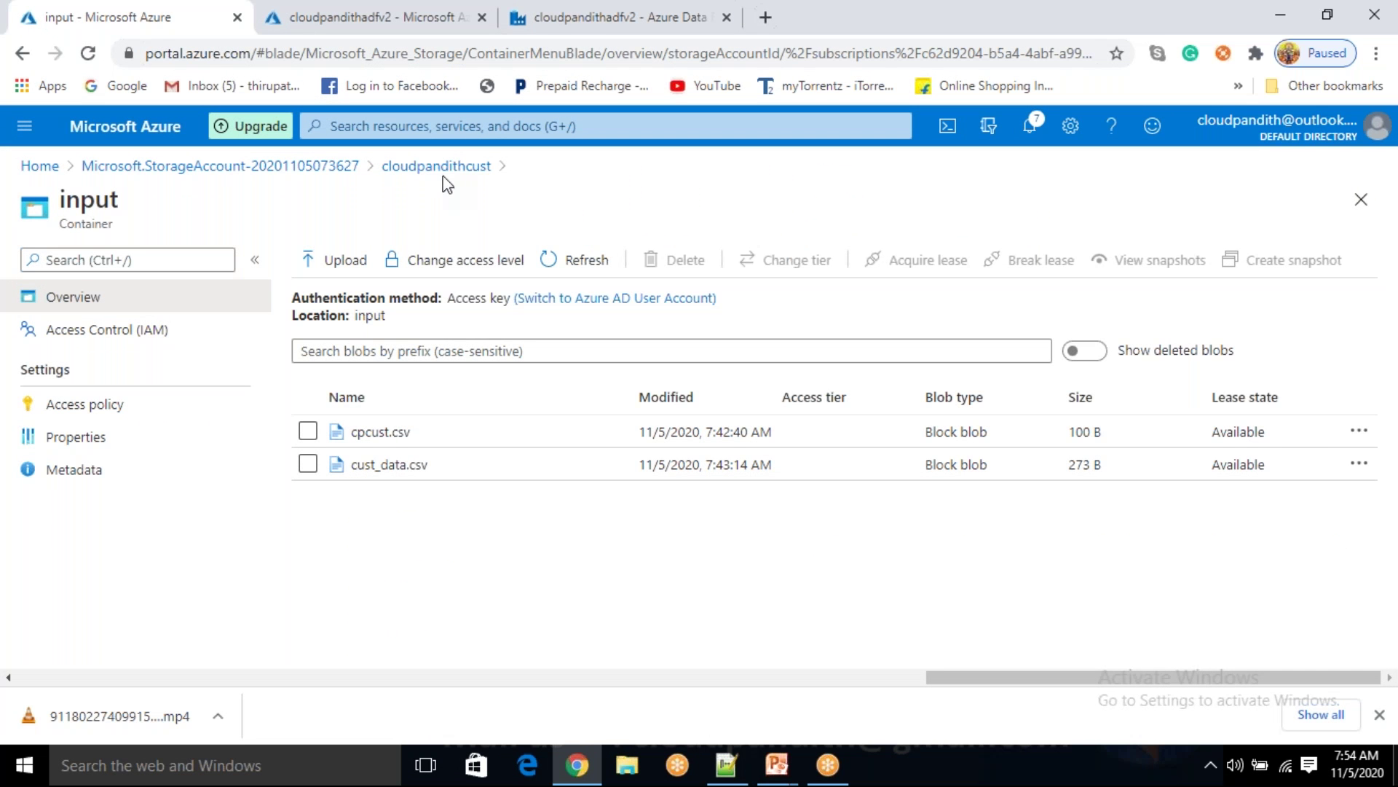
{"action": "left_click", "coordinate": [437, 166]}
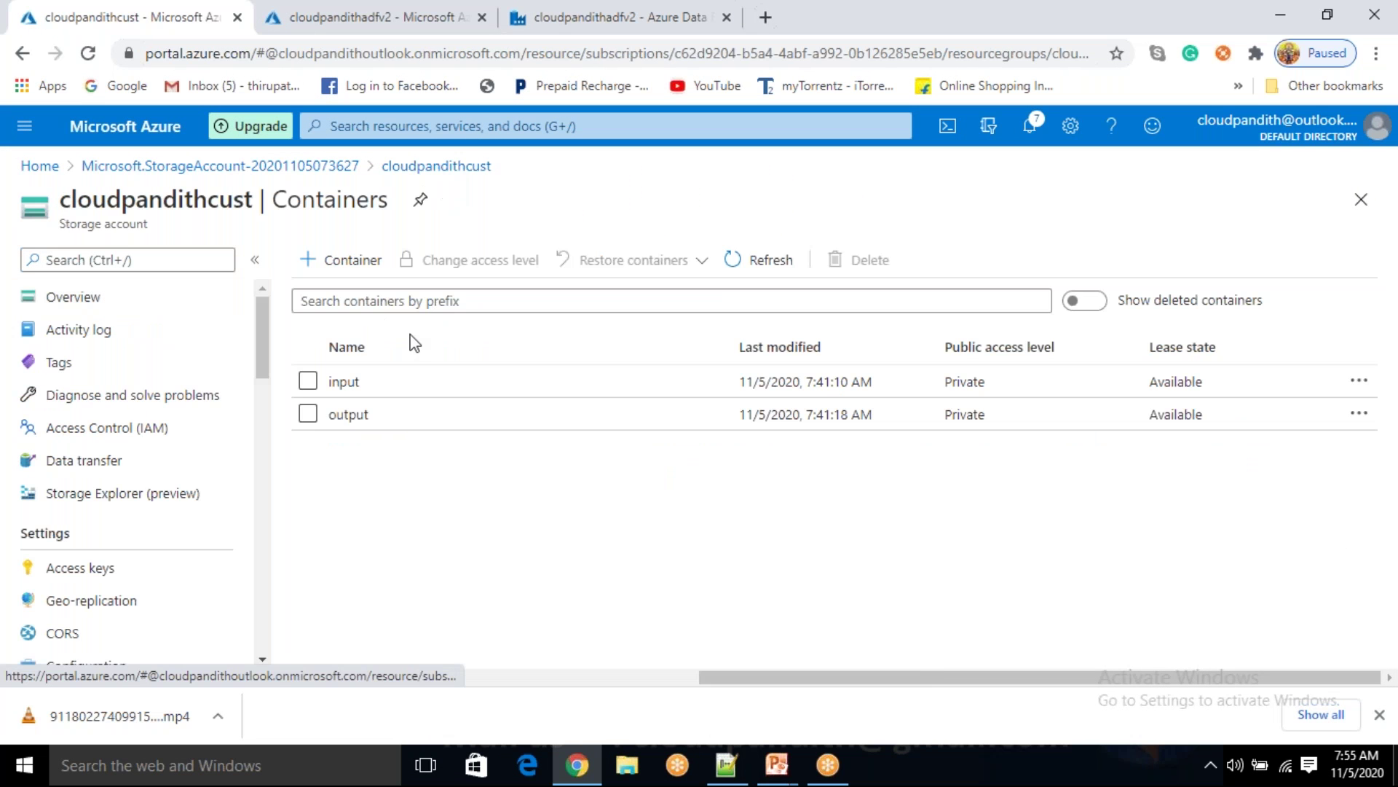
{"action": "left_click", "coordinate": [370, 428]}
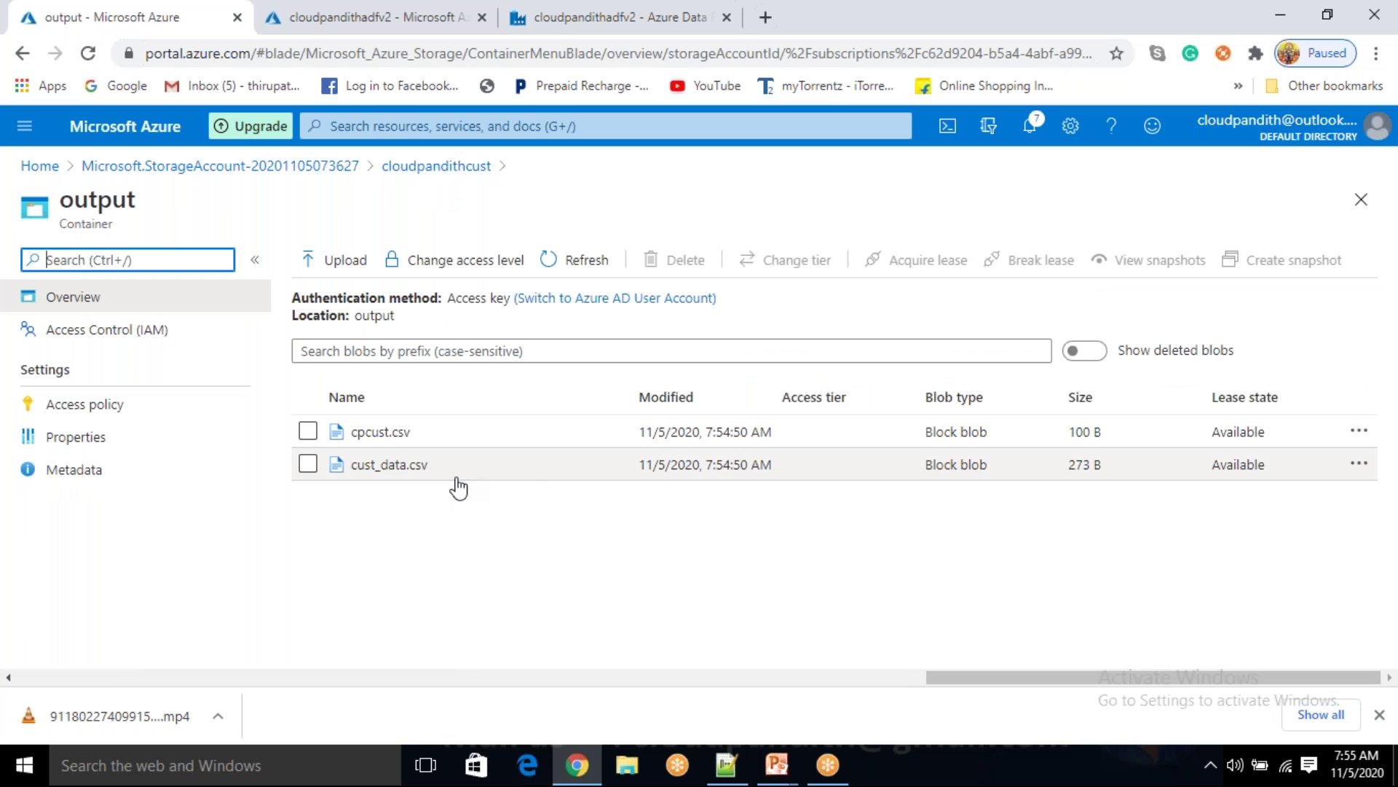
{"action": "left_click_drag", "start_coordinate": [1070, 466], "coordinate": [1096, 432]}
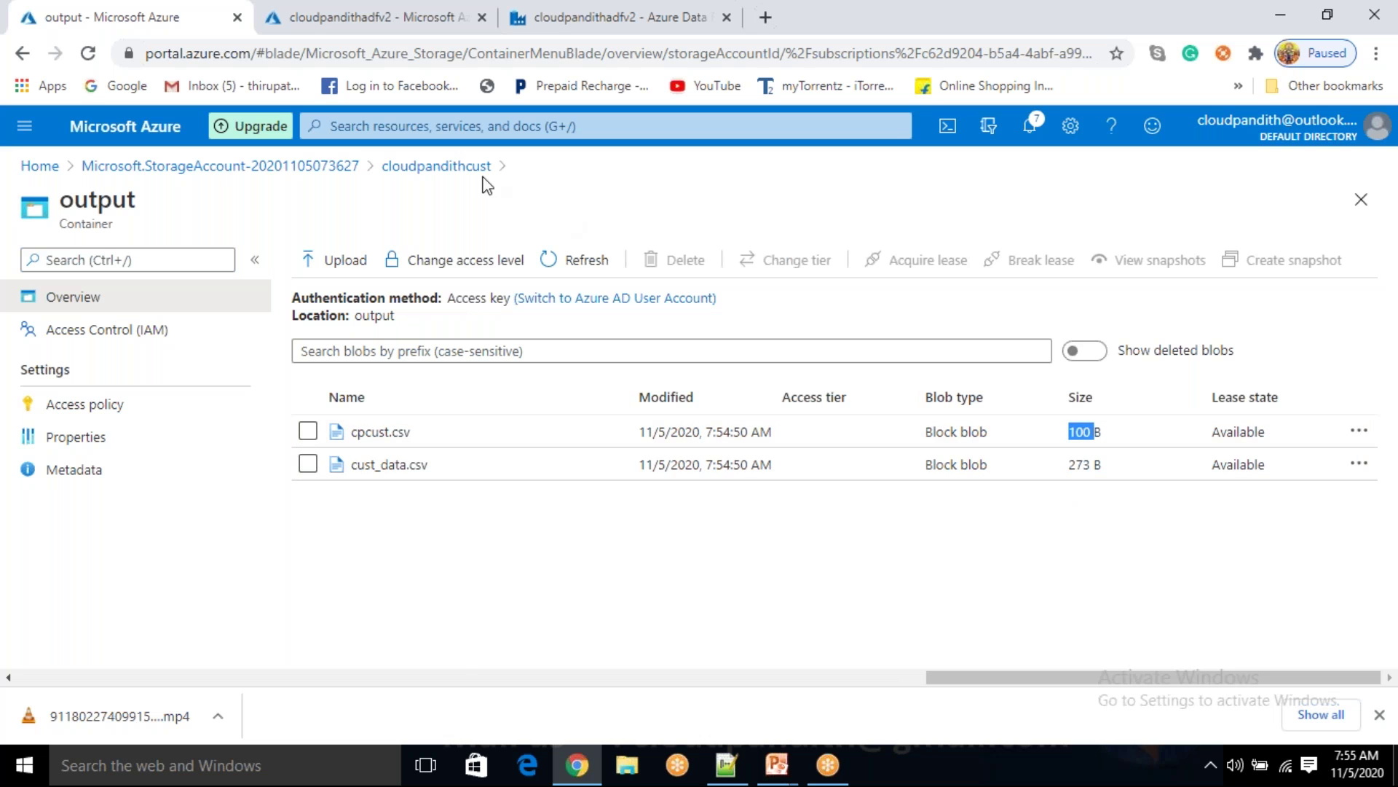
{"action": "left_click", "coordinate": [437, 166]}
{"action": "left_click", "coordinate": [412, 394]}
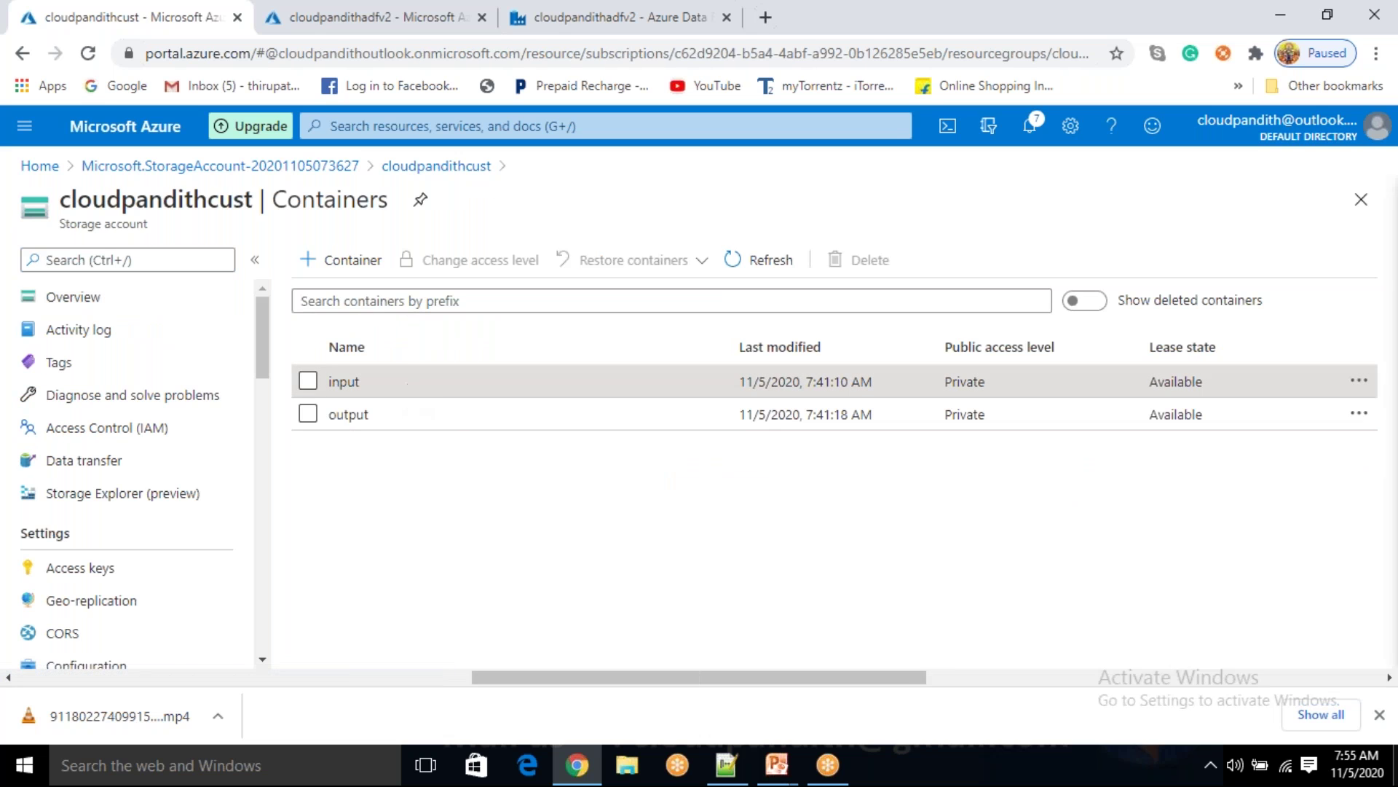
{"action": "left_click_drag", "start_coordinate": [1067, 467], "coordinate": [1100, 499]}
{"action": "left_click", "coordinate": [1075, 551]}
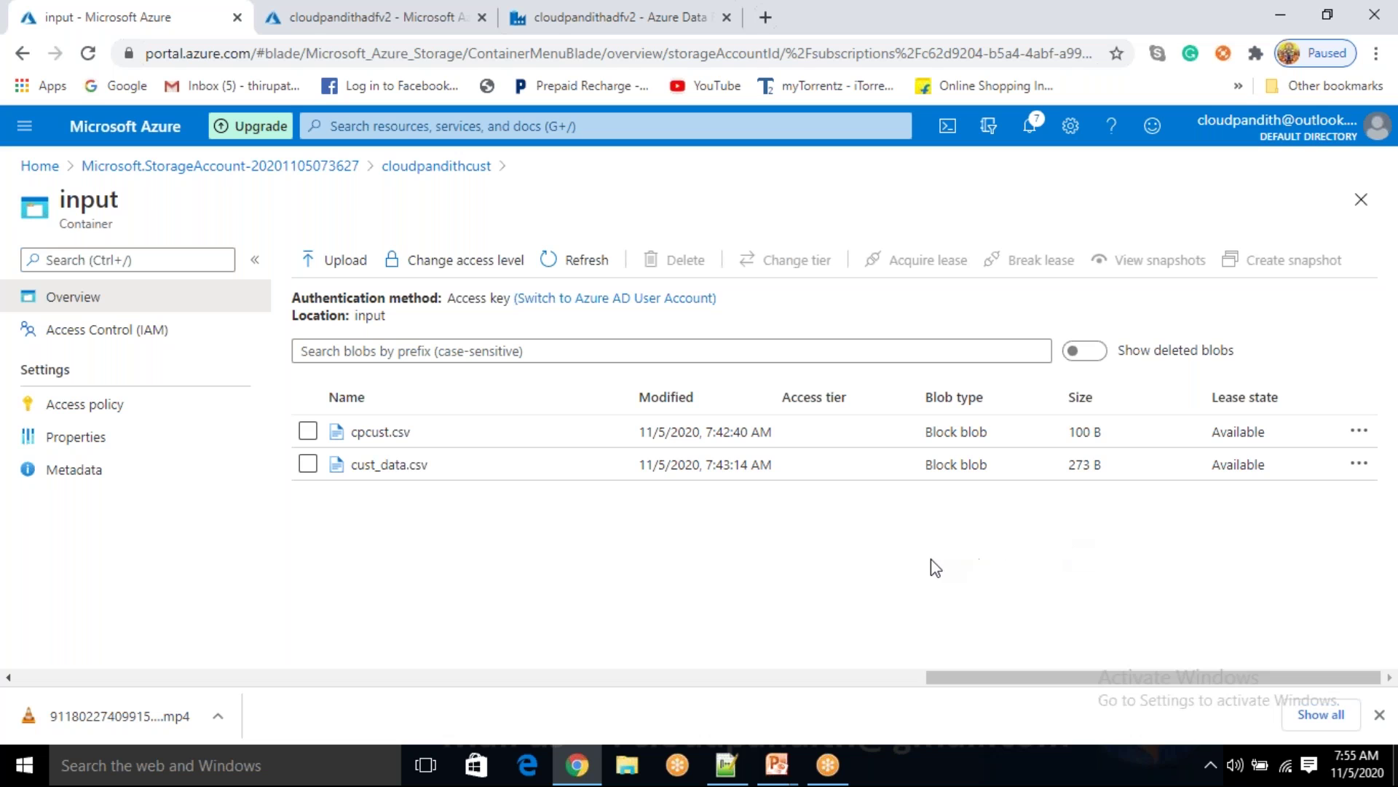
- Delete cpcust.csv and cust_data.csv from the output container
{"action": "left_click", "coordinate": [451, 169]}
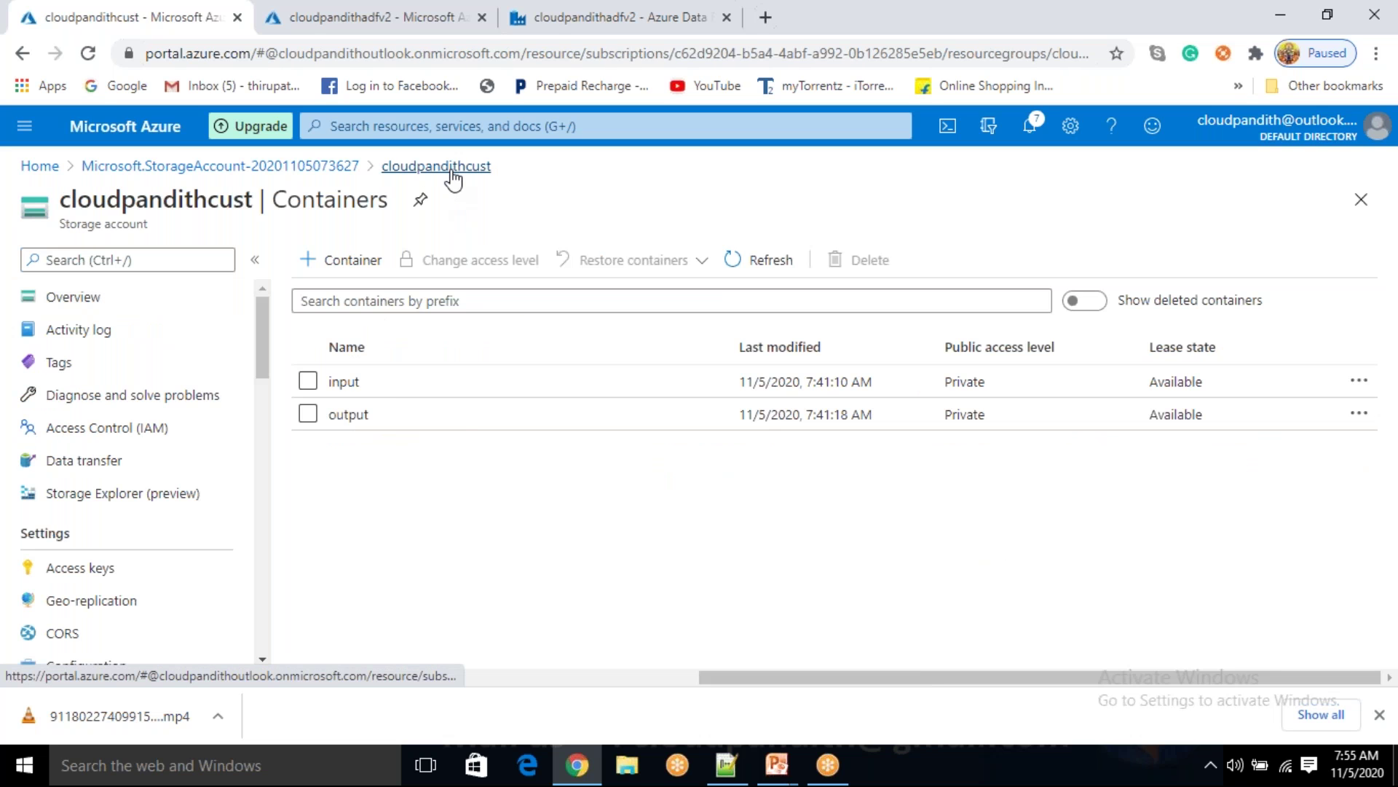
{"action": "left_click", "coordinate": [352, 417]}
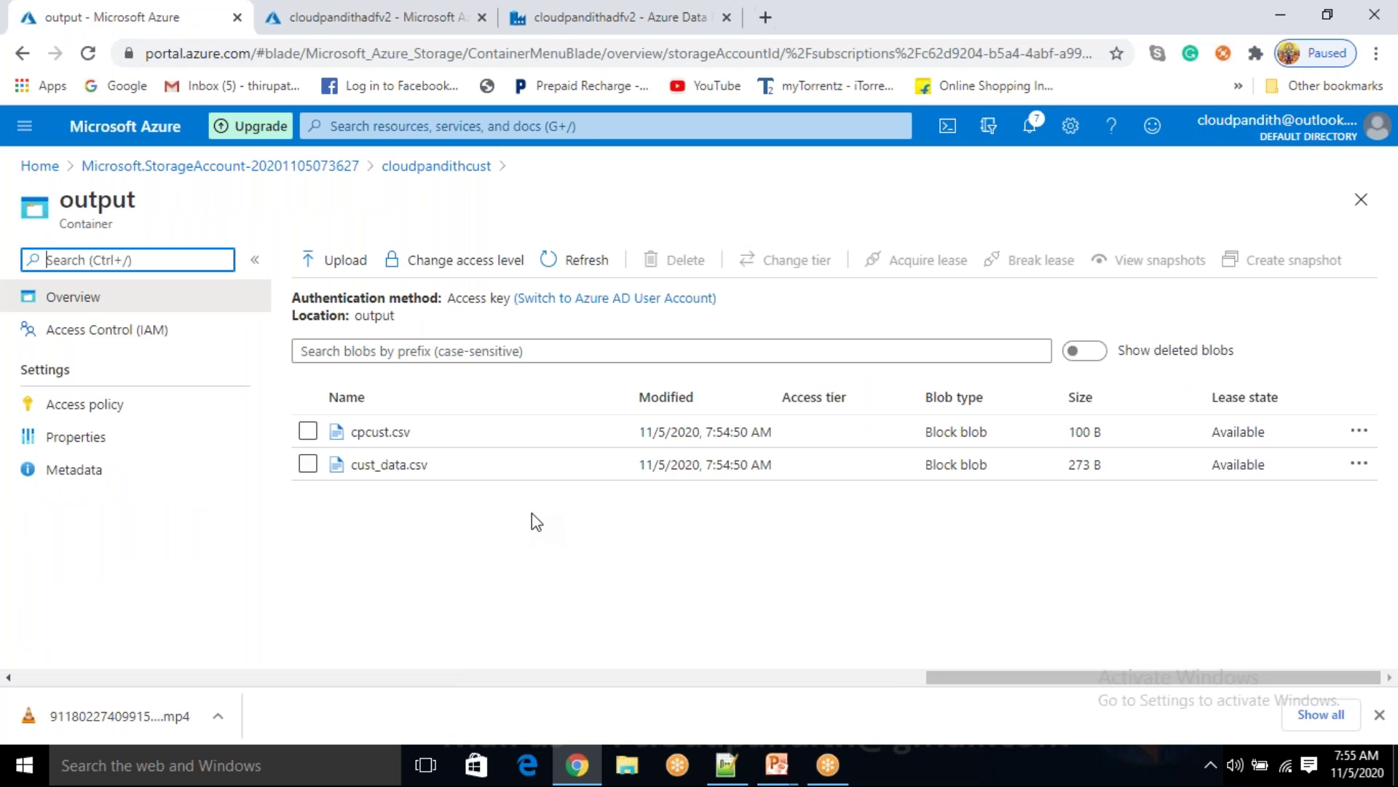
{"action": "left_click", "coordinate": [308, 432]}
{"action": "left_click", "coordinate": [308, 466]}
{"action": "left_click", "coordinate": [655, 271]}
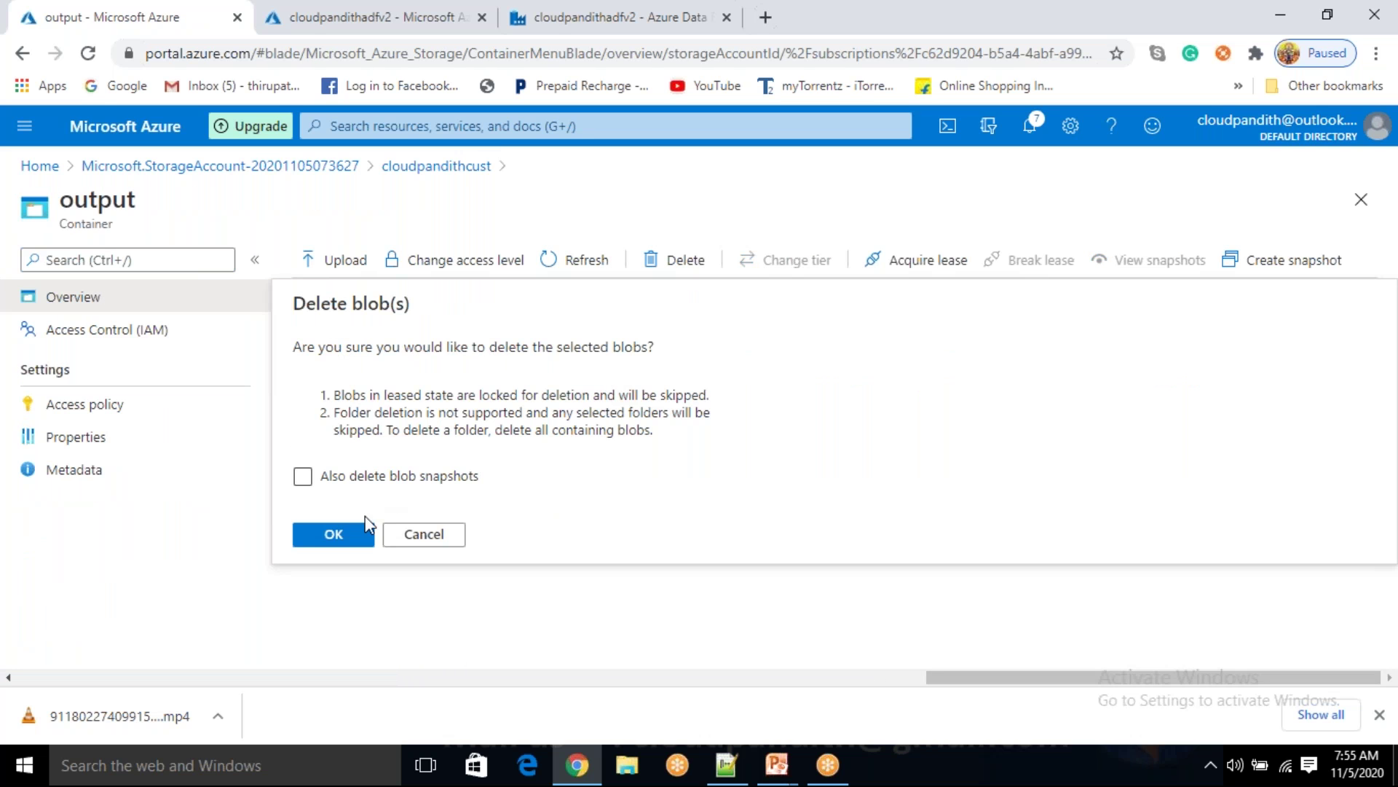
{"action": "left_click", "coordinate": [343, 534]}
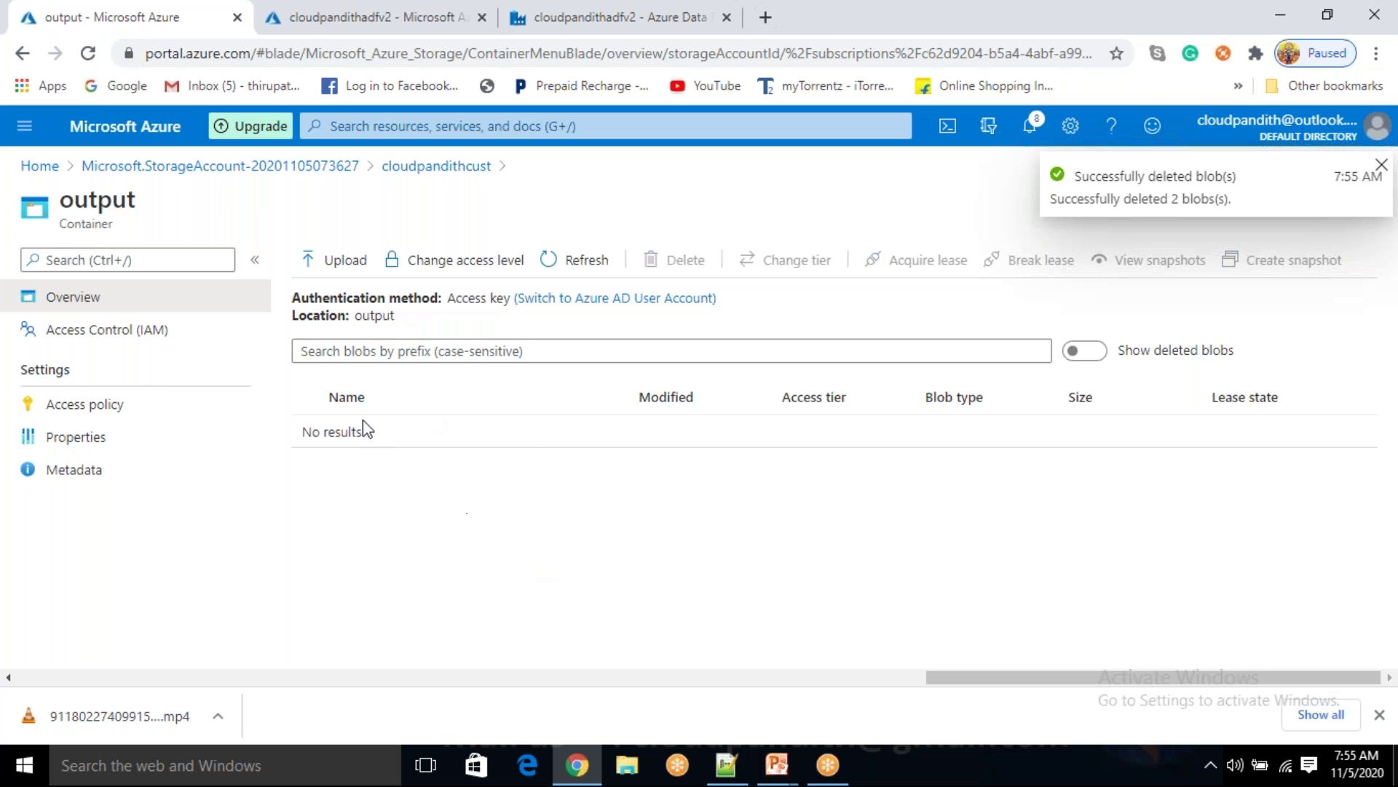
- Start a blob upload to the input container and browse to the set-json folder in cloudpandith-datasets on the Desktop
{"action": "left_click", "coordinate": [422, 166]}
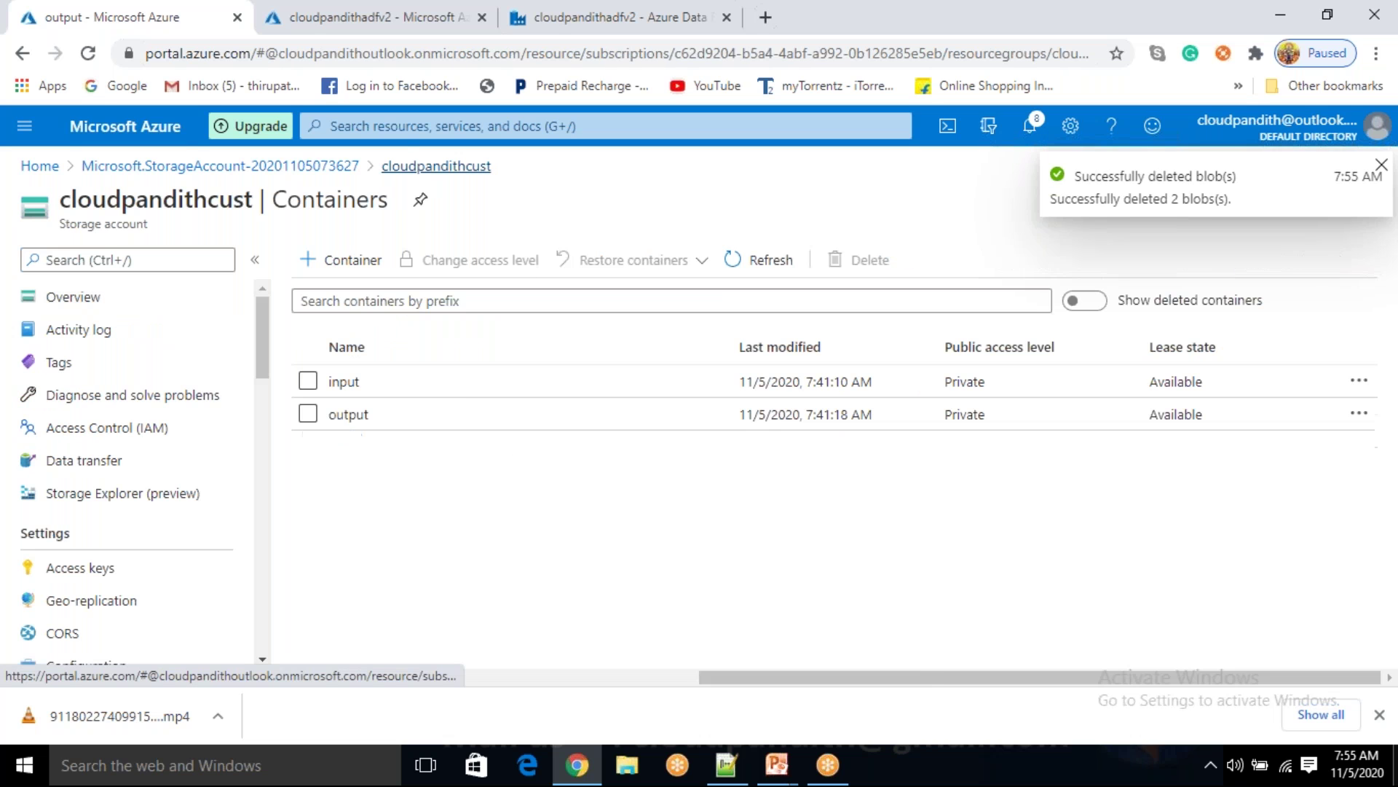
{"action": "left_click", "coordinate": [344, 381]}
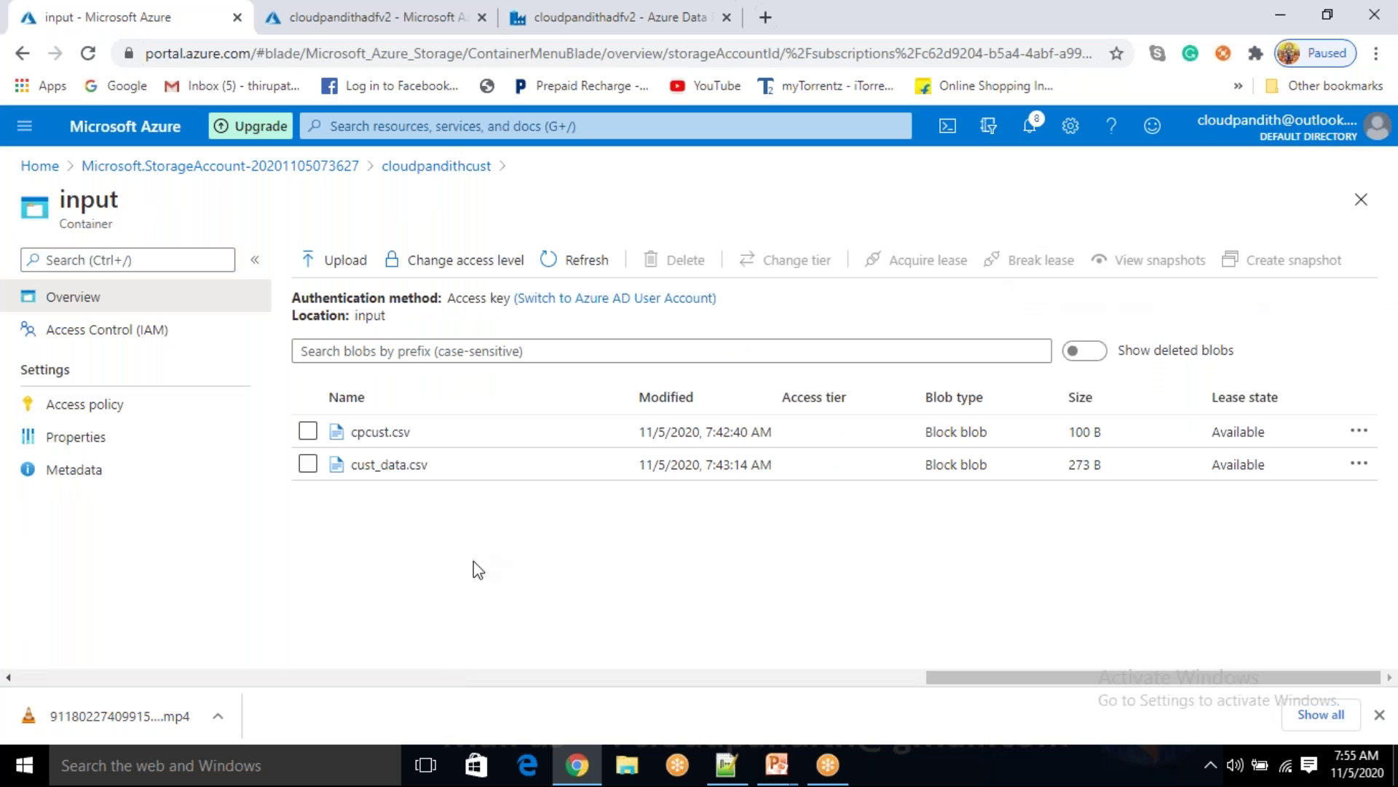
{"action": "left_click", "coordinate": [354, 266]}
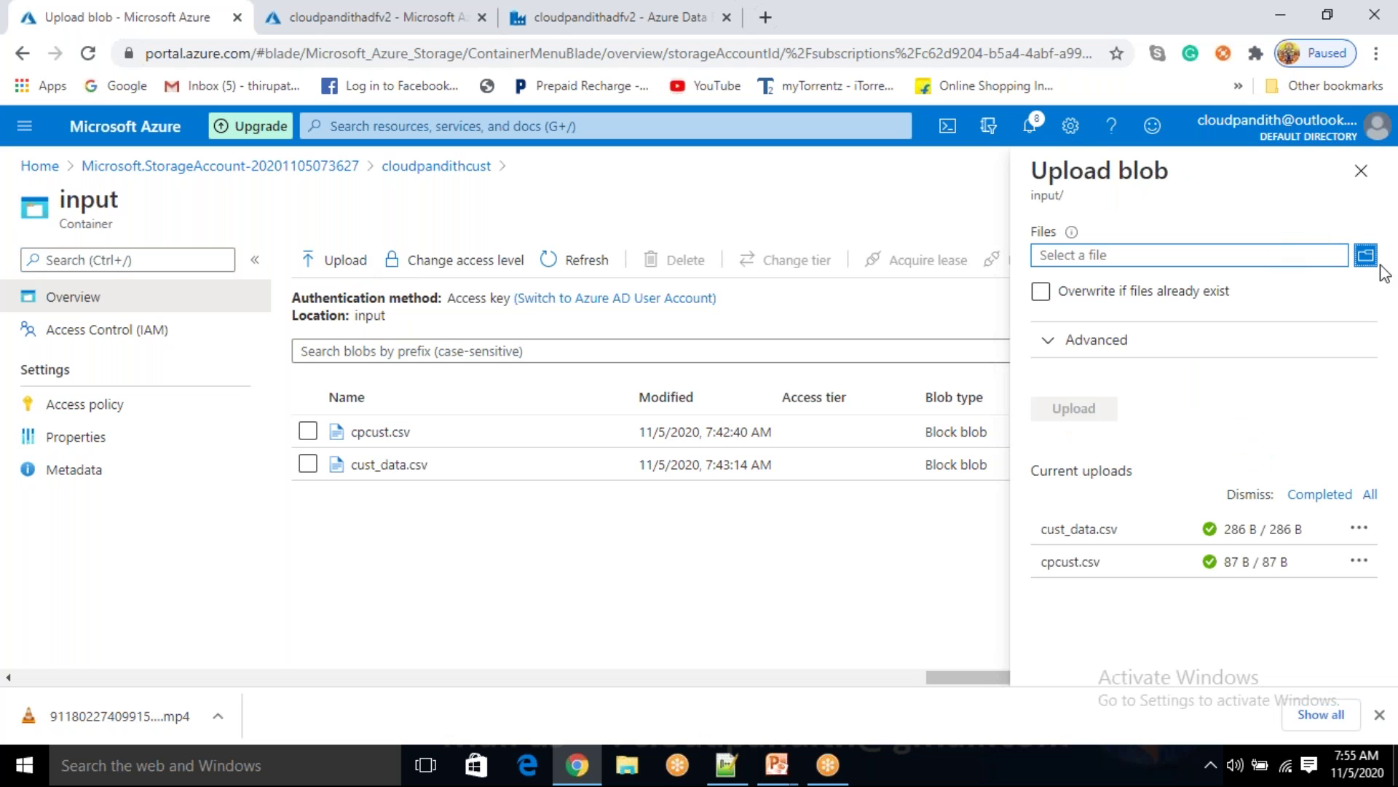
{"action": "left_click", "coordinate": [1365, 255]}
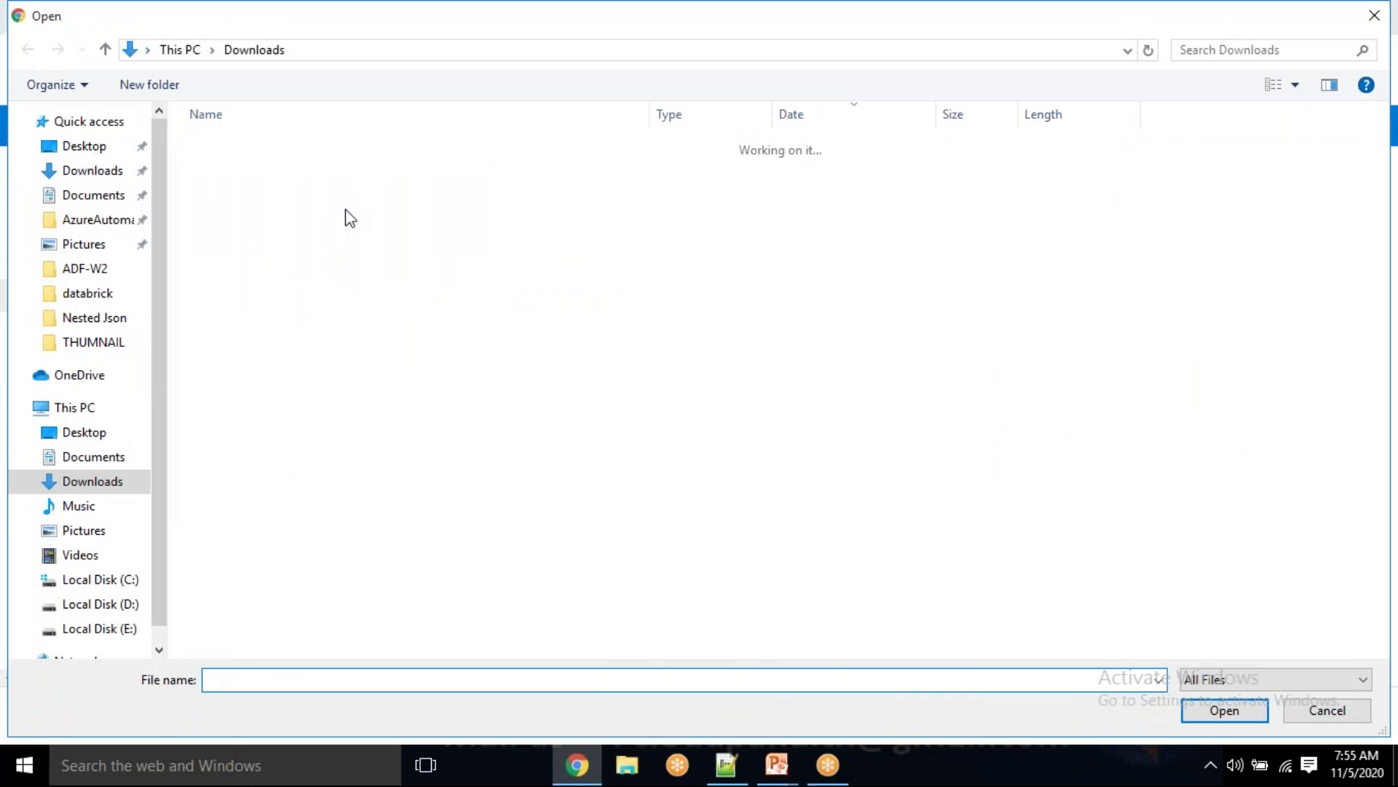
{"action": "left_click", "coordinate": [95, 149]}
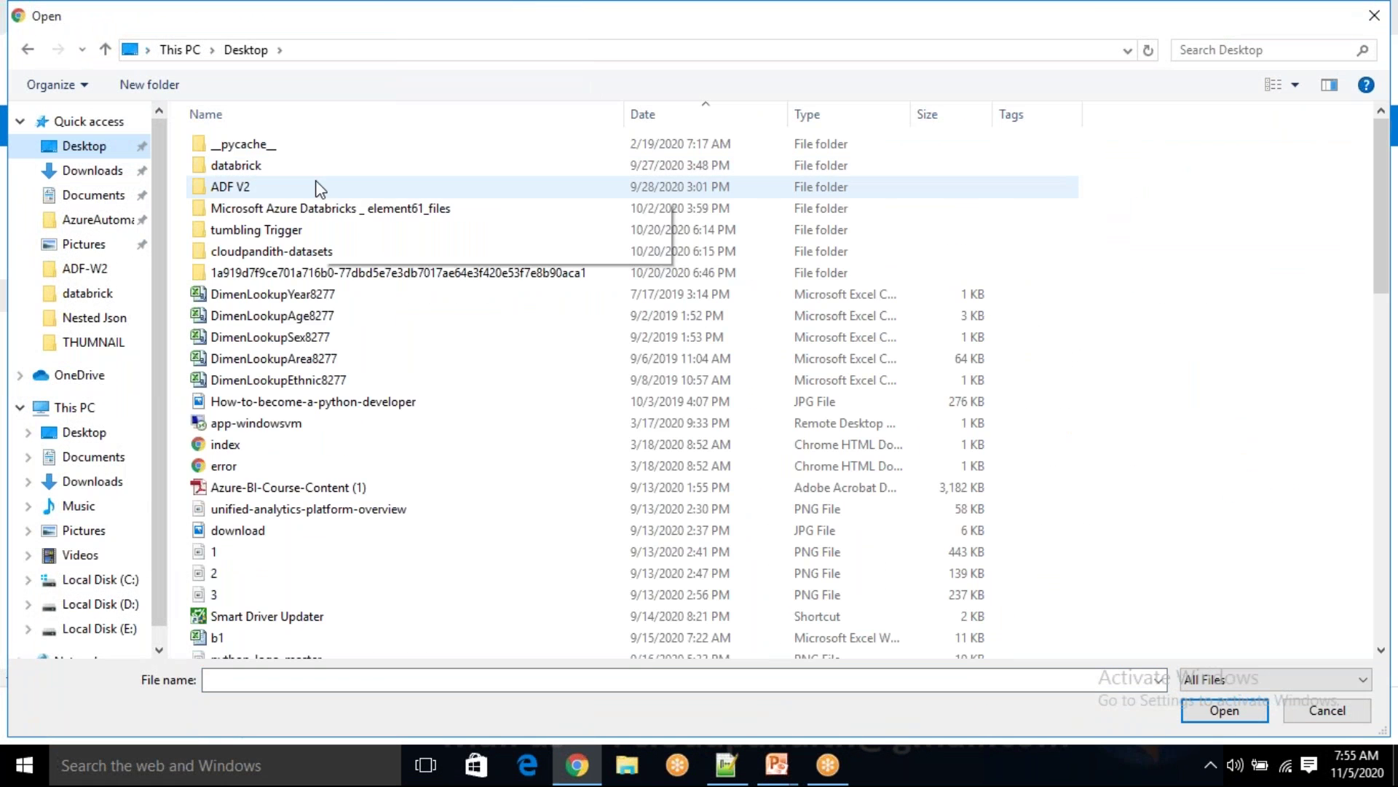
{"action": "double_click", "coordinate": [271, 252]}
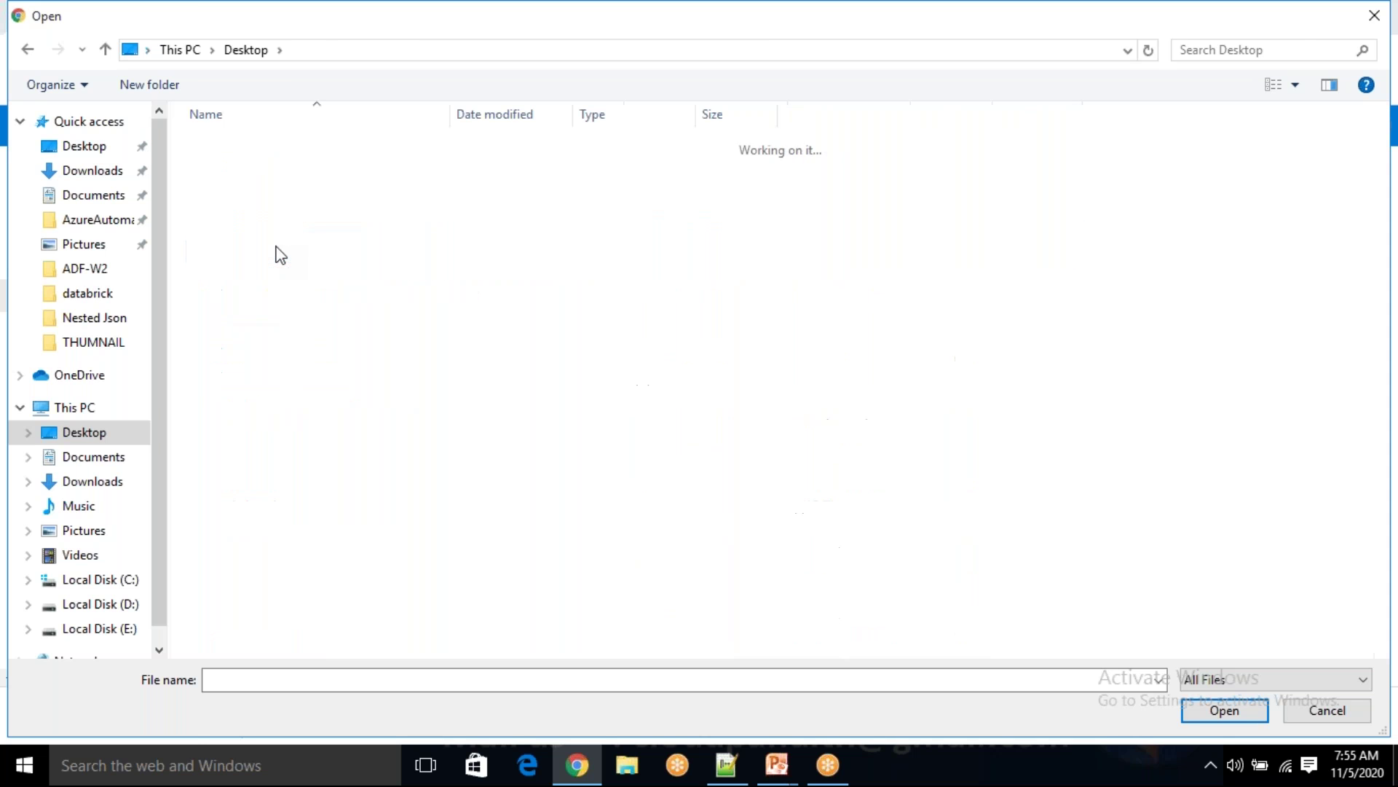
{"action": "double_click", "coordinate": [264, 232]}
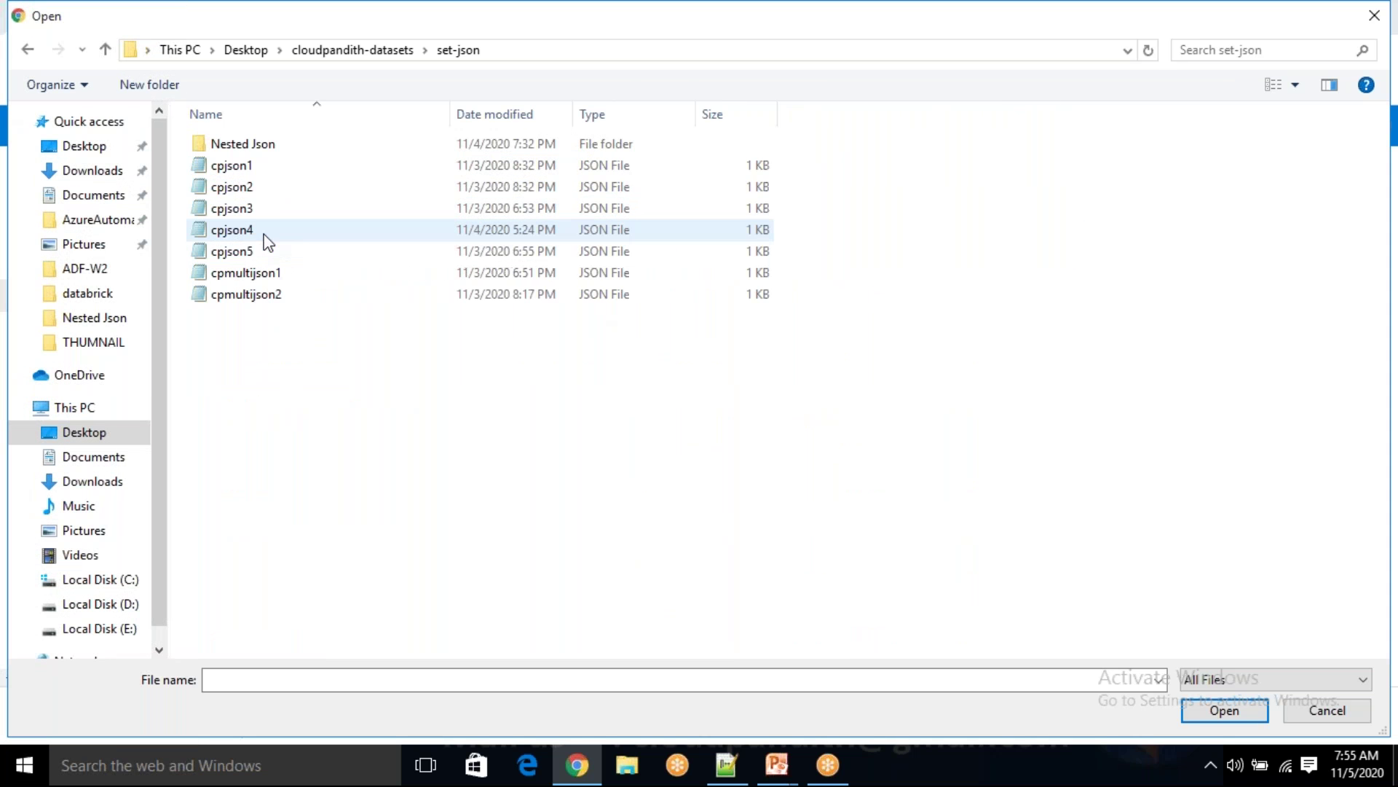
- Upload cpjson1.json through cpjson5.json to the input container and dismiss the upload notifications
{"action": "left_click", "coordinate": [260, 168]}
{"action": "left_click_drag", "start_coordinate": [259, 164], "coordinate": [275, 261]}
{"action": "left_click", "coordinate": [1208, 709]}
{"action": "left_click", "coordinate": [1085, 407]}
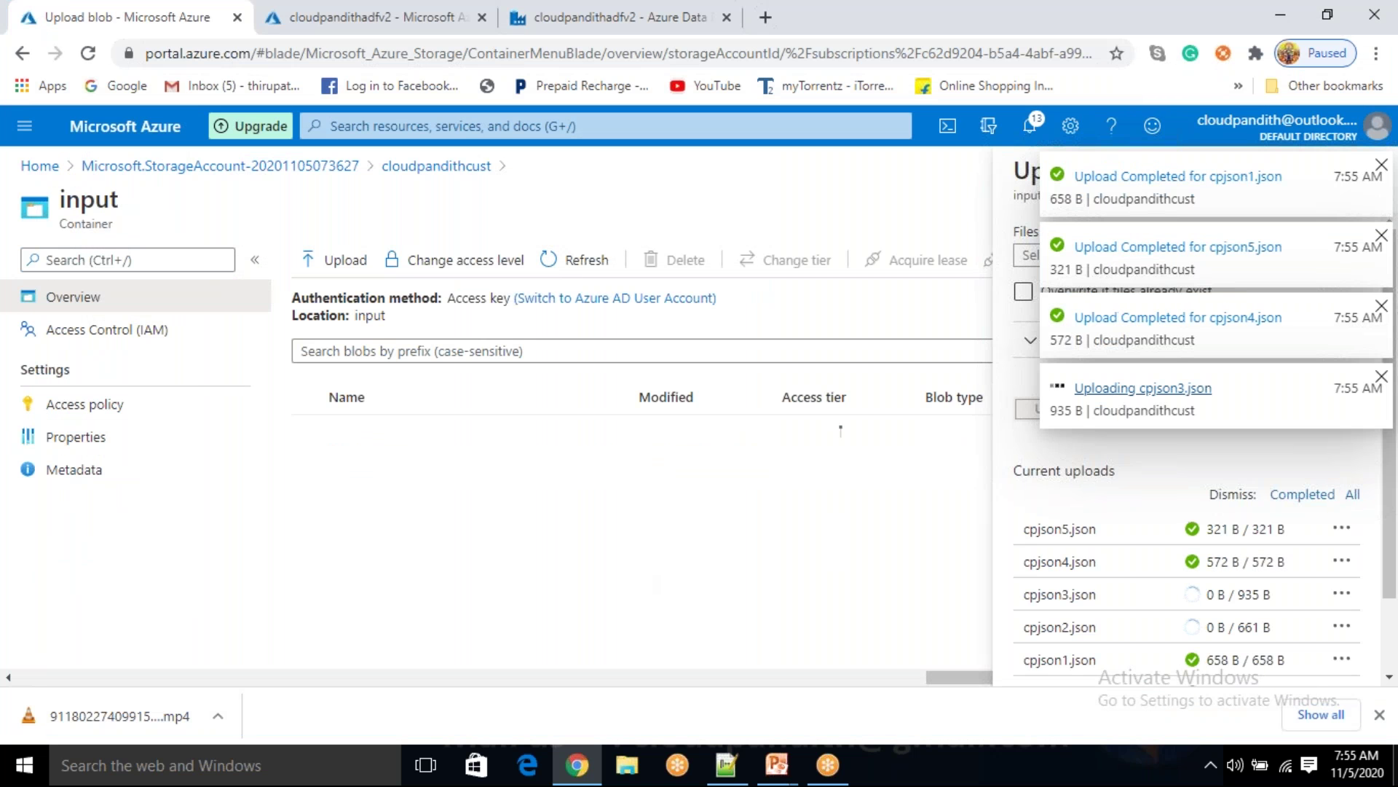
{"action": "left_click", "coordinate": [1382, 165]}
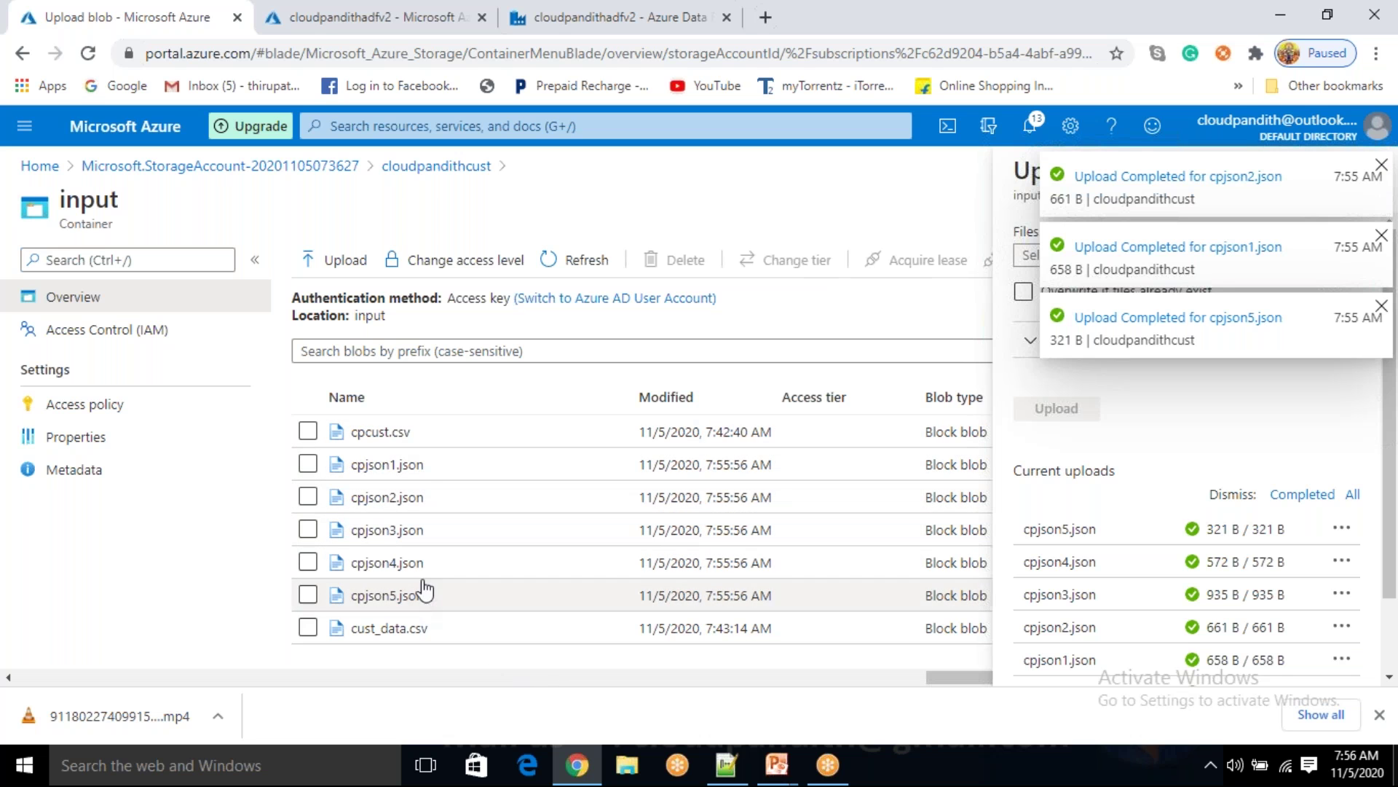
{"action": "left_click", "coordinate": [1384, 167]}
{"action": "left_click", "coordinate": [1382, 235]}
{"action": "left_click", "coordinate": [1384, 170]}
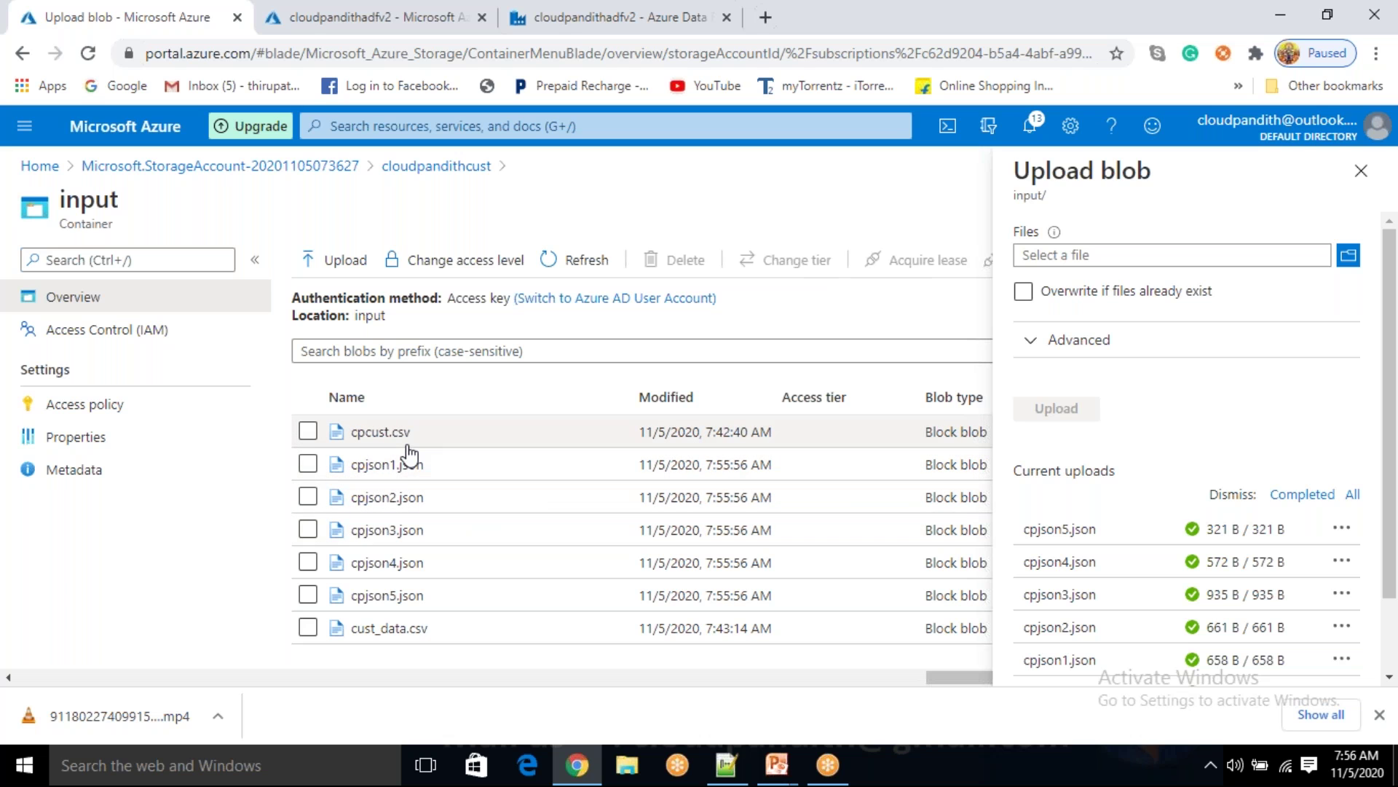
{"action": "left_click_drag", "start_coordinate": [397, 497], "coordinate": [396, 529]}
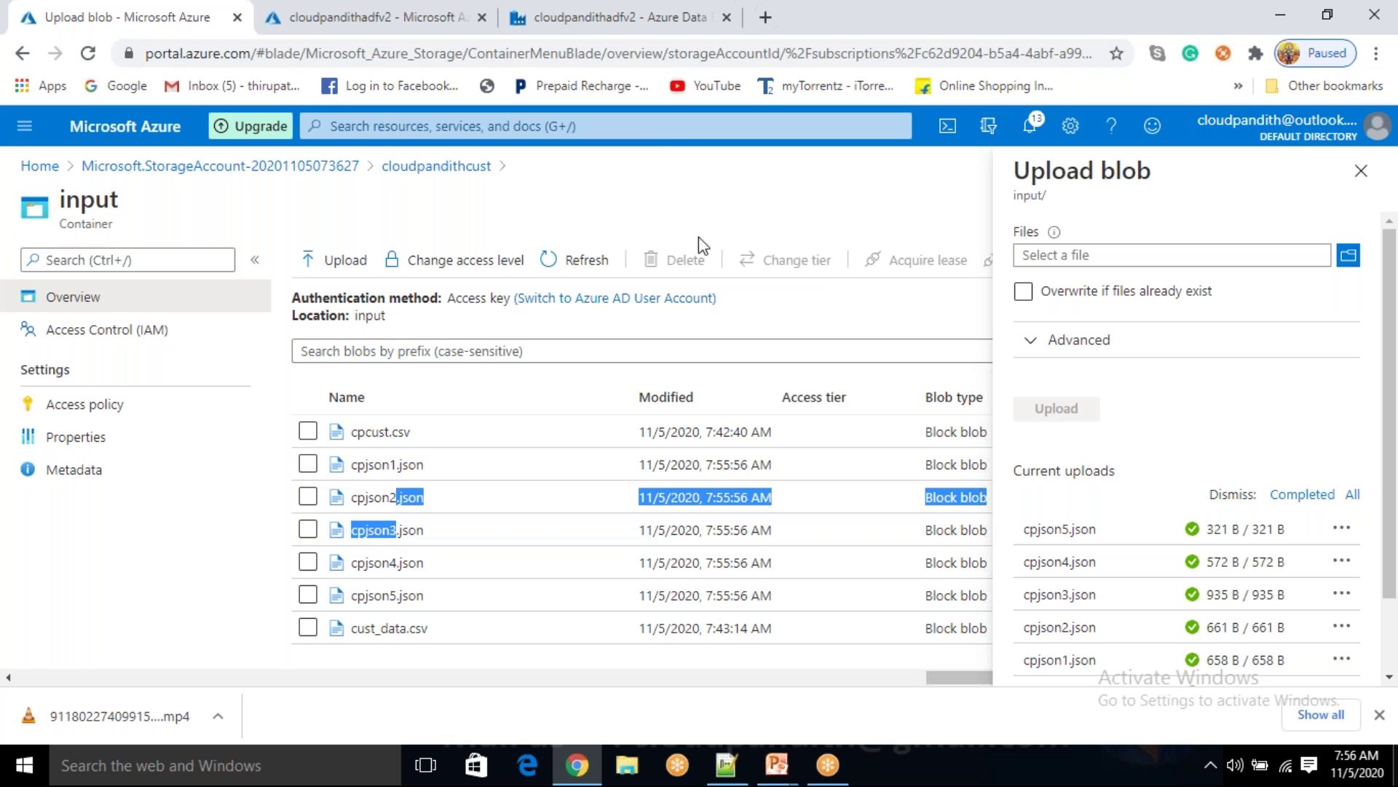
- Return to Azure Data Factory and set the copy activity's source wildcard file name to *.csv
{"action": "left_click", "coordinate": [614, 29]}
{"action": "left_click", "coordinate": [813, 351]}
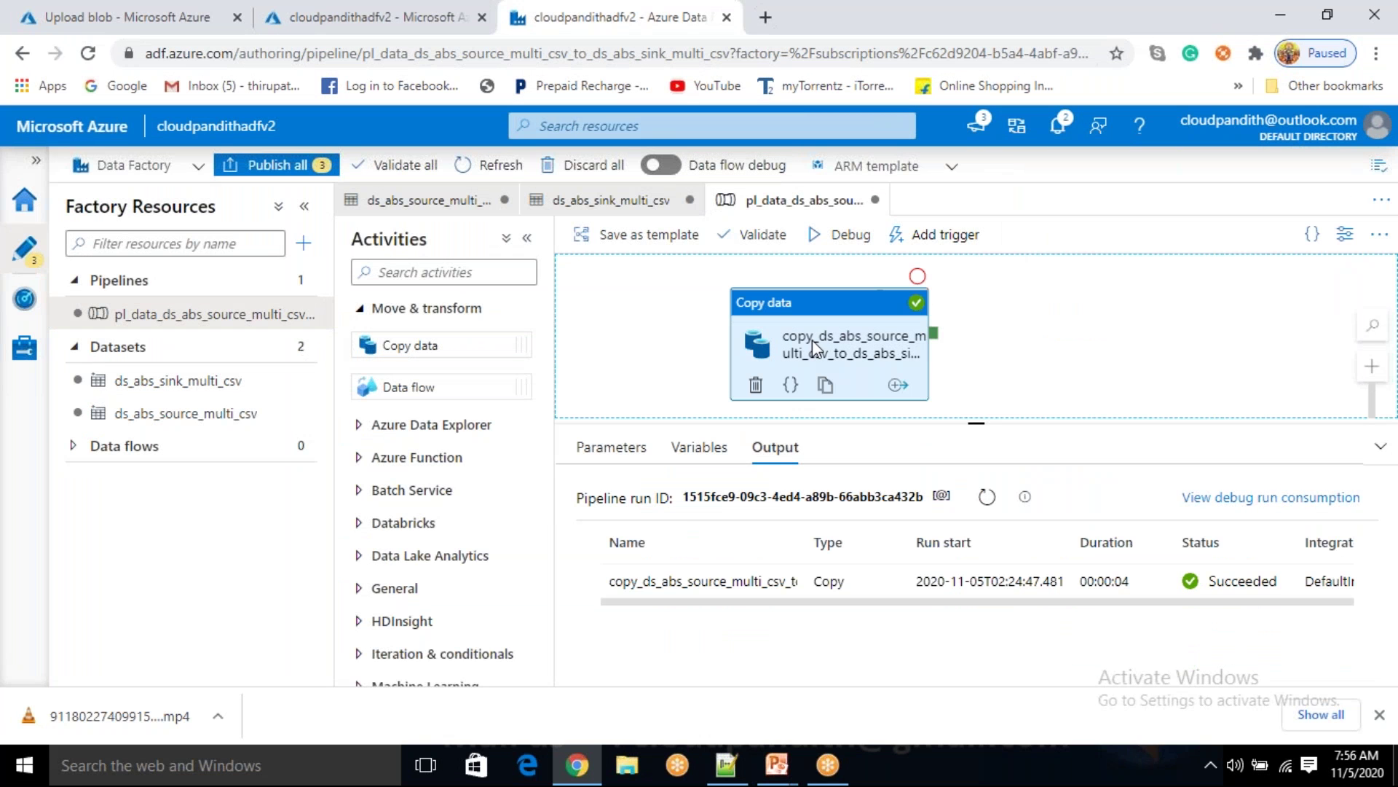
{"action": "left_click", "coordinate": [1123, 633]}
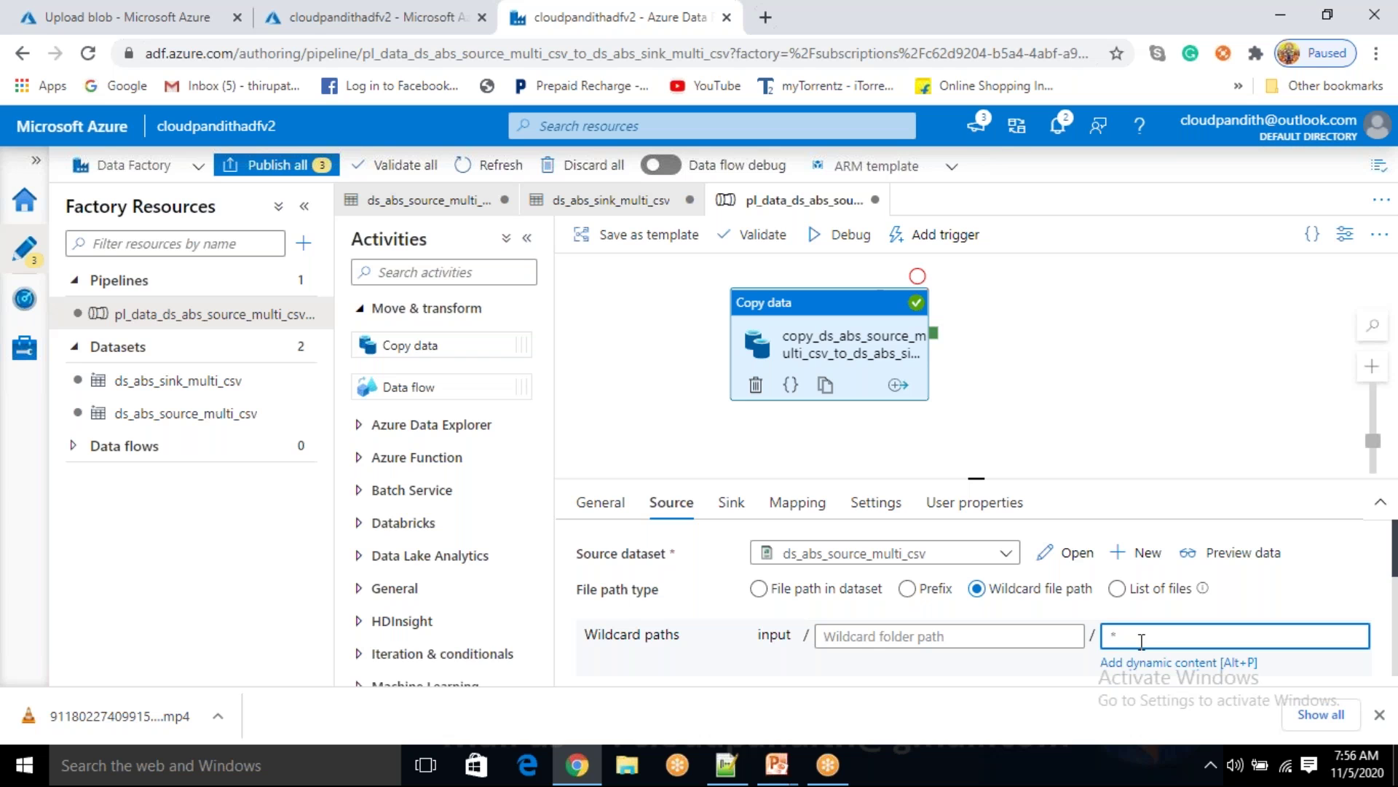
{"action": "type", "text": "."}
{"action": "type", "text": "json"}
{"action": "key", "text": "BackSpace"}
{"action": "key", "text": "BackSpace"}
{"action": "key", "text": "BackSpace"}
{"action": "key", "text": "BackSpace"}
{"action": "type", "text": "csv"}
- Debug the pipeline again with the *.csv wildcard and refresh the run status
{"action": "left_click", "coordinate": [851, 239]}
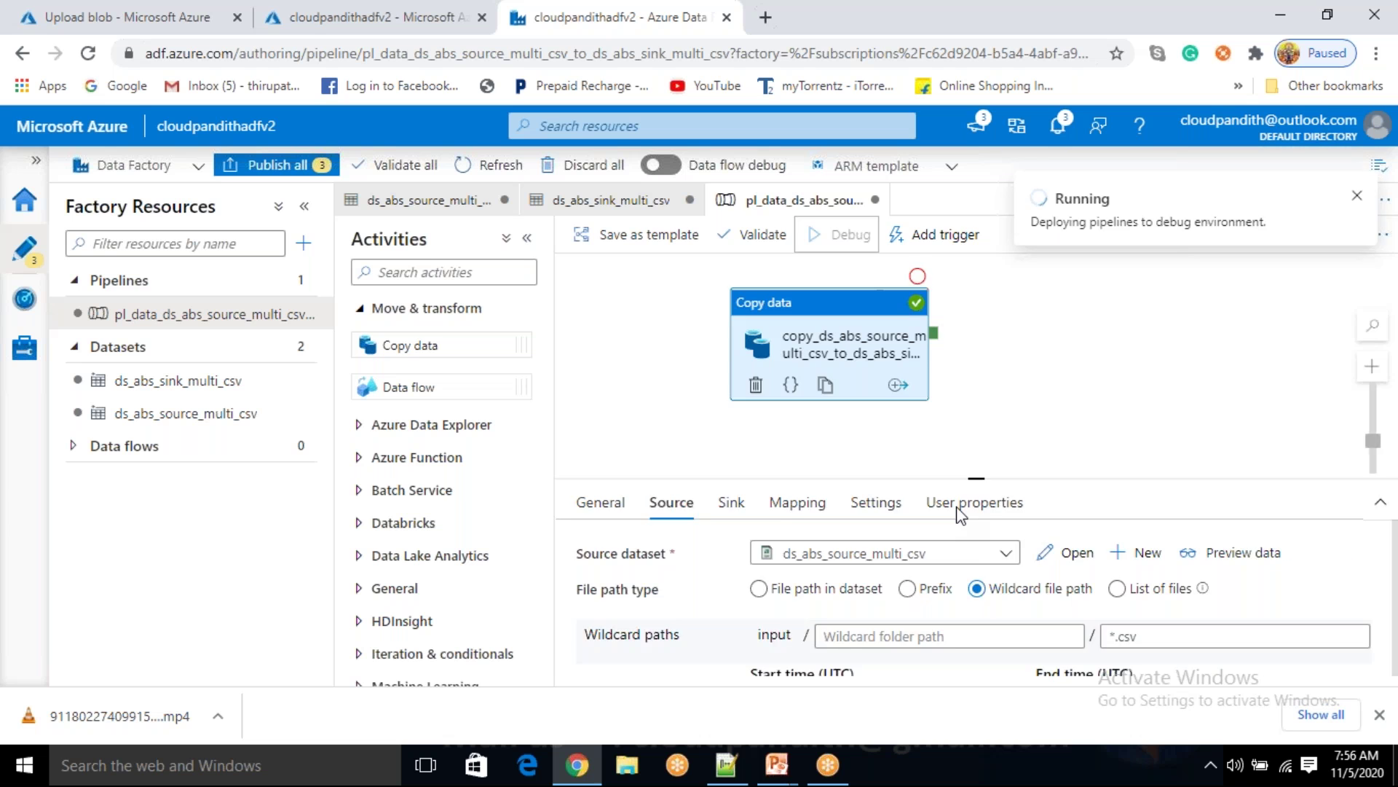
{"action": "left_click", "coordinate": [984, 498]}
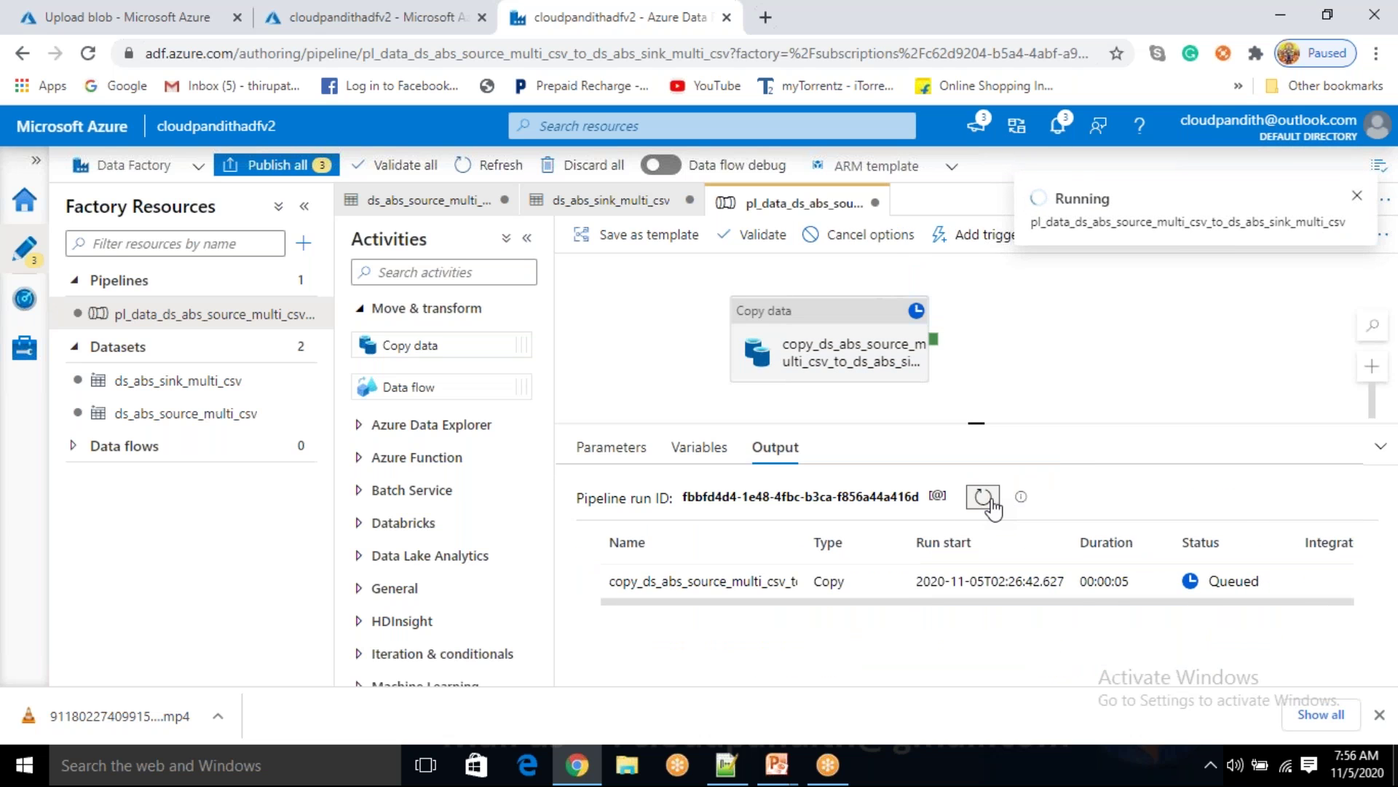
{"action": "left_click", "coordinate": [984, 501]}
{"action": "left_click", "coordinate": [987, 504]}
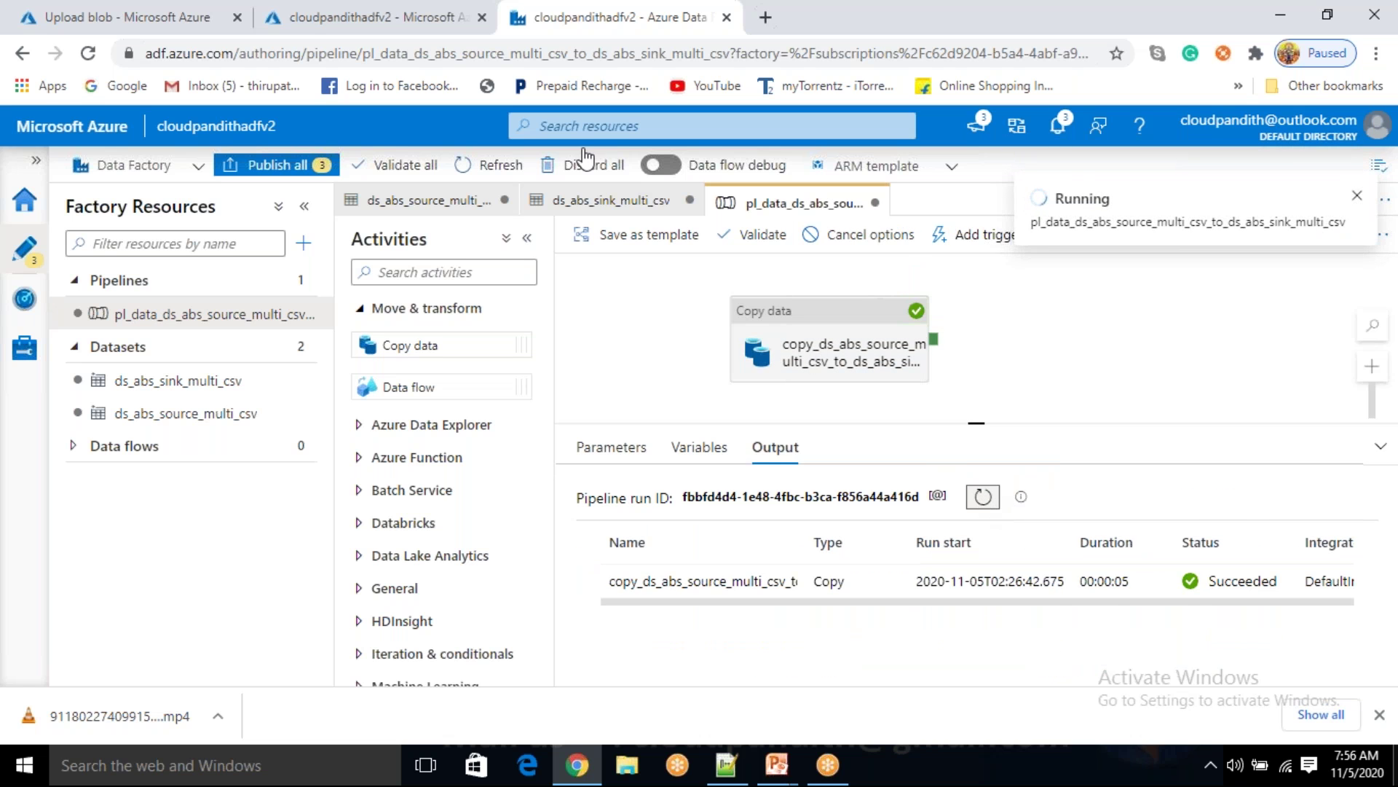
- Return to the storage account in the Azure portal, close the upload form, and open the output container to check the copied files
{"action": "left_click", "coordinate": [355, 21]}
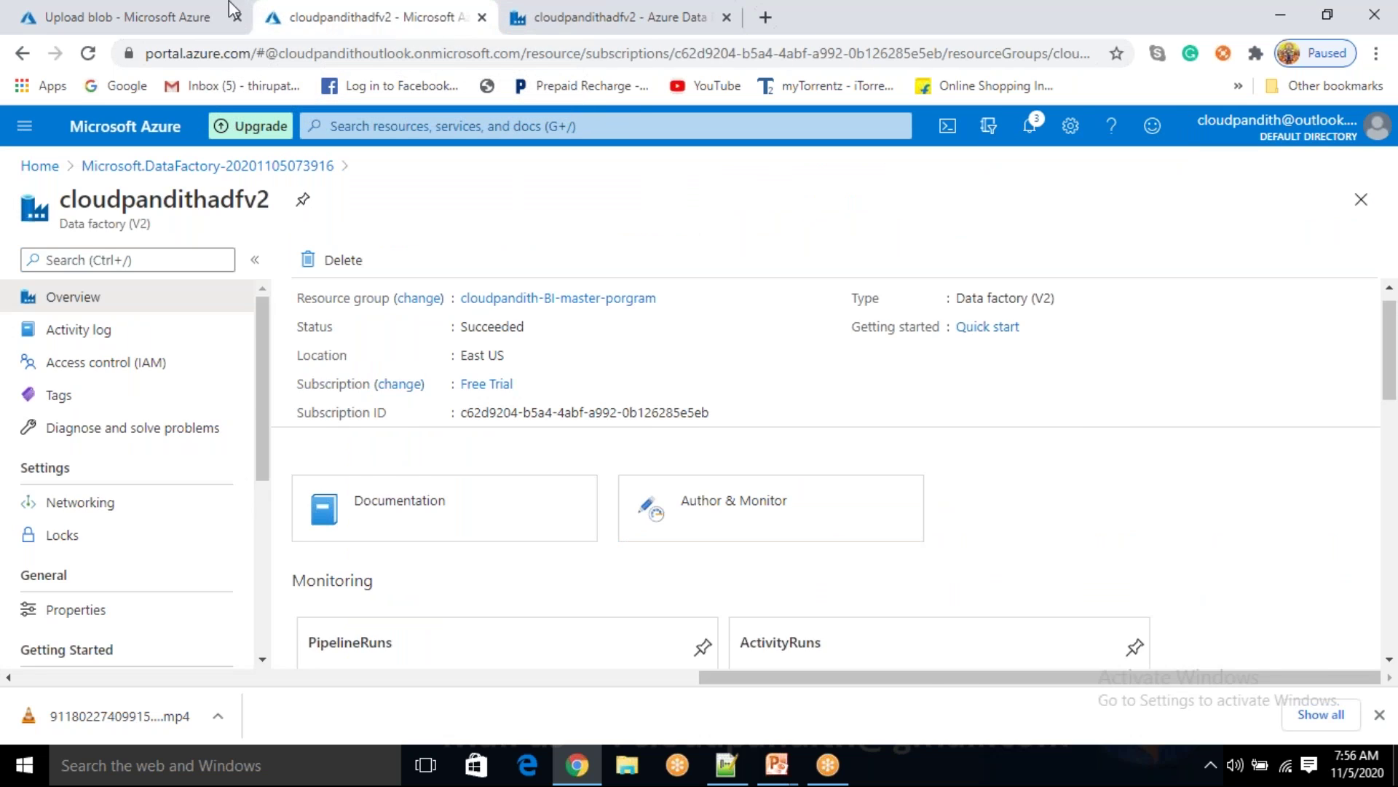
{"action": "left_click", "coordinate": [152, 16]}
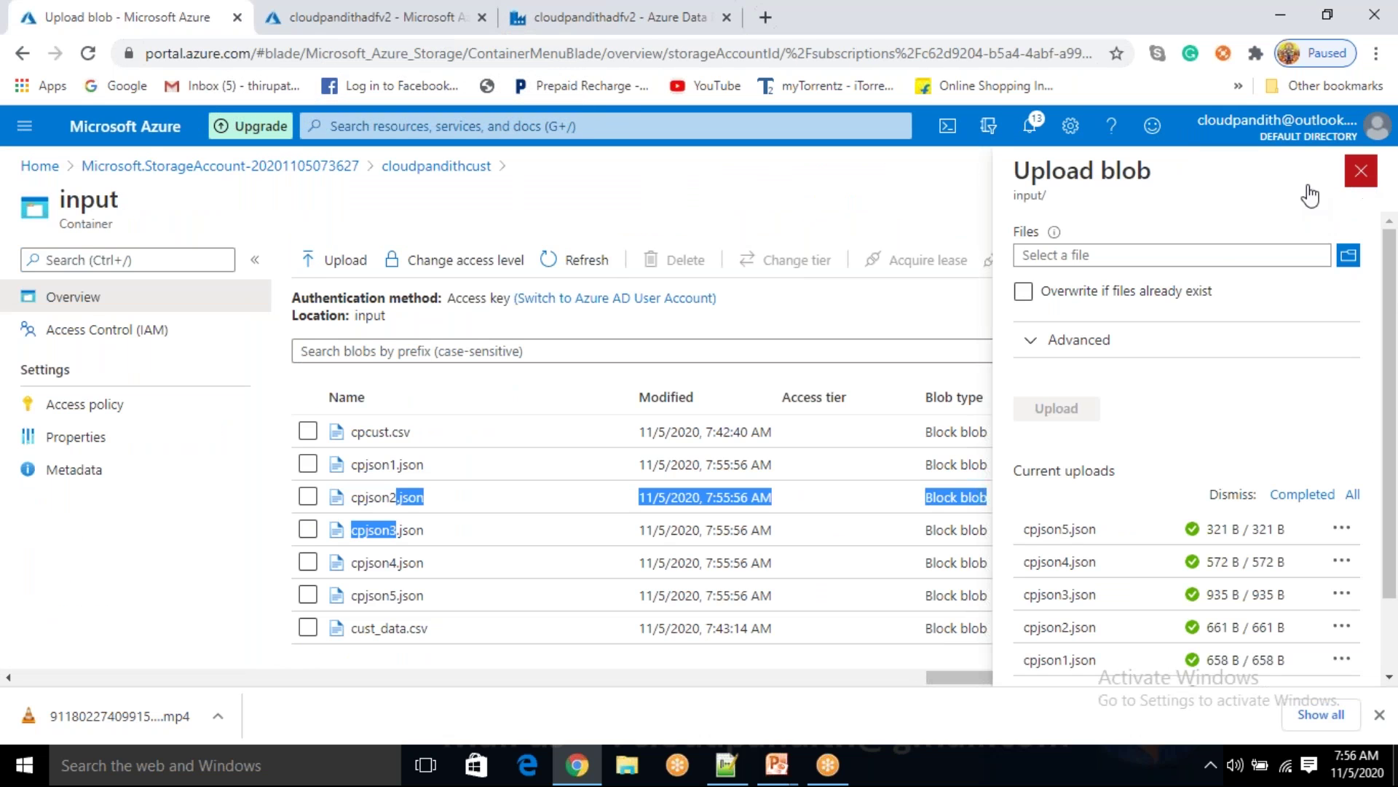
{"action": "left_click", "coordinate": [1359, 171]}
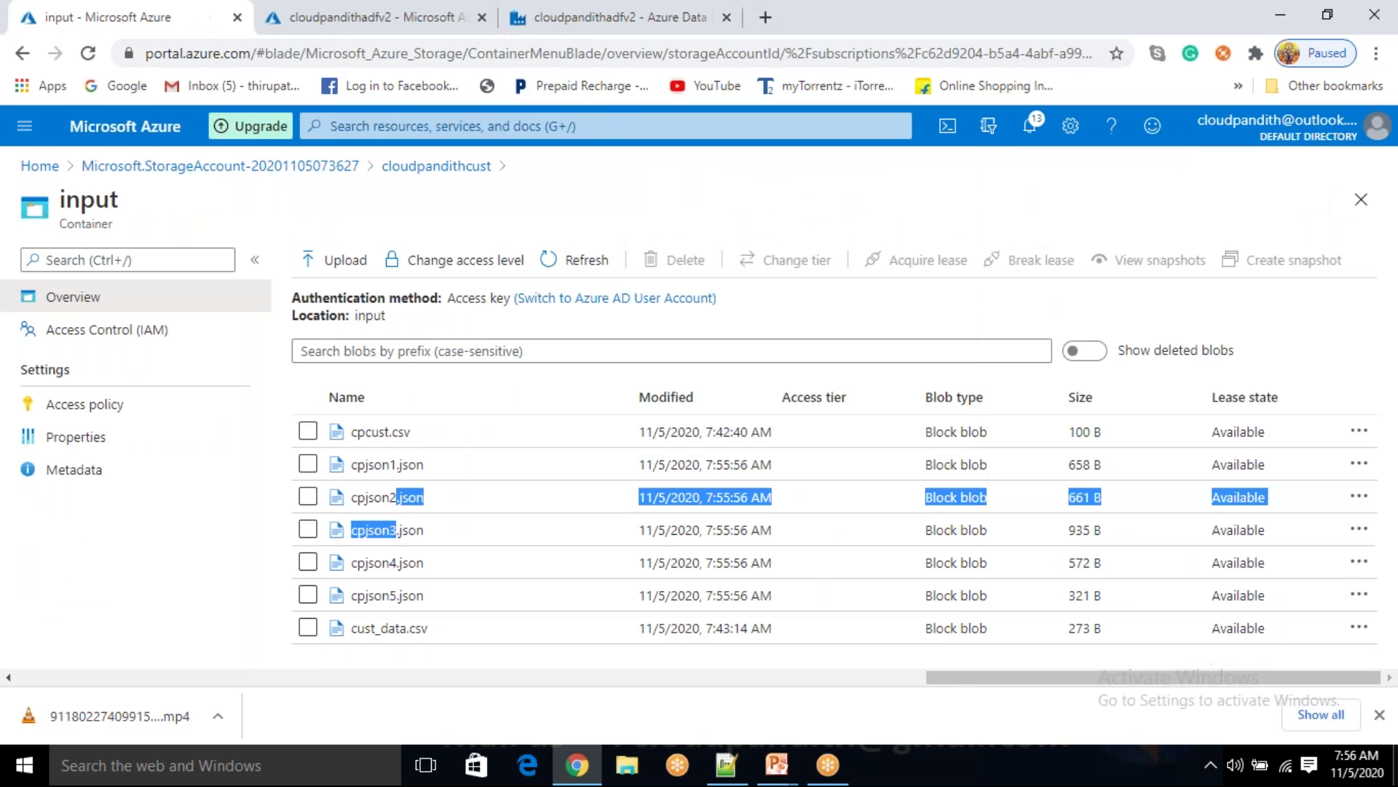
{"action": "left_click", "coordinate": [410, 173]}
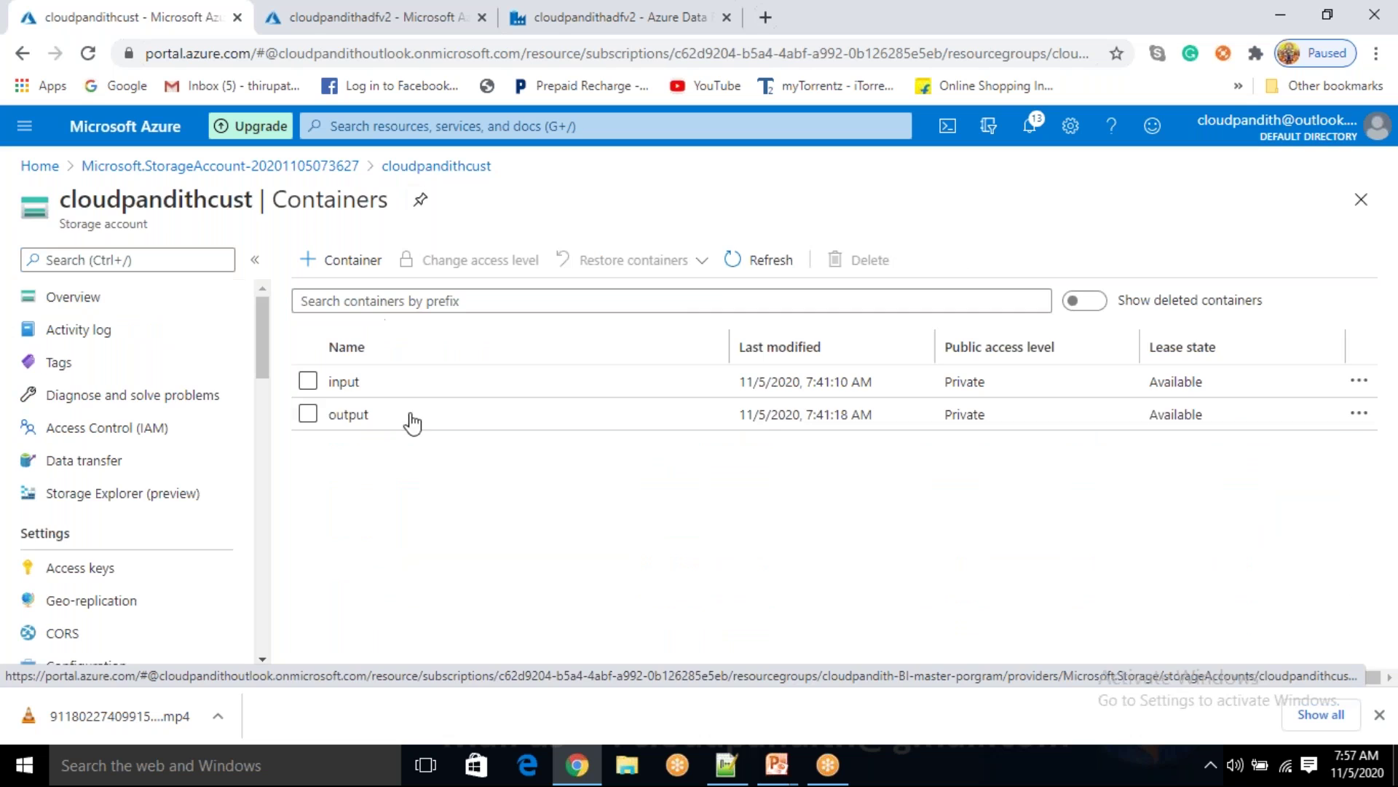
{"action": "left_click", "coordinate": [334, 410]}
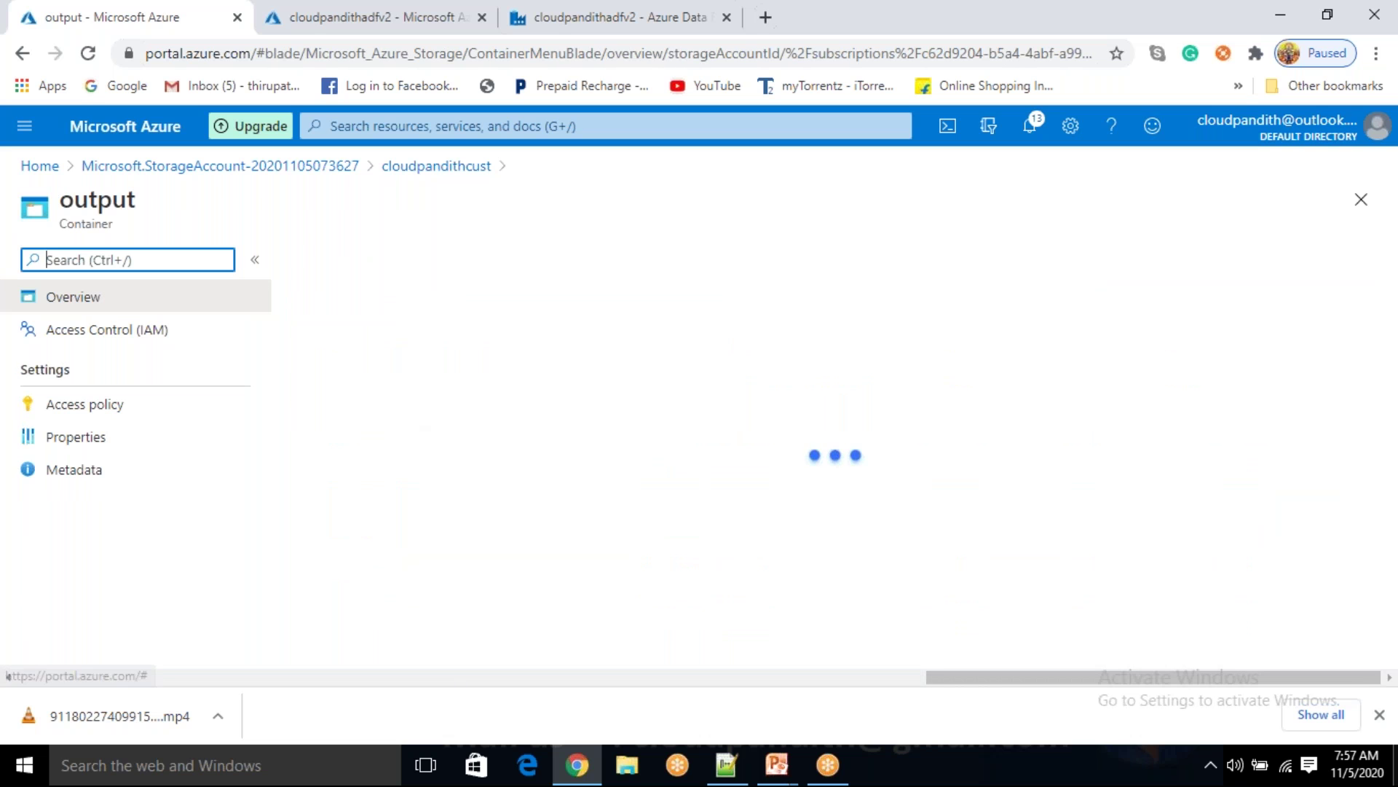